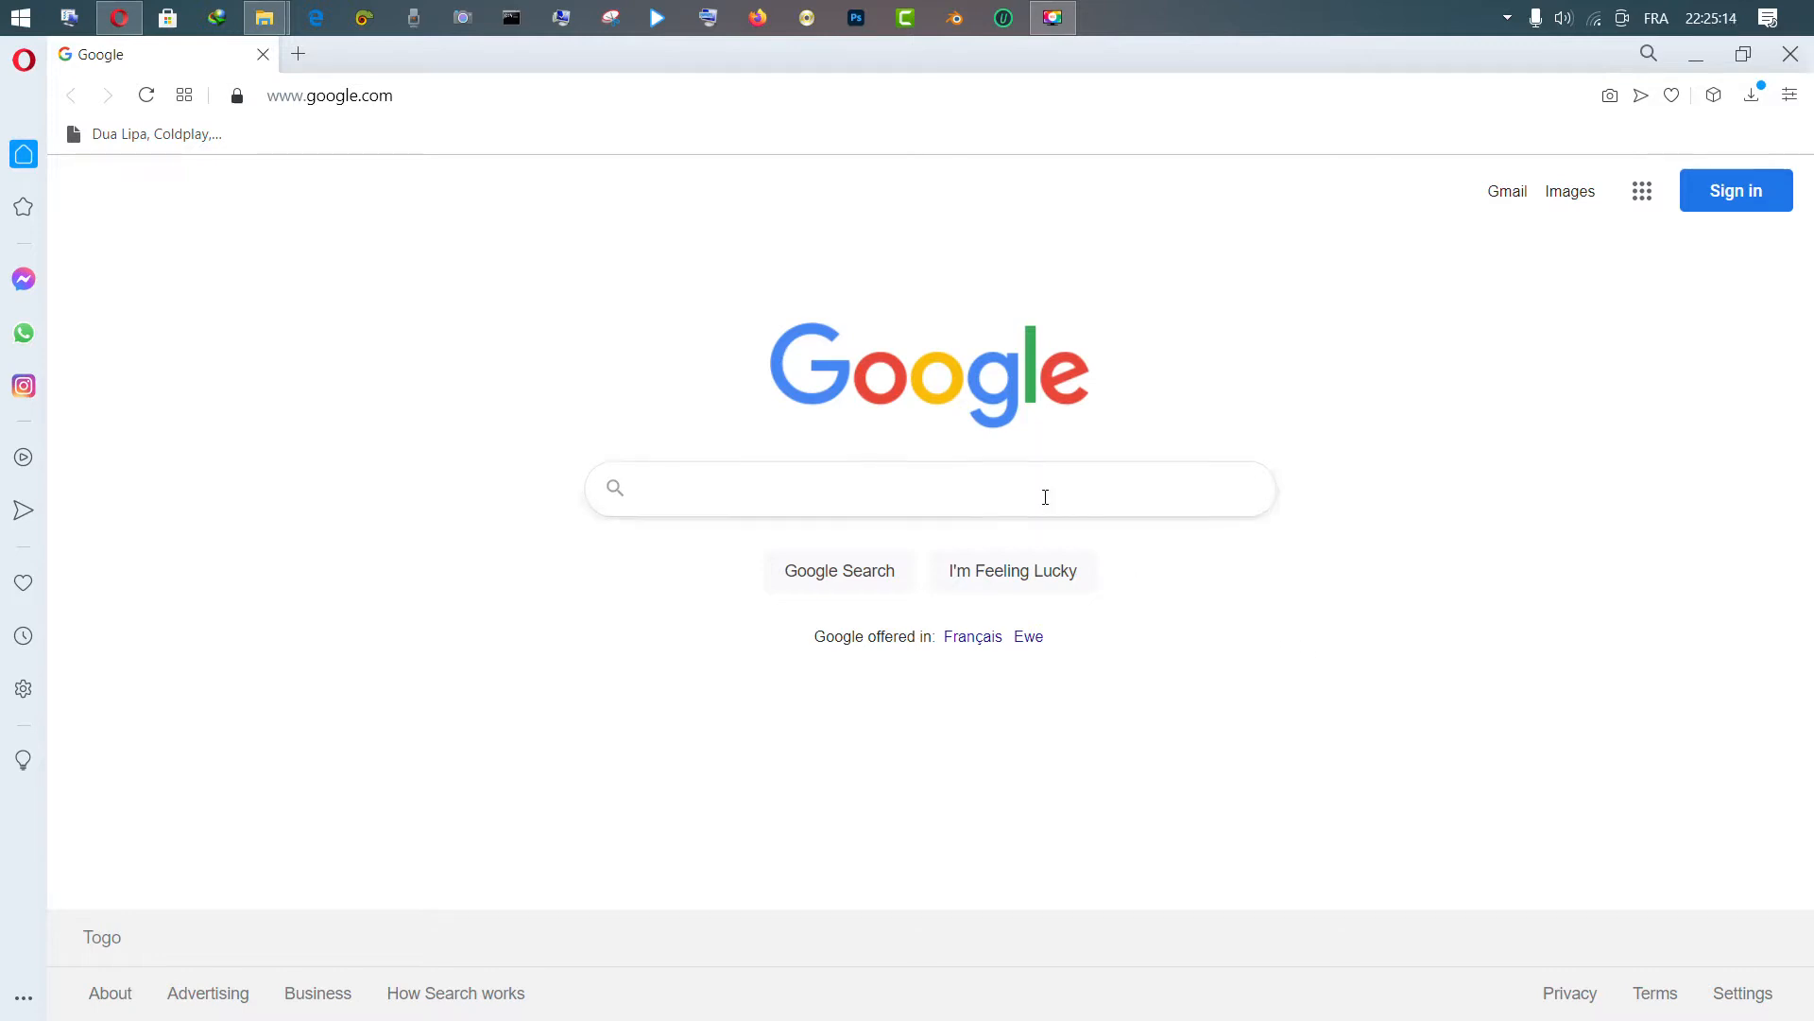
Search Google for 'wordpress' from the address bar
left_click(417, 96)
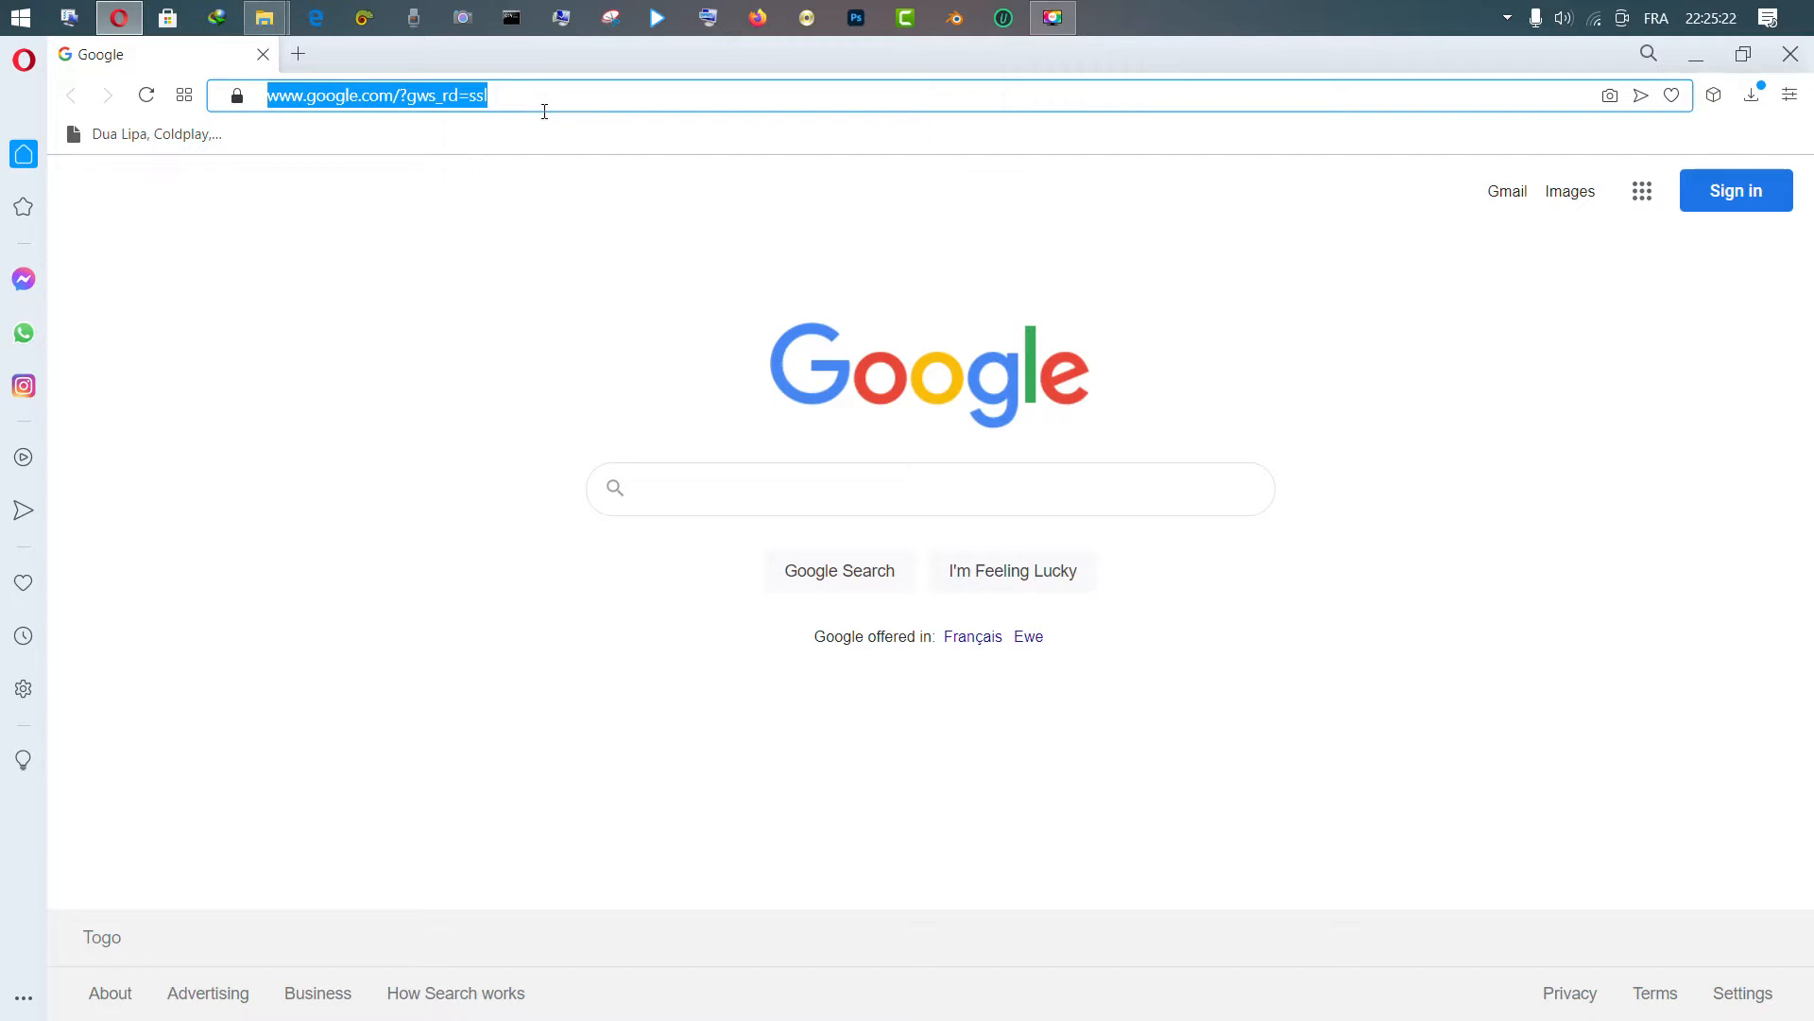
type("word")
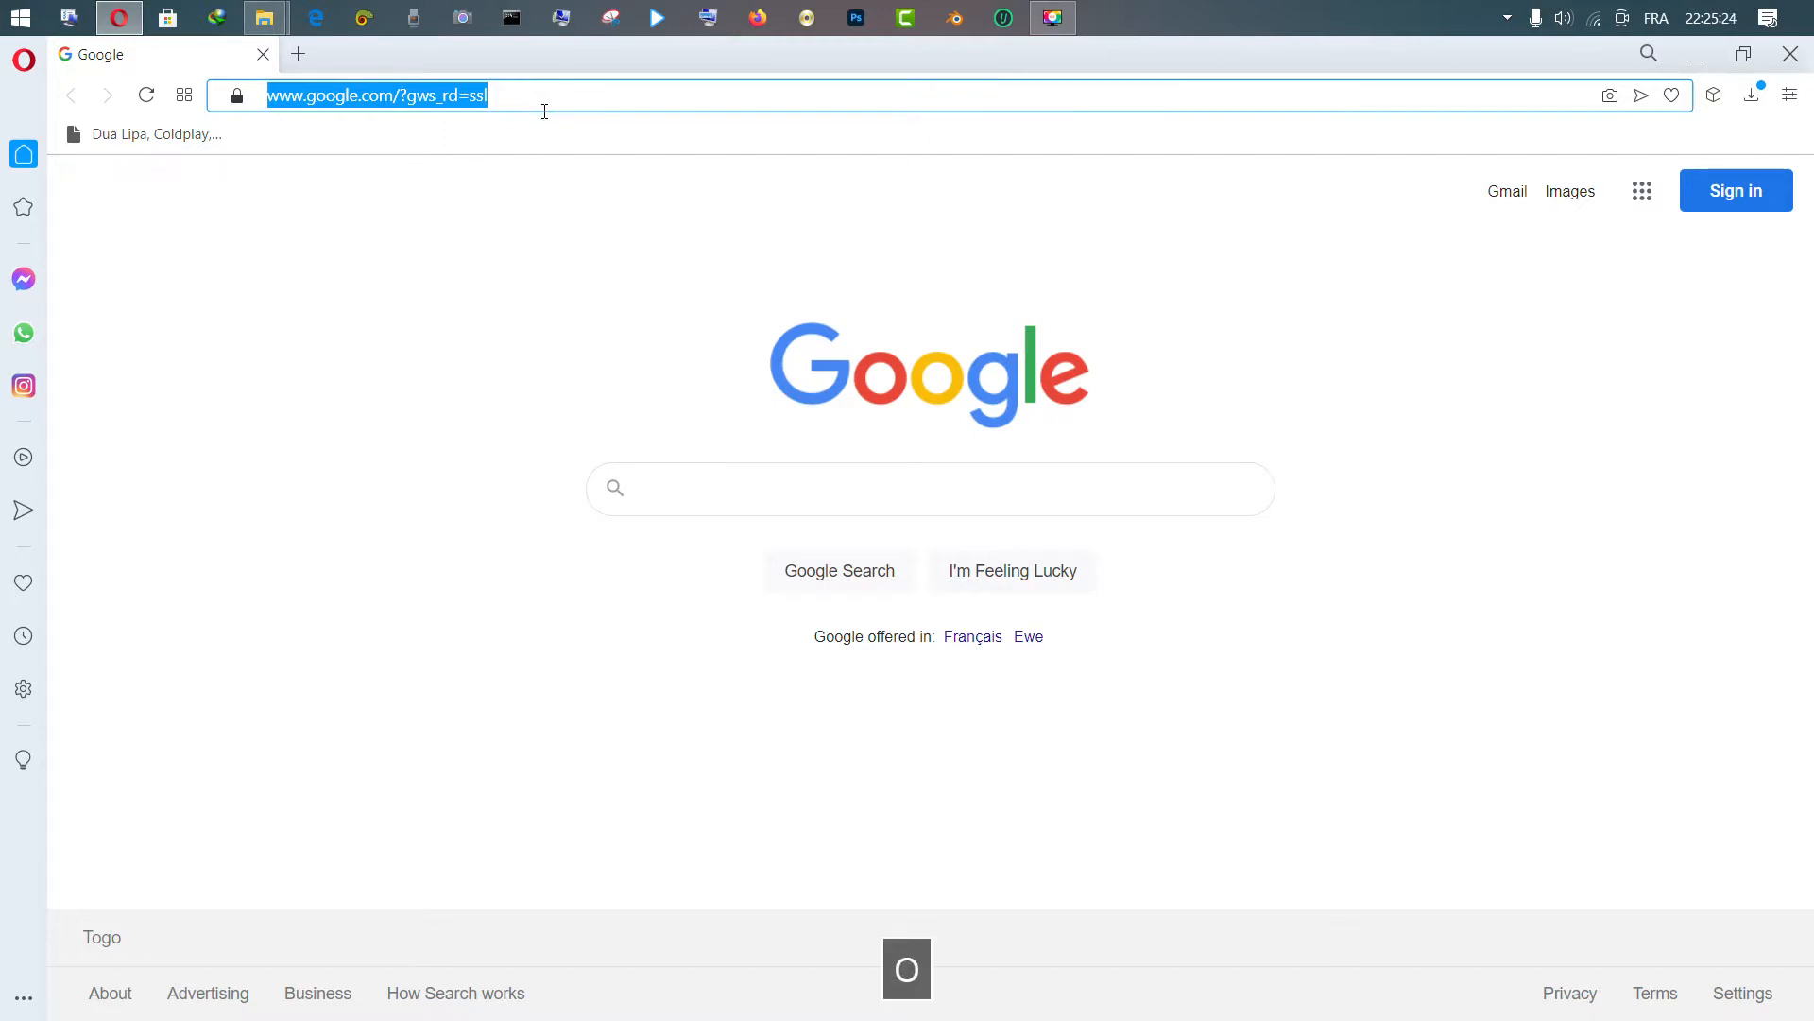
type("press")
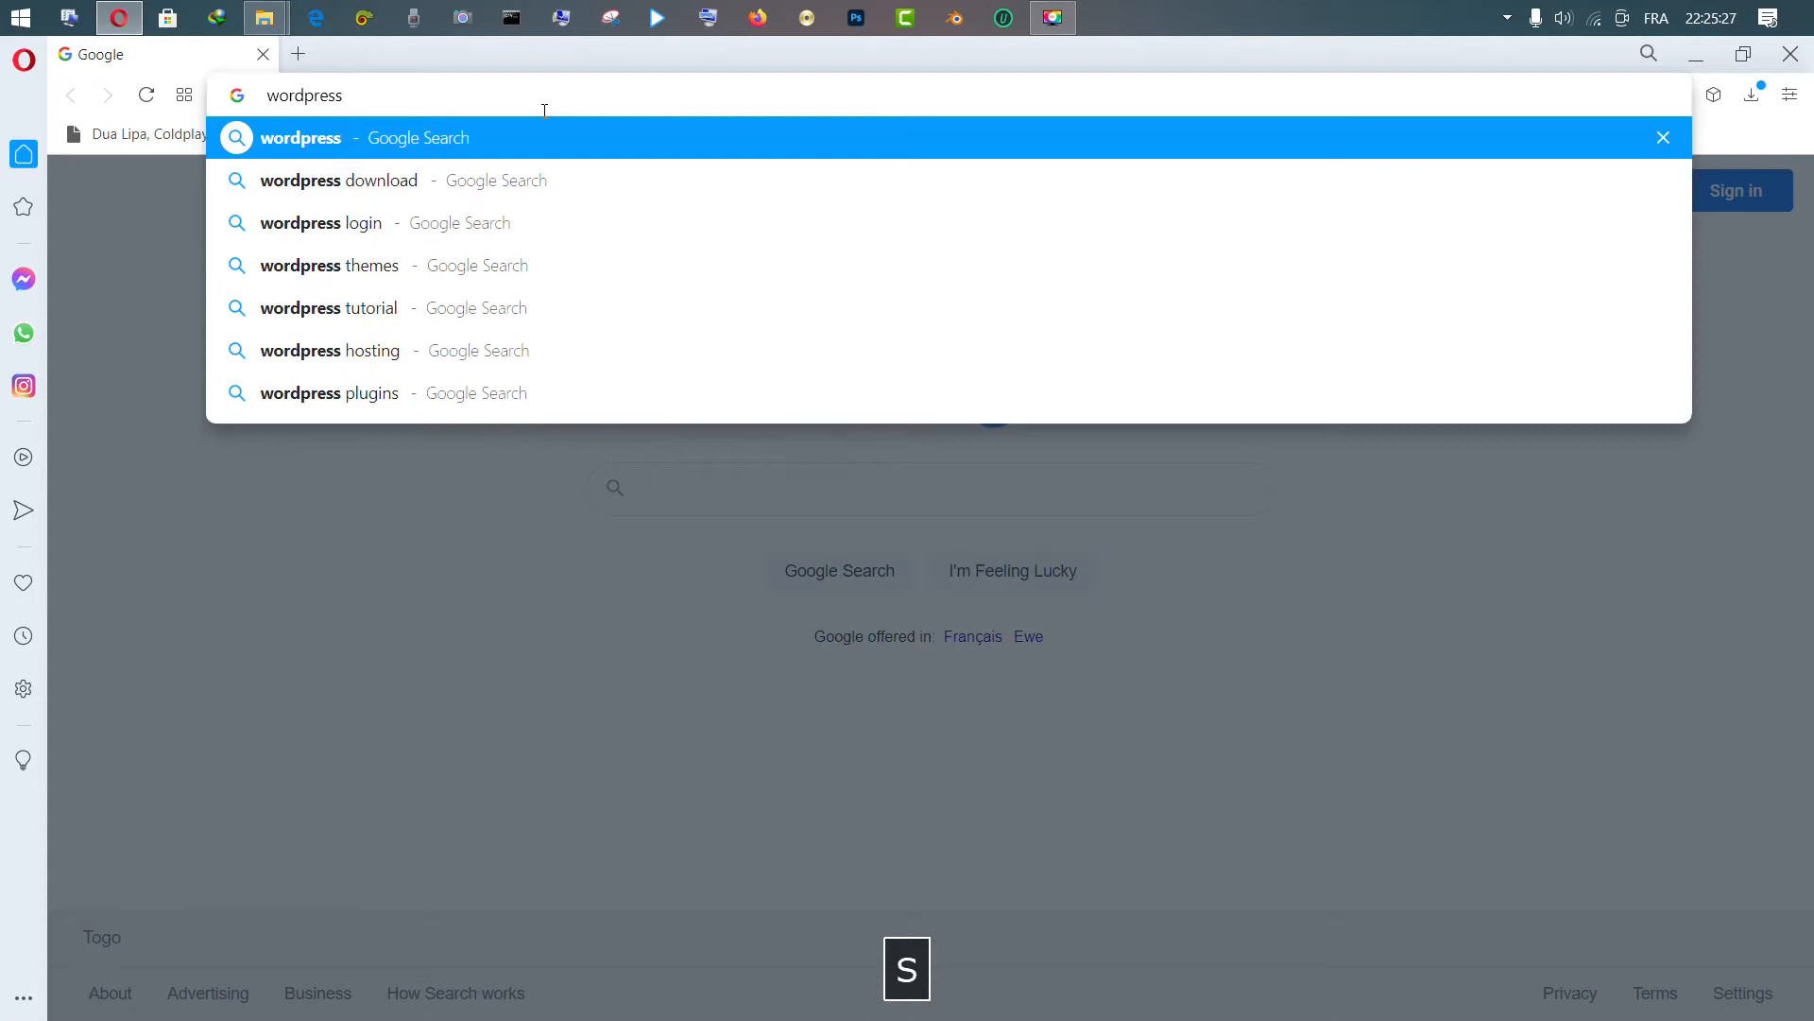
key("Return")
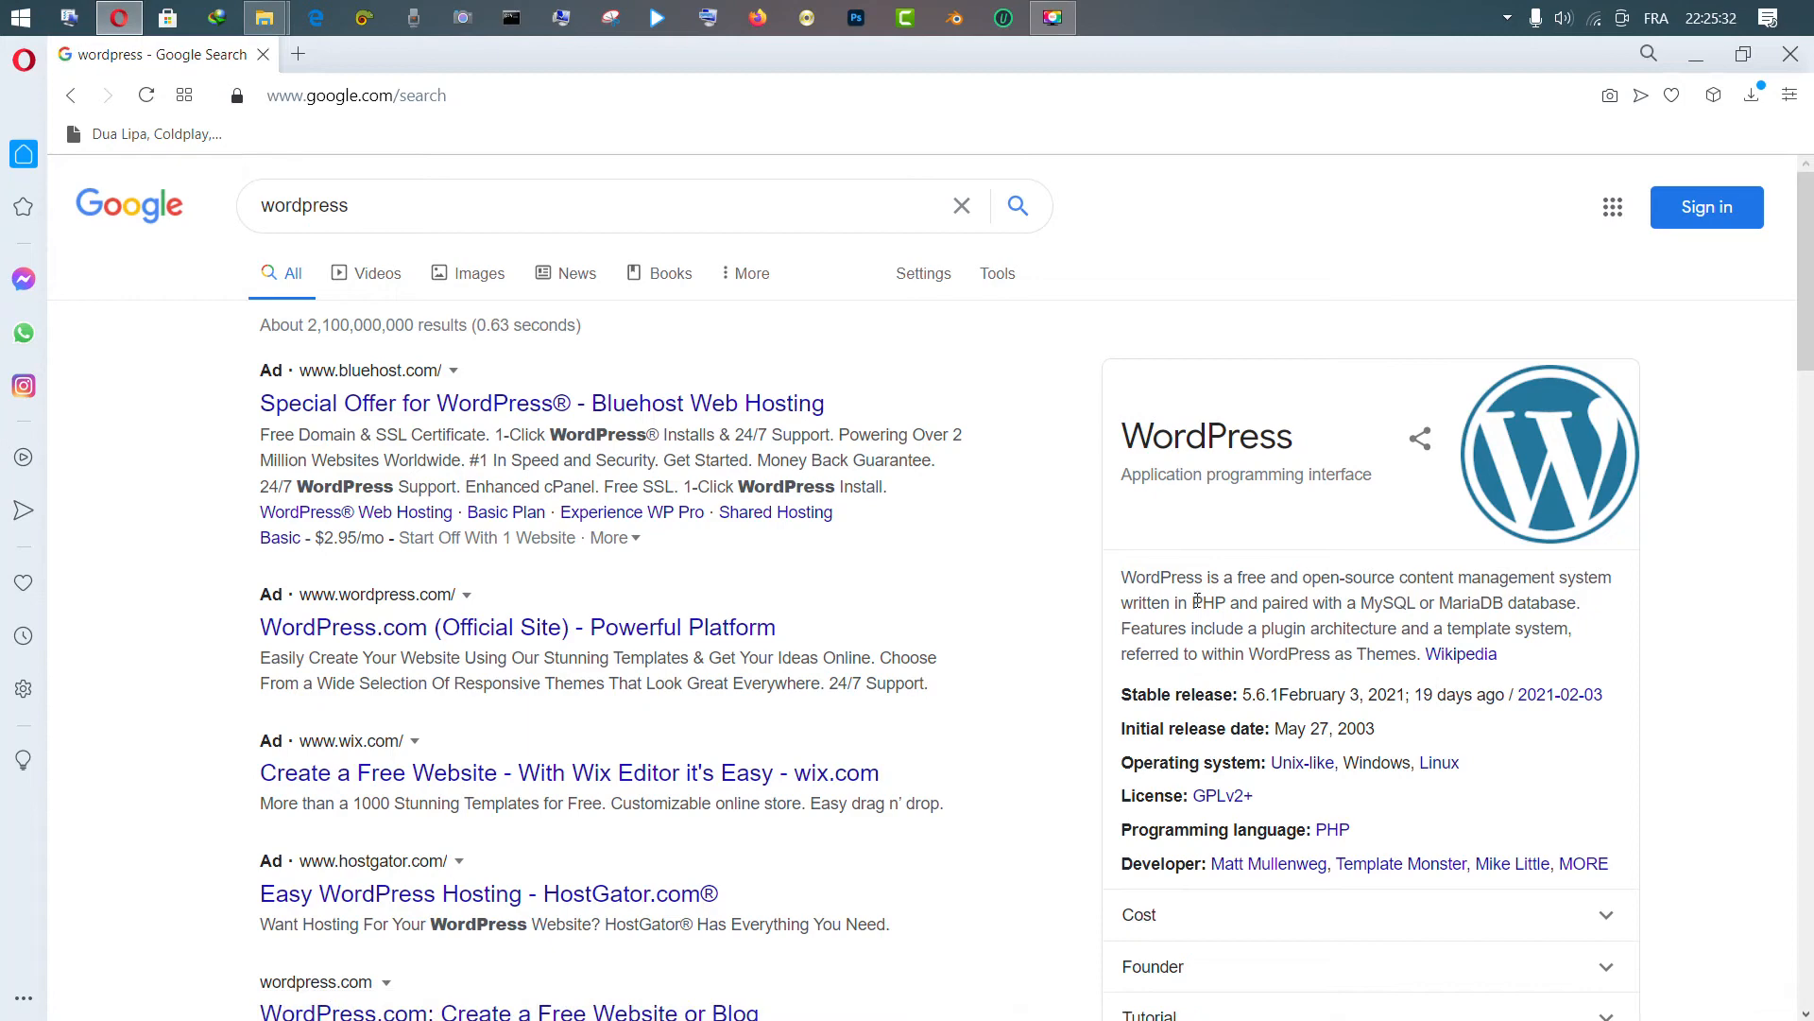
Scroll the Google results and open the WordPress.org result
left_click(1806, 403)
left_click_drag(1802, 440, 1797, 266)
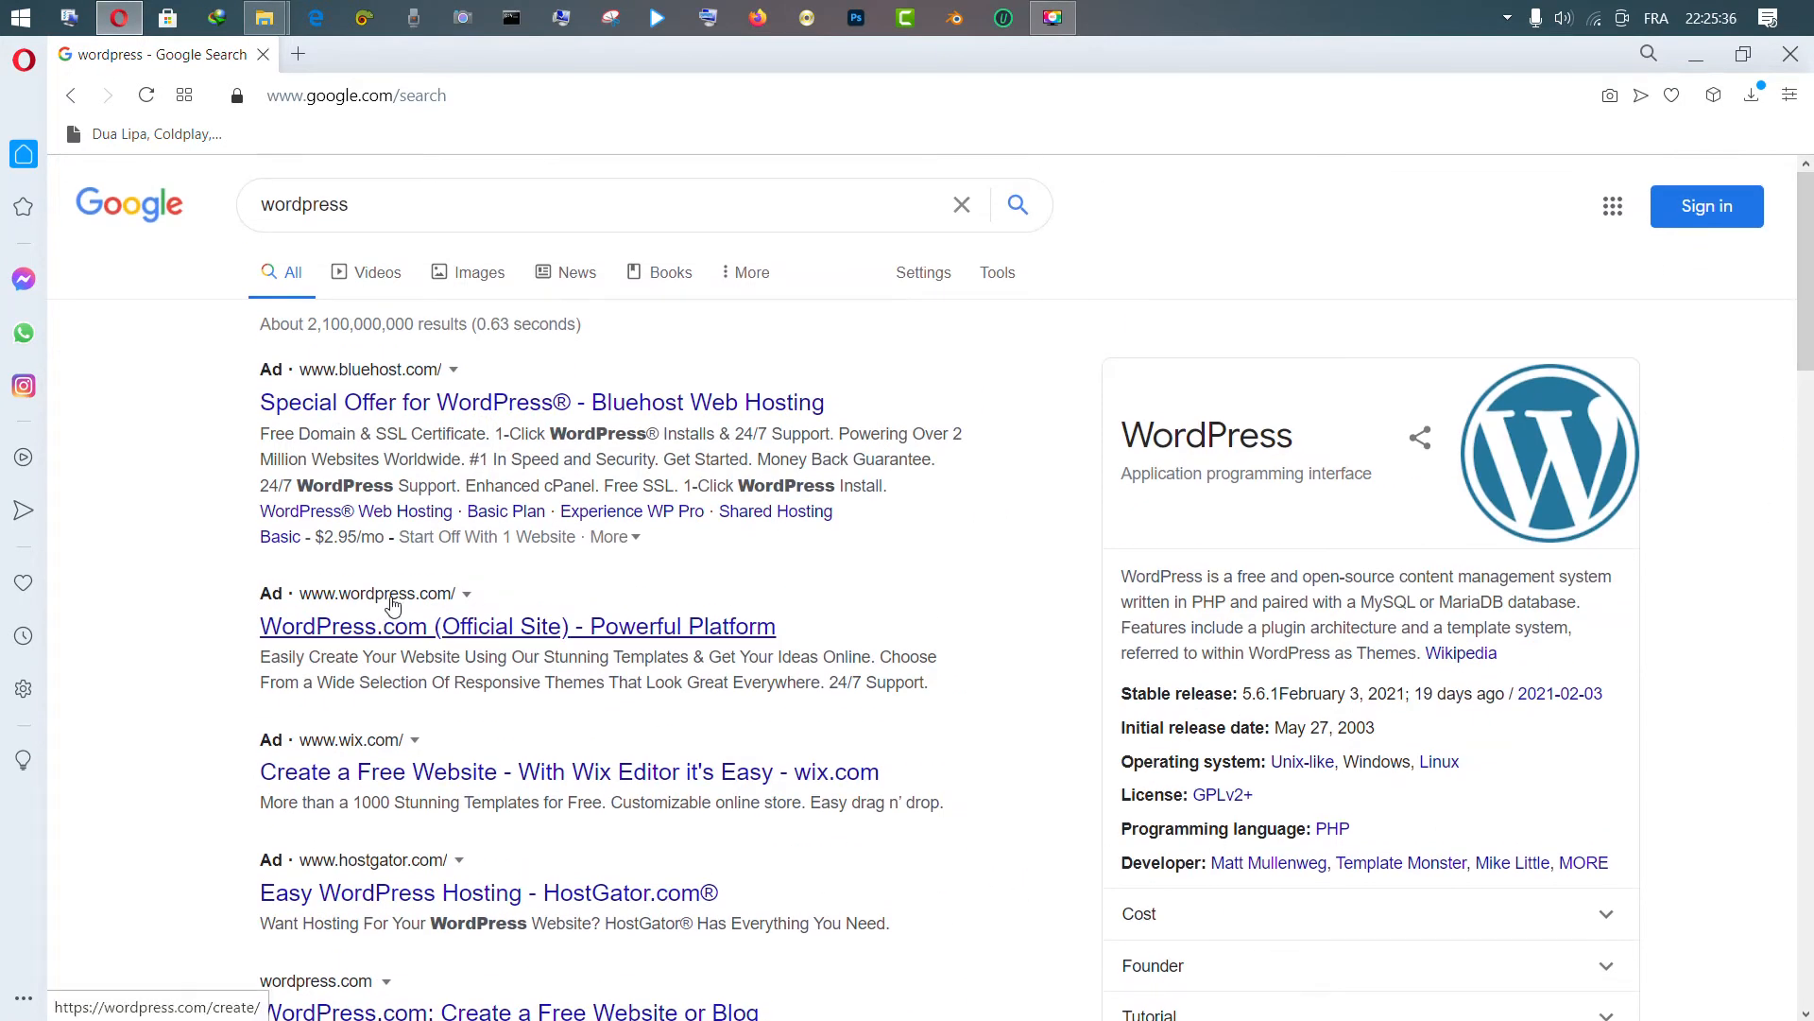
left_click(1803, 511)
left_click_drag(1806, 463, 1801, 586)
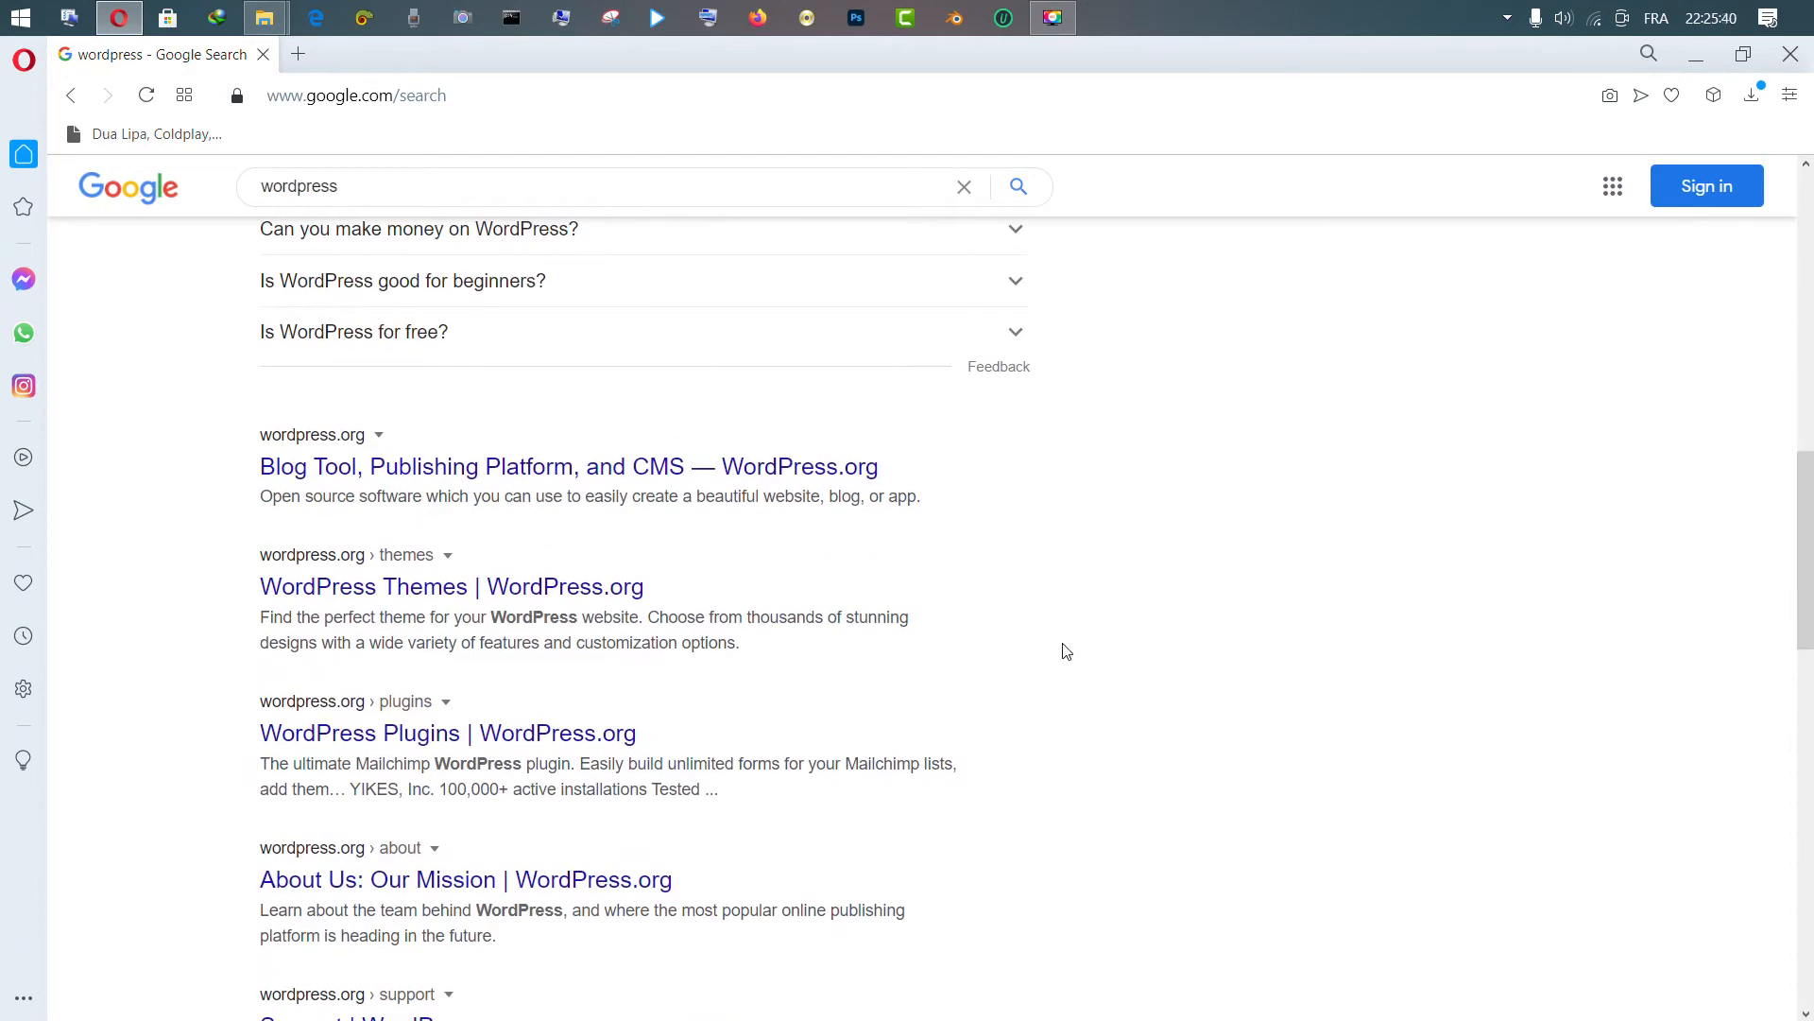
left_click(330, 435)
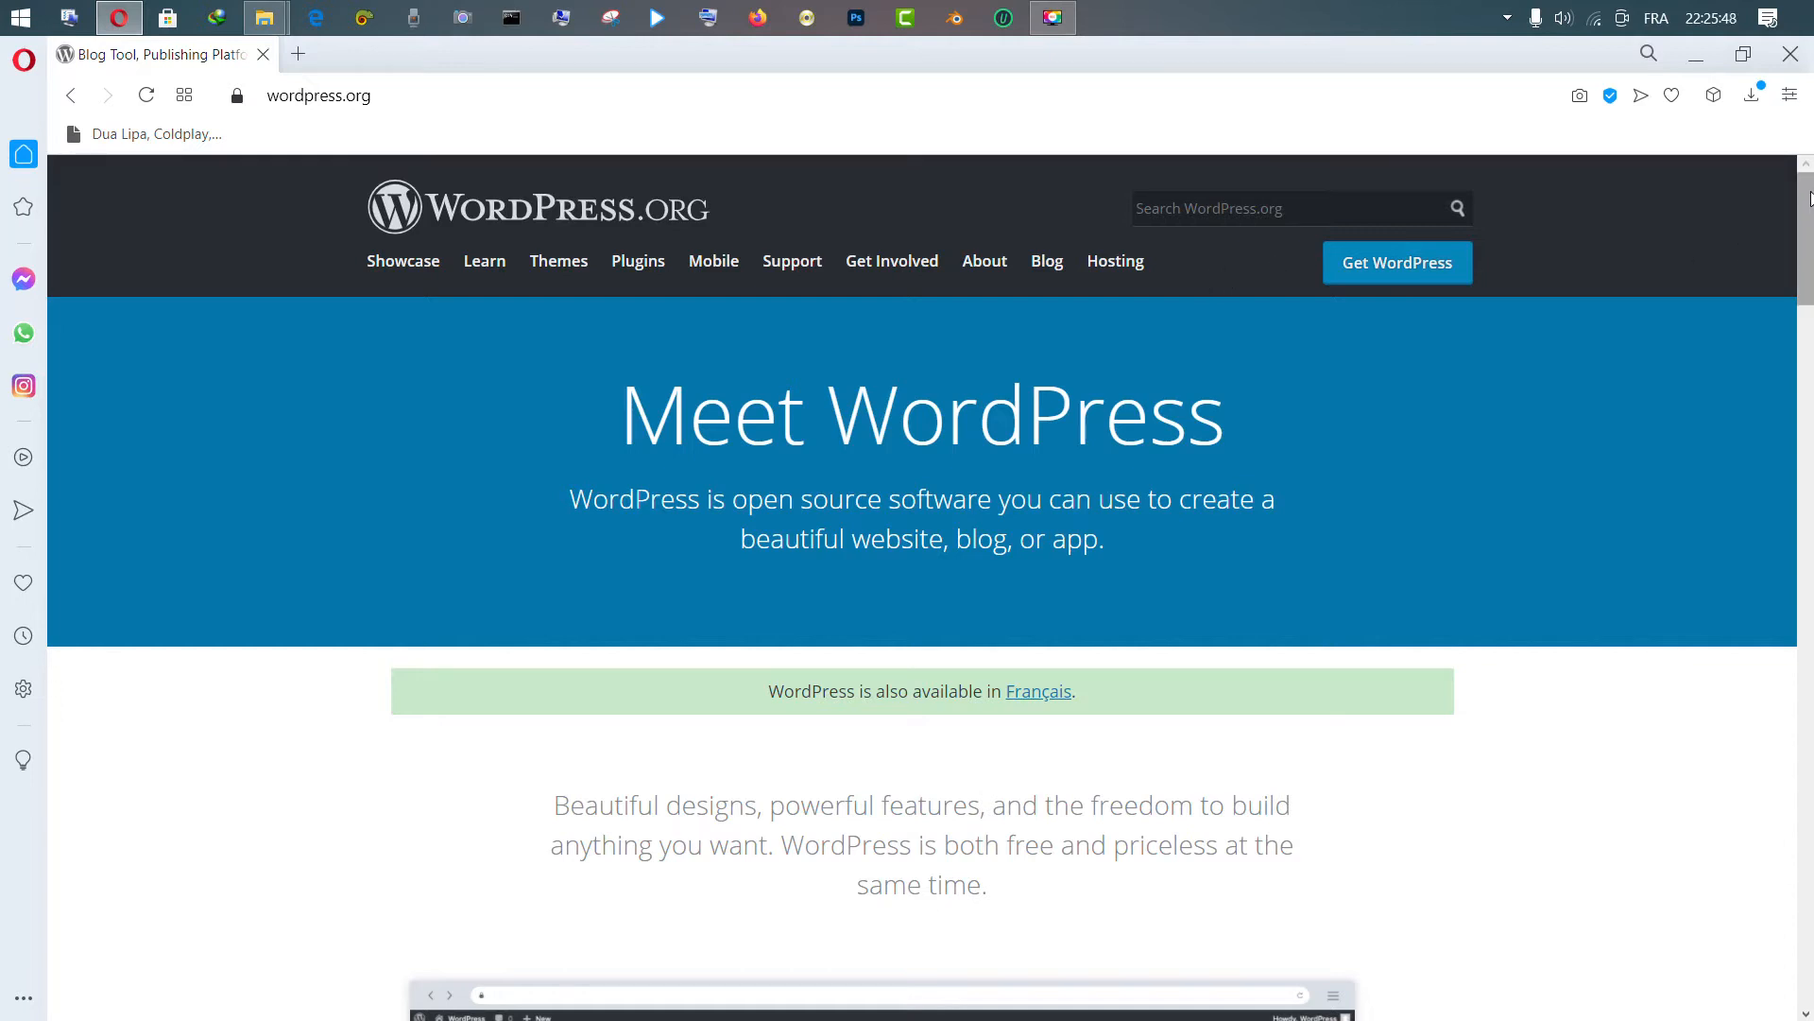
Scroll down the WordPress.org home page and choose Get WordPress
left_click_drag(1811, 204, 1811, 240)
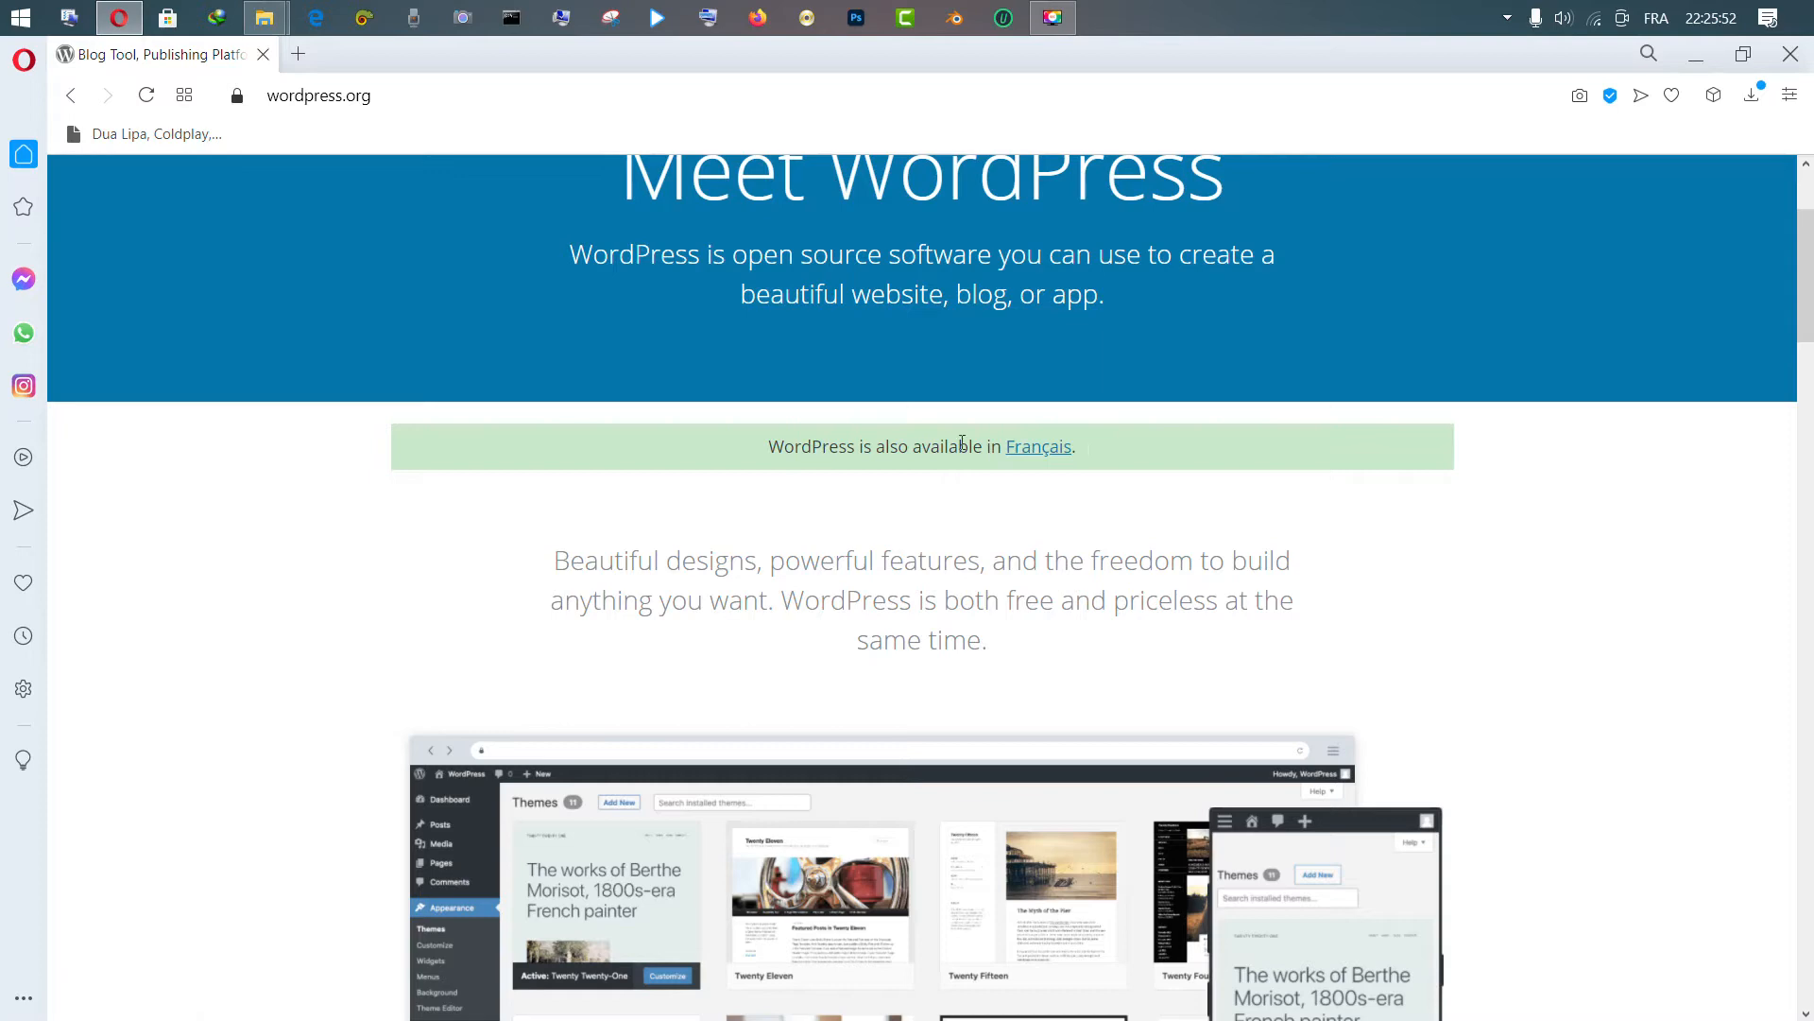
left_click_drag(1810, 279, 1810, 905)
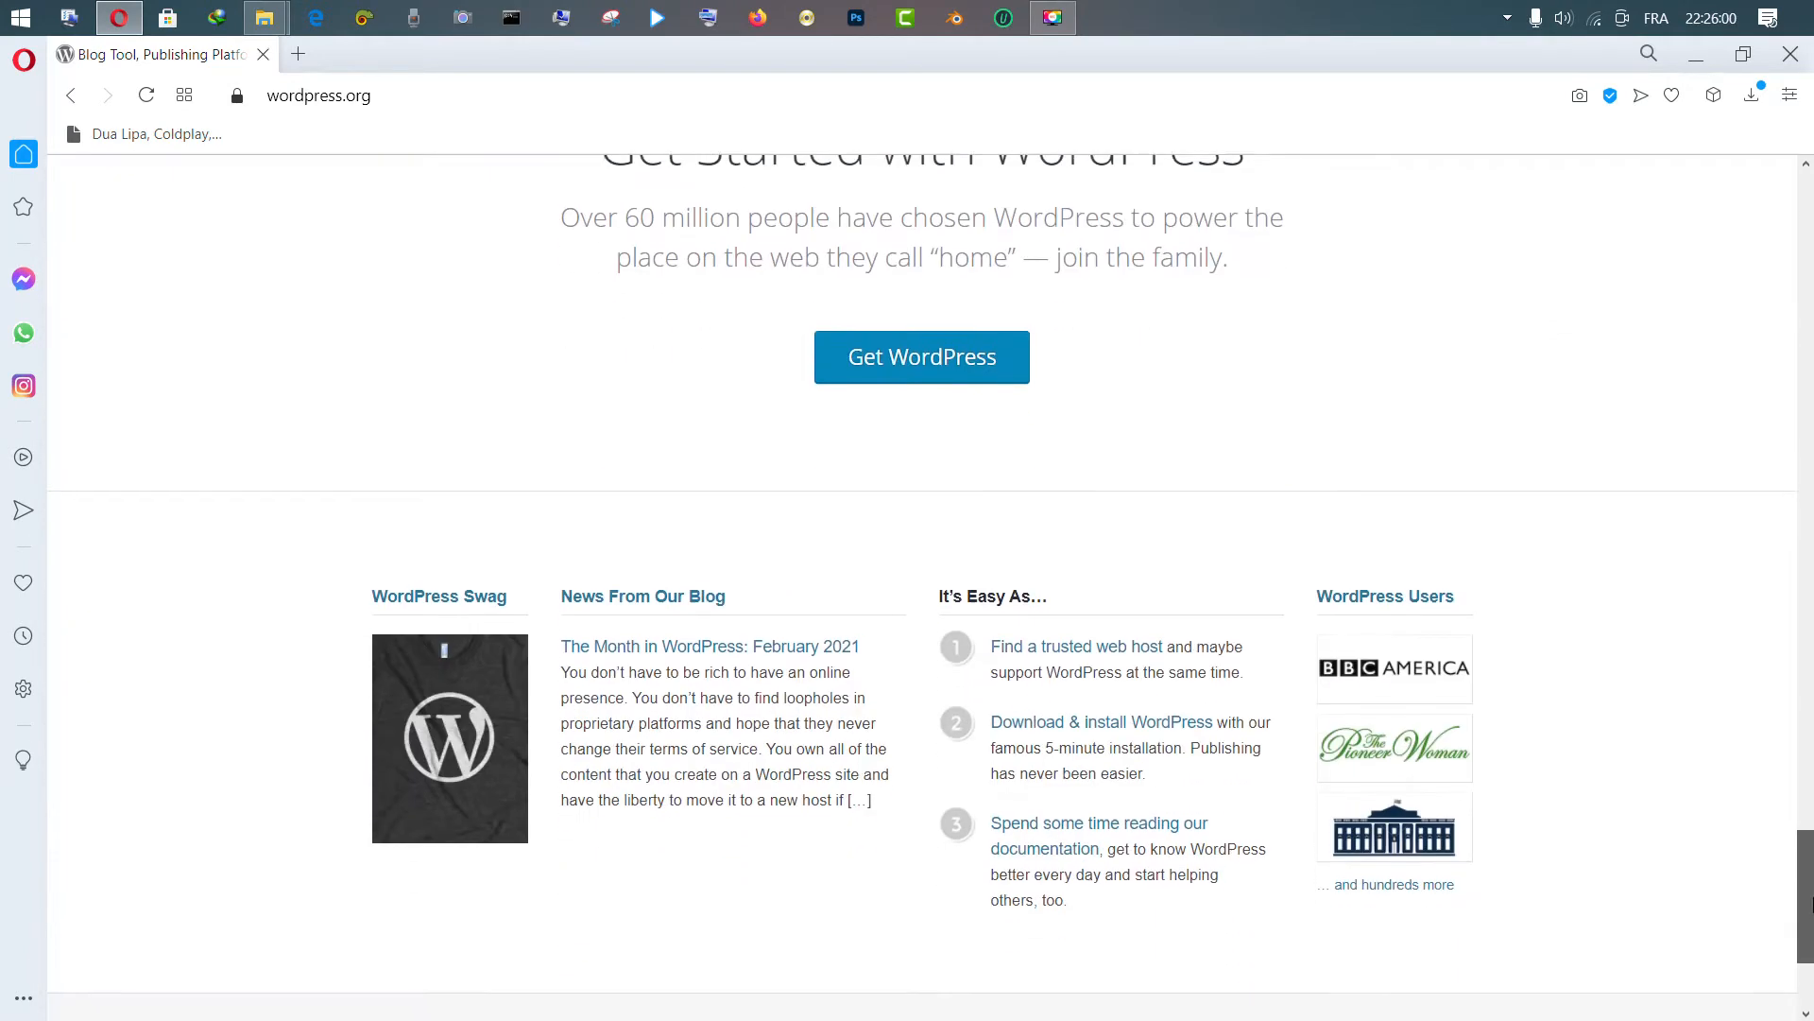
left_click(900, 337)
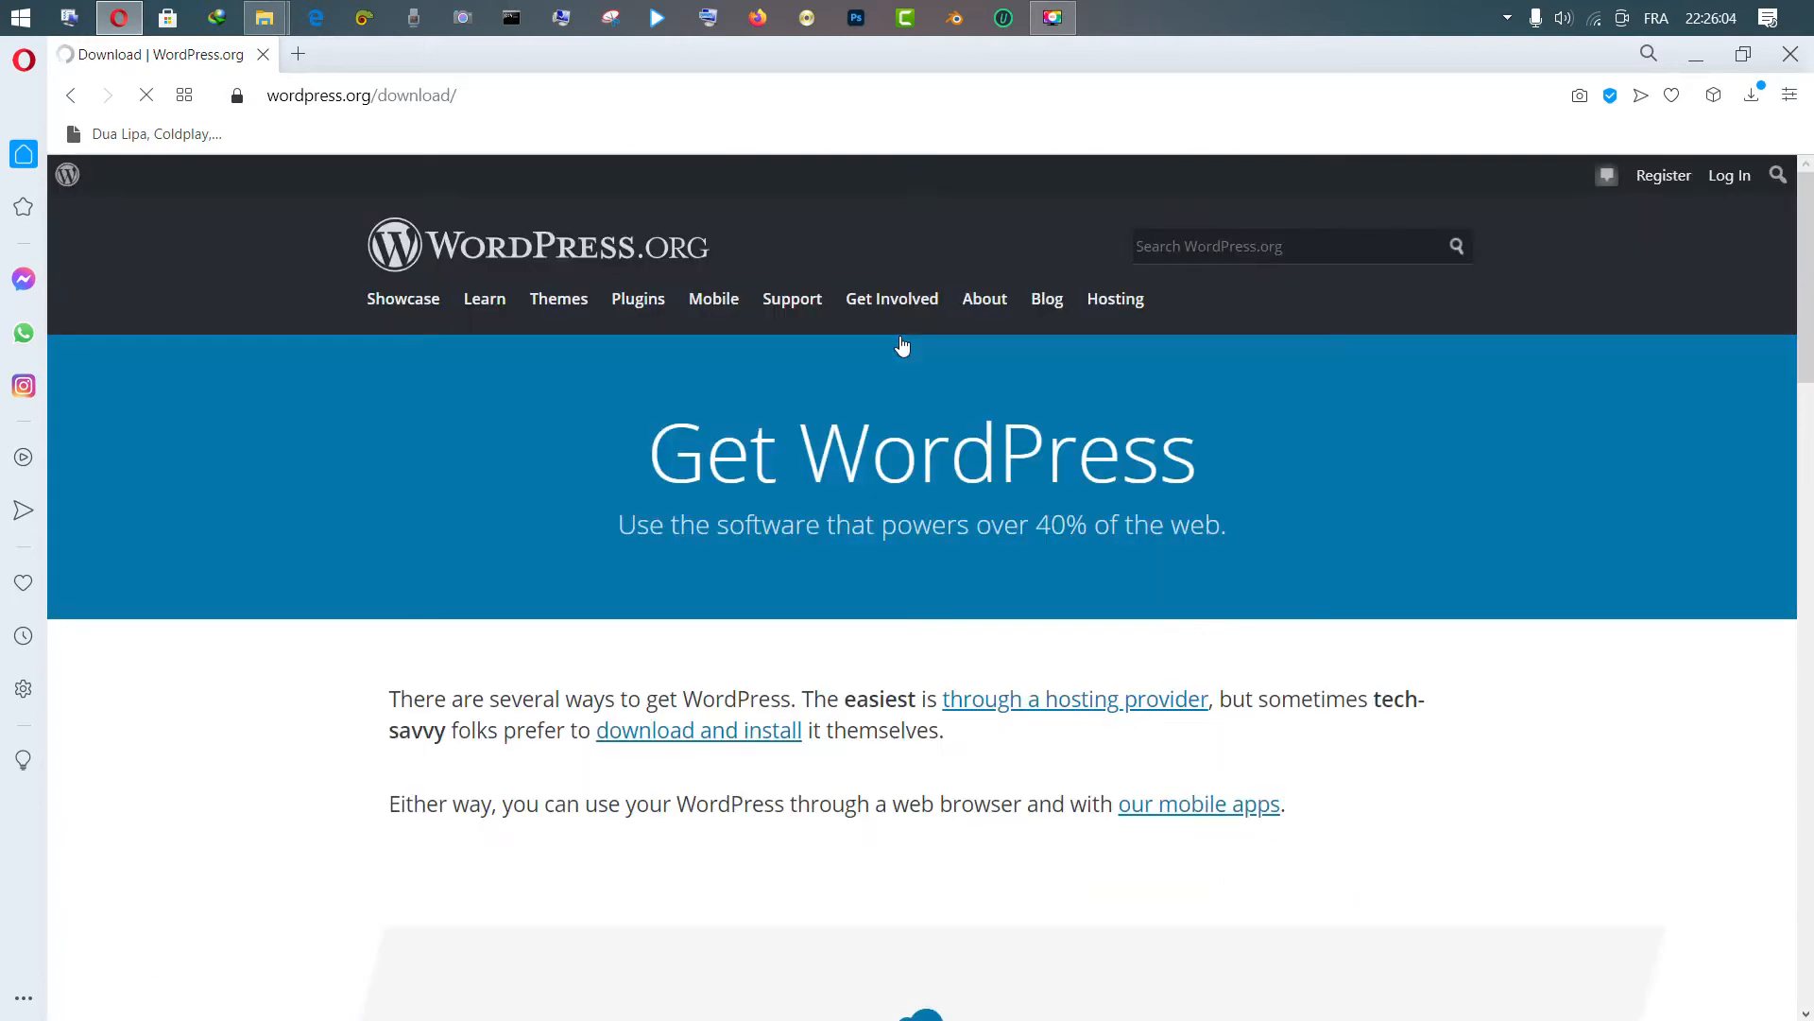
Scroll through the Get WordPress page and start the WordPress 5.6.2 download
left_click_drag(1813, 228, 1811, 722)
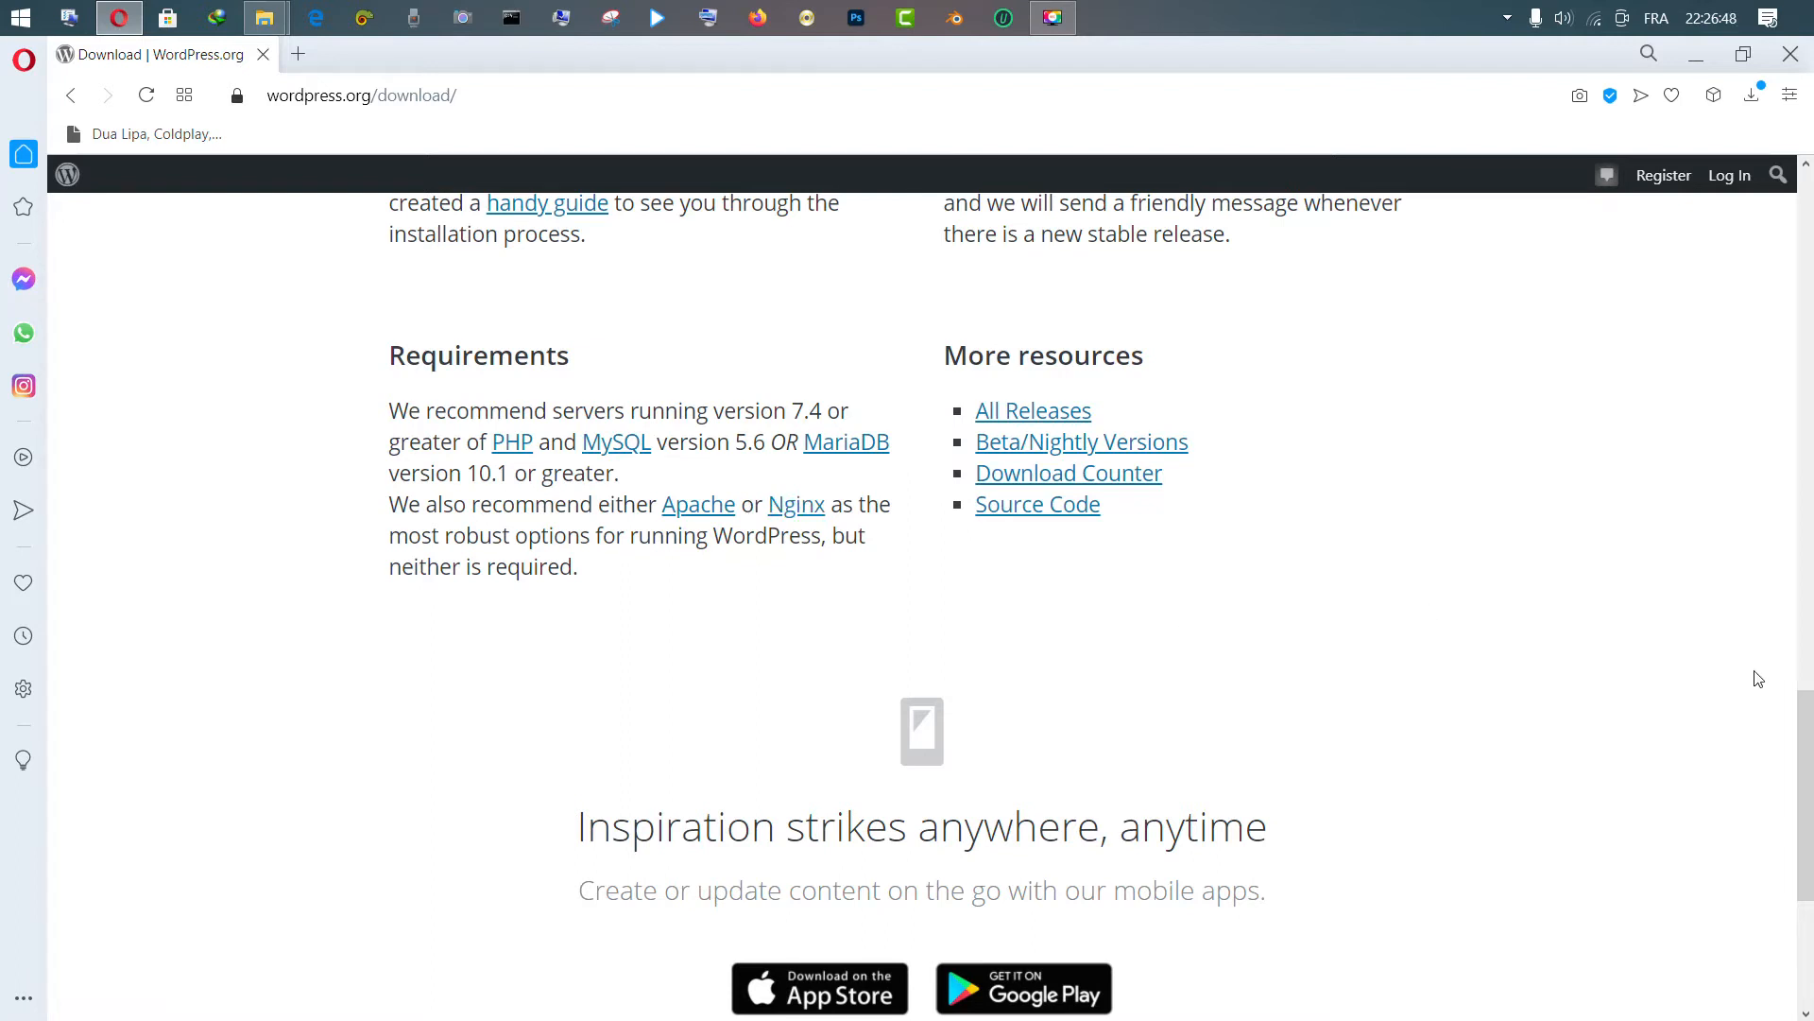
scroll(1753, 678, "down", 1)
scroll(1753, 678, "up", 3)
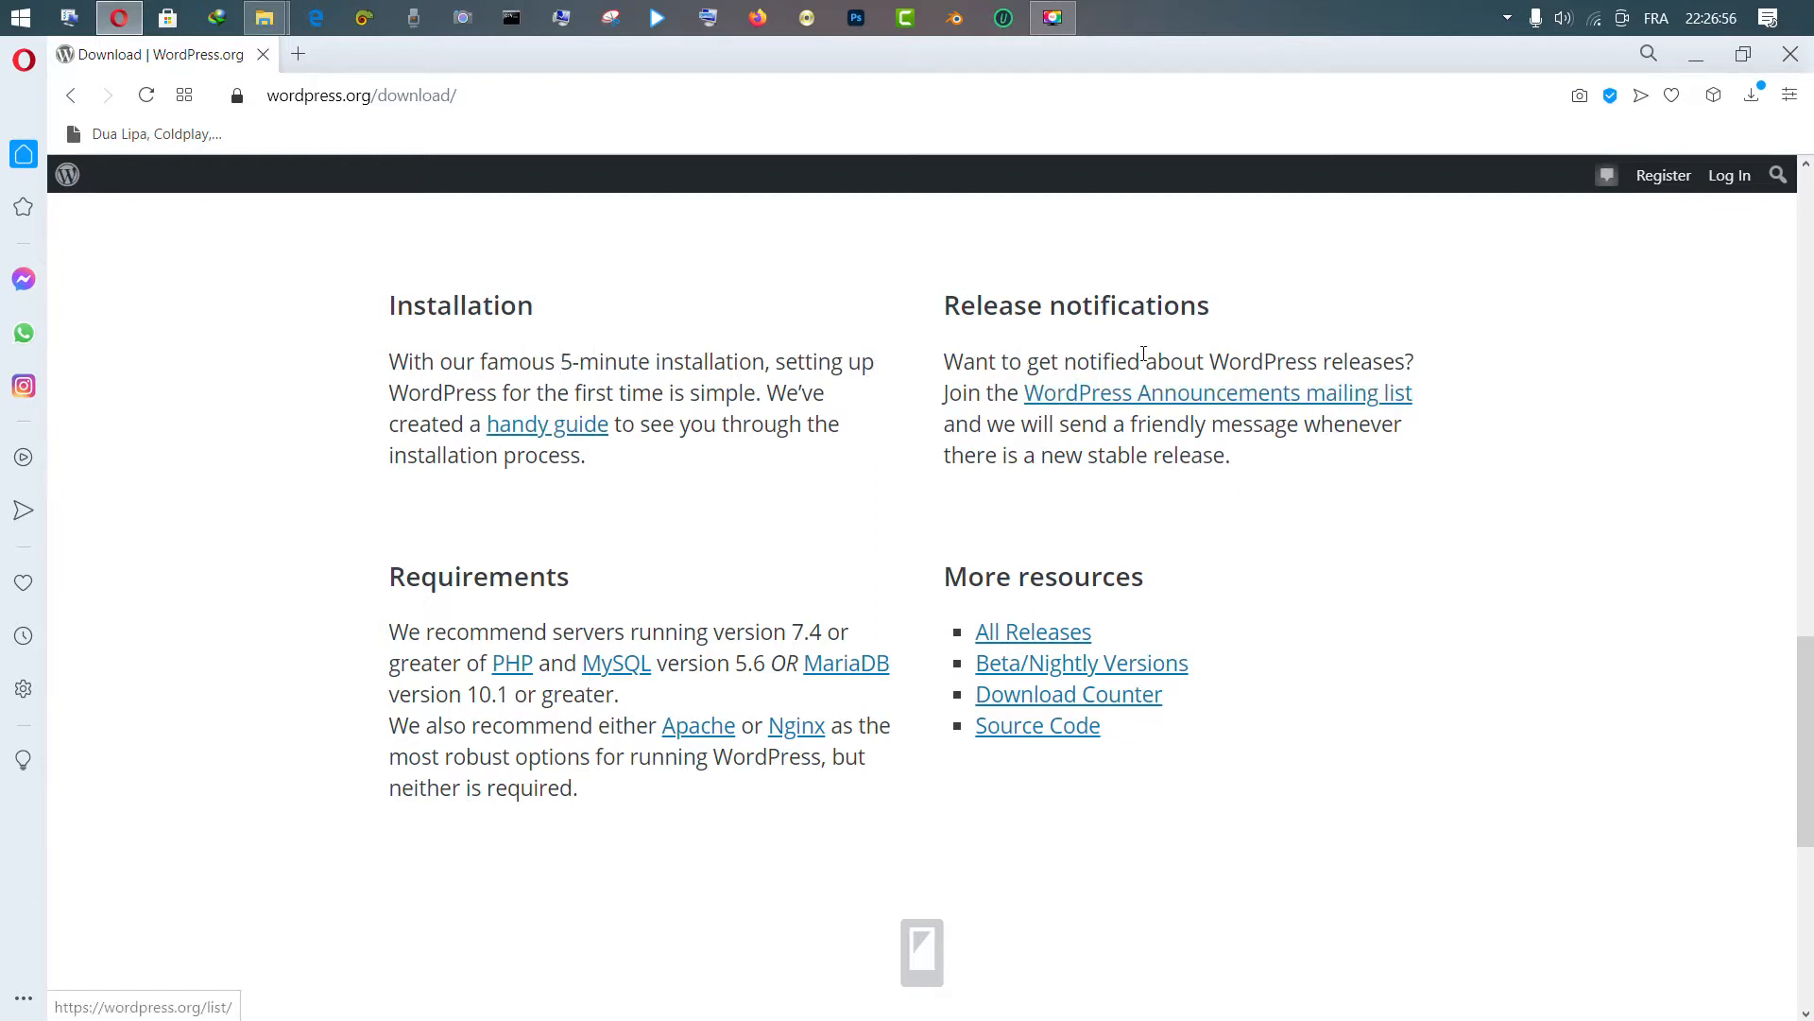
left_click_drag(1807, 697, 1807, 685)
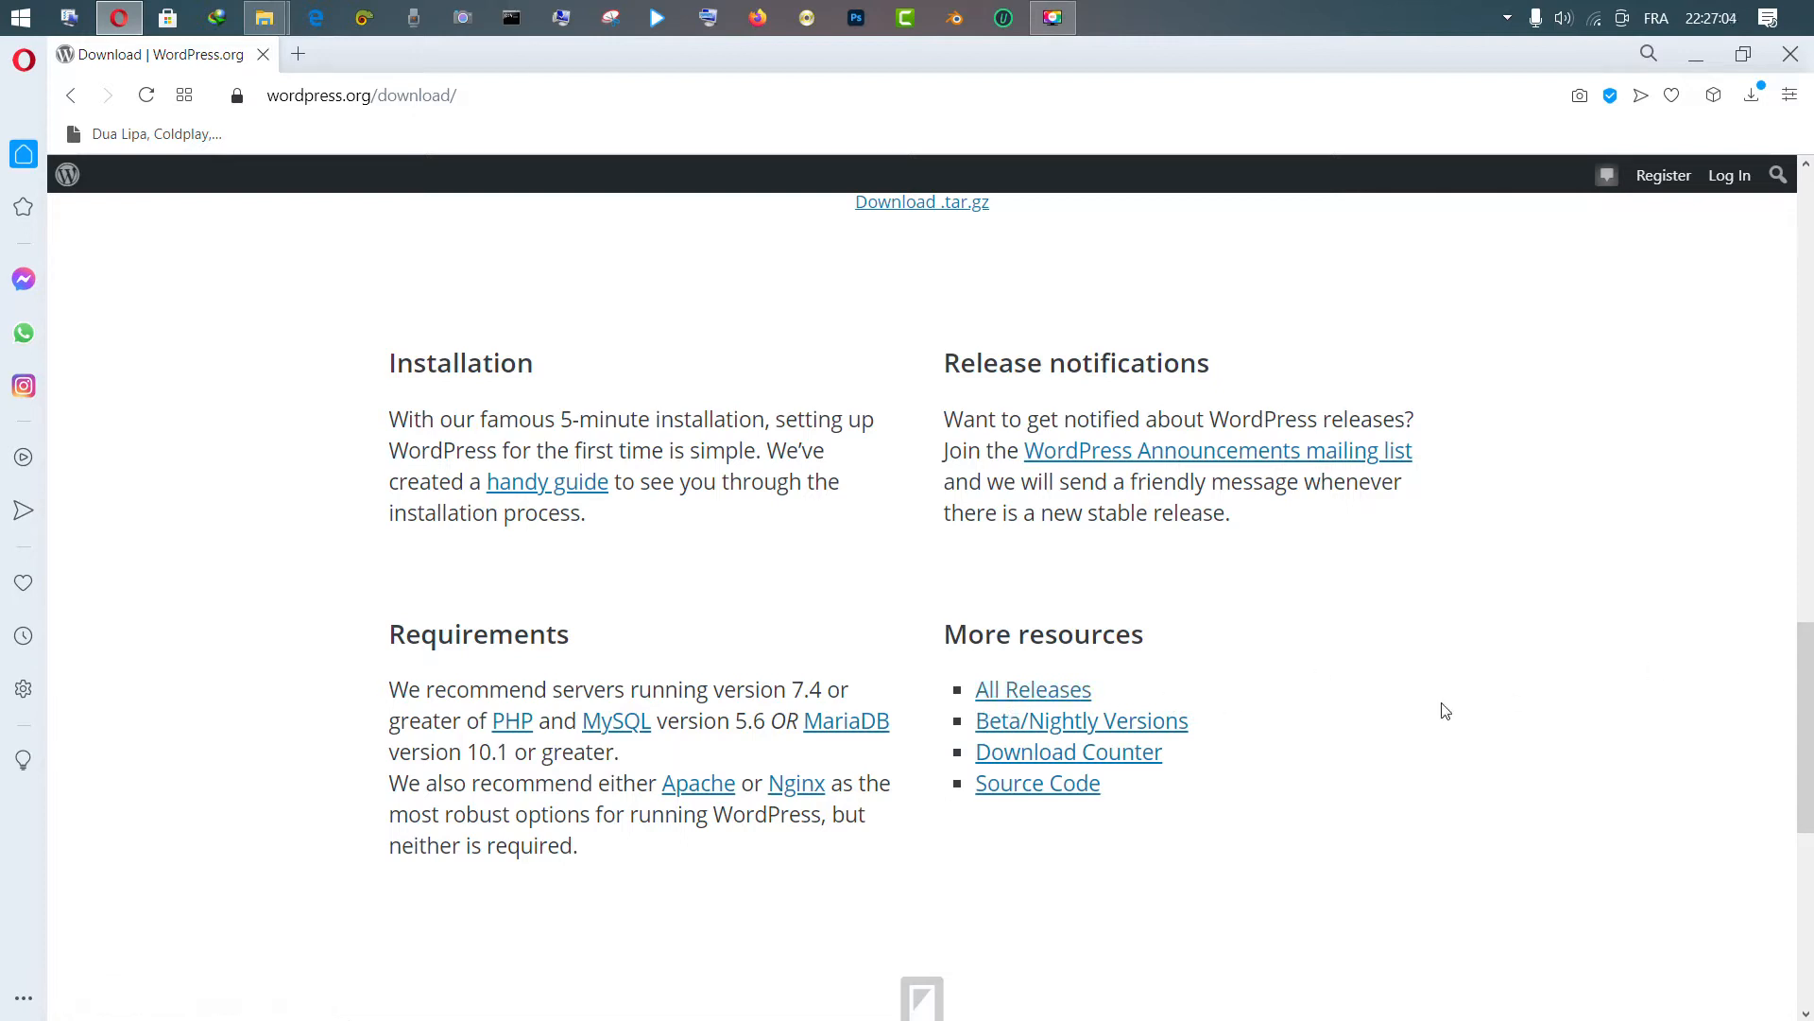
scroll(1595, 635, "up", 4)
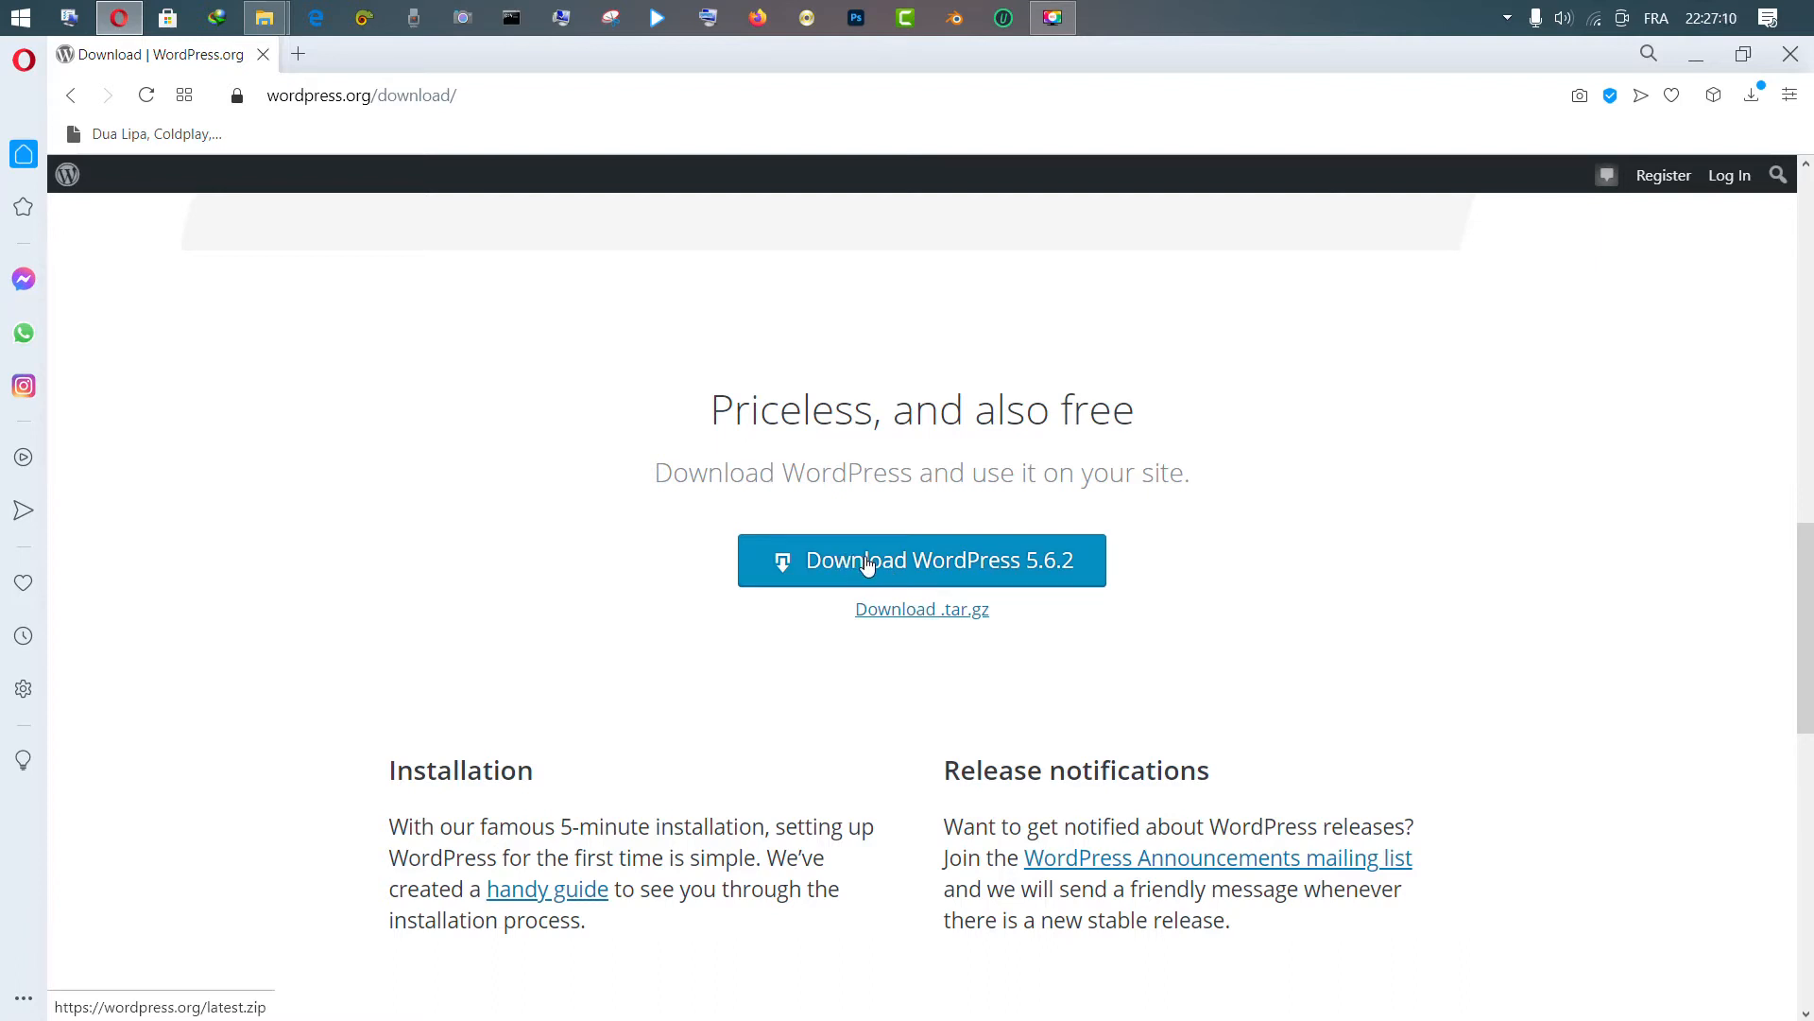
left_click(865, 563)
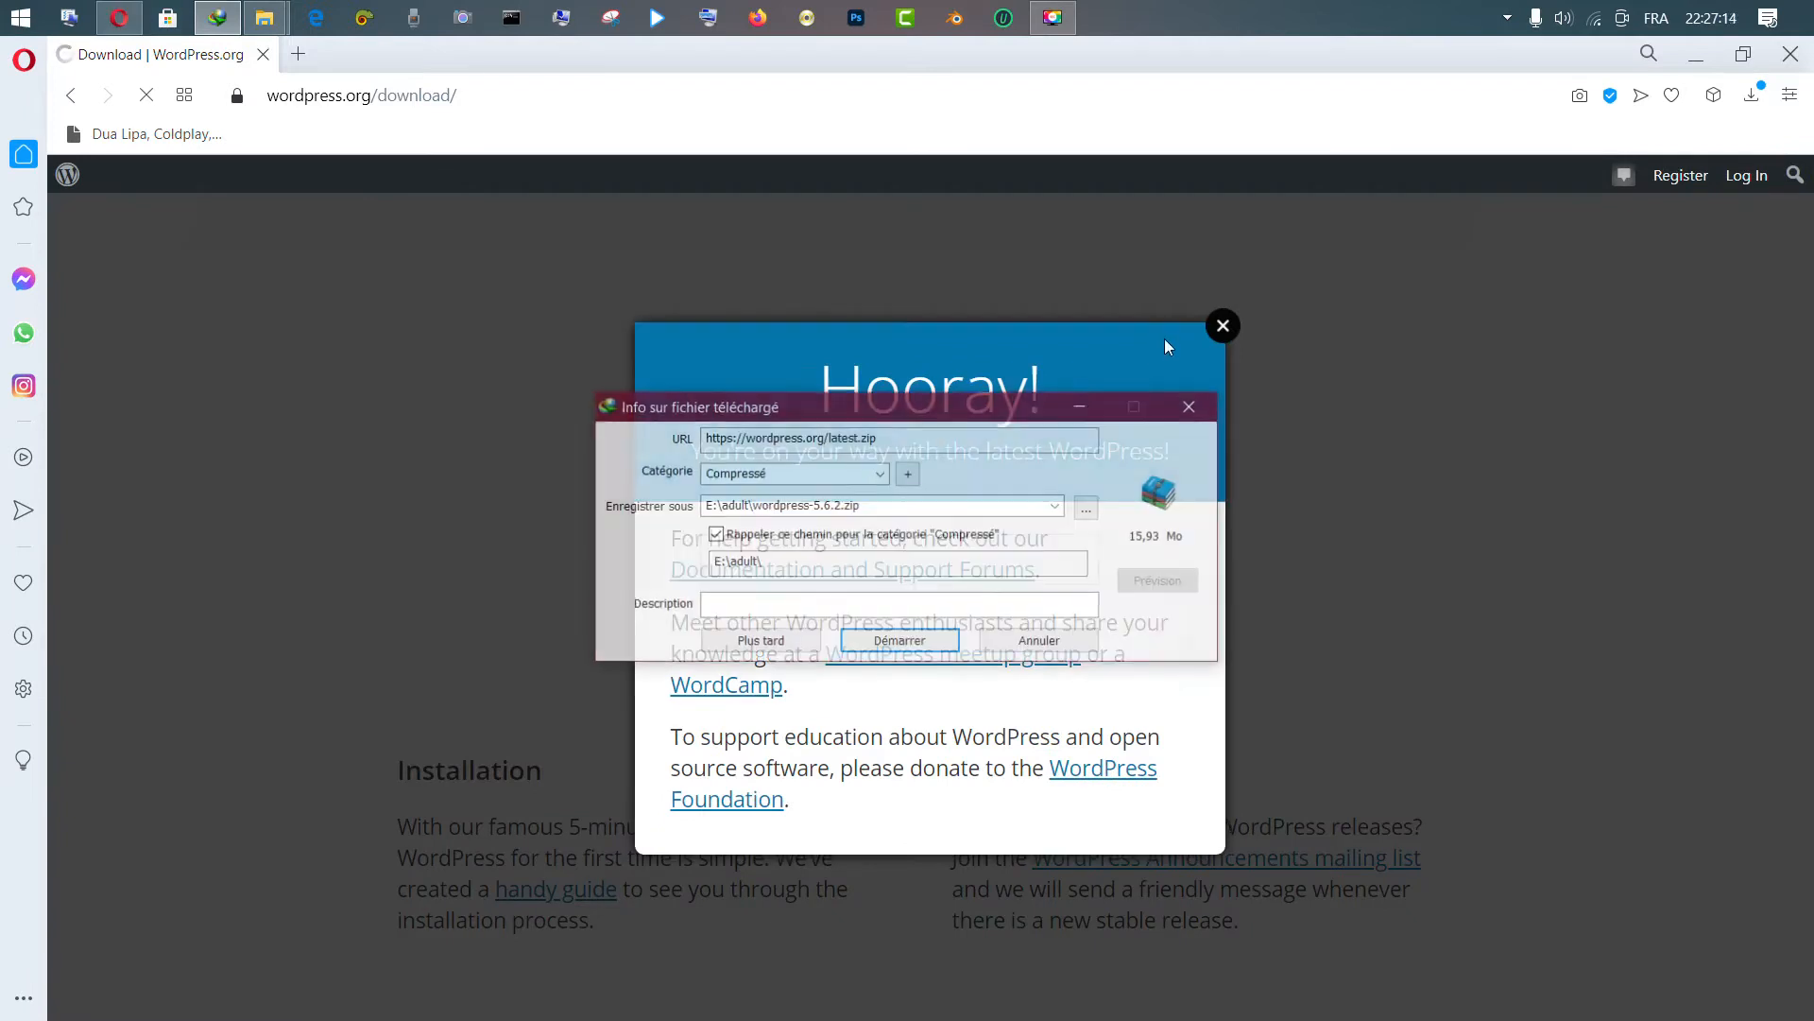
Start the wordpress-5.6.2.zip download in IDM, review its tabs, and close the Hooray popup
left_click(900, 642)
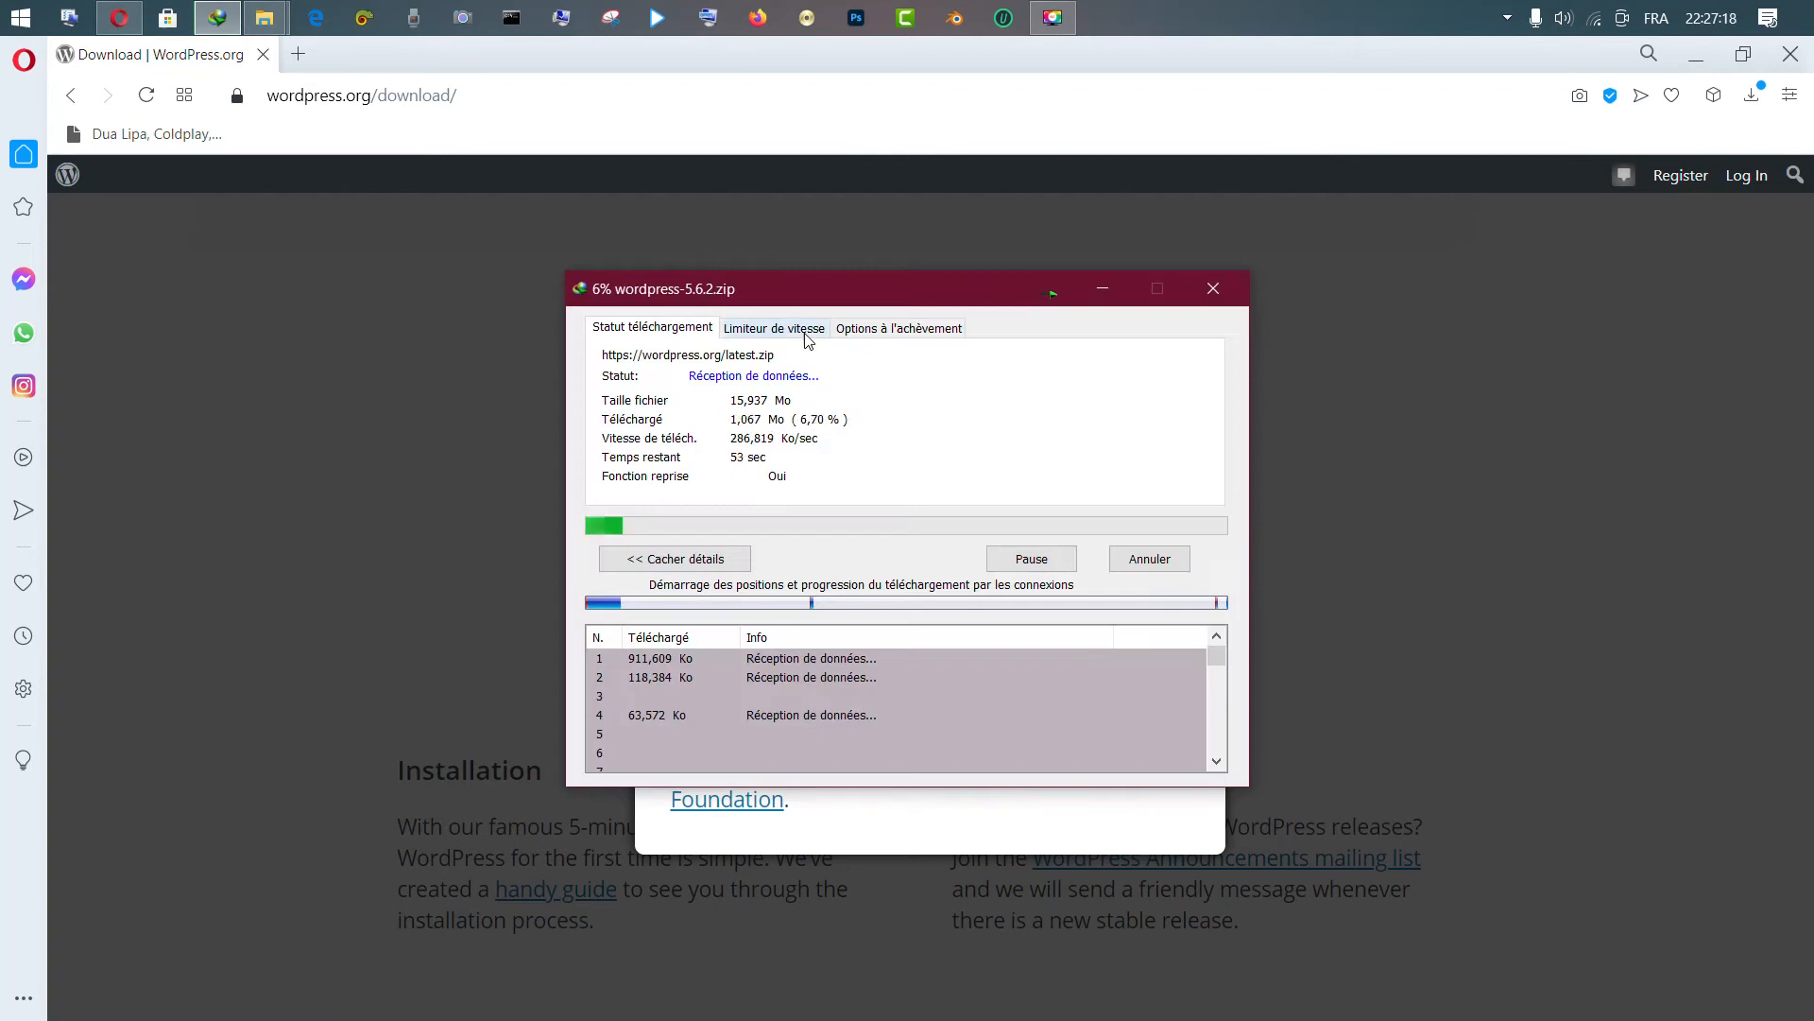
left_click(798, 329)
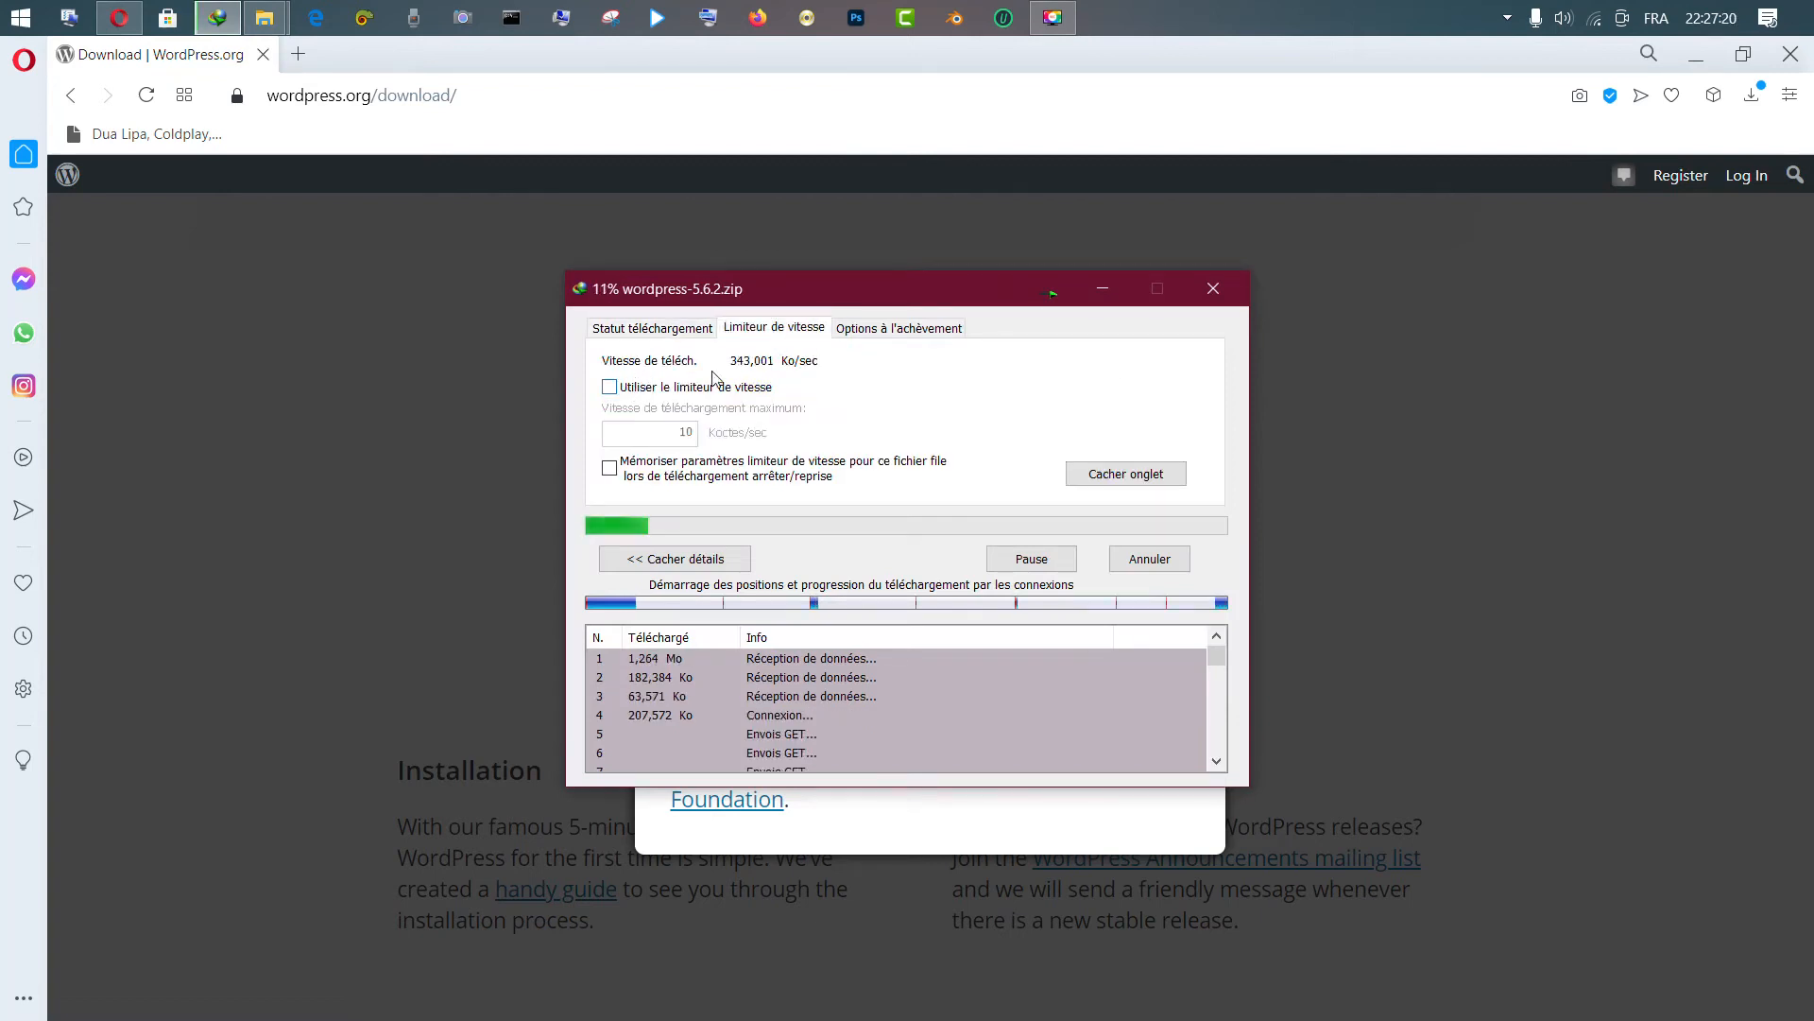
left_click(855, 327)
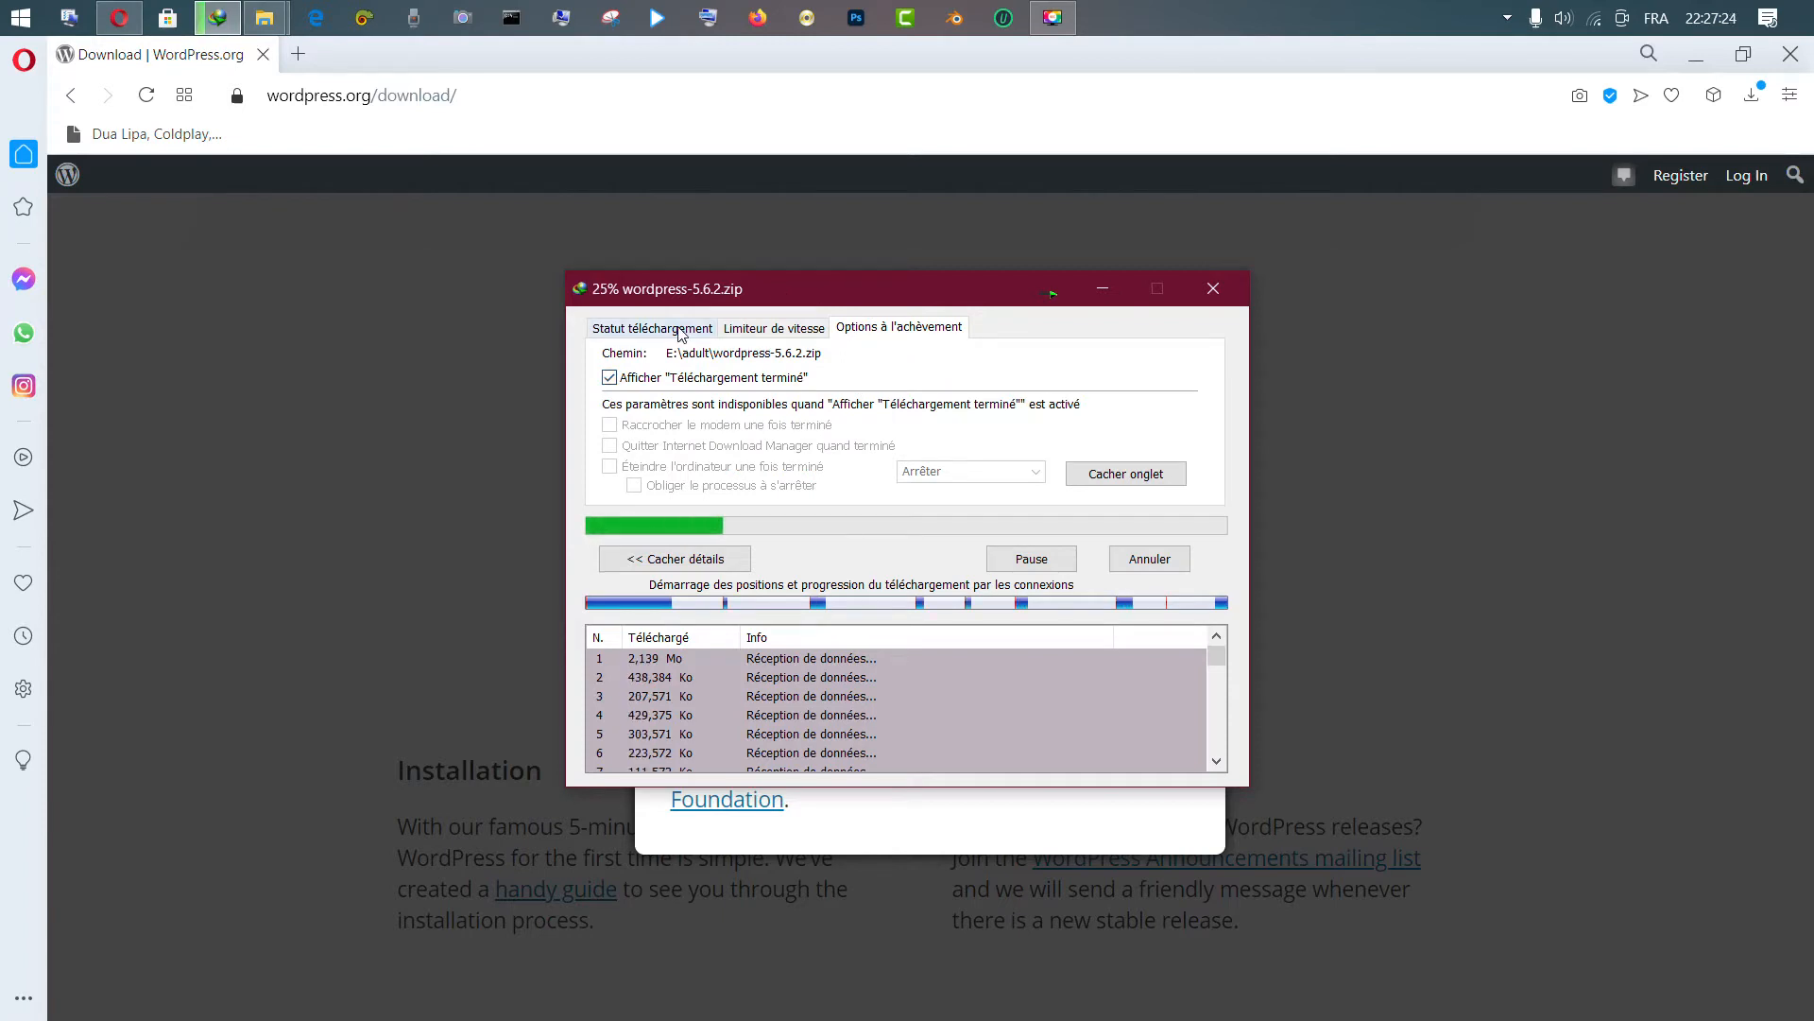
left_click_drag(788, 288, 642, 230)
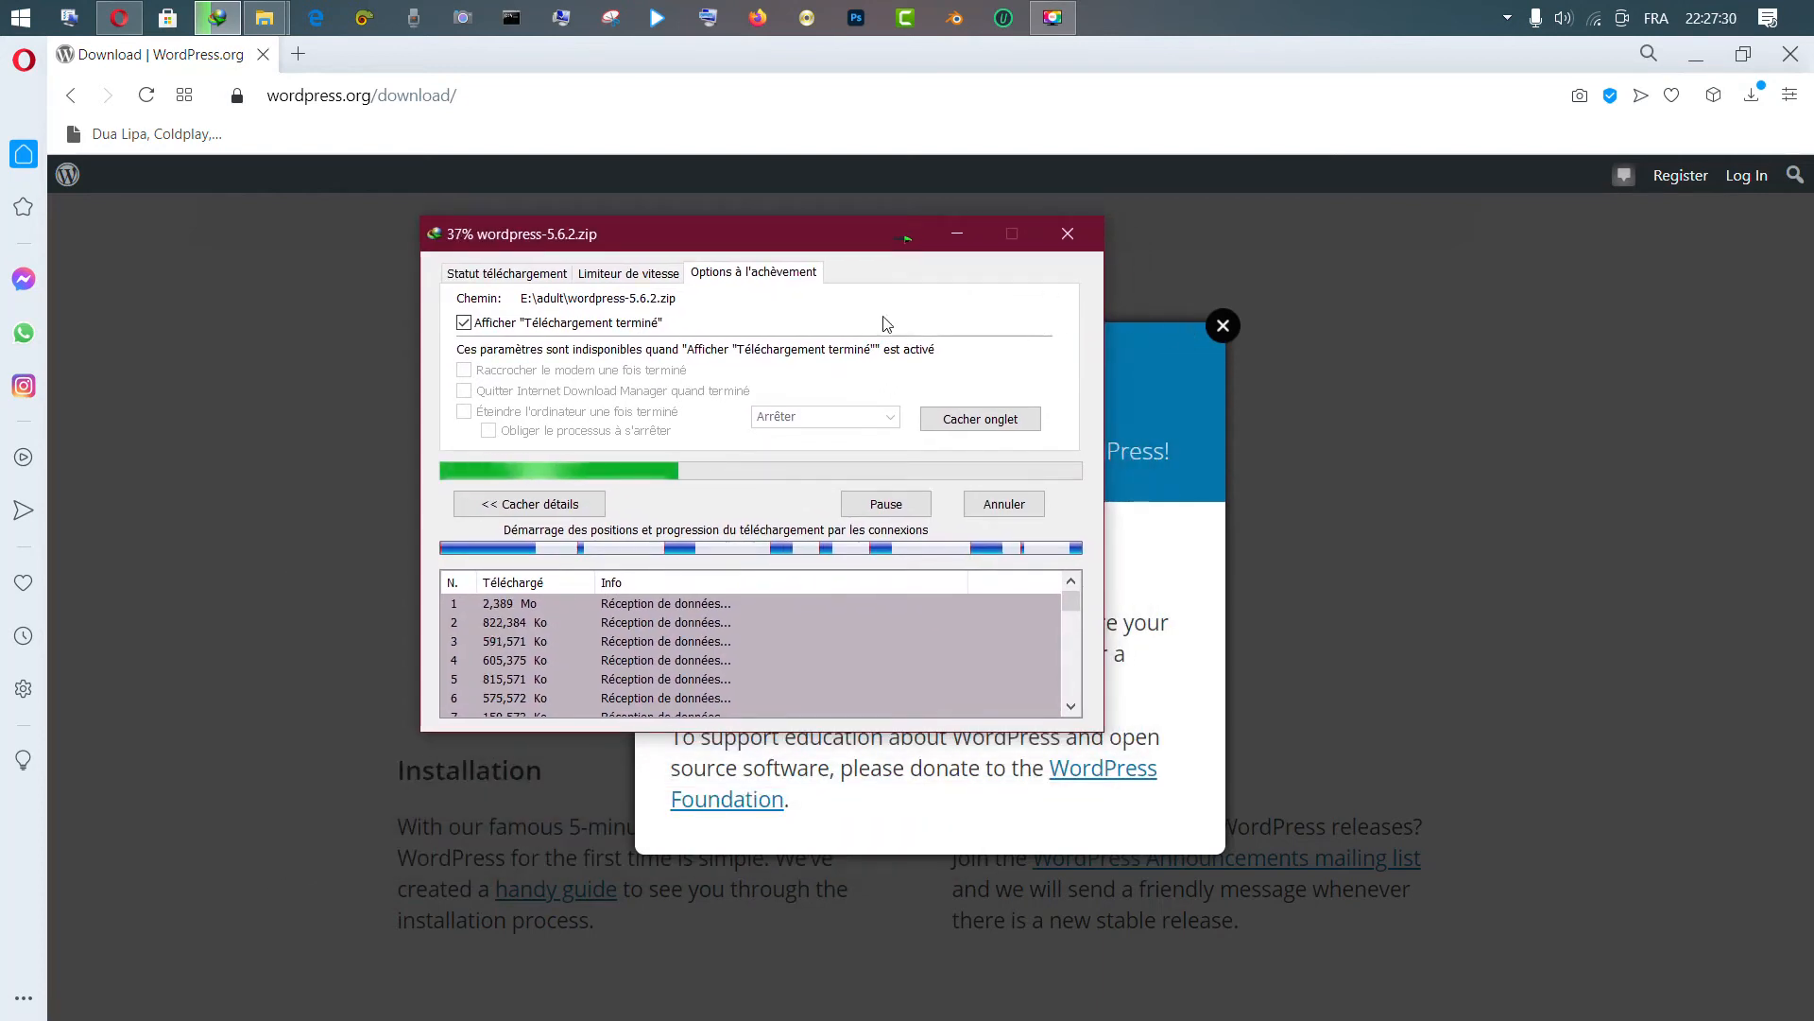
left_click(1222, 326)
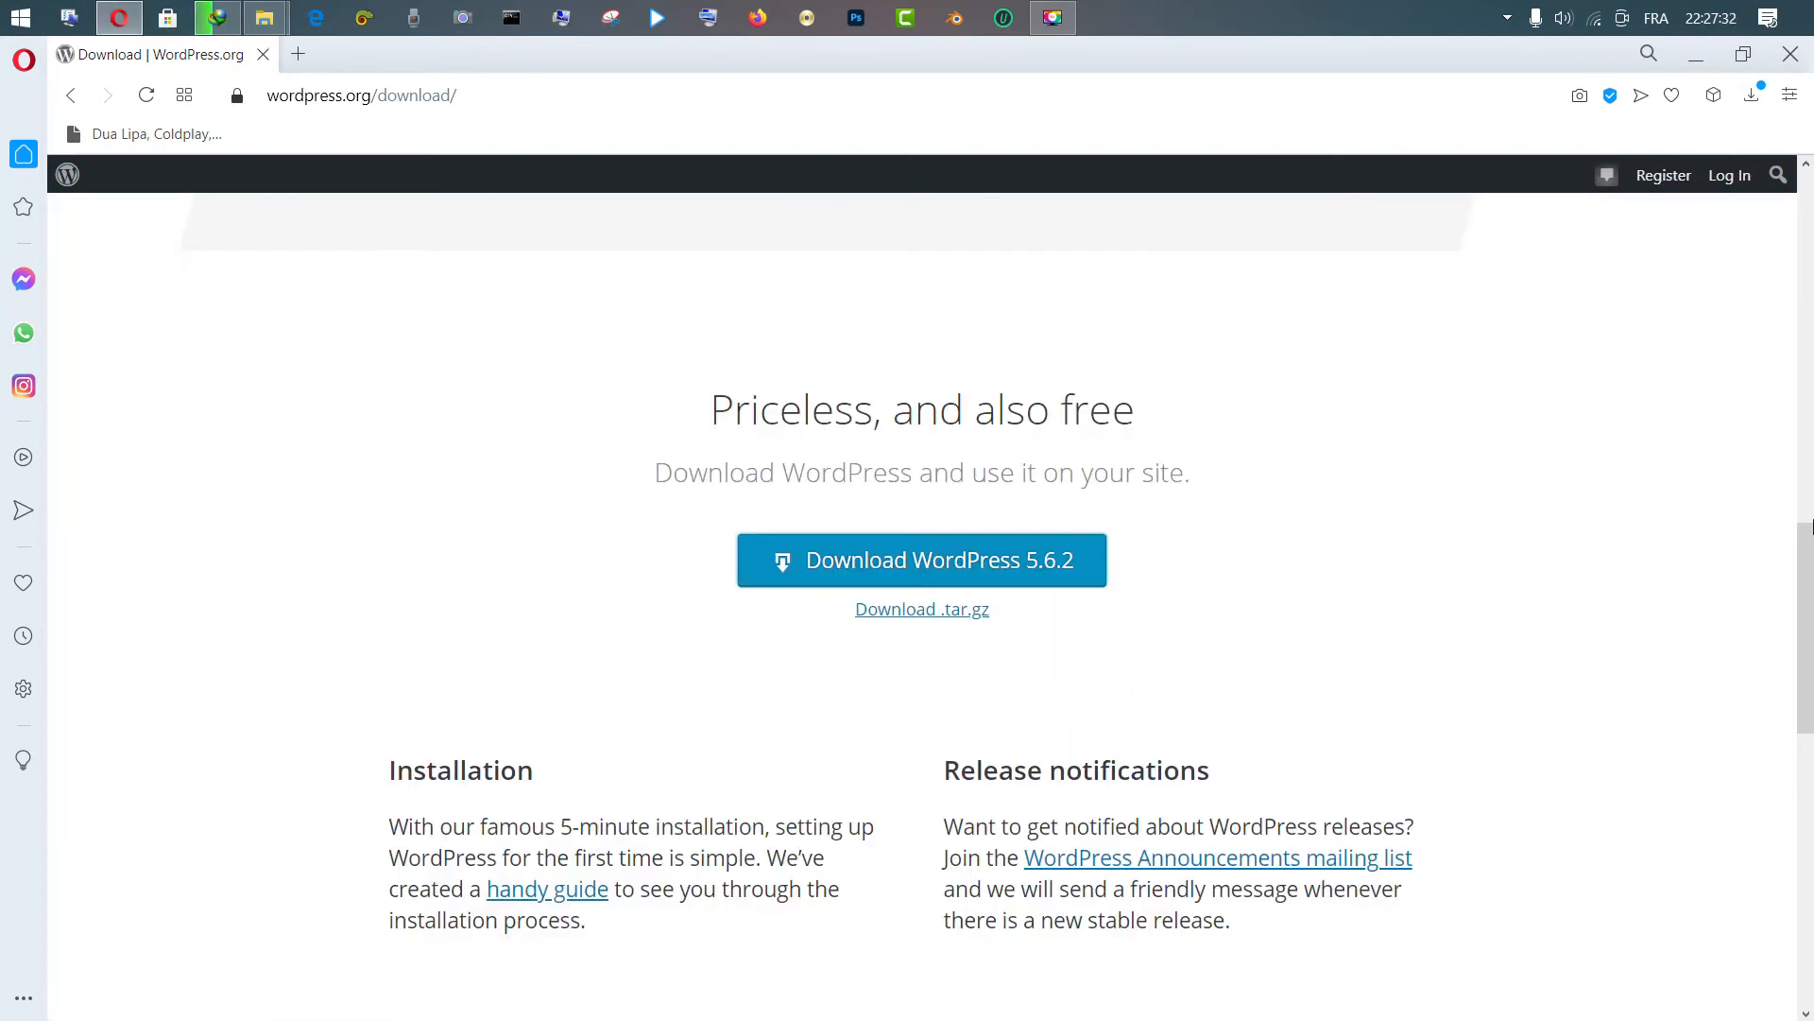
scroll(1809, 526, "down", 6)
Open the All Releases archive, browse the version tables, then bring back the download window
left_click(1056, 499)
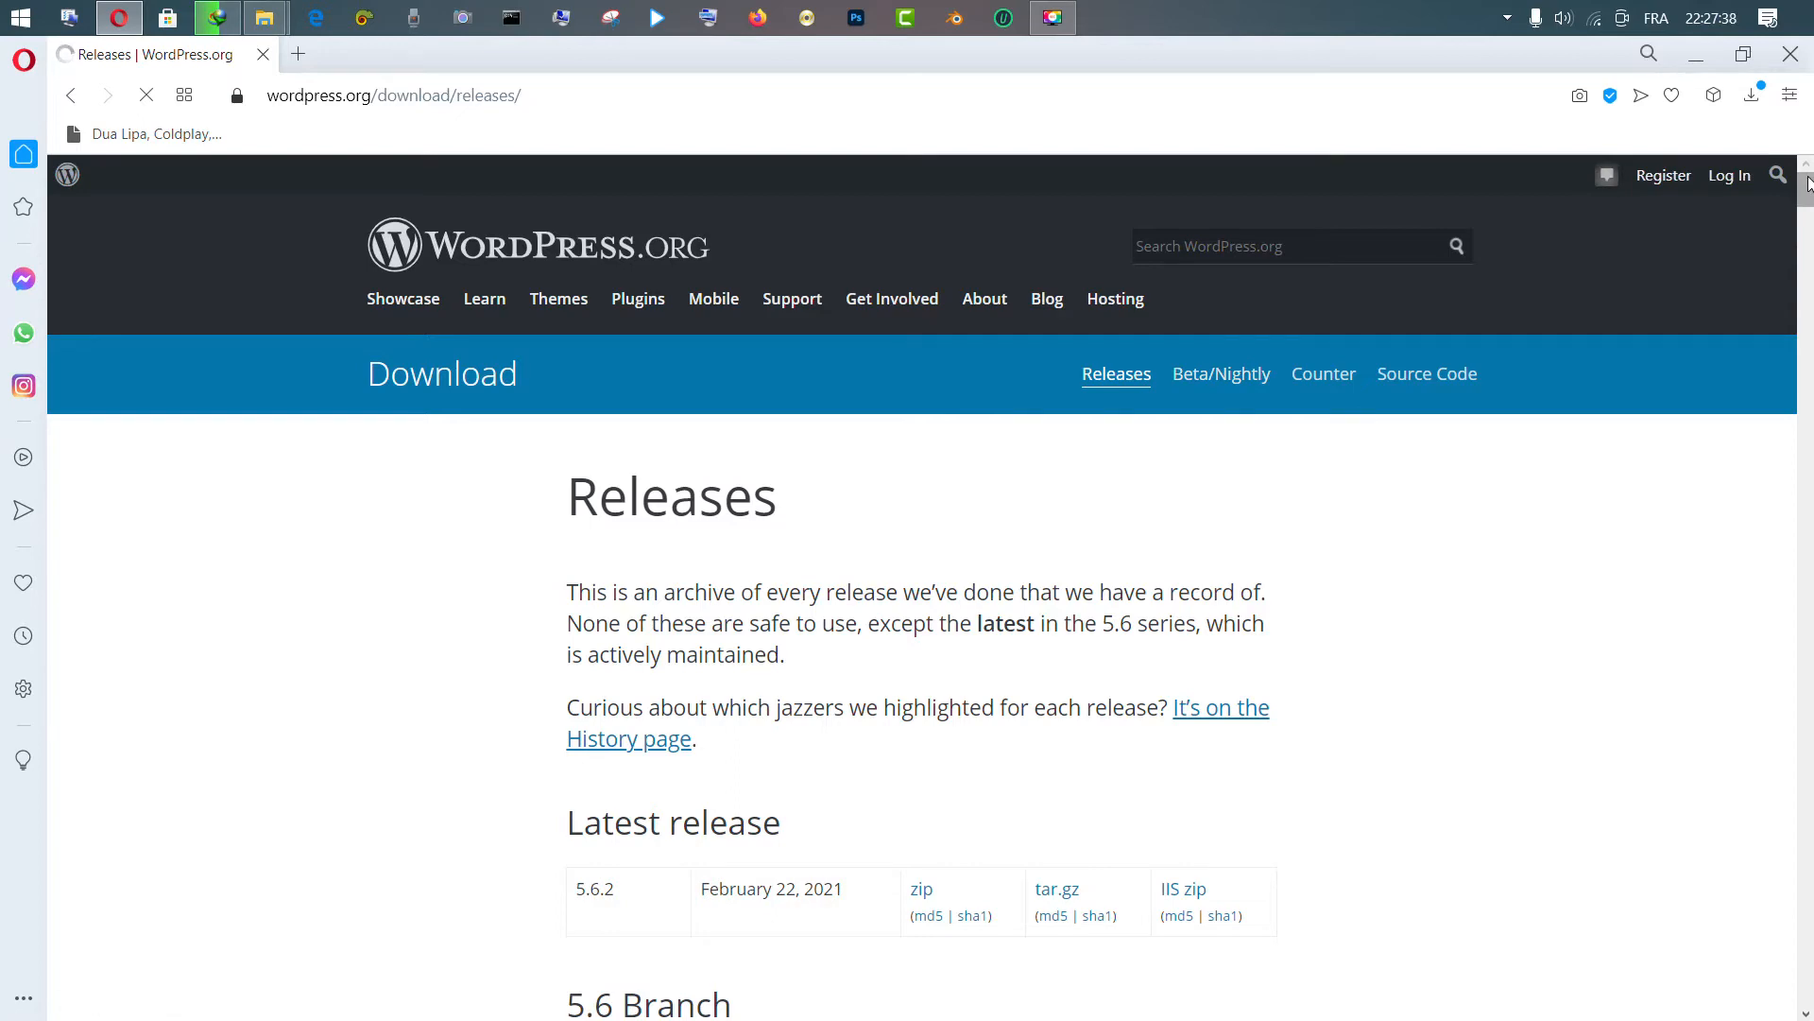
scroll(1808, 203, "down", 9)
scroll(1808, 203, "down", 8)
scroll(1807, 198, "up", 14)
scroll(1808, 199, "down", 3)
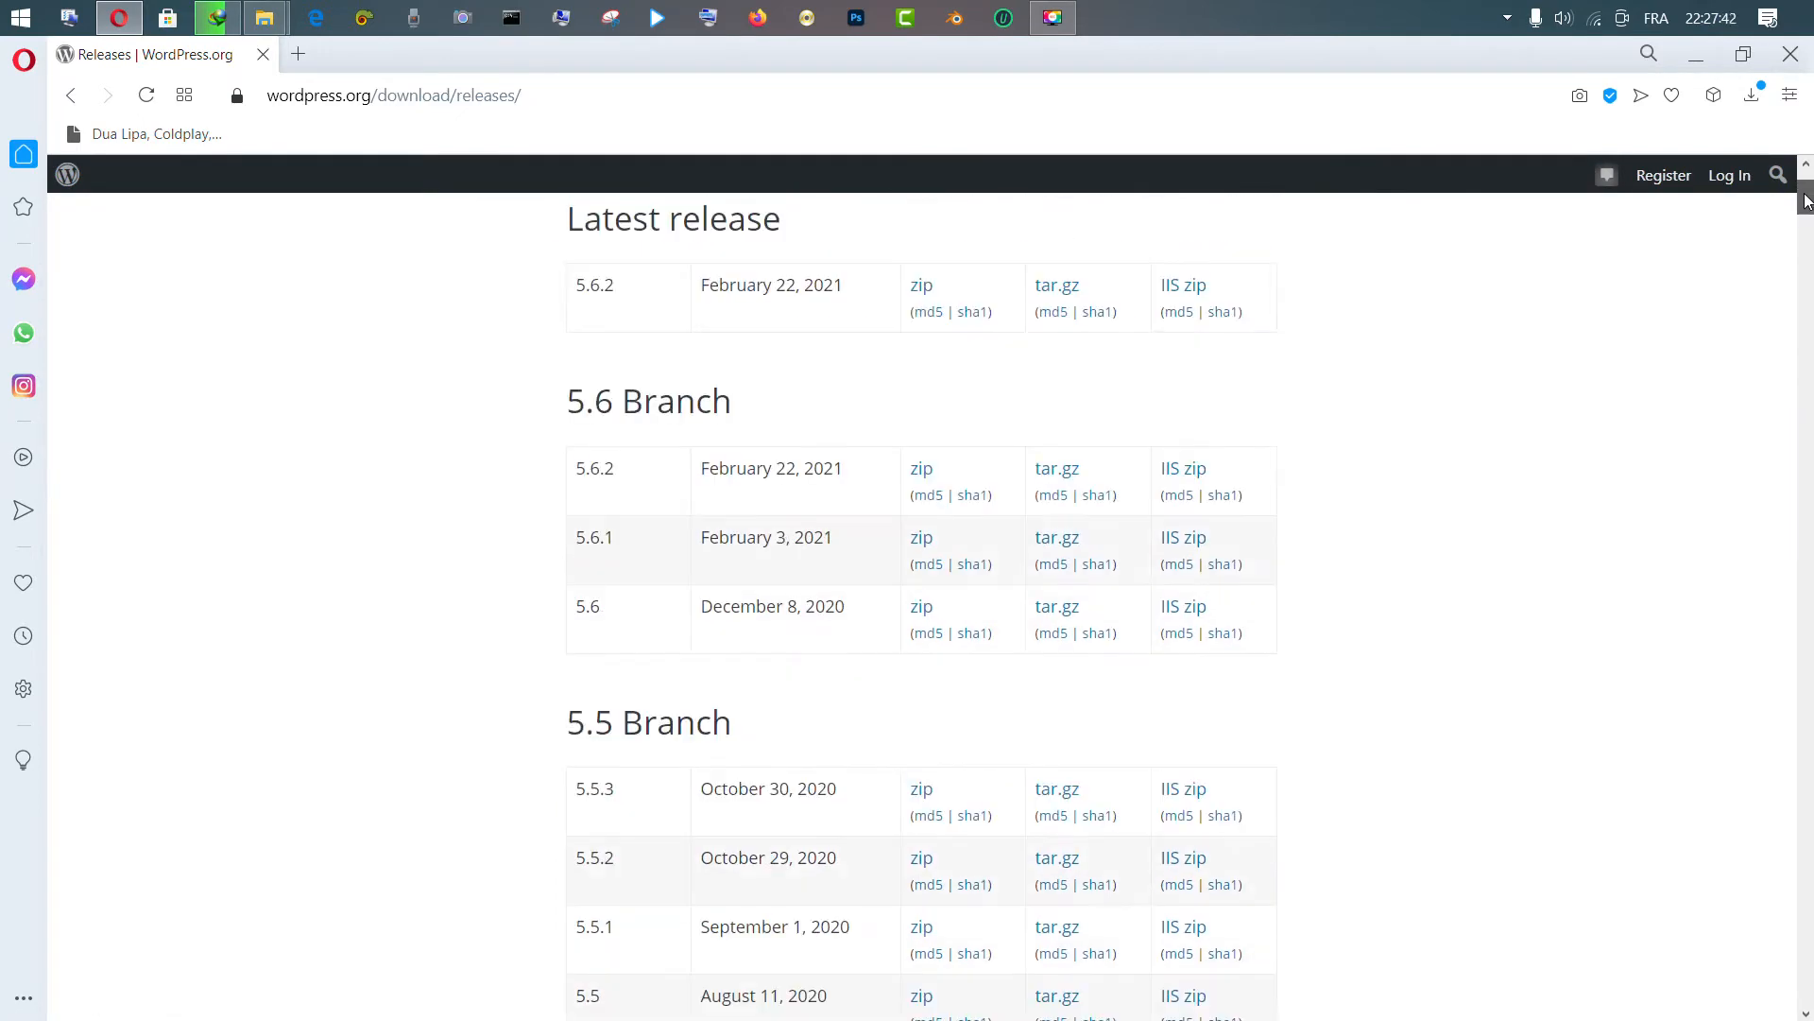
scroll(1805, 201, "down", 5)
scroll(1806, 202, "up", 3)
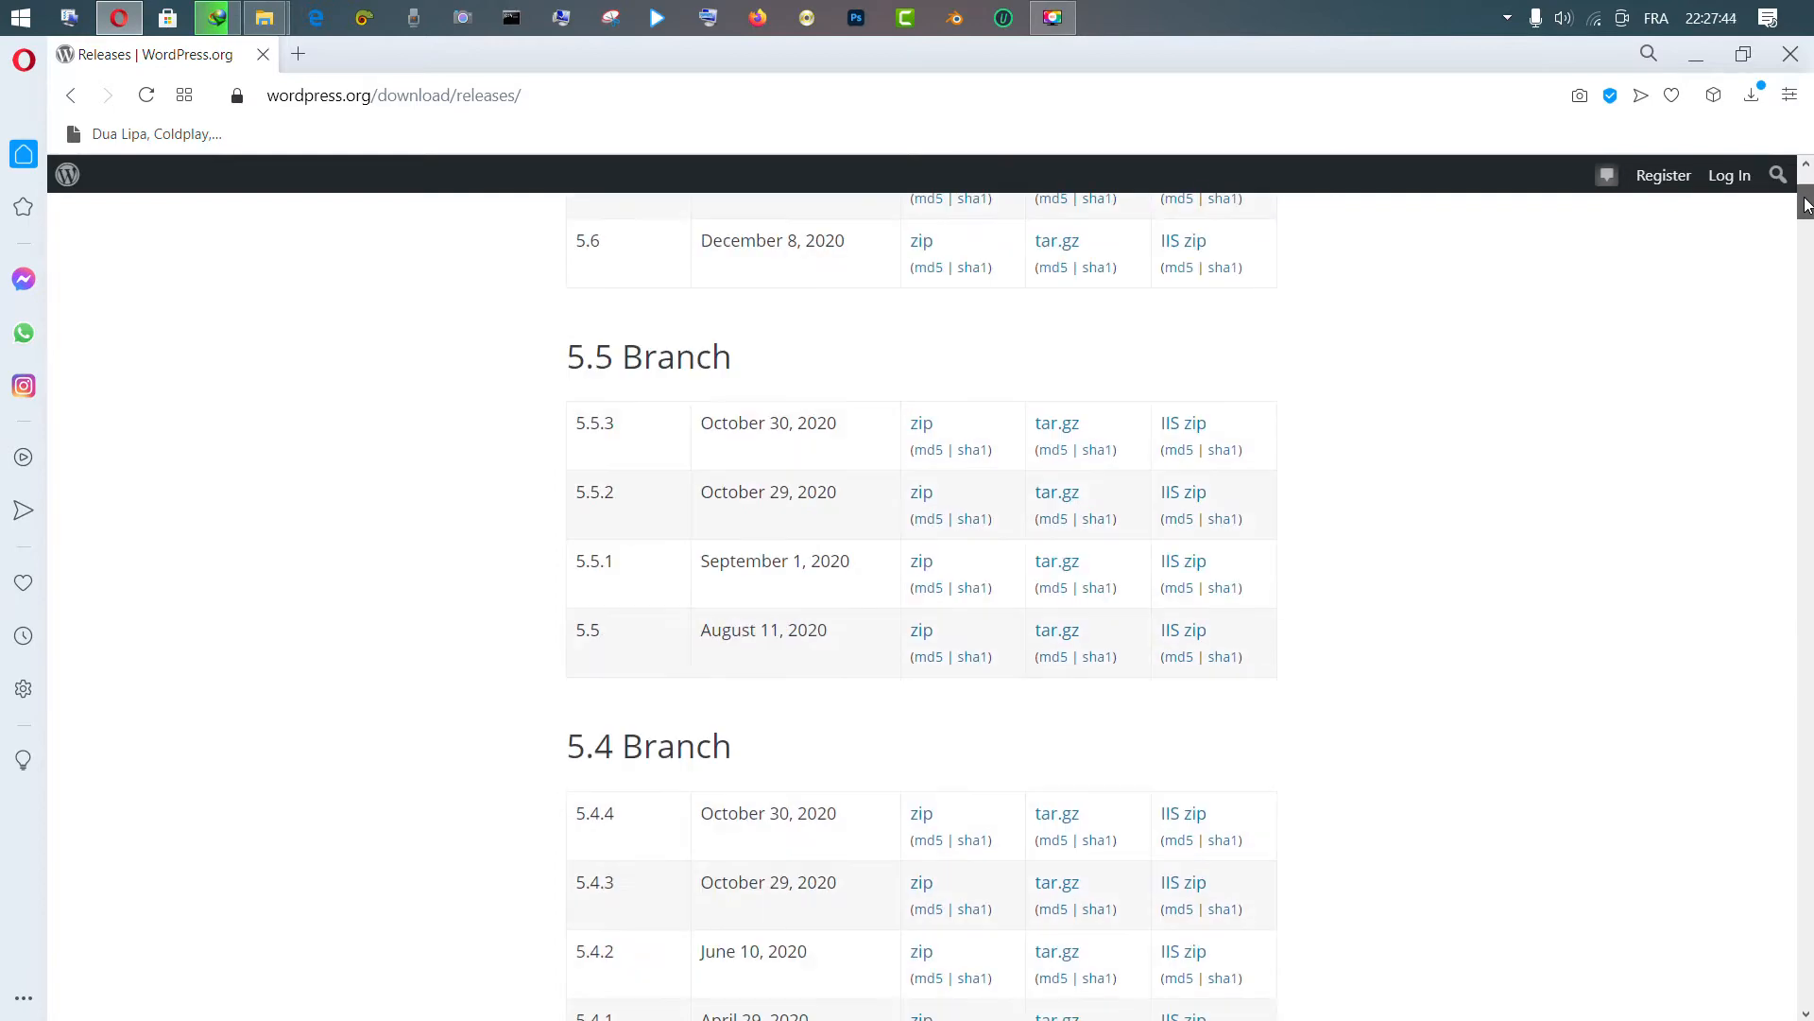
scroll(1806, 203, "down", 17)
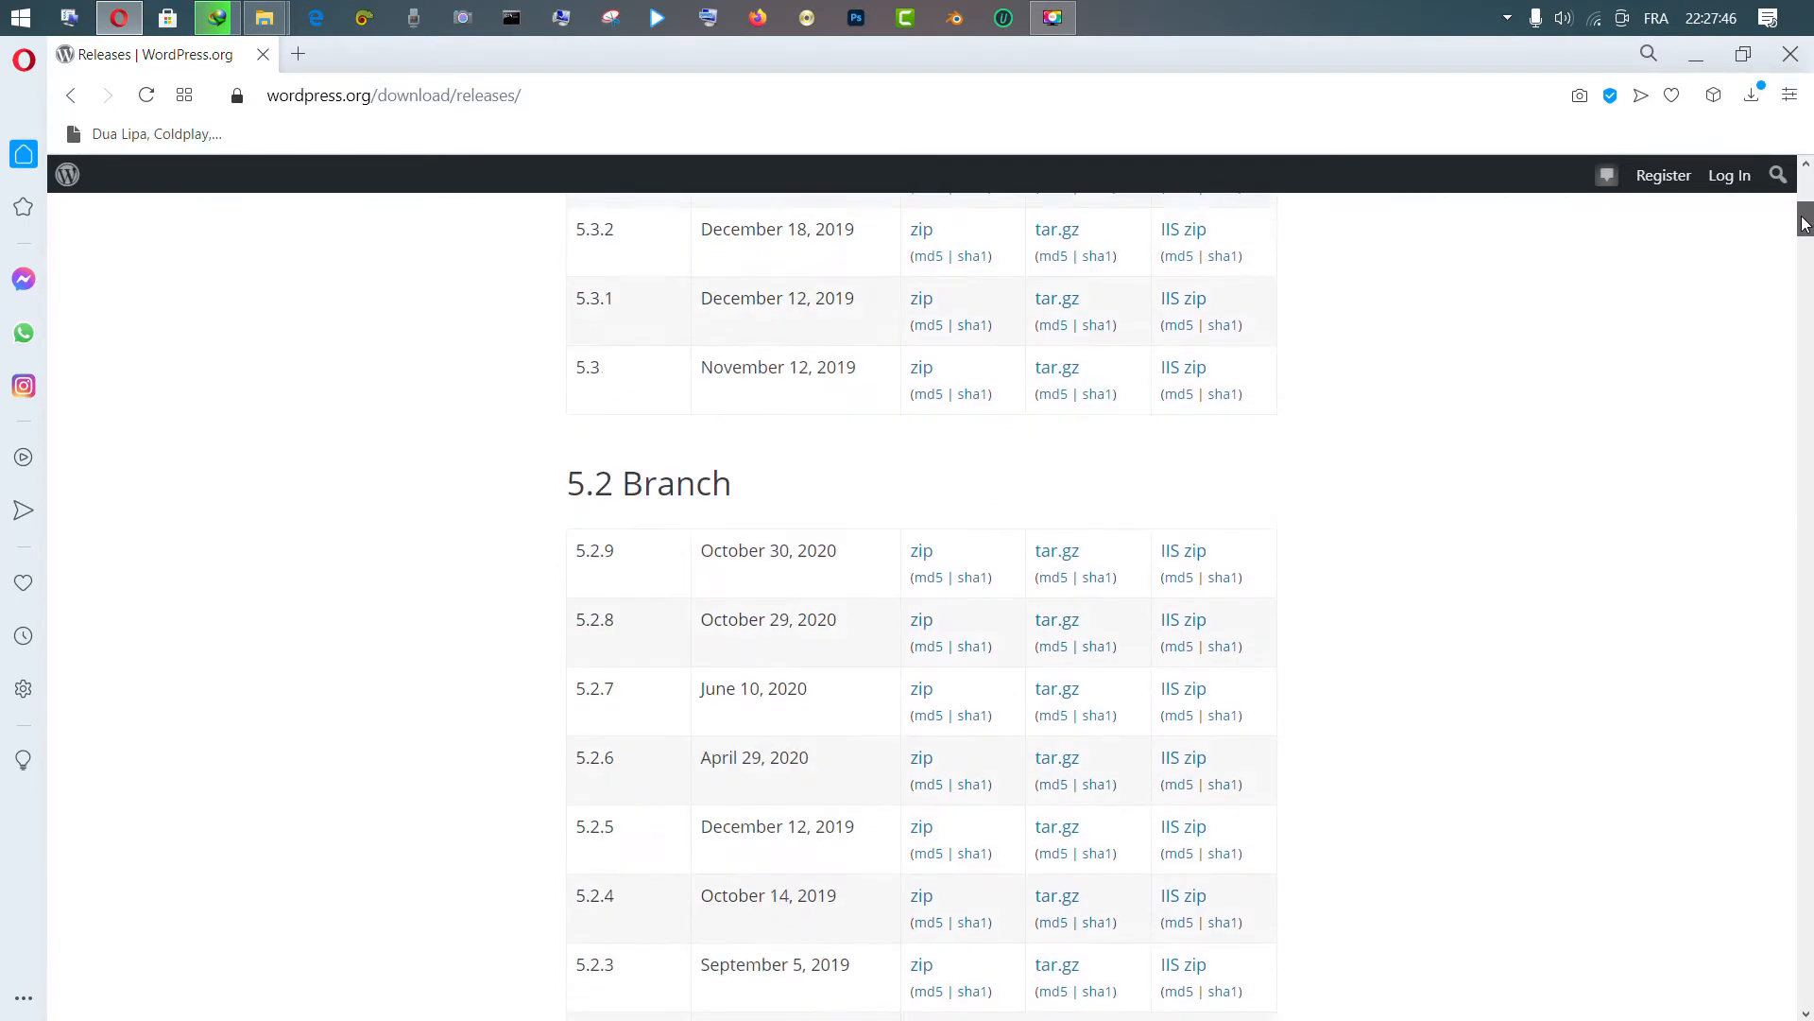
scroll(1805, 224, "up", 20)
scroll(1805, 223, "down", 17)
left_click_drag(1804, 222, 1786, 179)
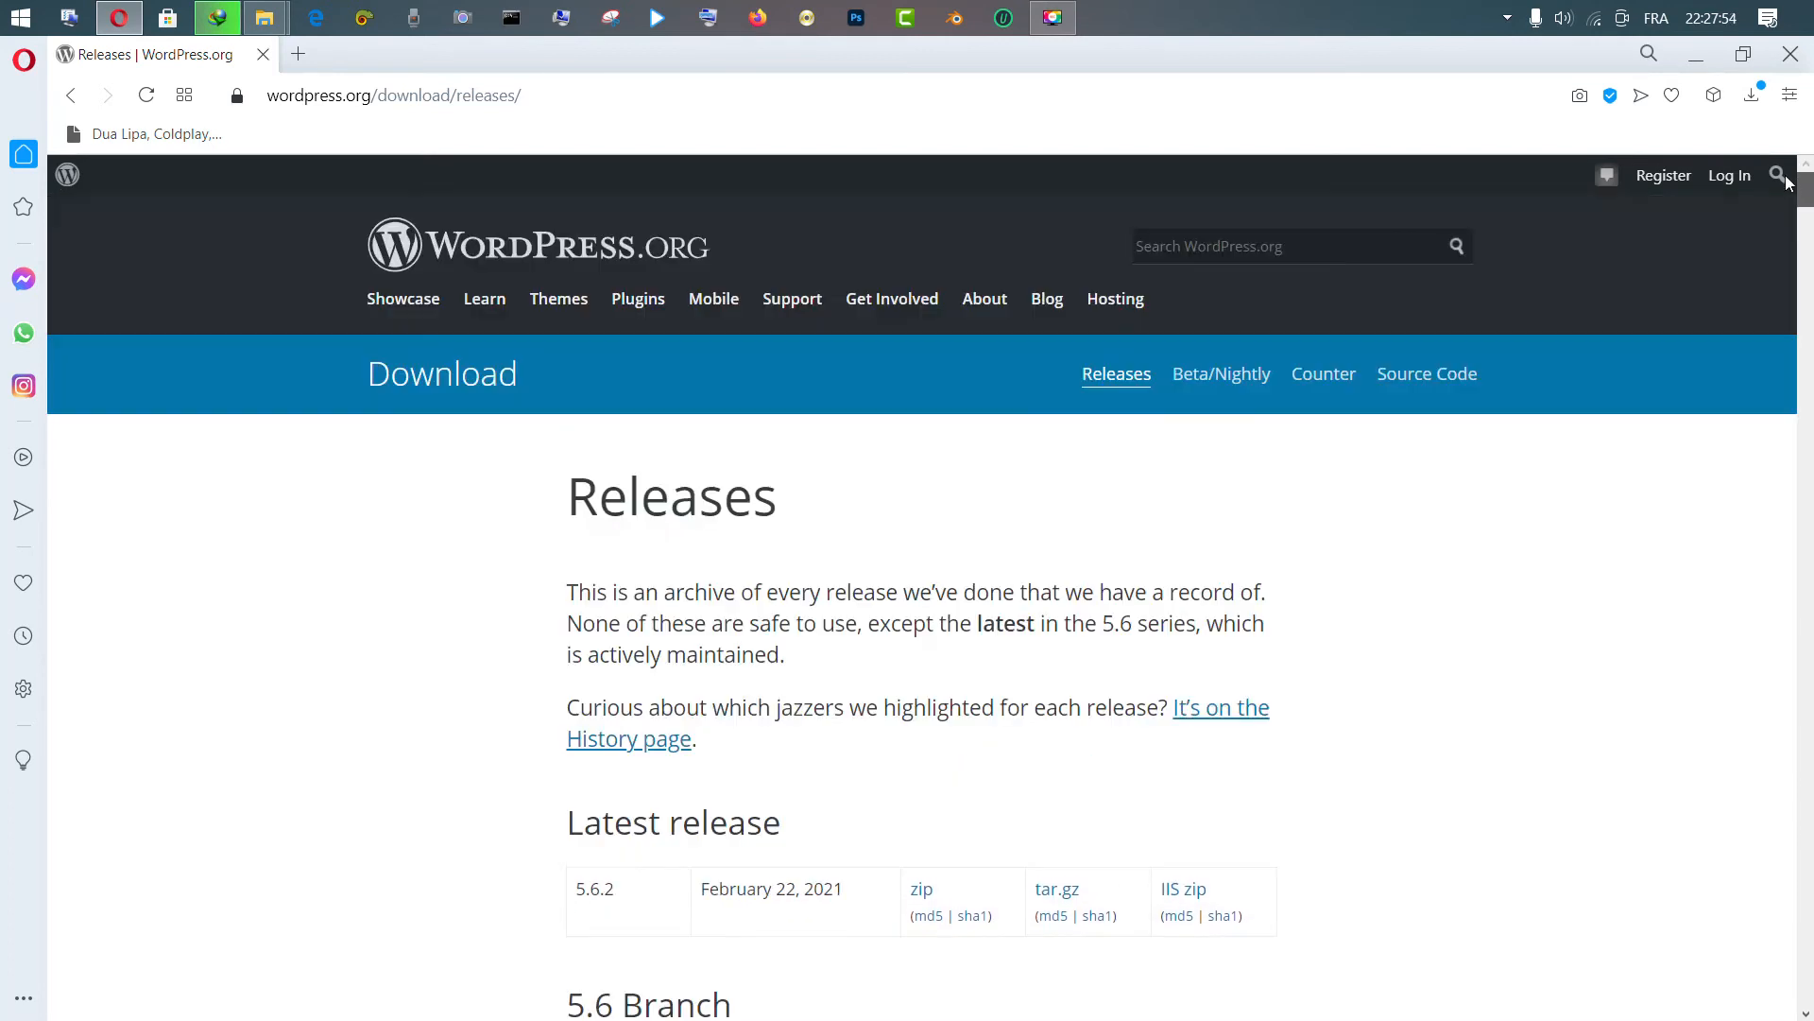
left_click(215, 13)
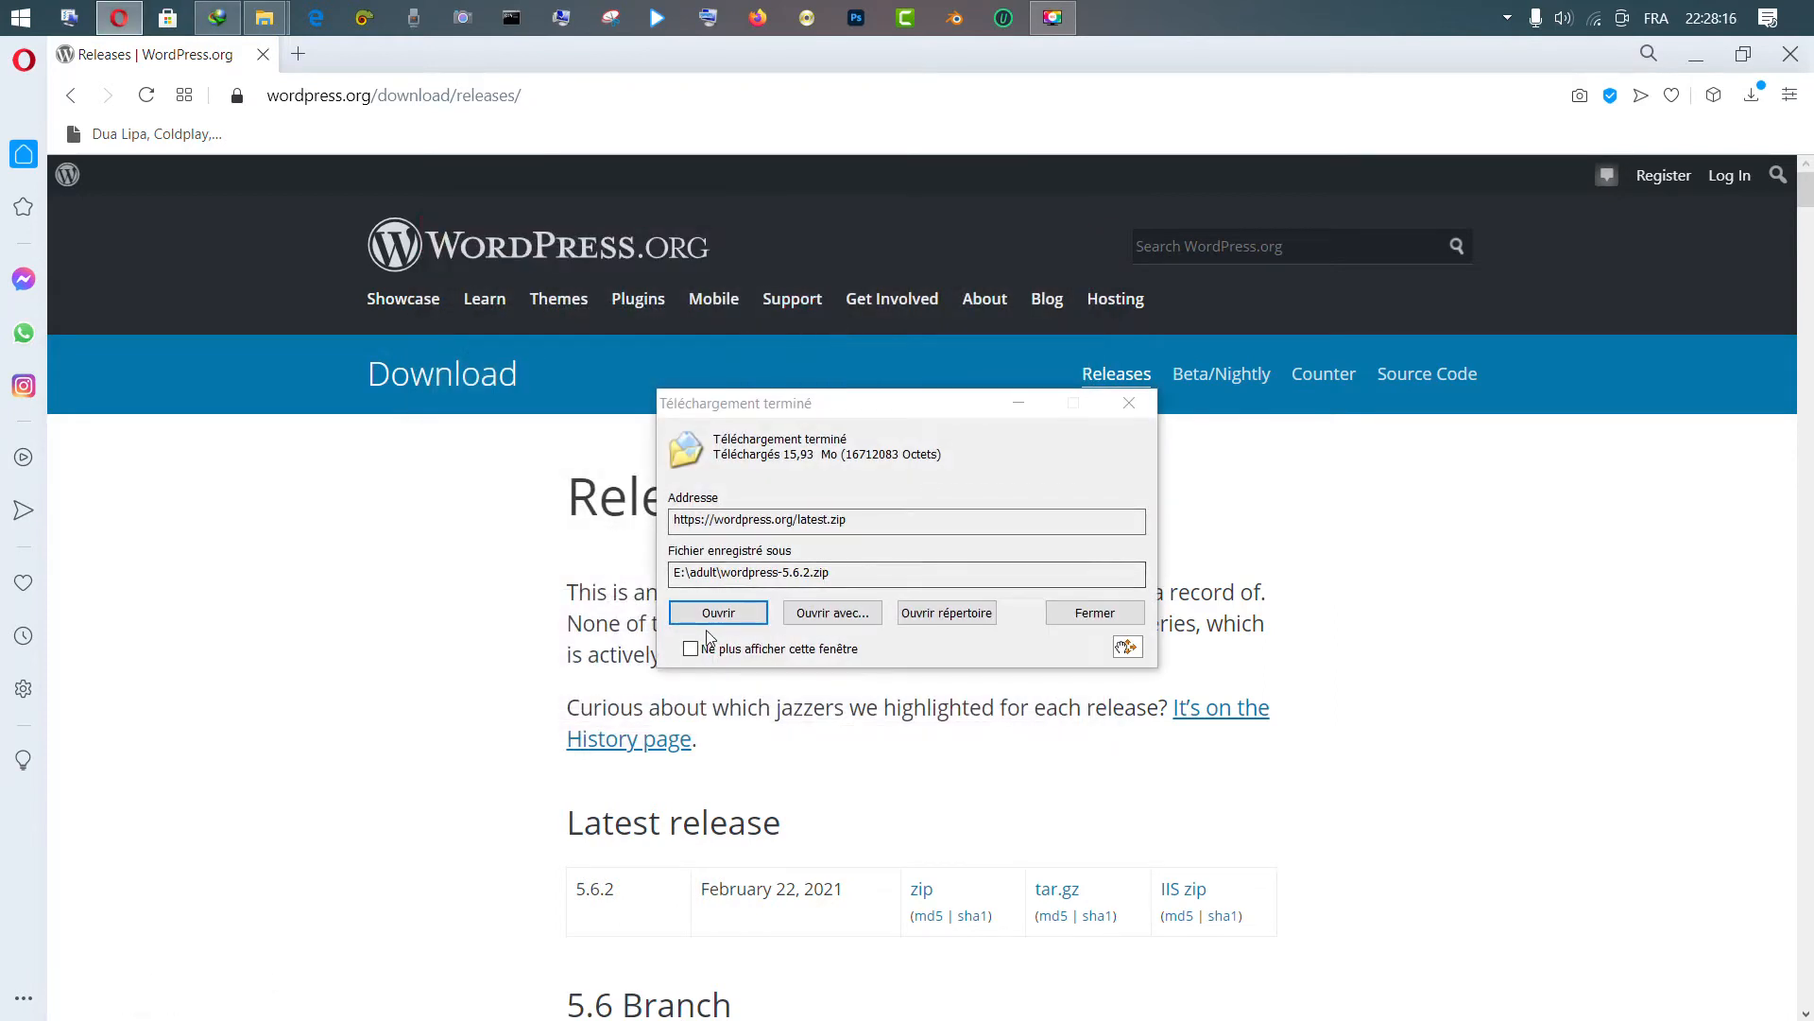
Open wordpress-5.6.2.zip in HaoZip, browse the wordpress folder sorted by name, then return to root
left_click(719, 614)
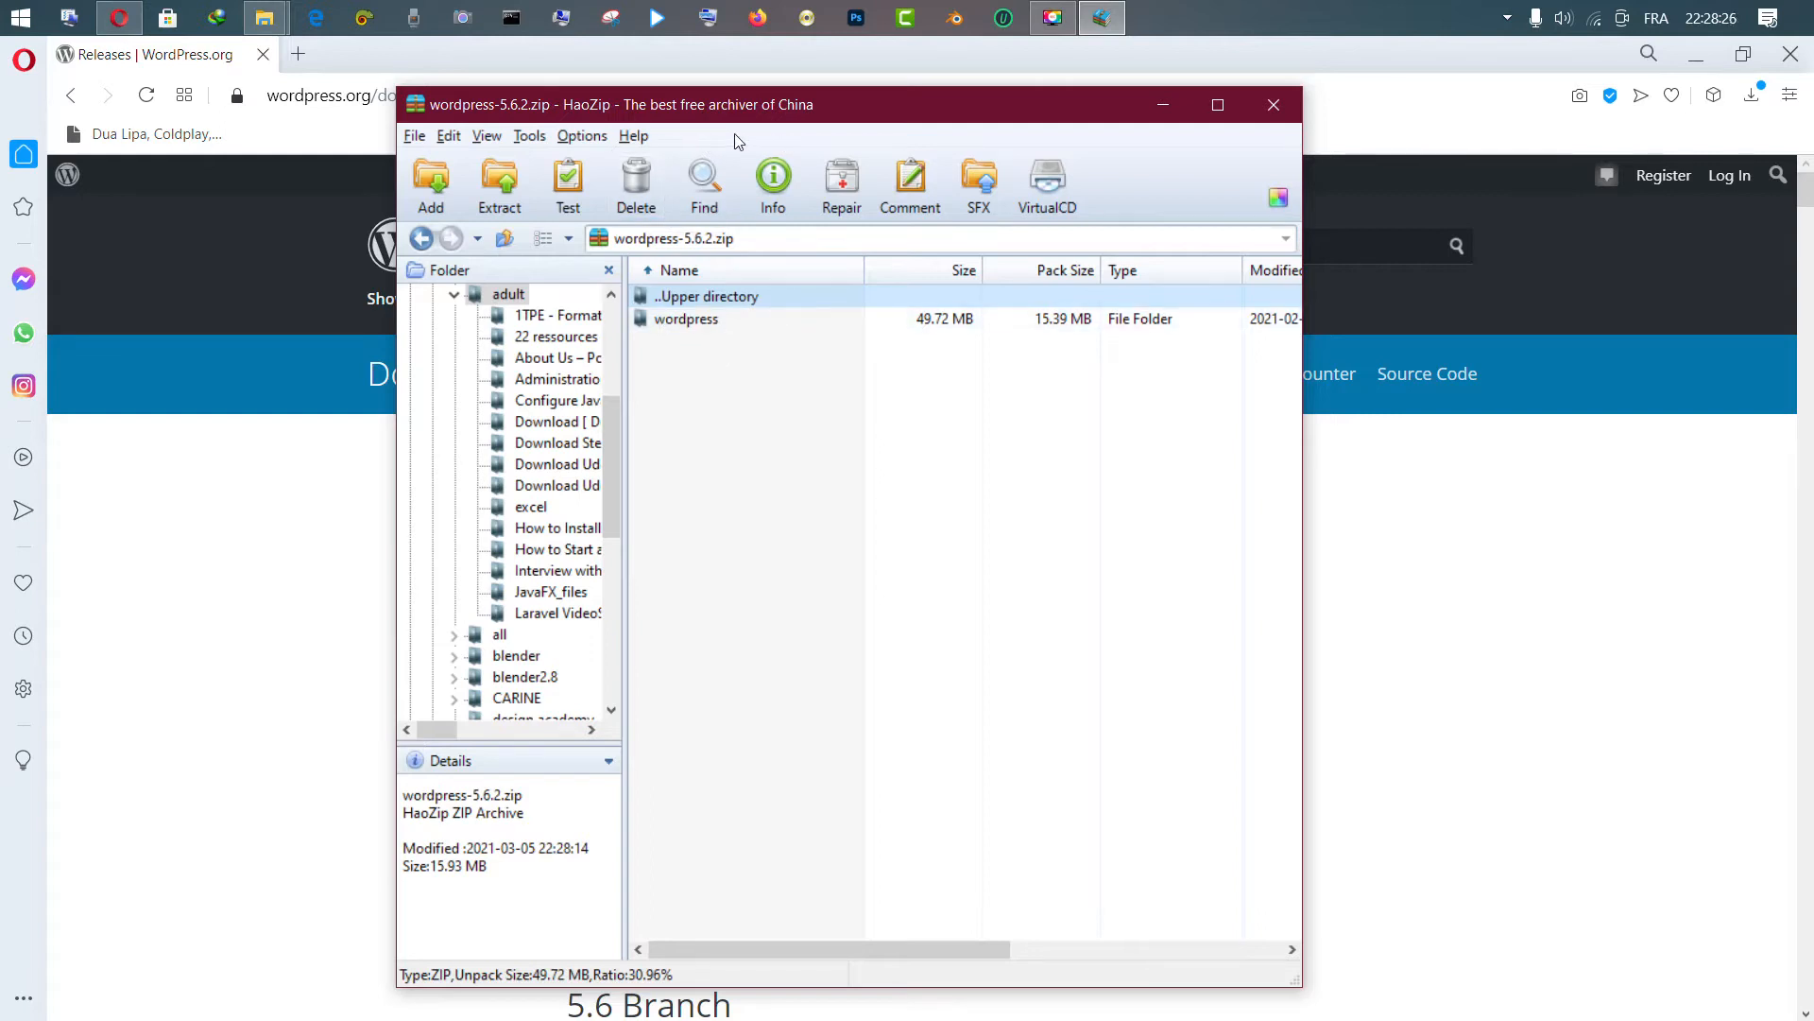
double_click(674, 320)
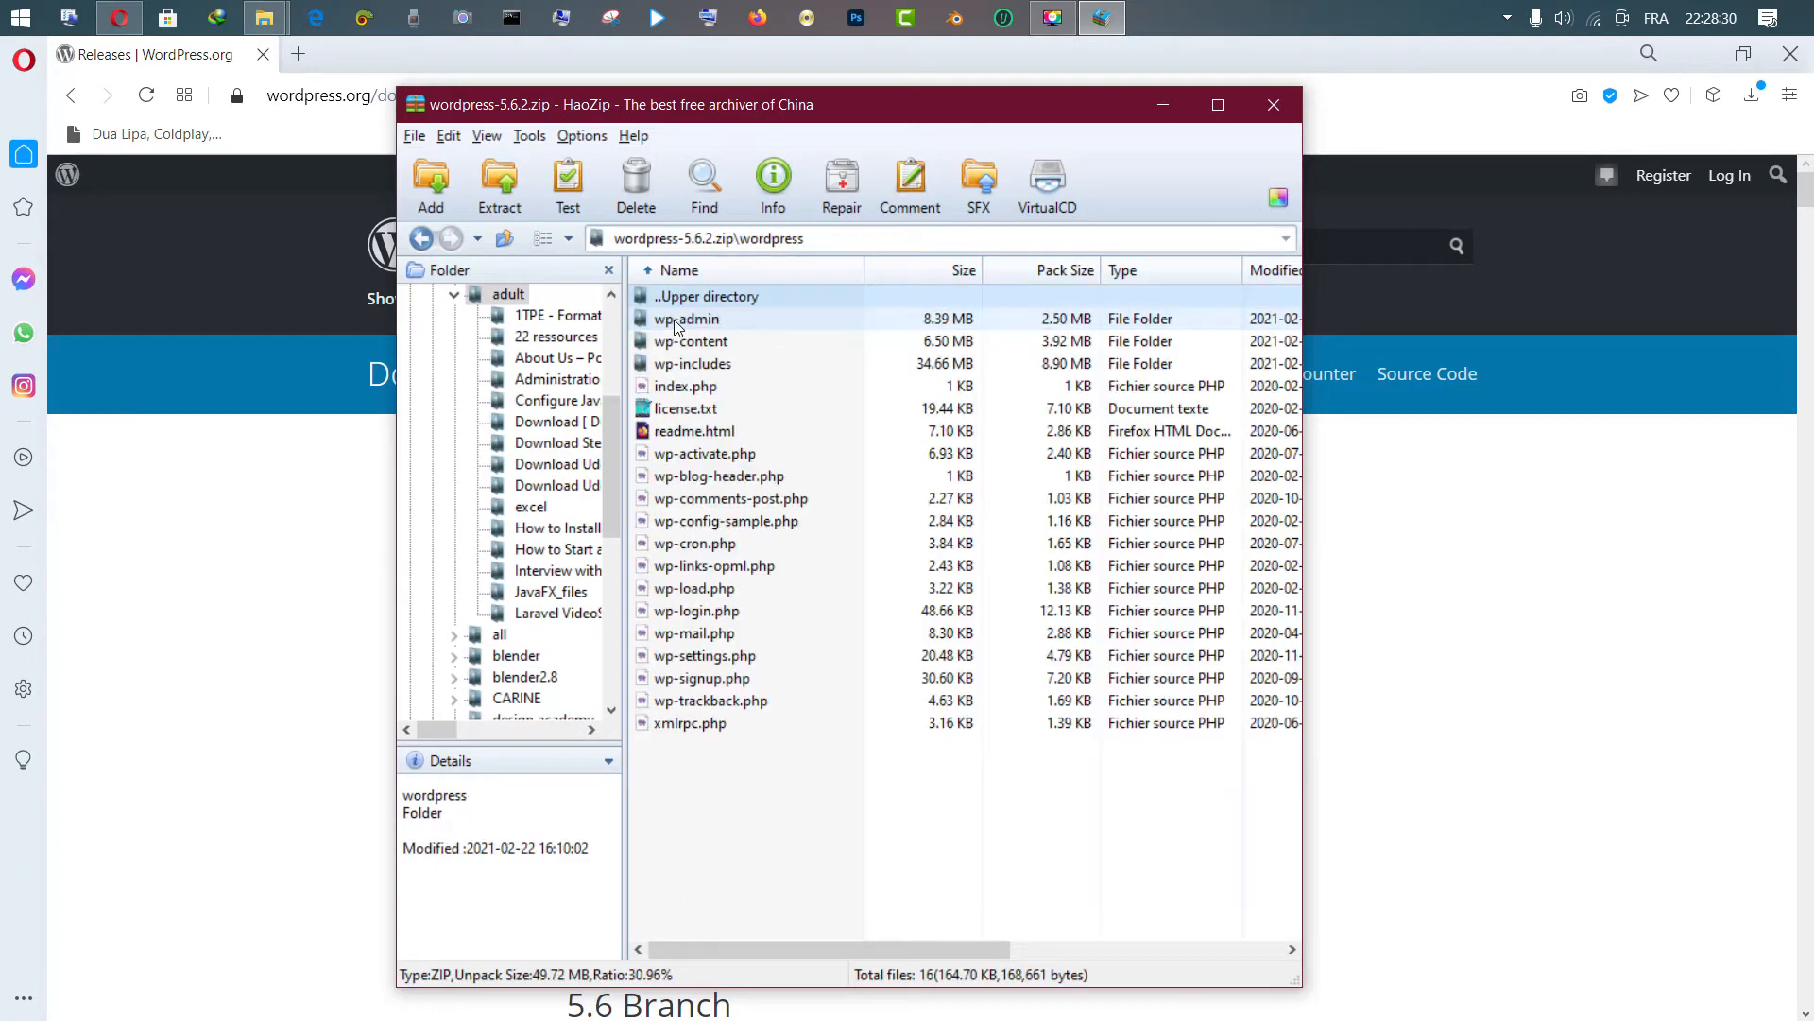
left_click(669, 271)
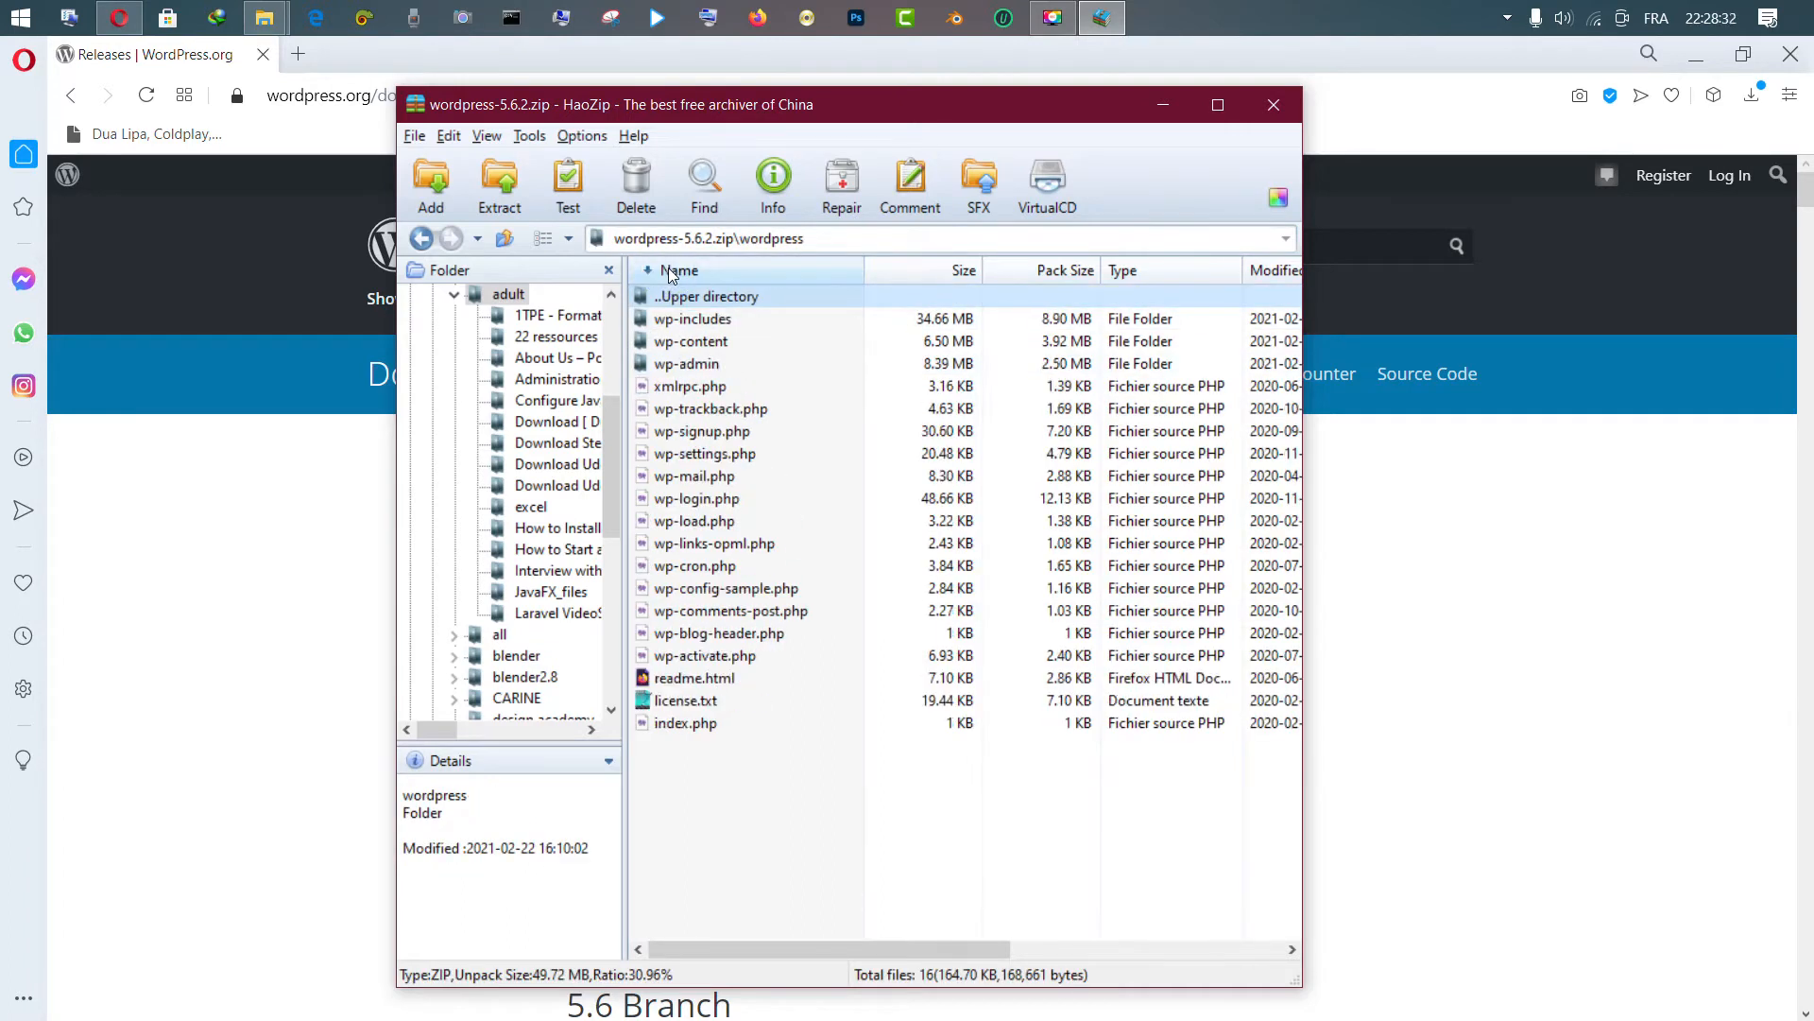
left_click(422, 238)
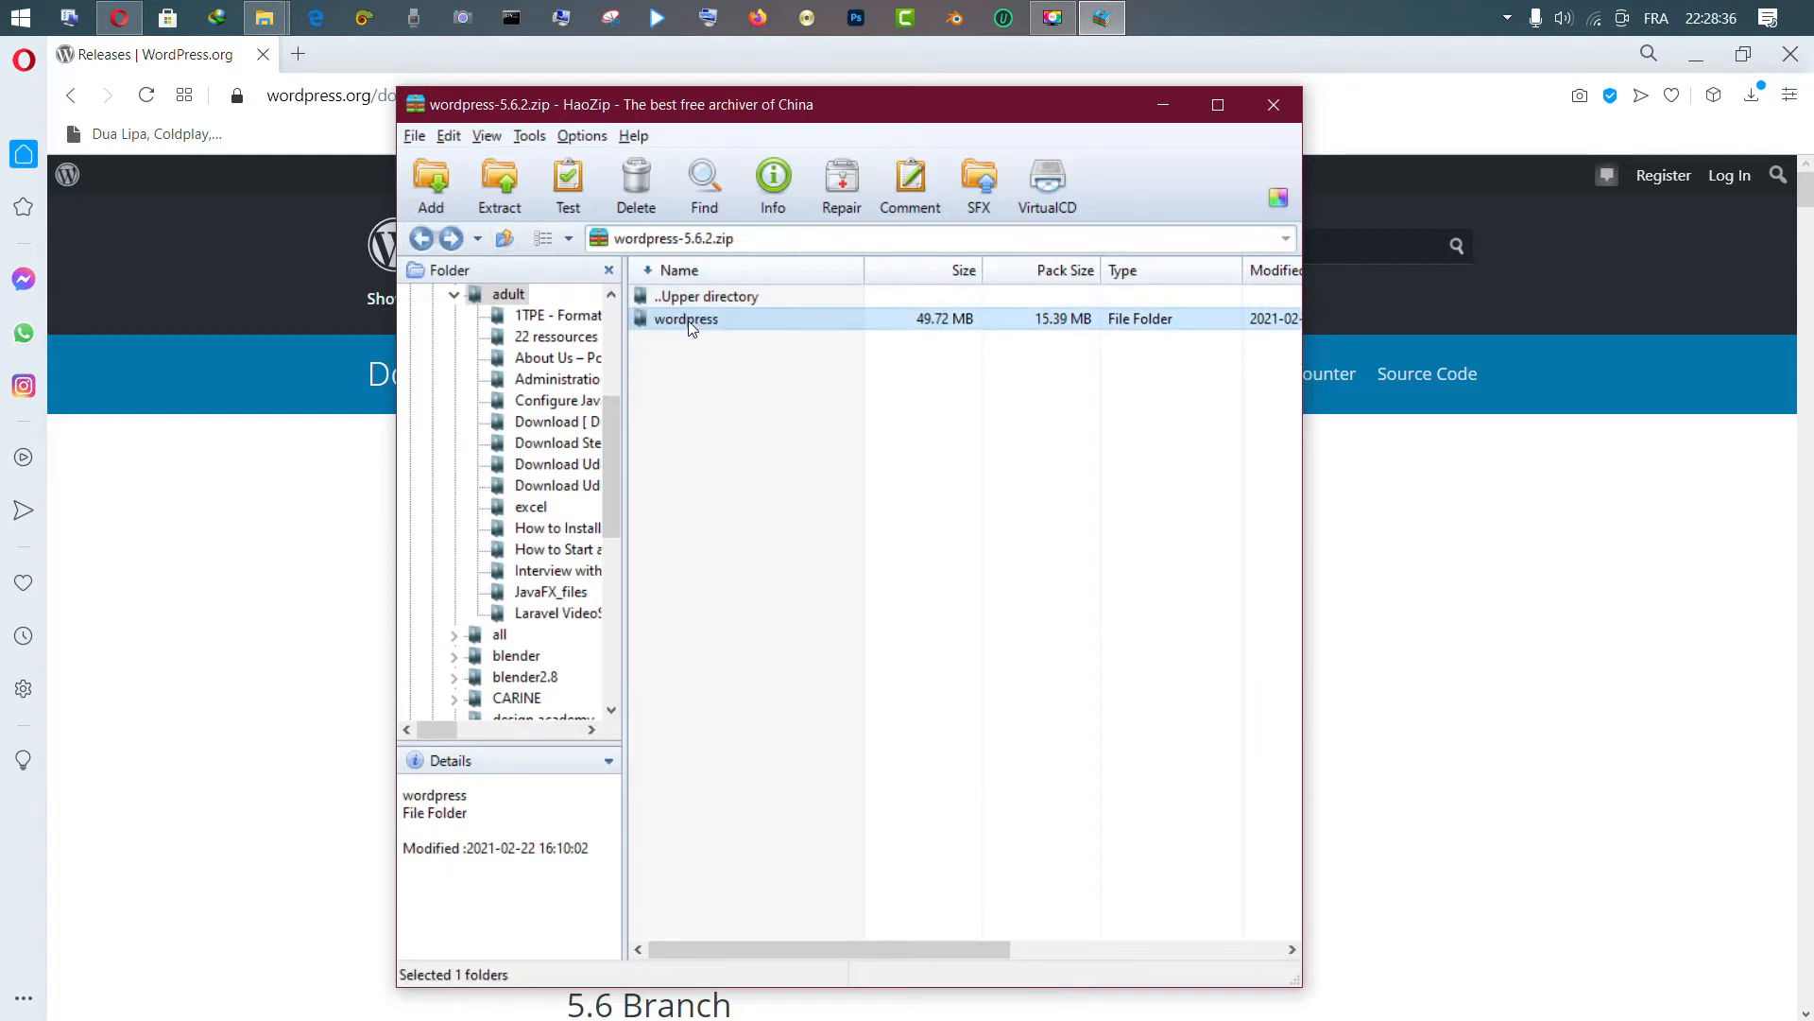
left_click(265, 17)
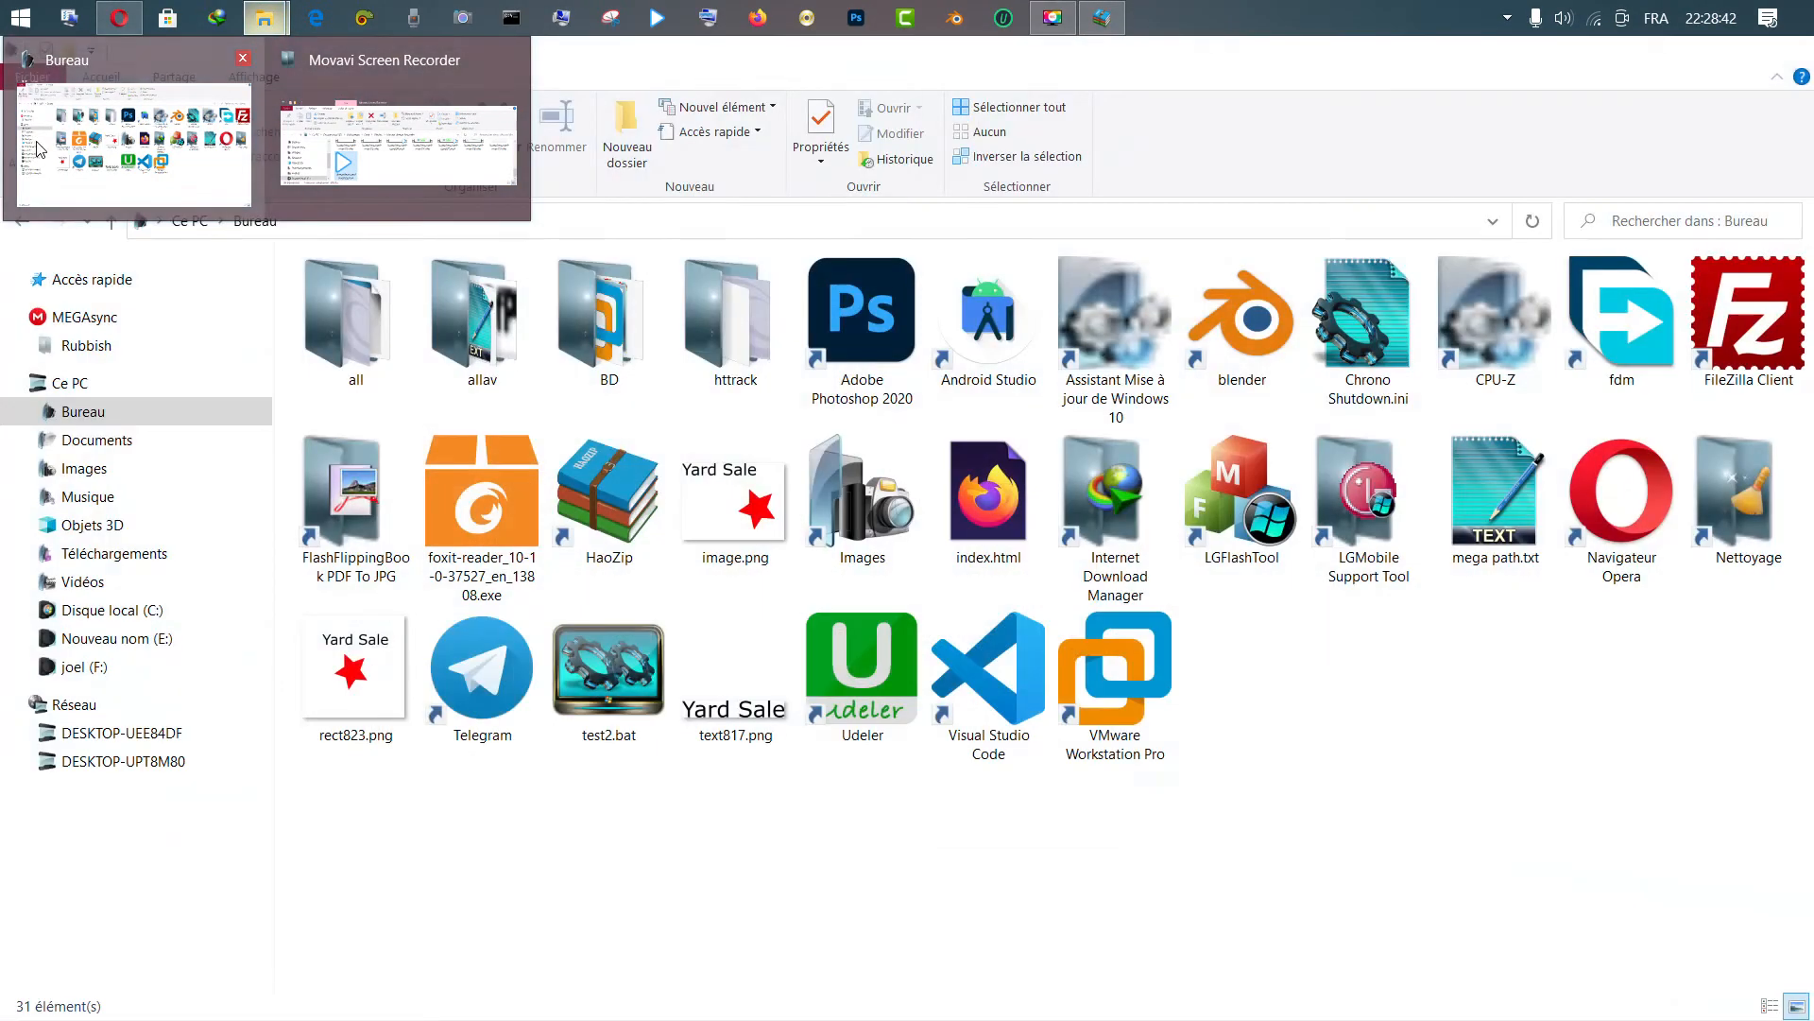
left_click(39, 179)
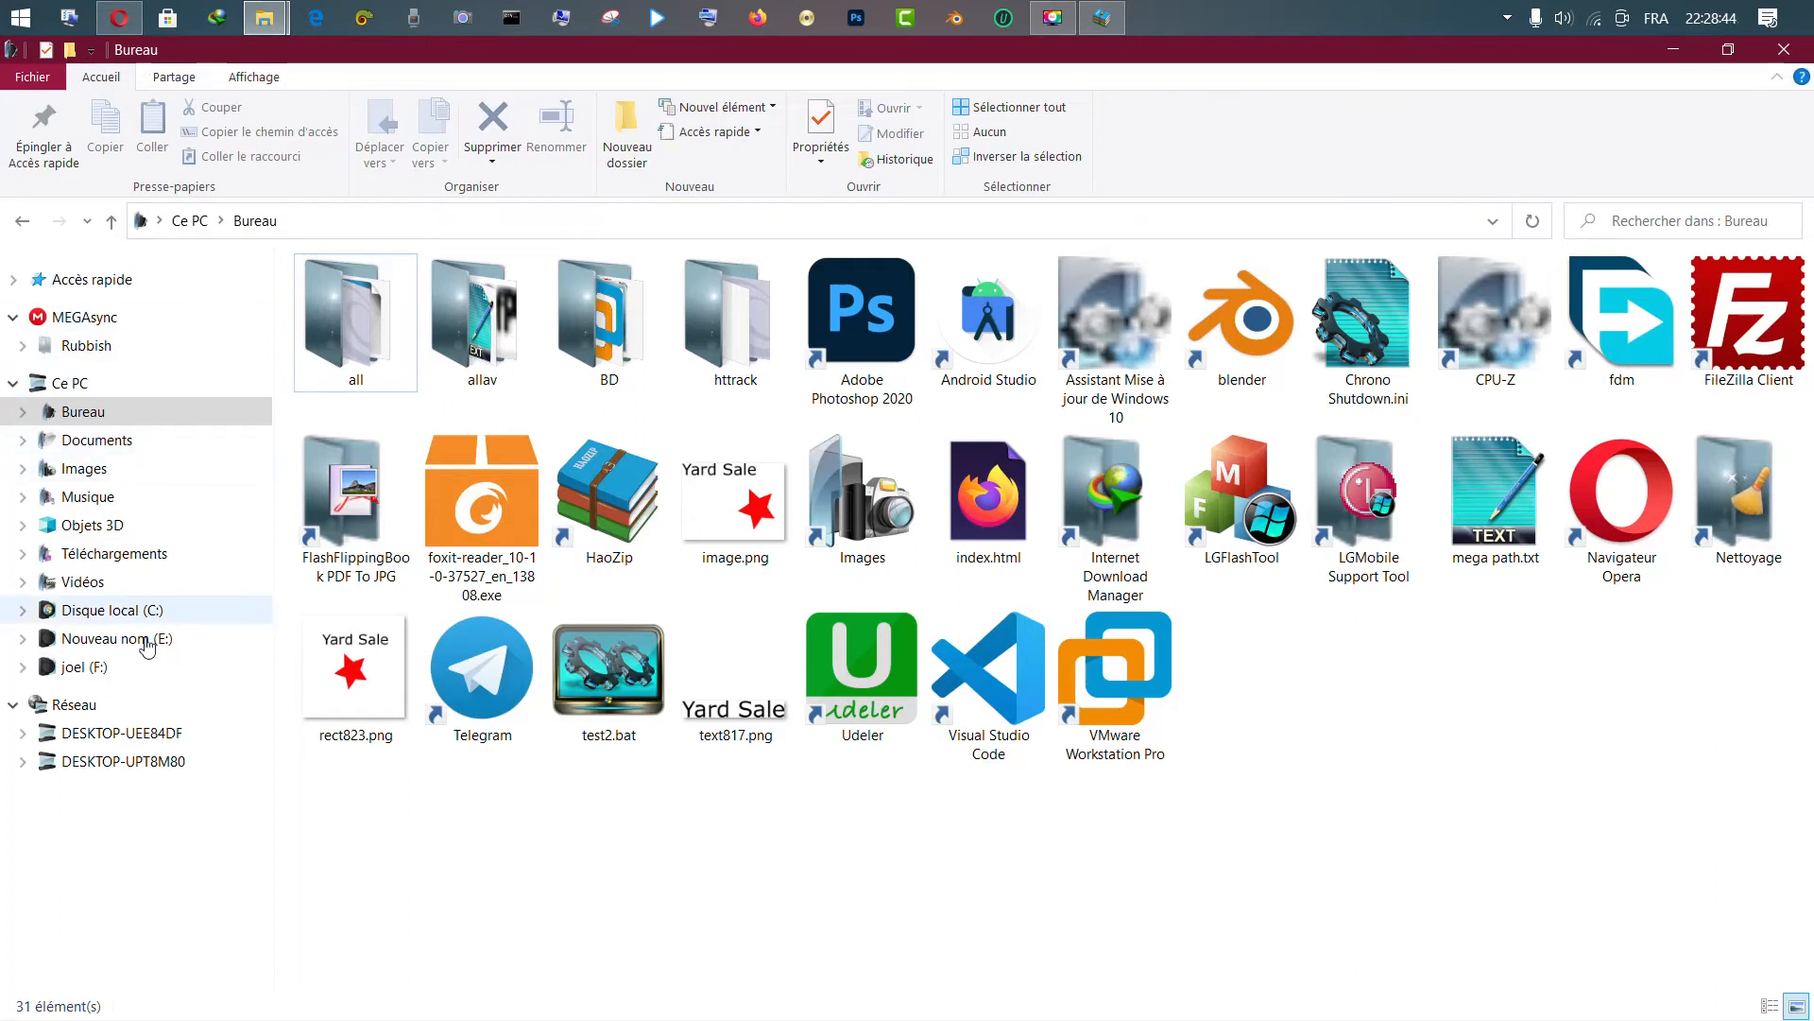
left_click(133, 613)
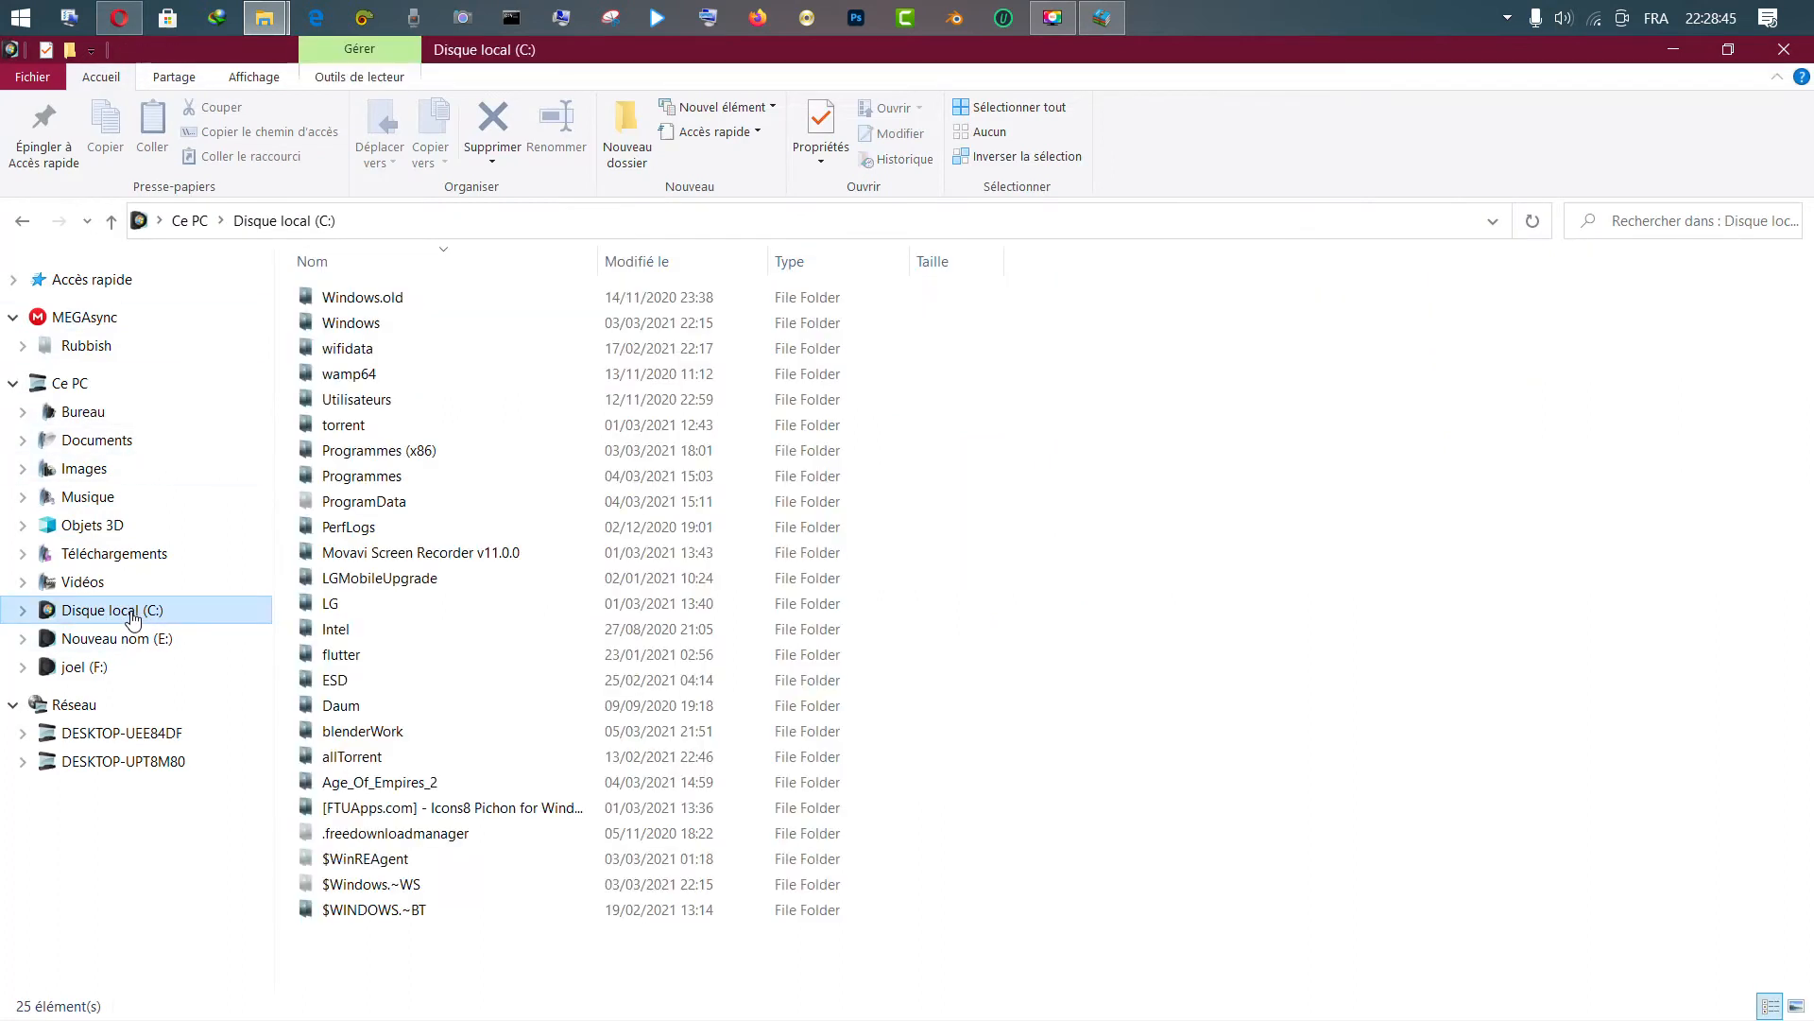
double_click(369, 376)
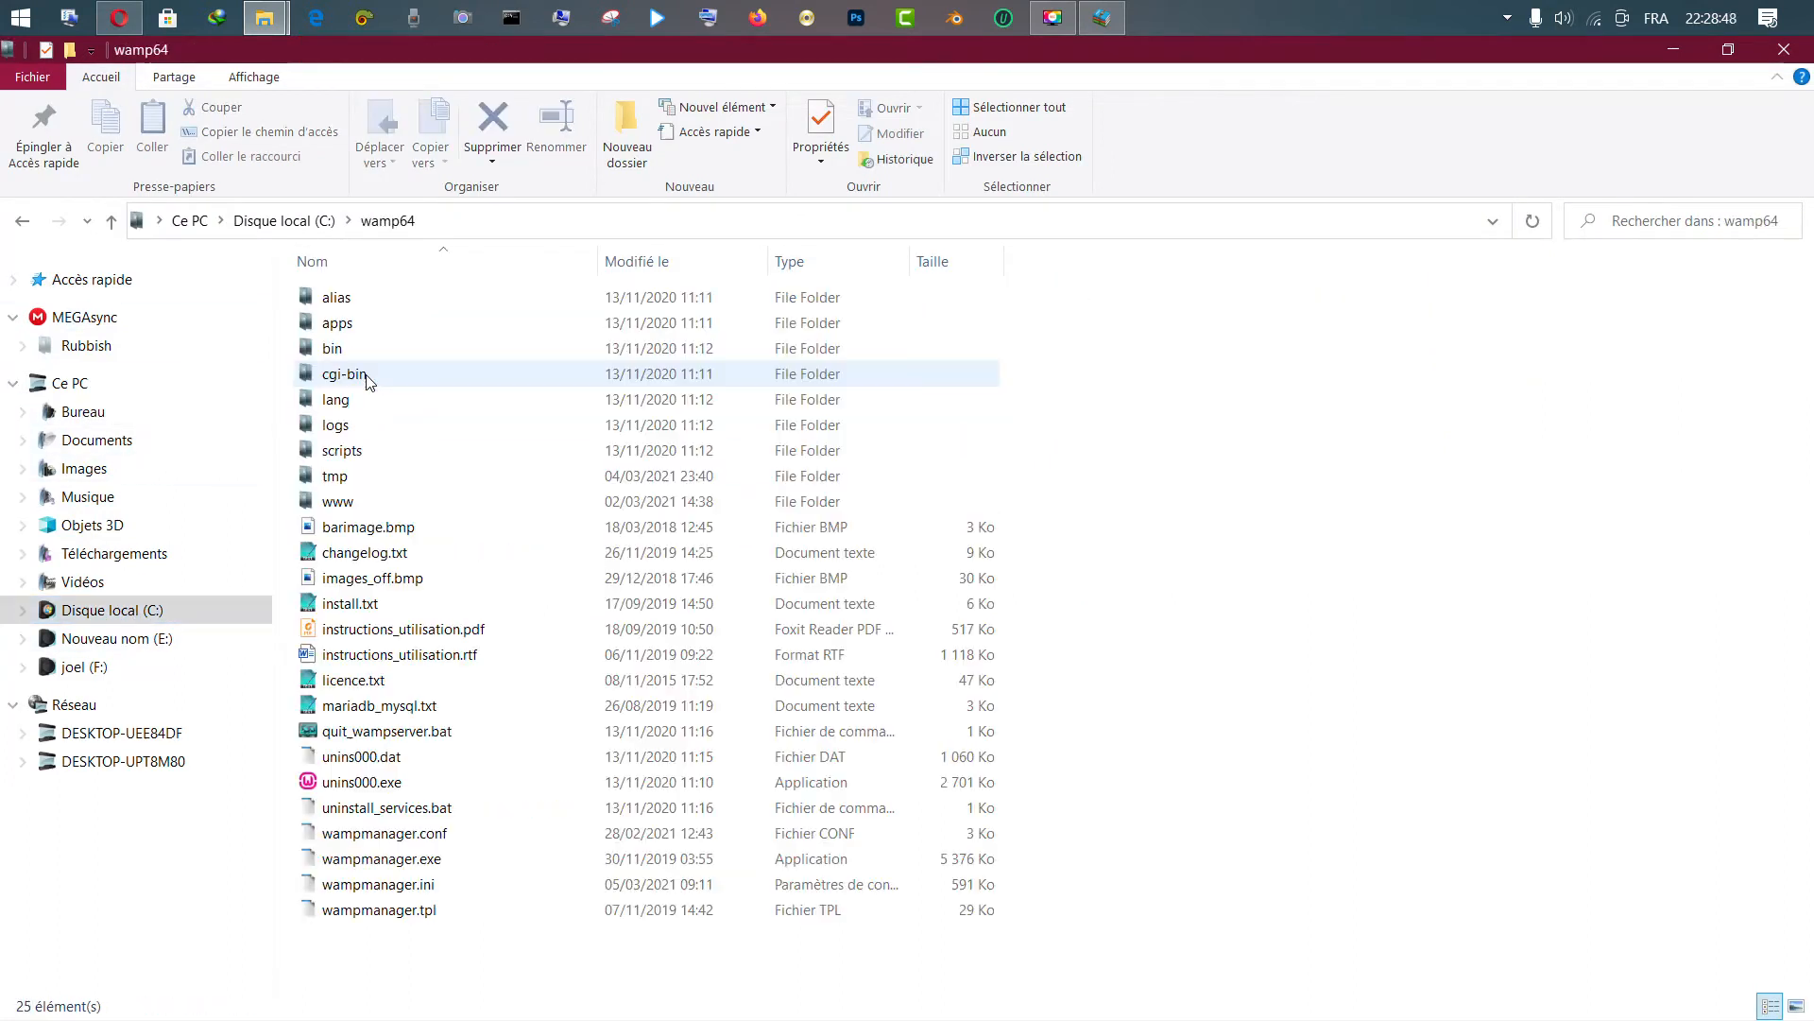
double_click(350, 503)
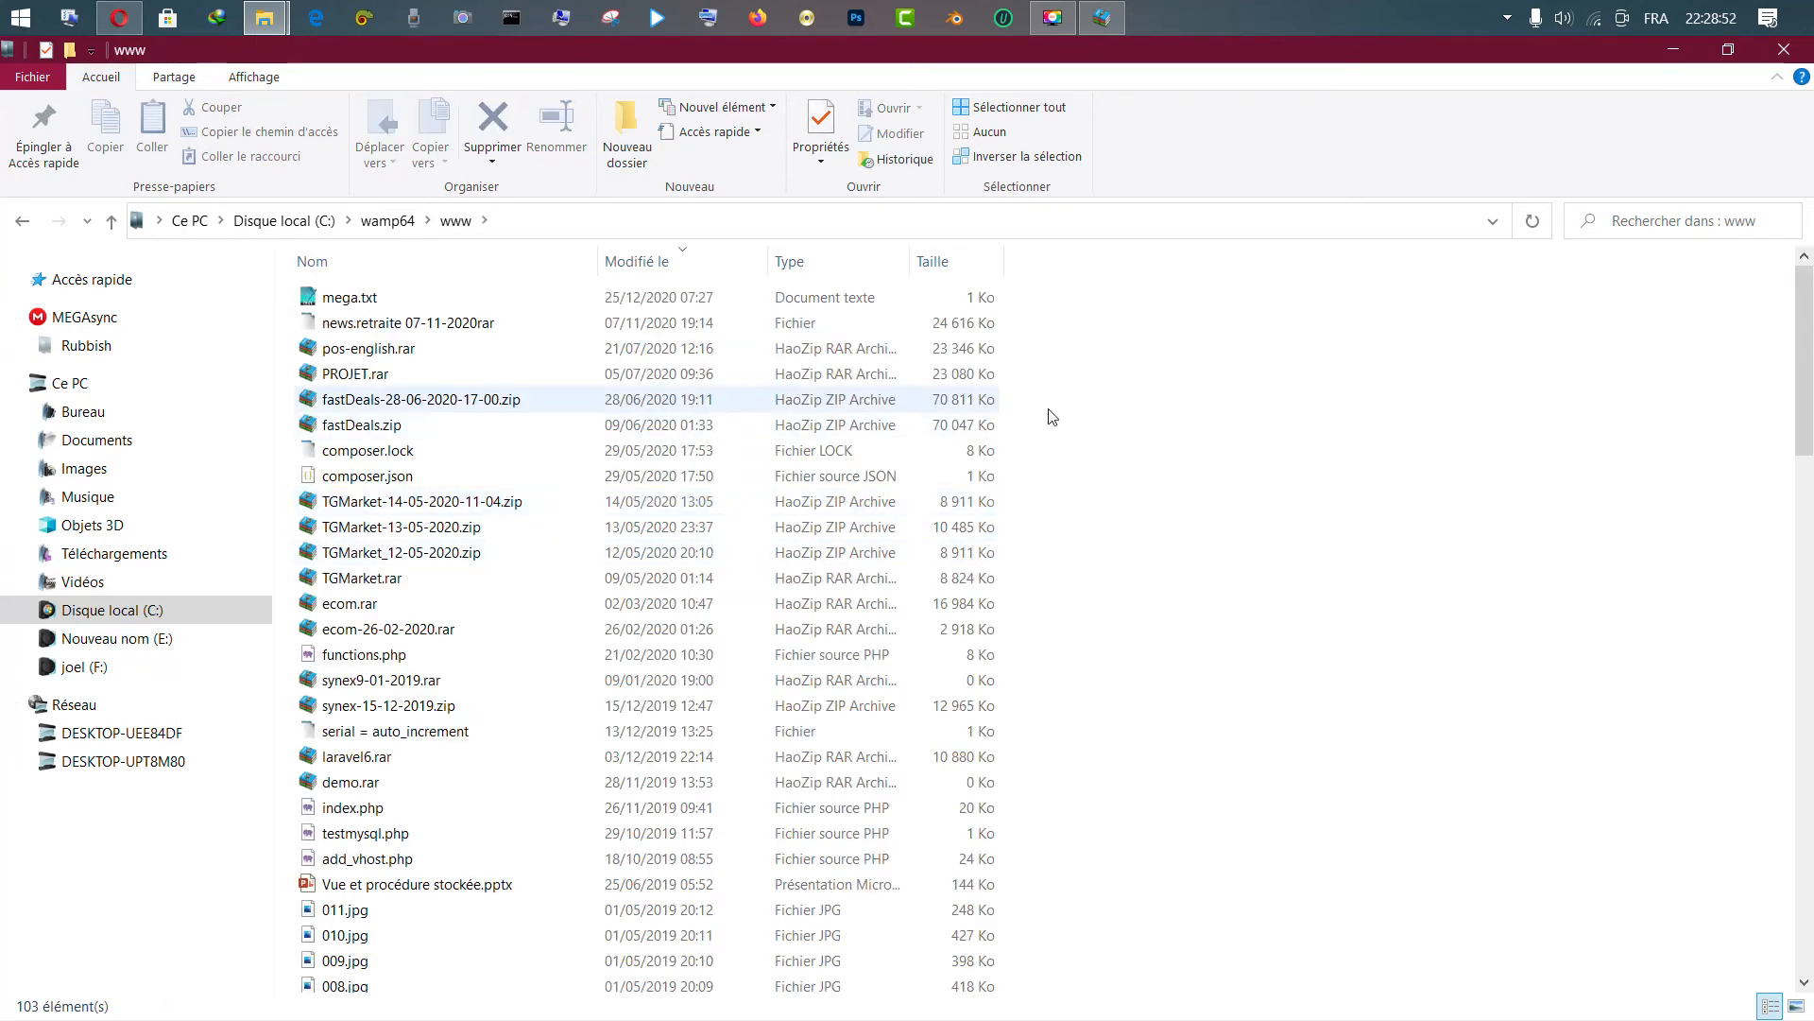
mouse_move(1807, 357)
left_mouse_down()
mouse_move(1807, 406)
mouse_move(1810, 346)
left_mouse_up()
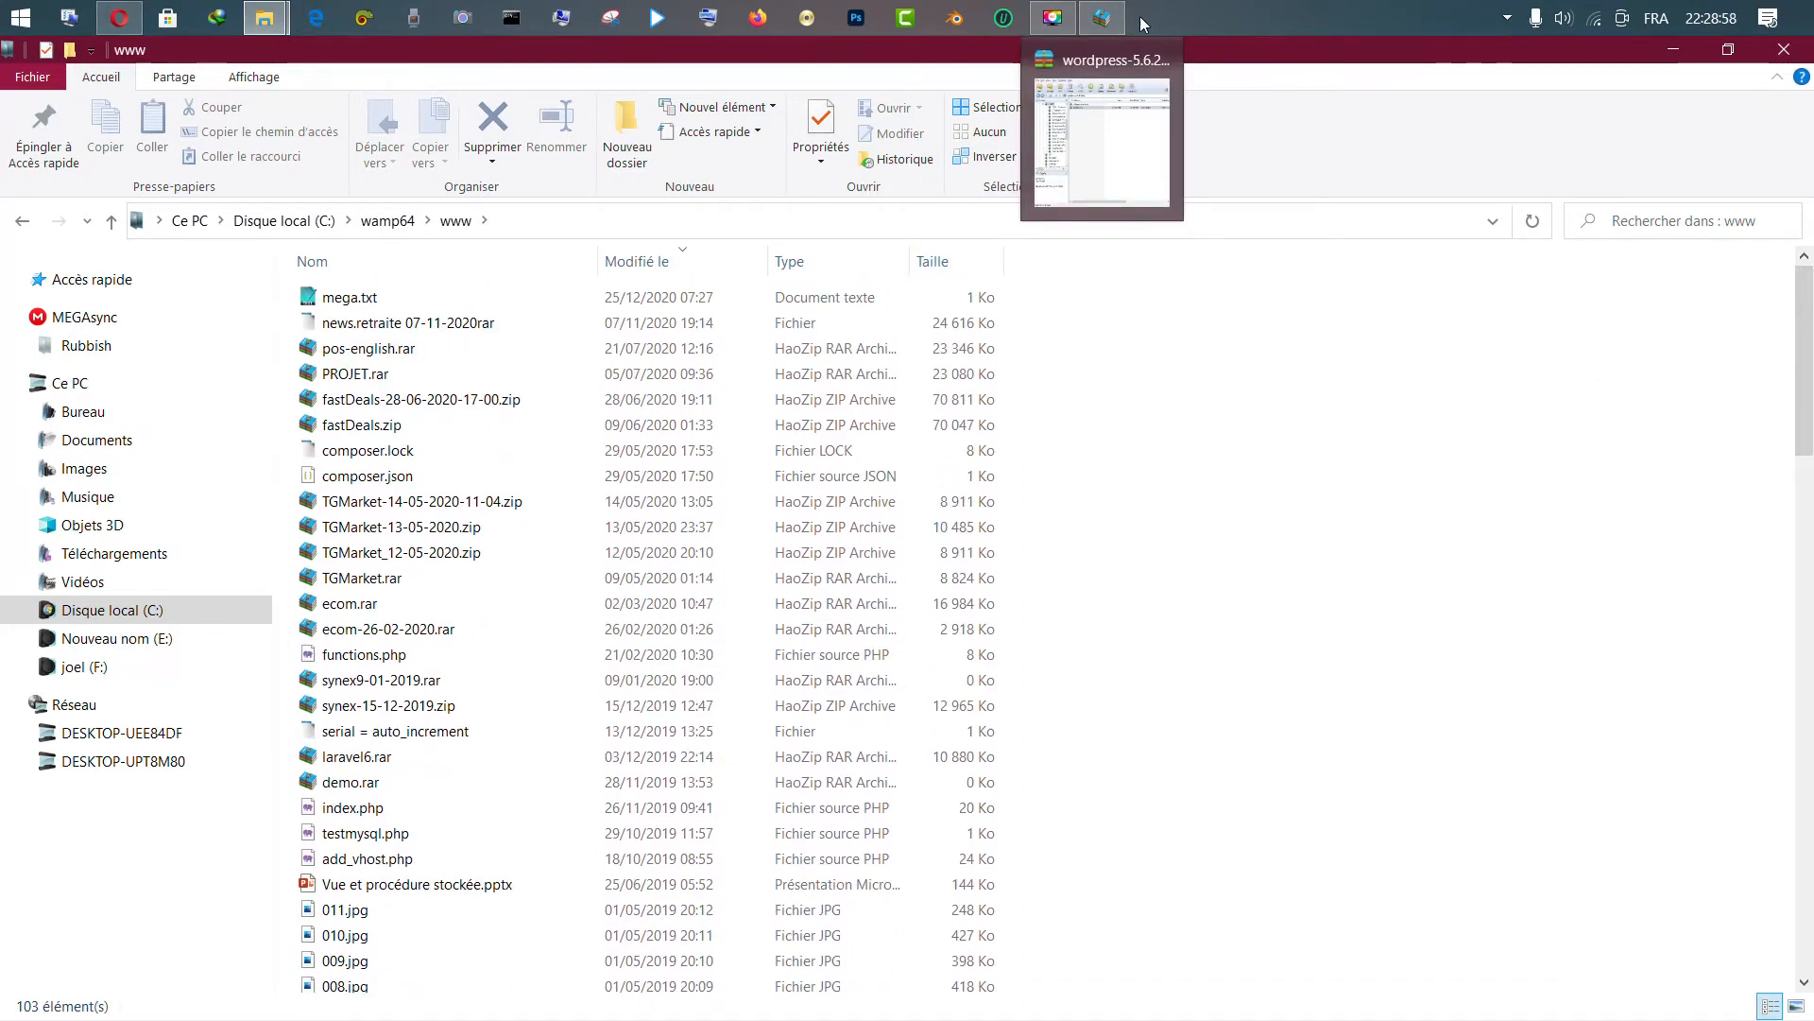
Drag the wordpress folder from the archive into www, keeping all existing files
left_click(1051, 142)
left_click_drag(995, 124, 494, 304)
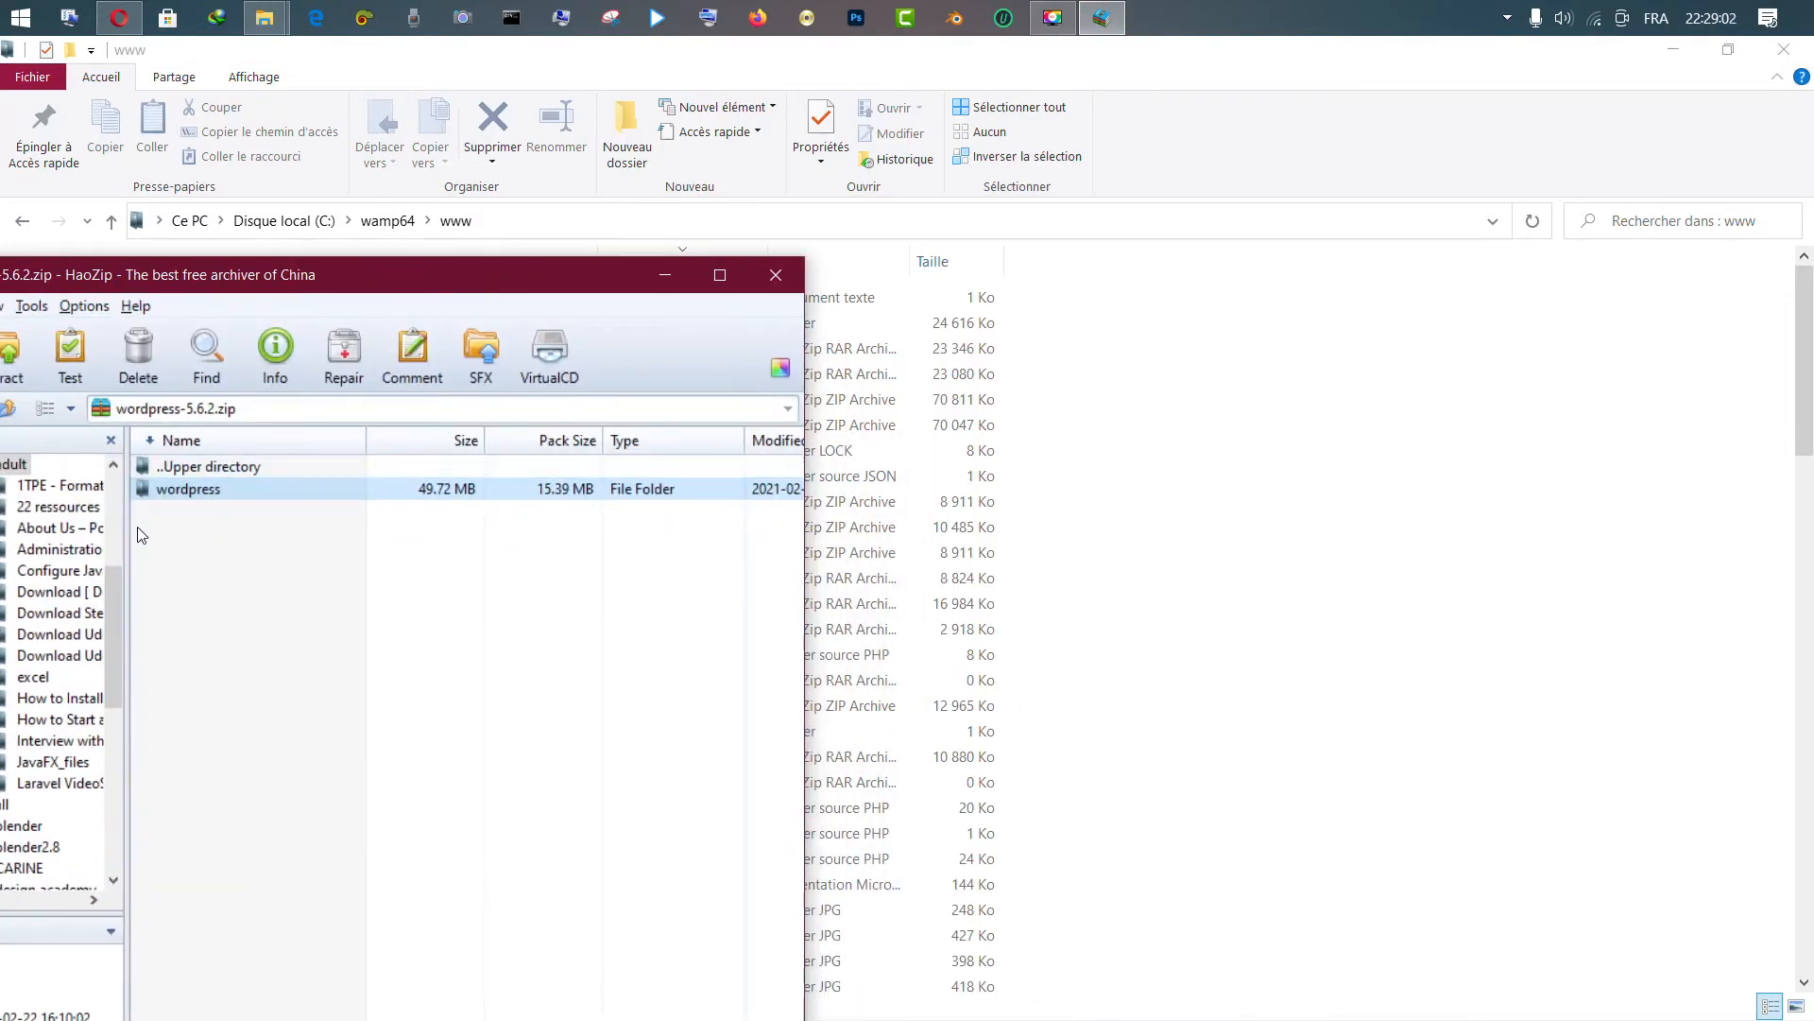
left_click_drag(146, 489, 1270, 345)
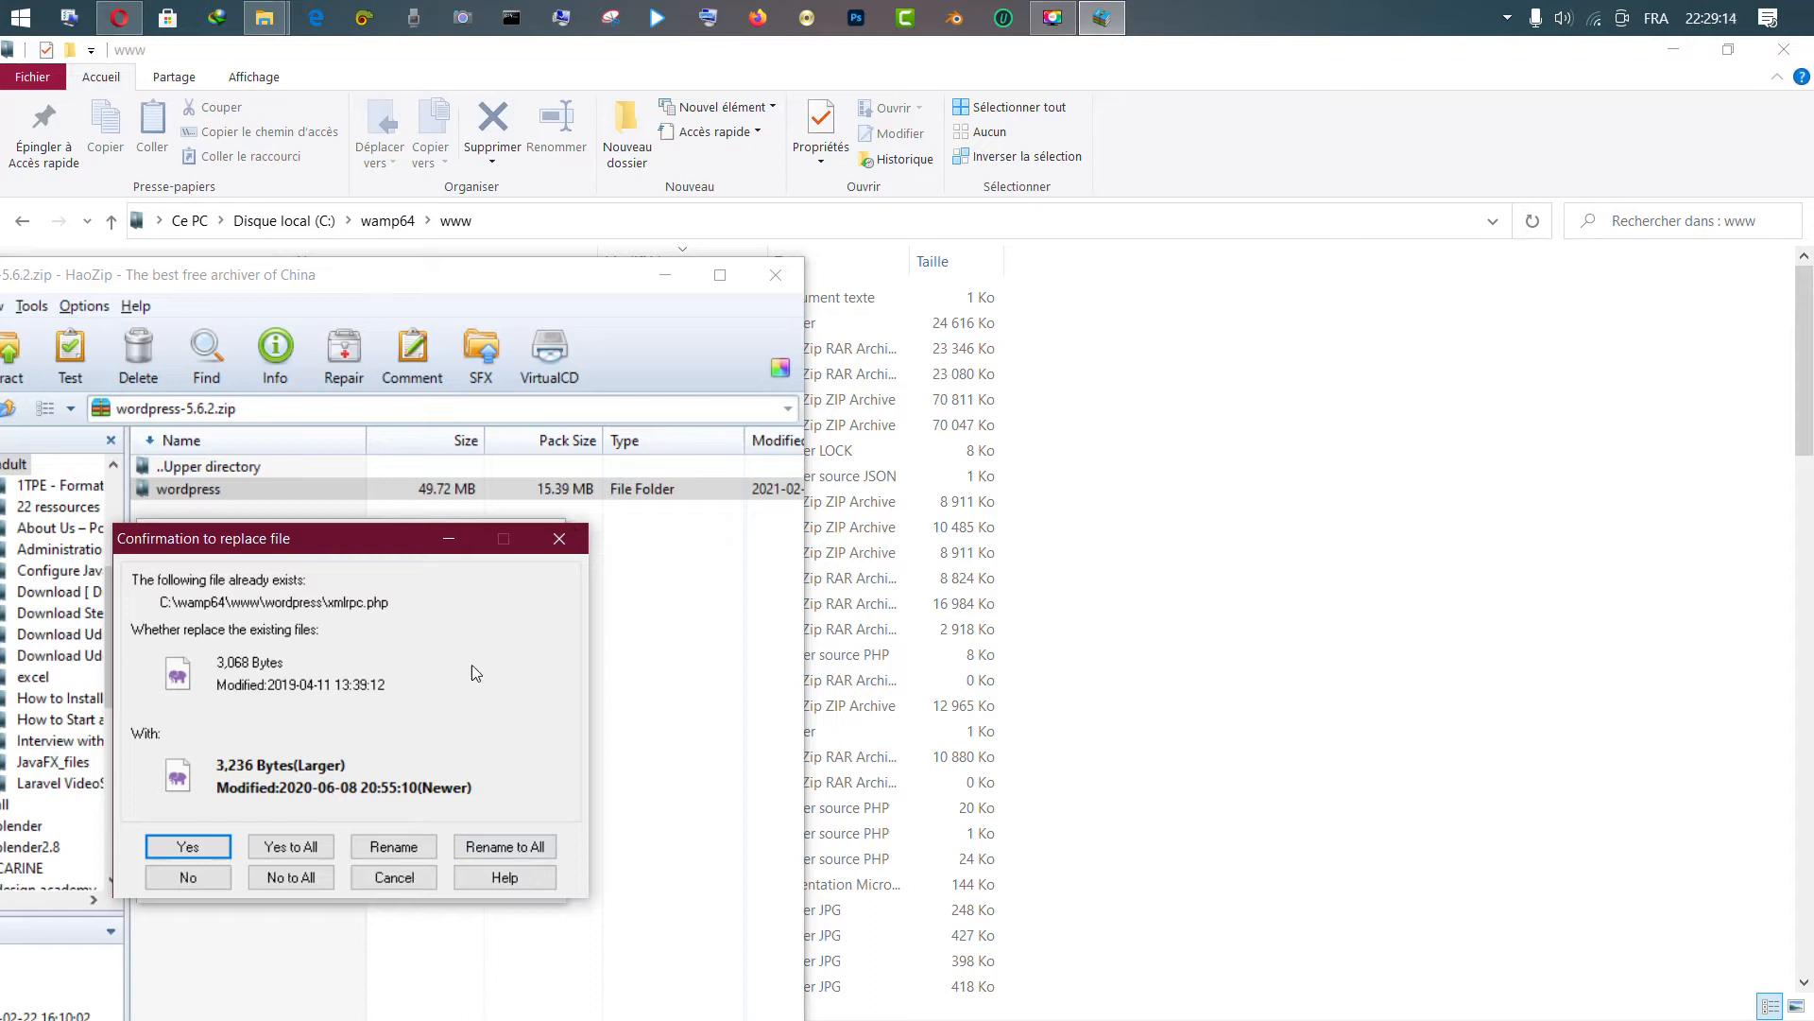
left_click(291, 877)
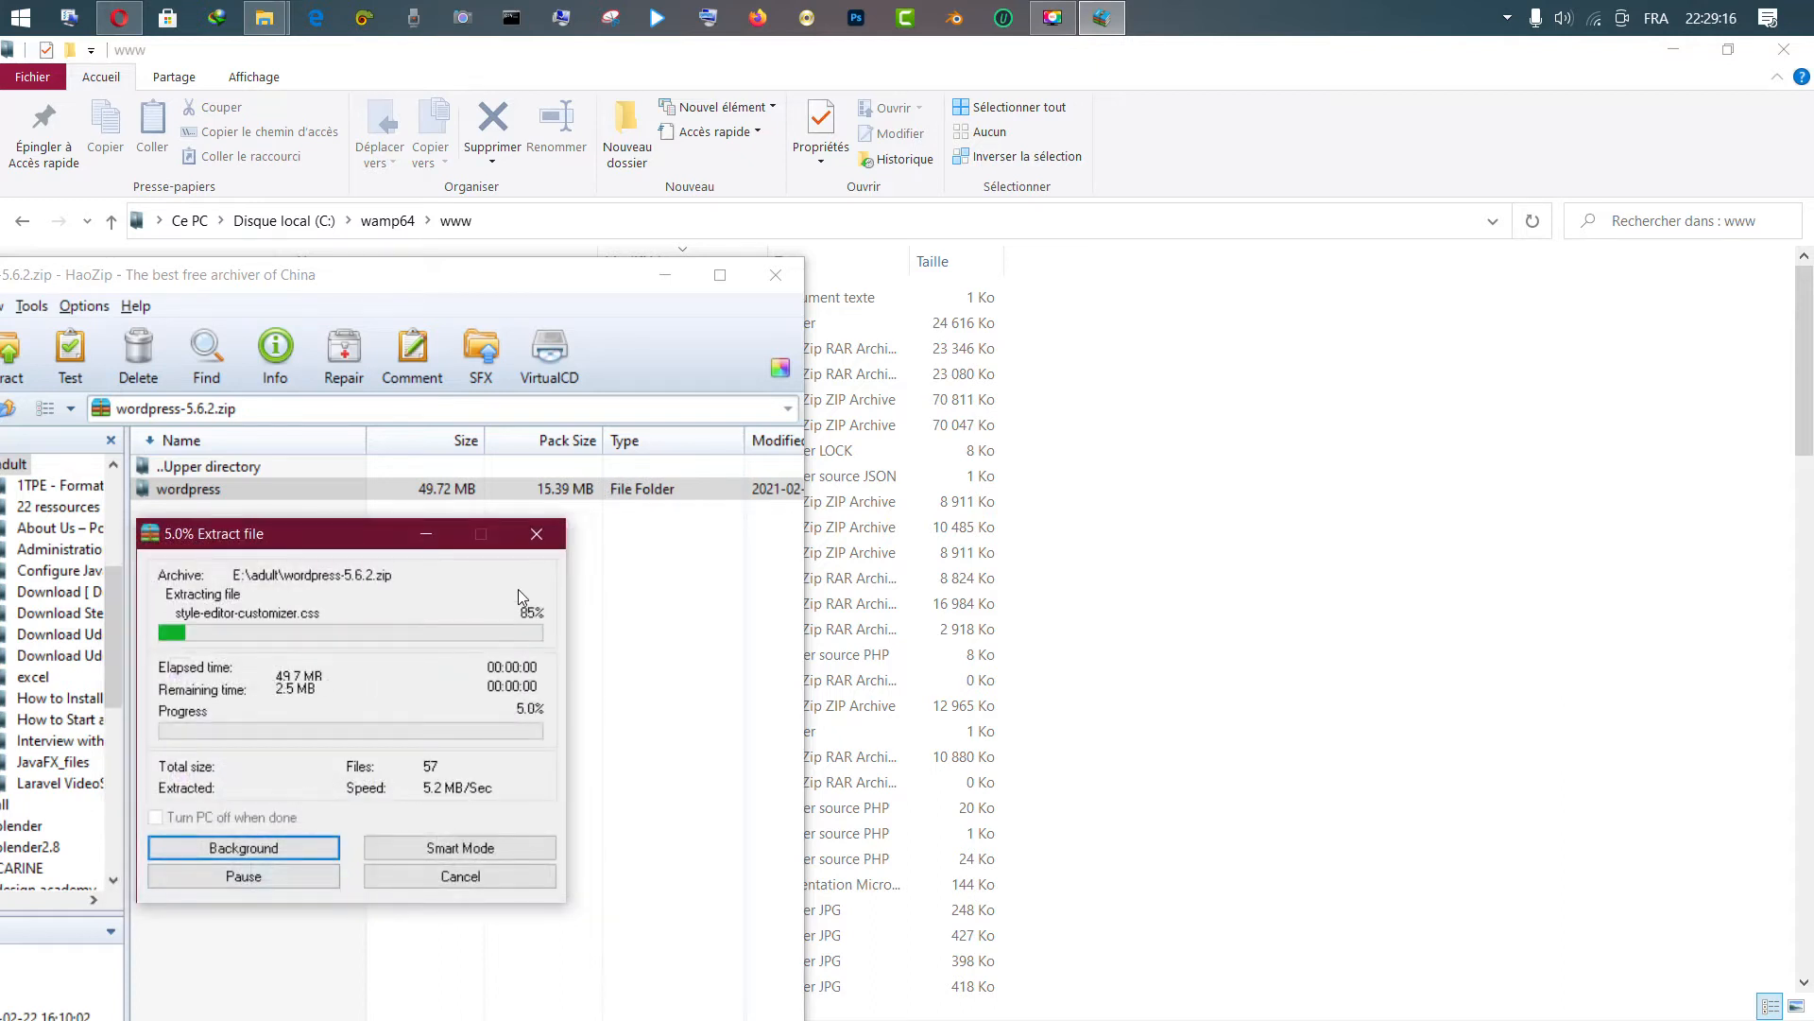
Abort the running extraction and move the archive window aside
left_click(539, 548)
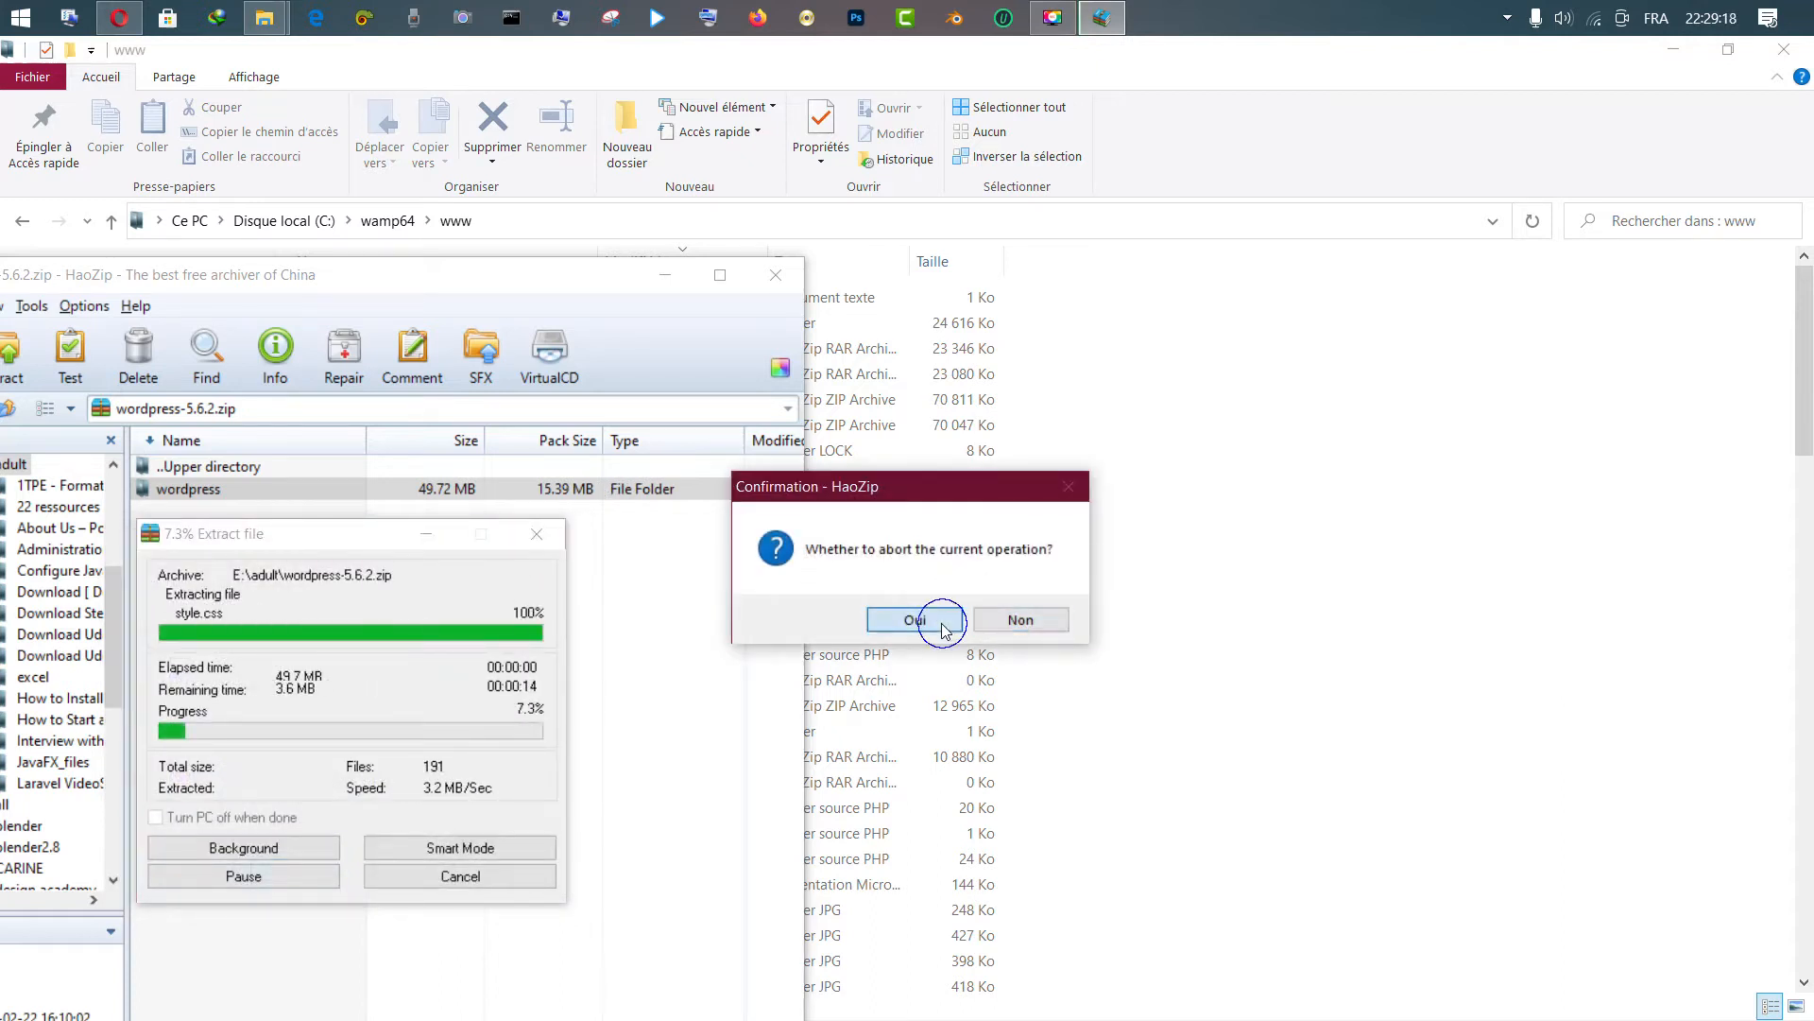
left_click(934, 617)
left_click_drag(536, 274, 1084, 488)
Open a Command Prompt in C:\wamp64\www from the address bar and run mkdir tuto
left_click(458, 459)
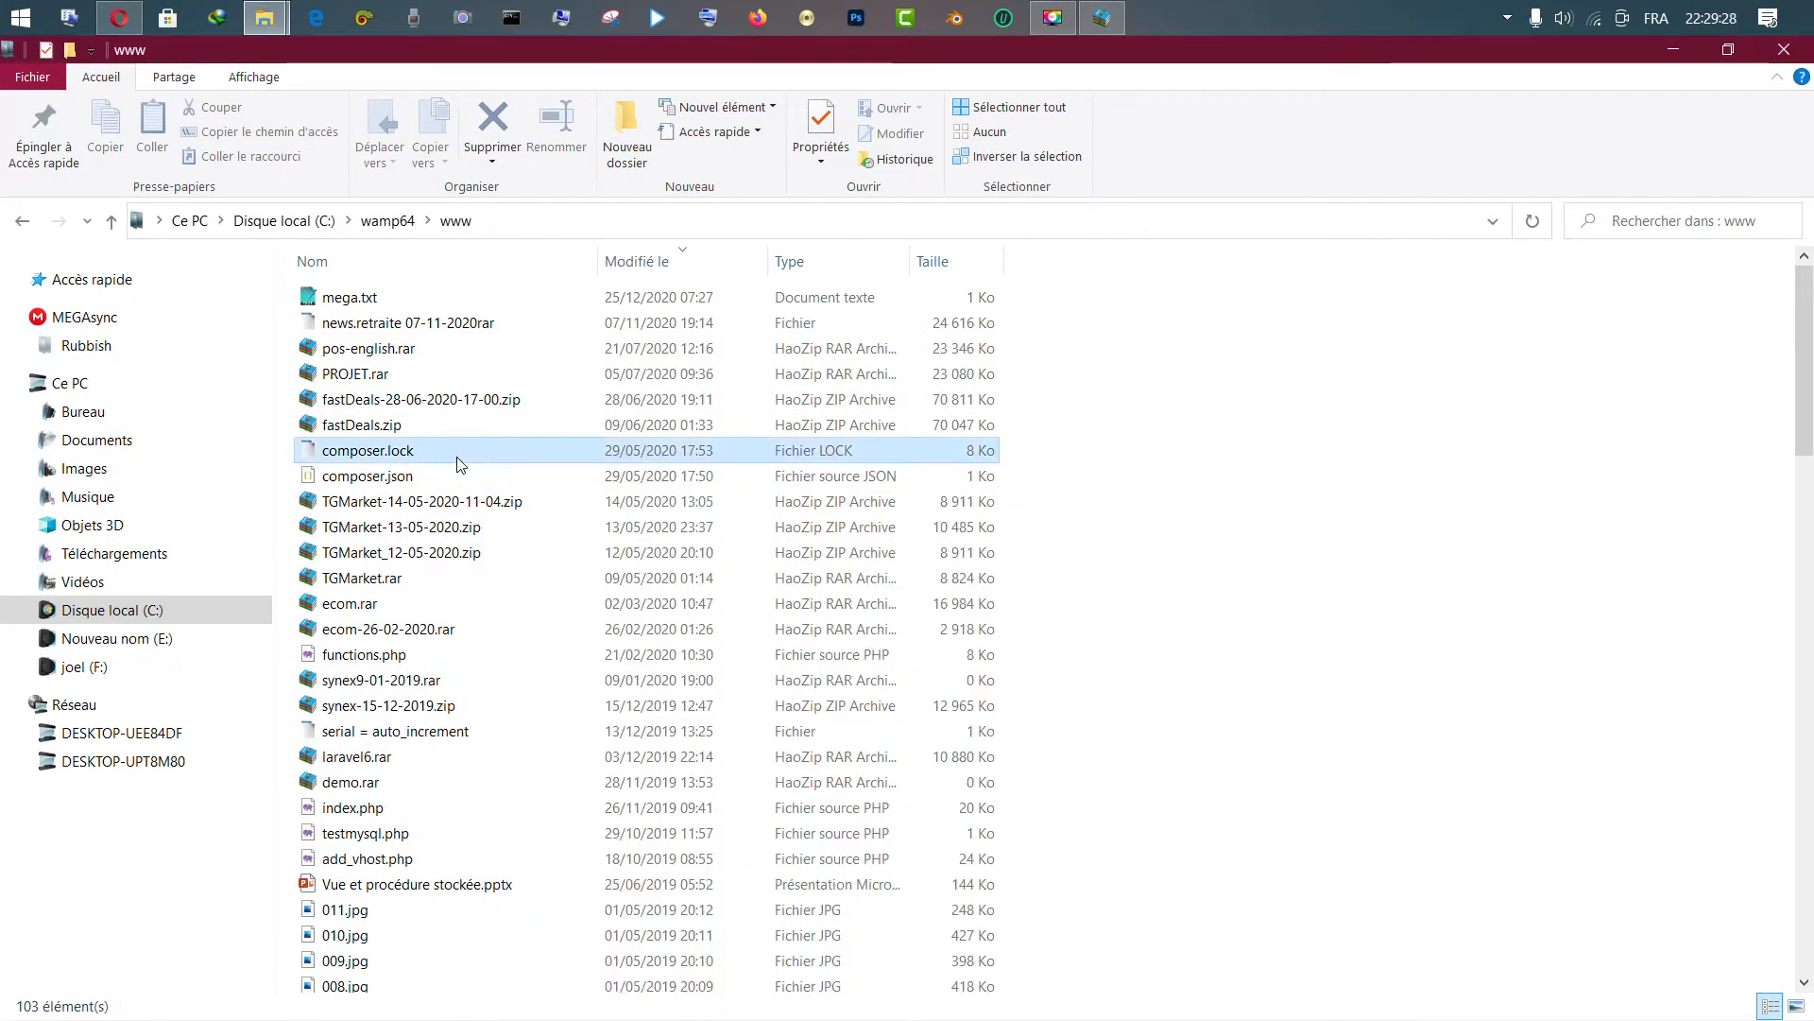
key("w")
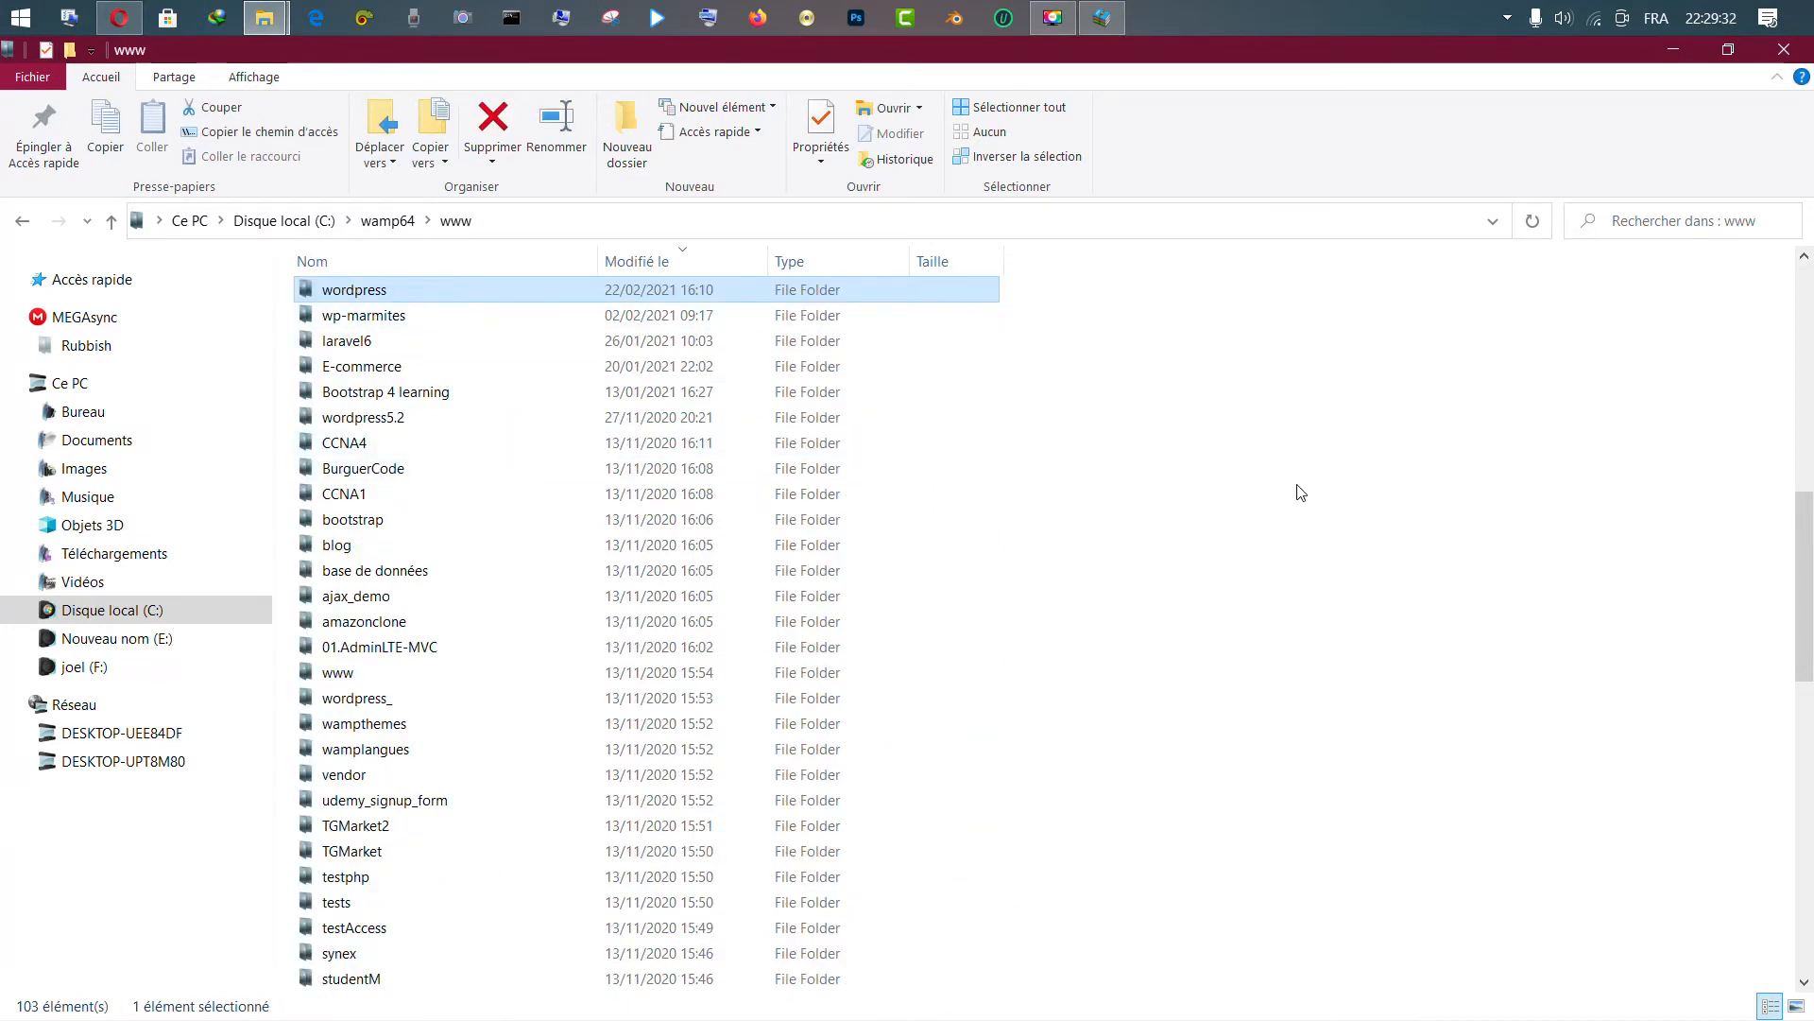
right_click(560, 224)
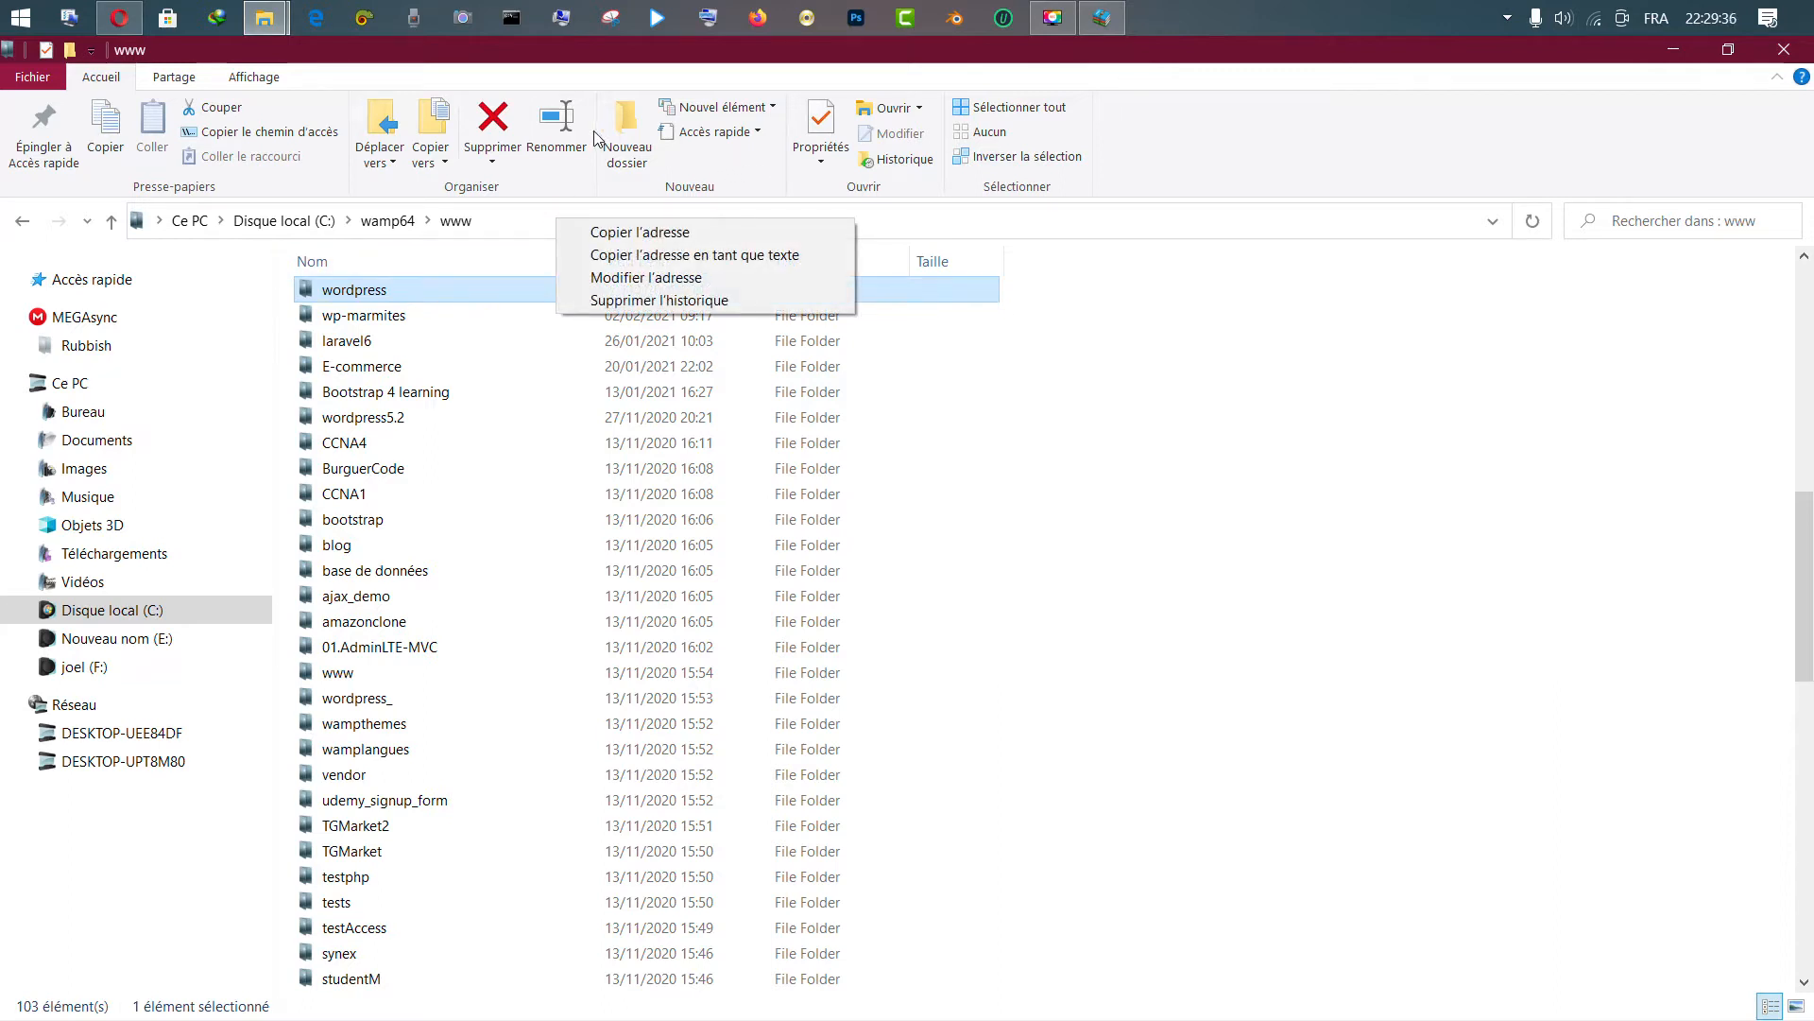
left_click(639, 143)
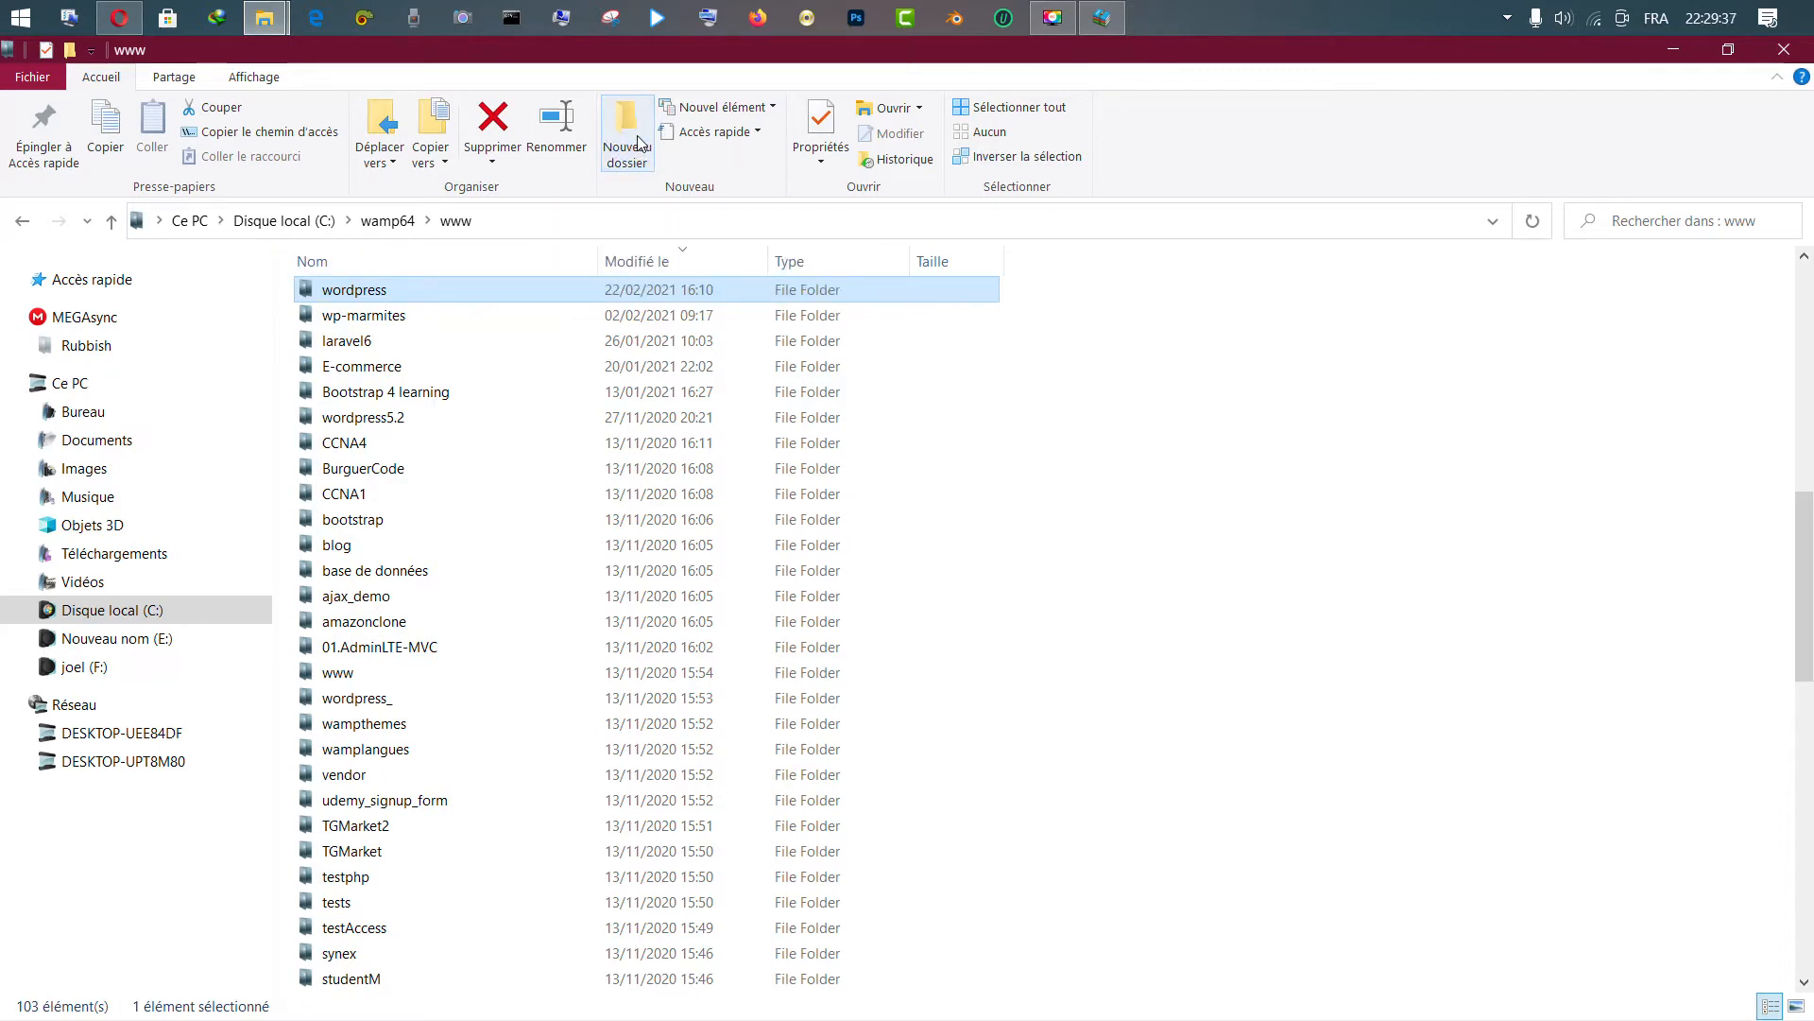
left_click(549, 220)
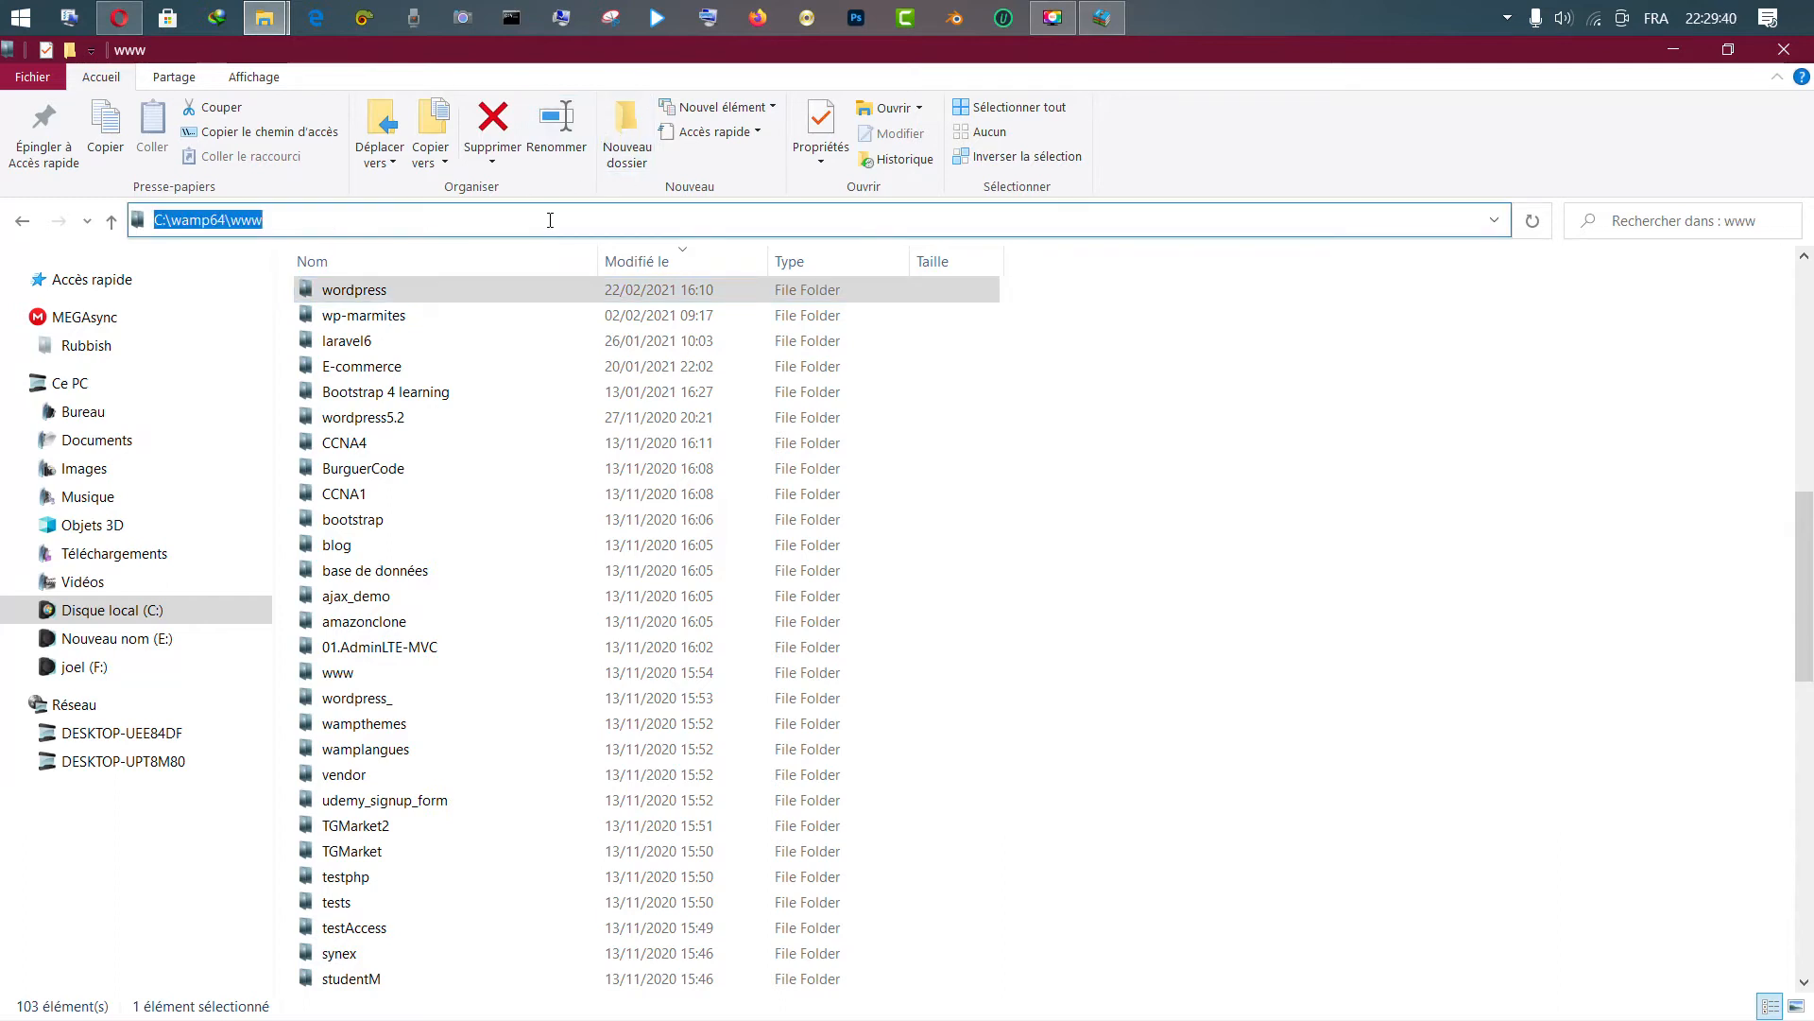
type("cmd")
key("Return")
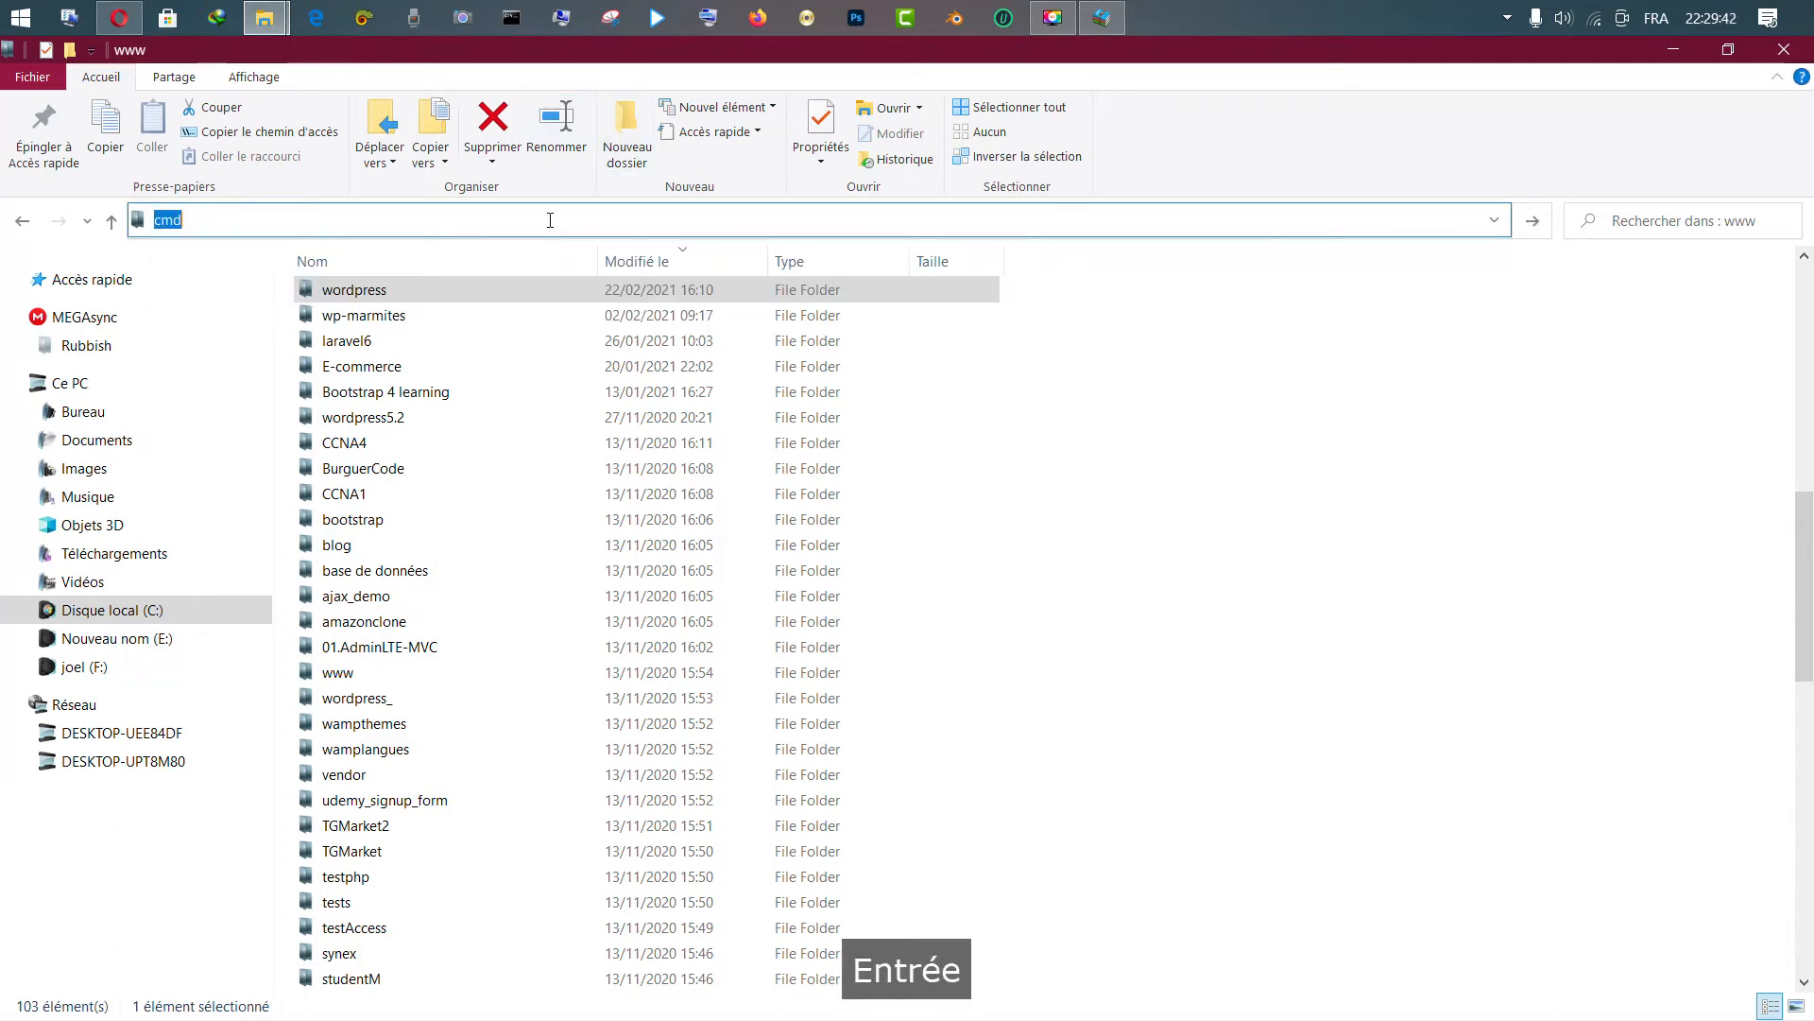
type("m")
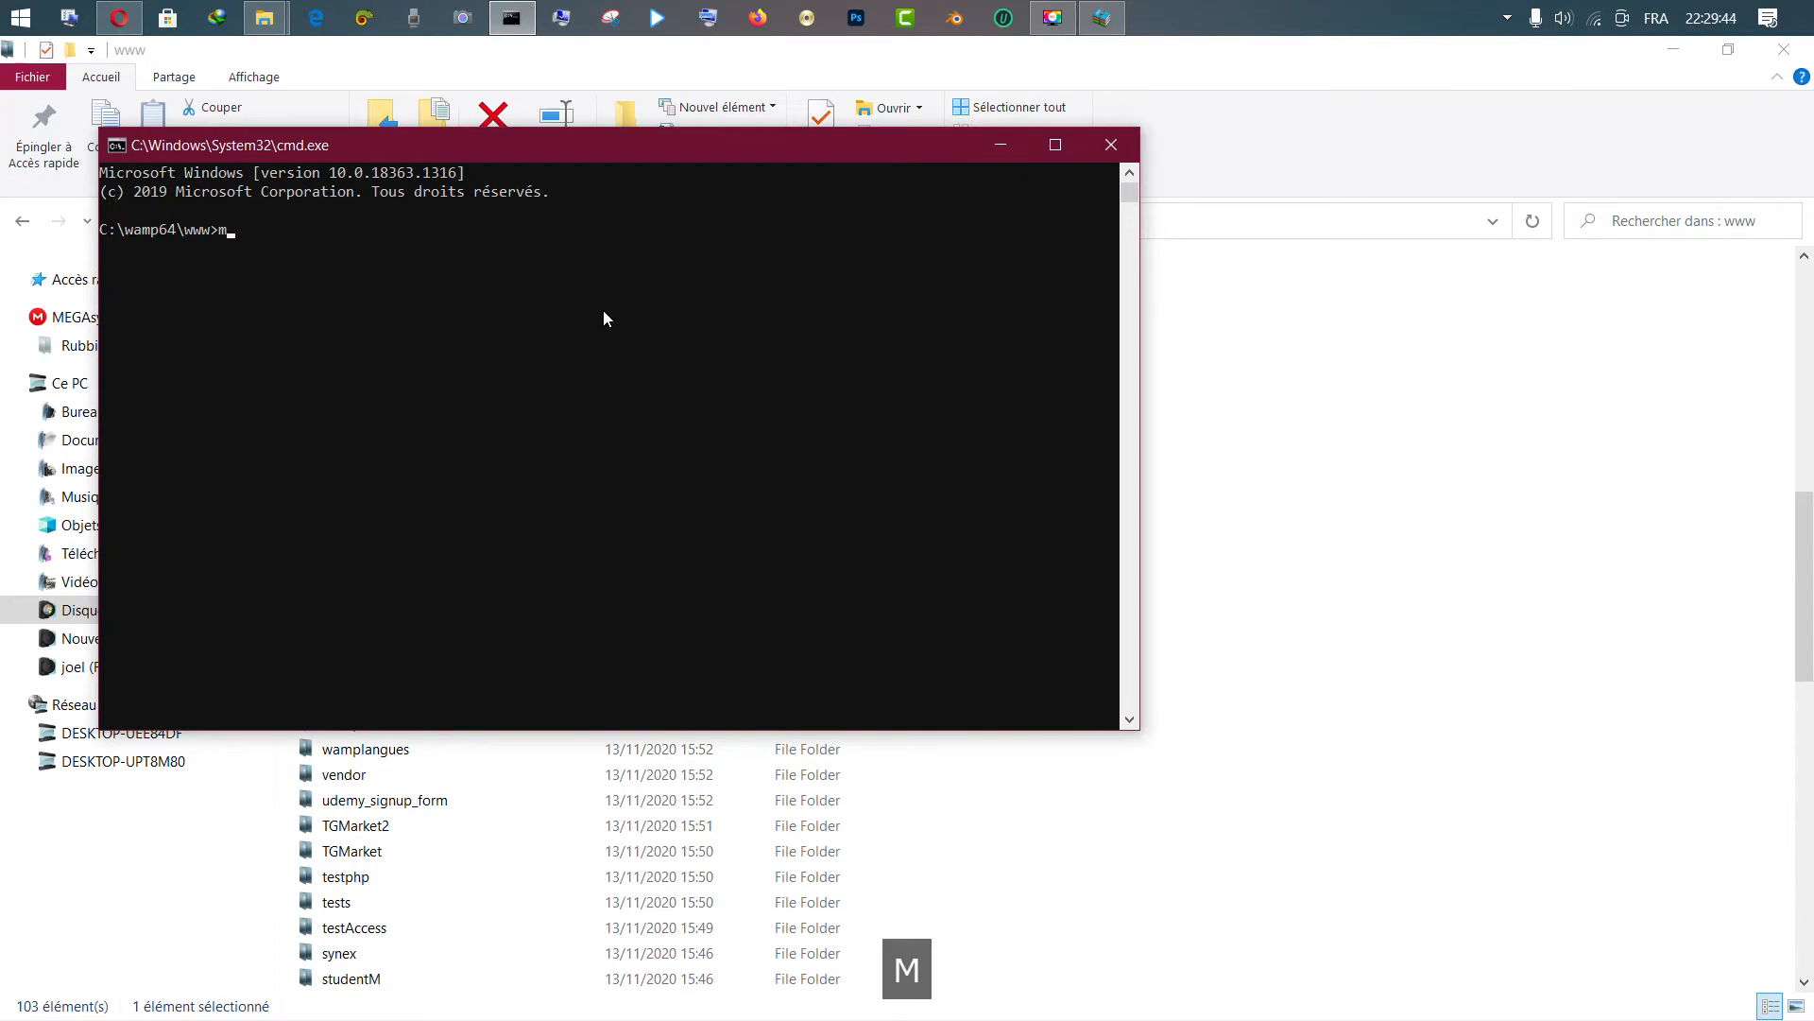
type("kdir")
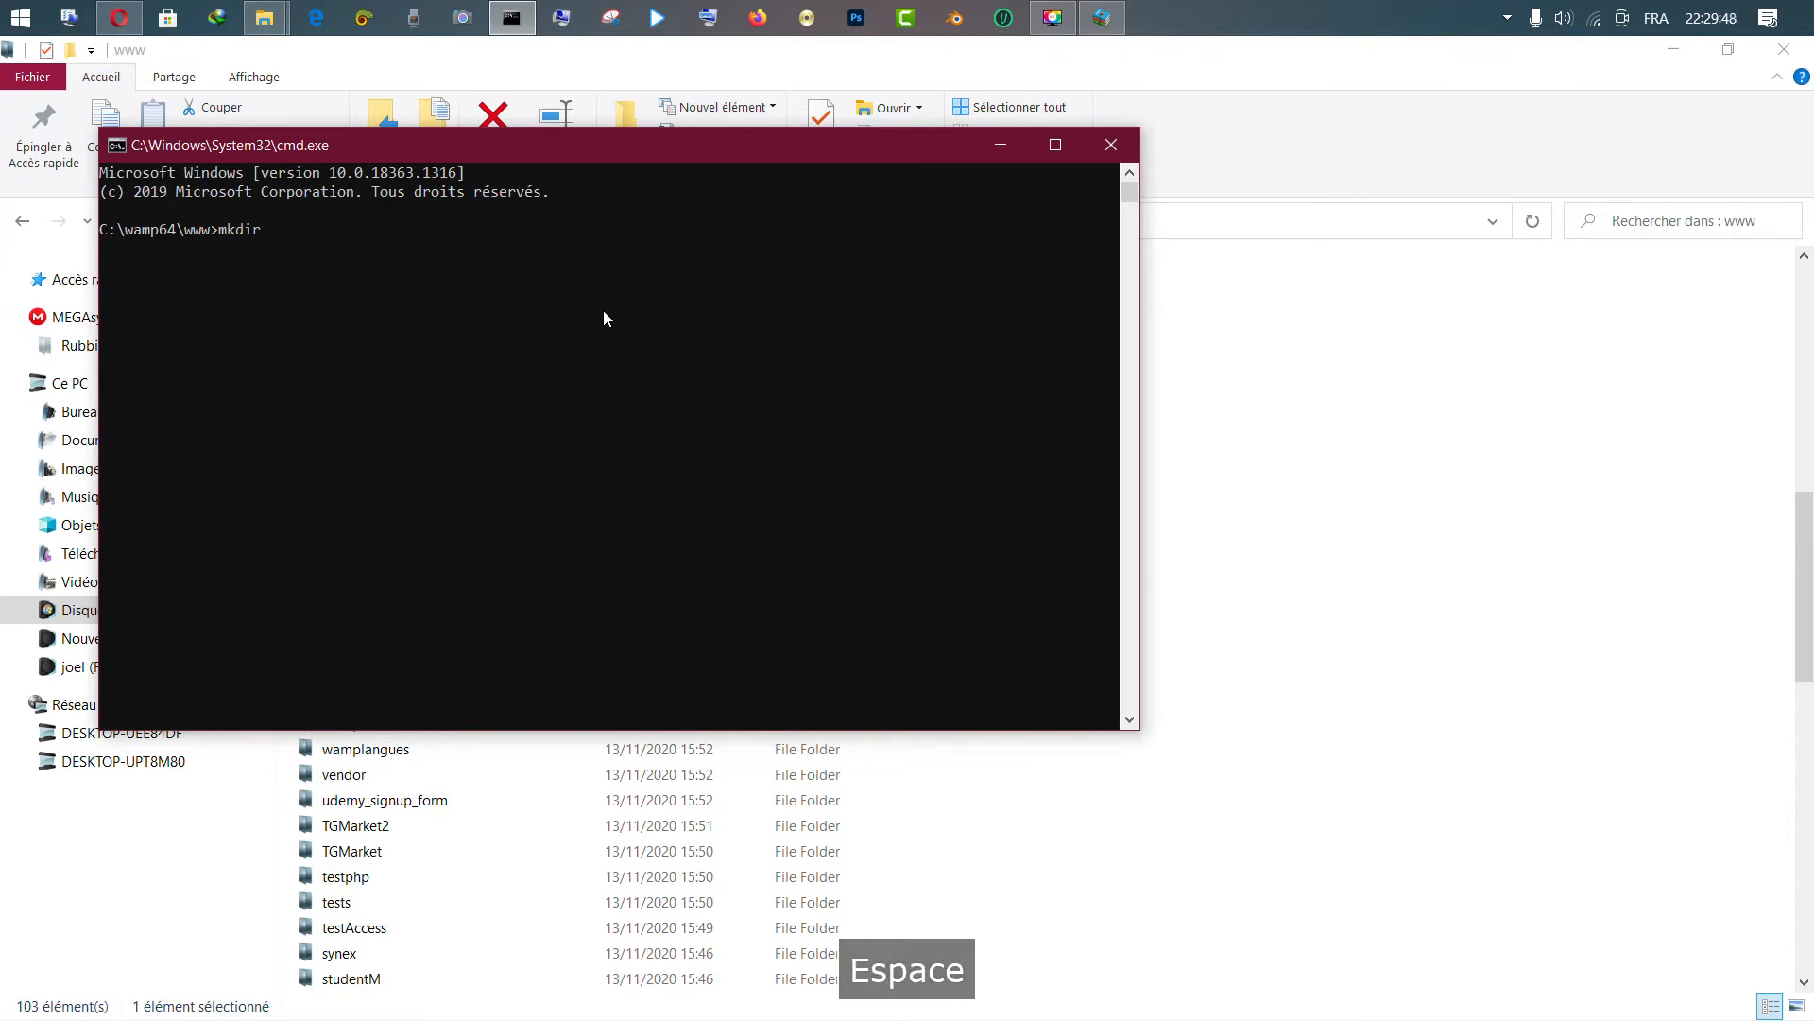
type(" tuto")
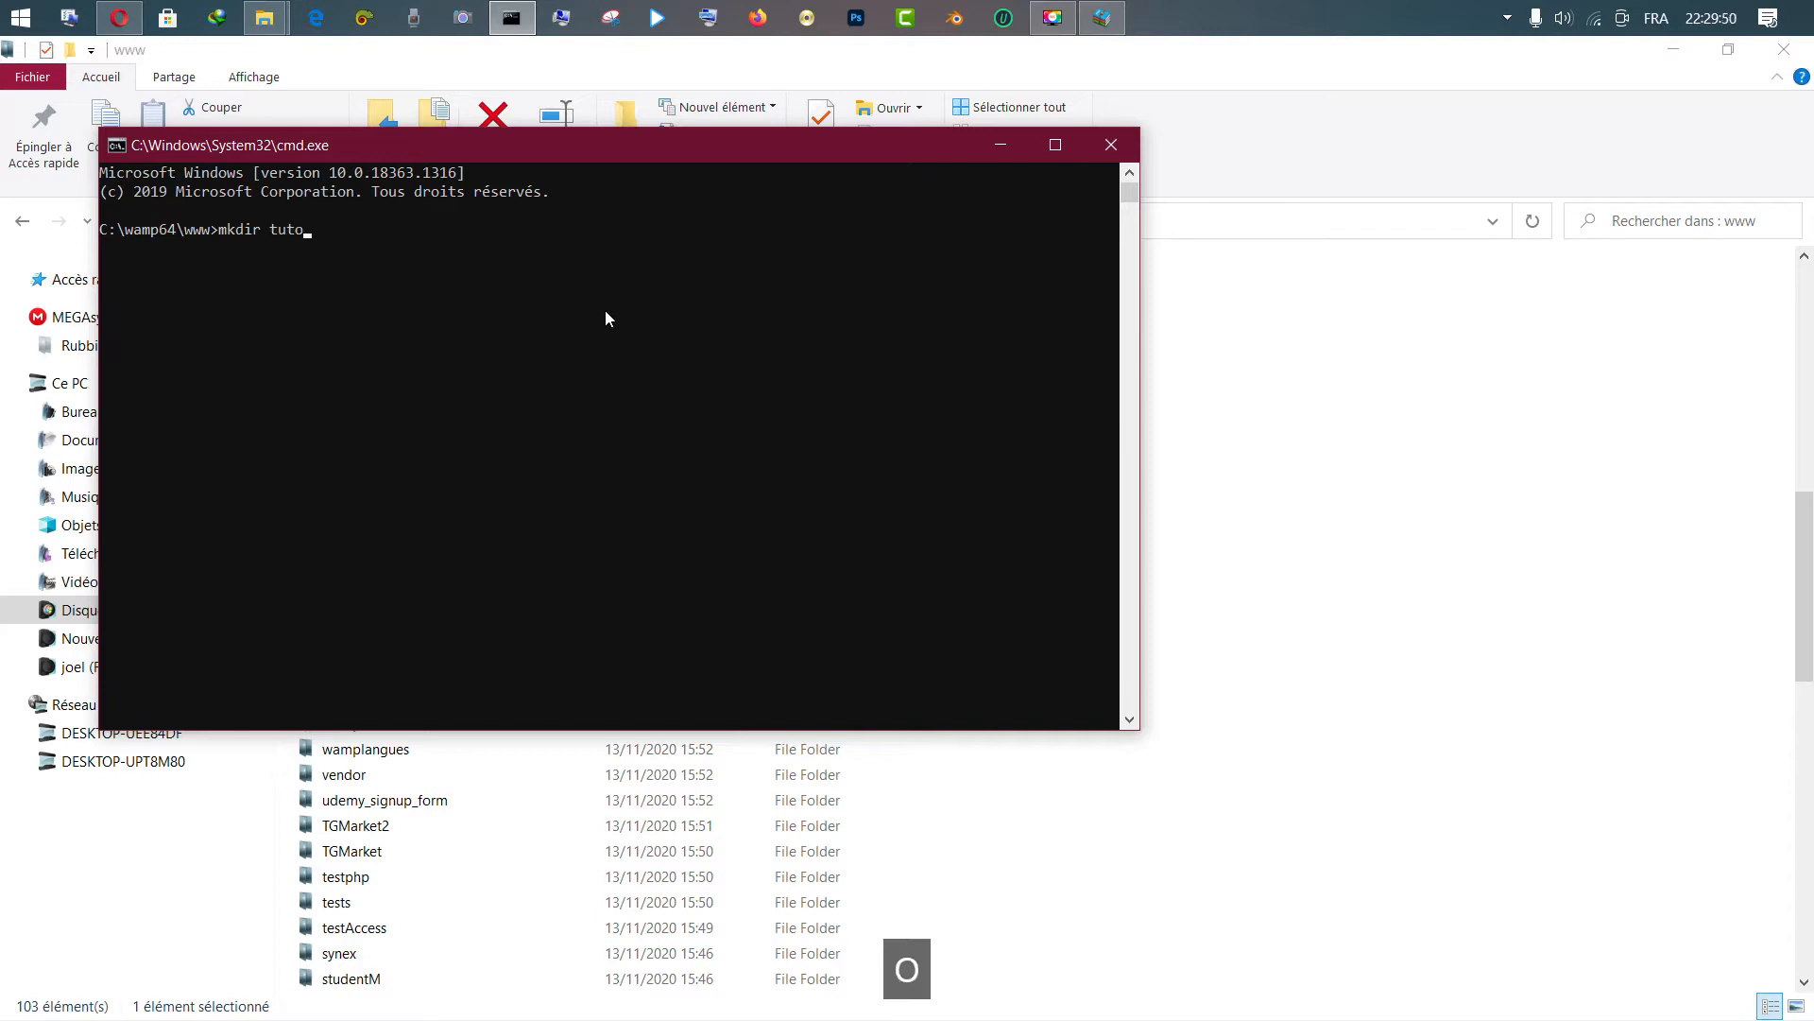
key("Return")
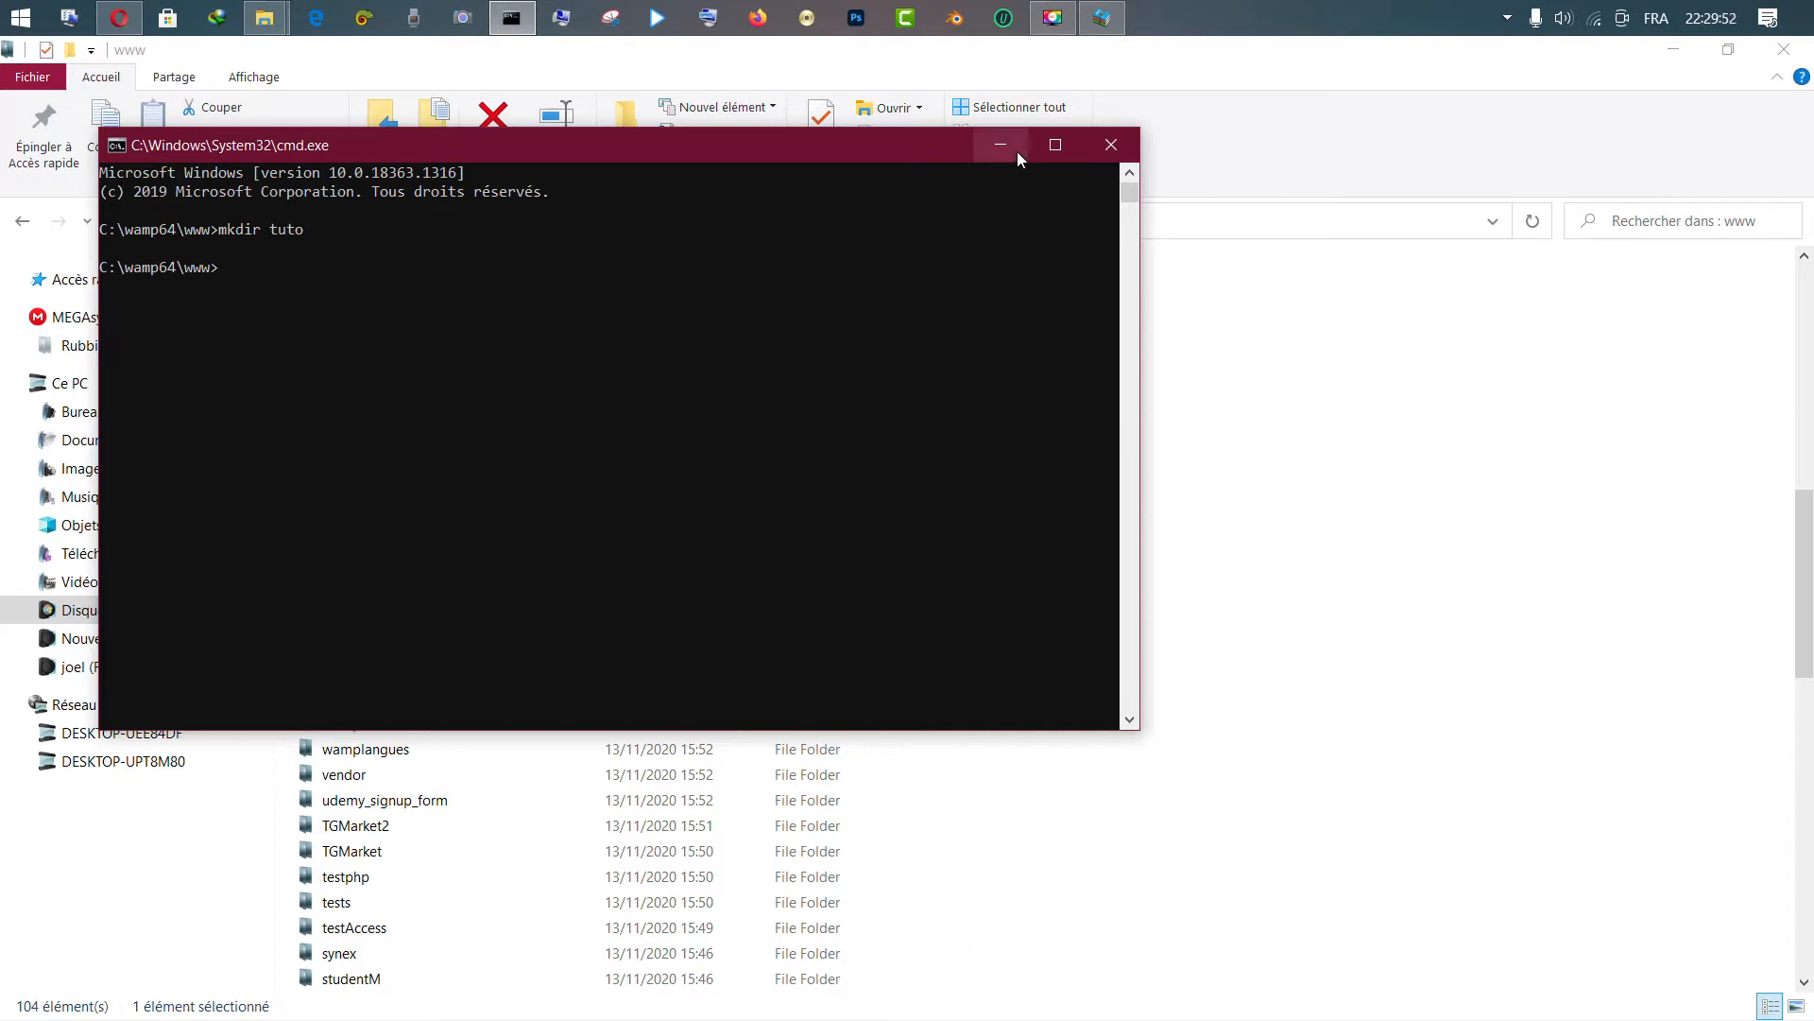
left_click(1110, 145)
type("t")
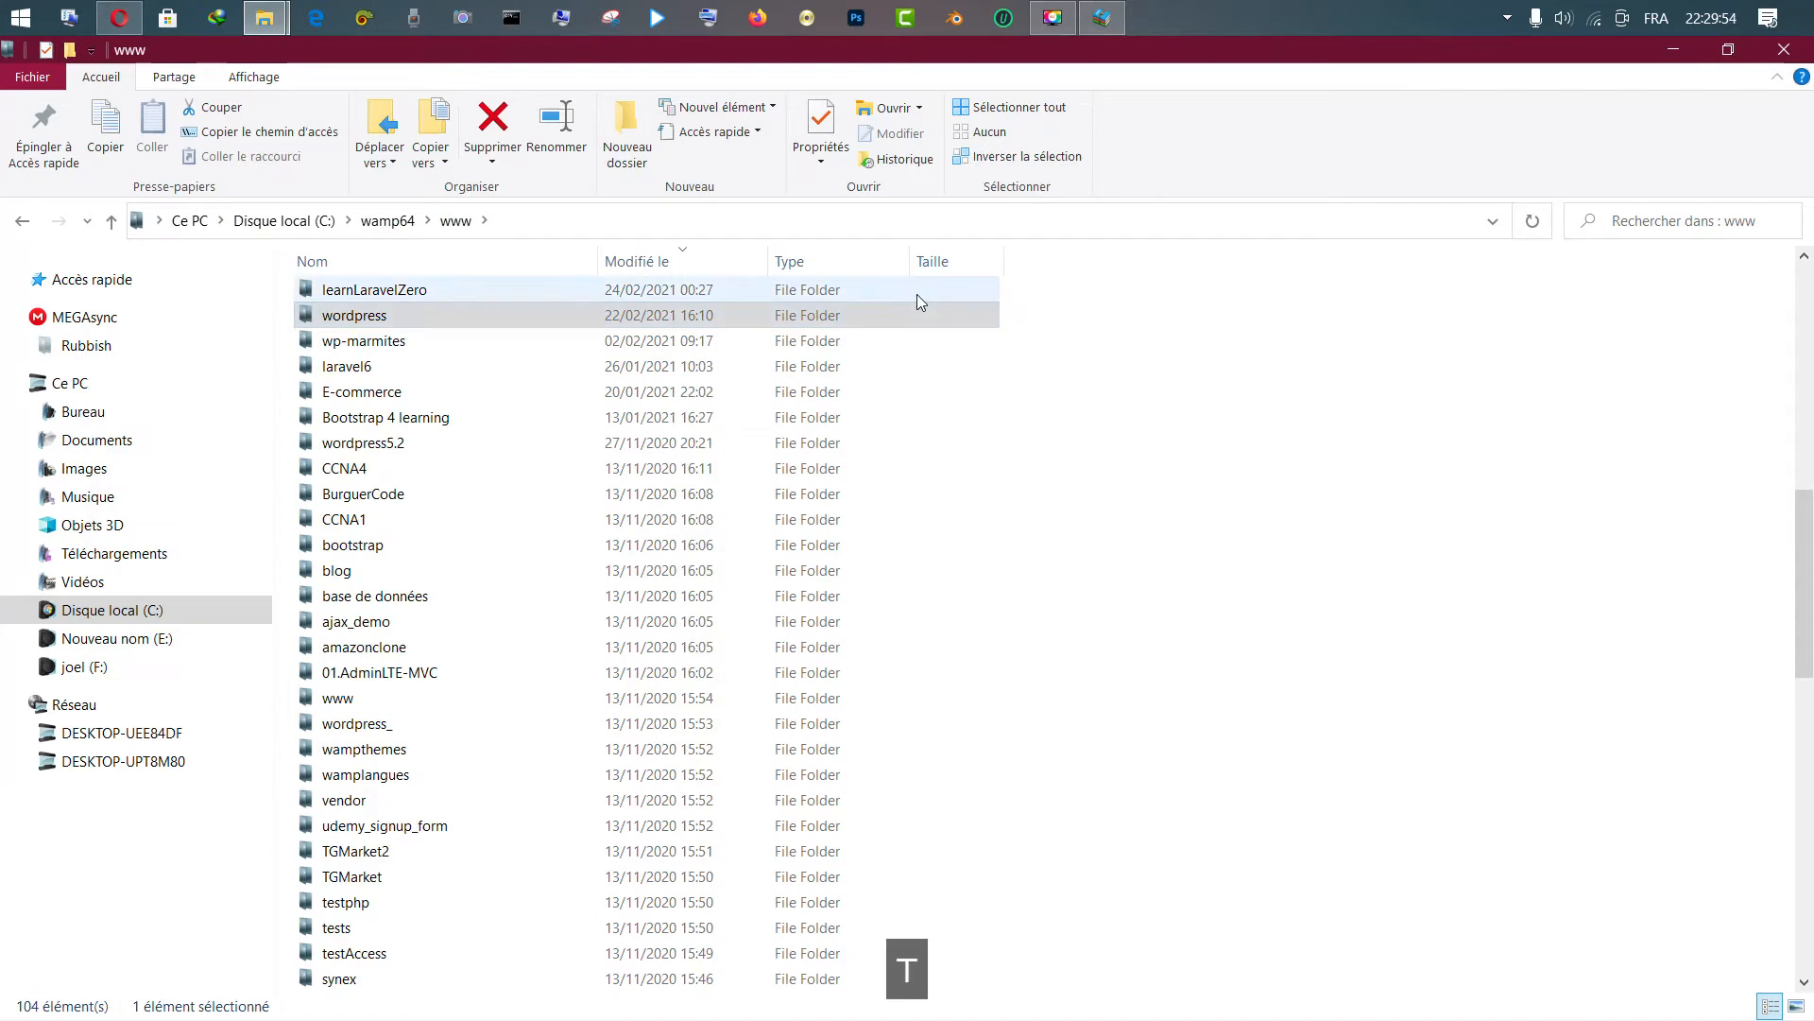
left_click(648, 519)
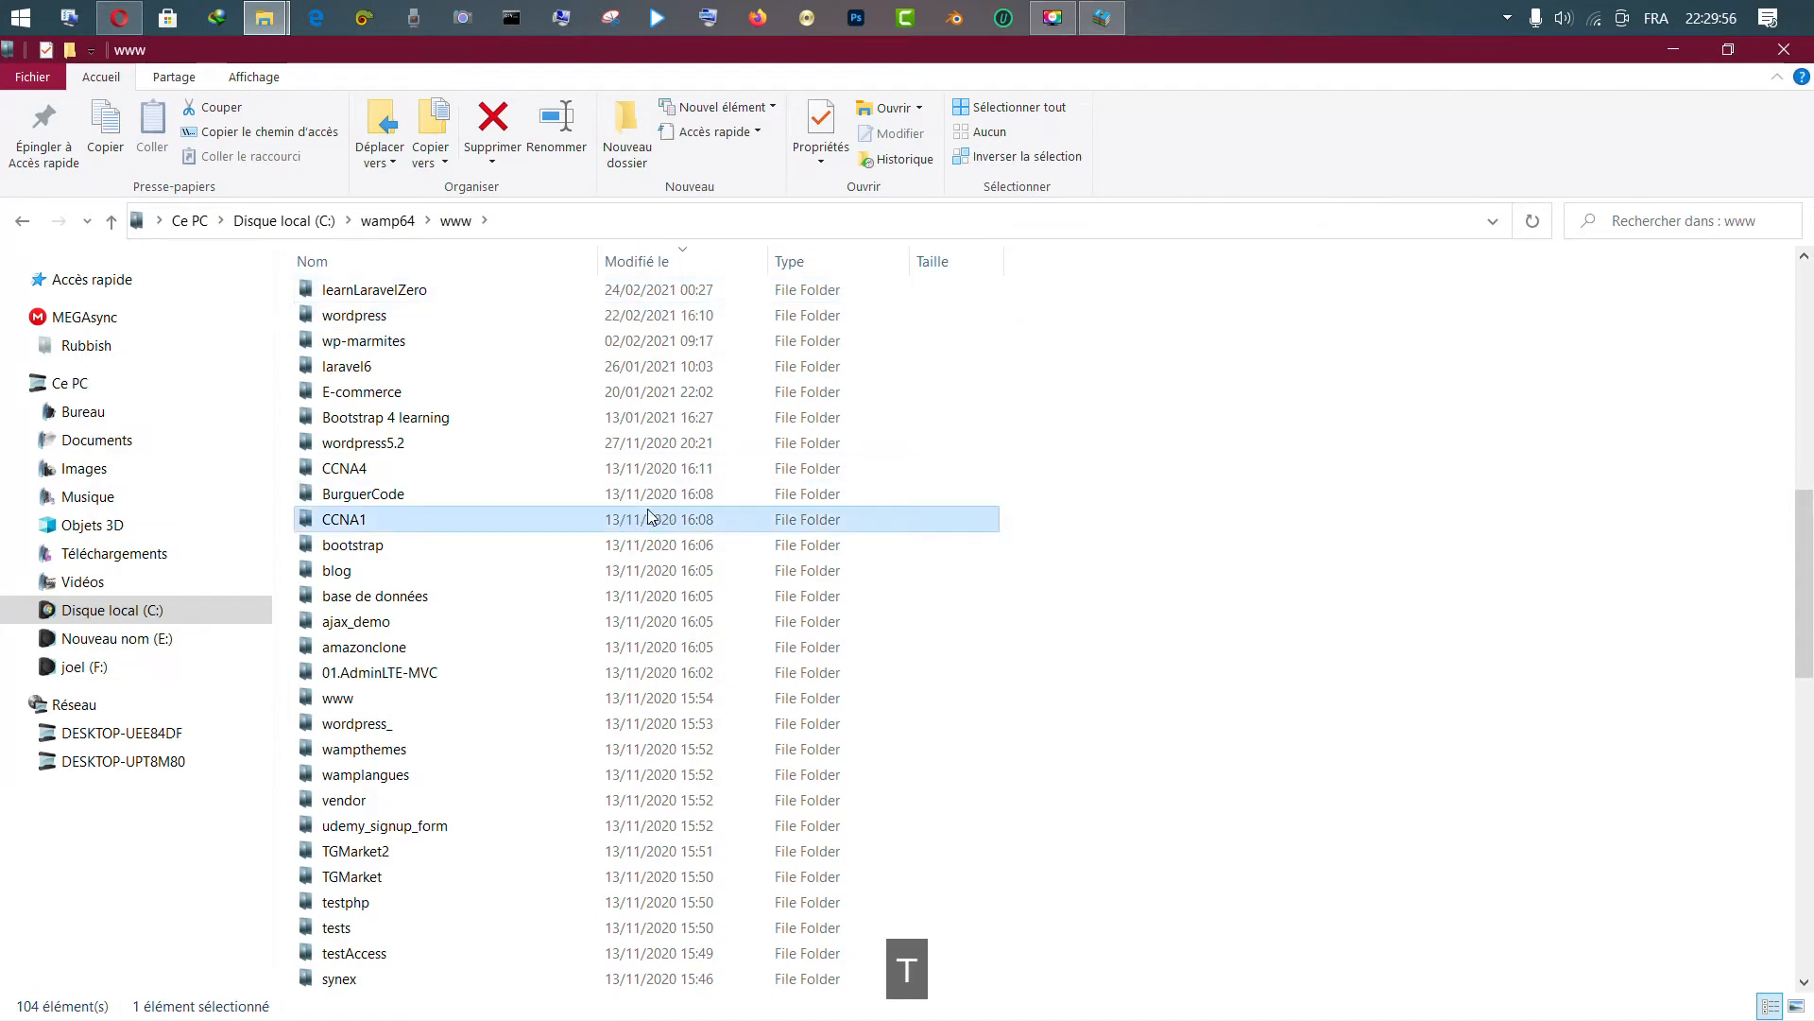
key("t")
key("t")
key("t")
key("t")
key("t")
key("t")
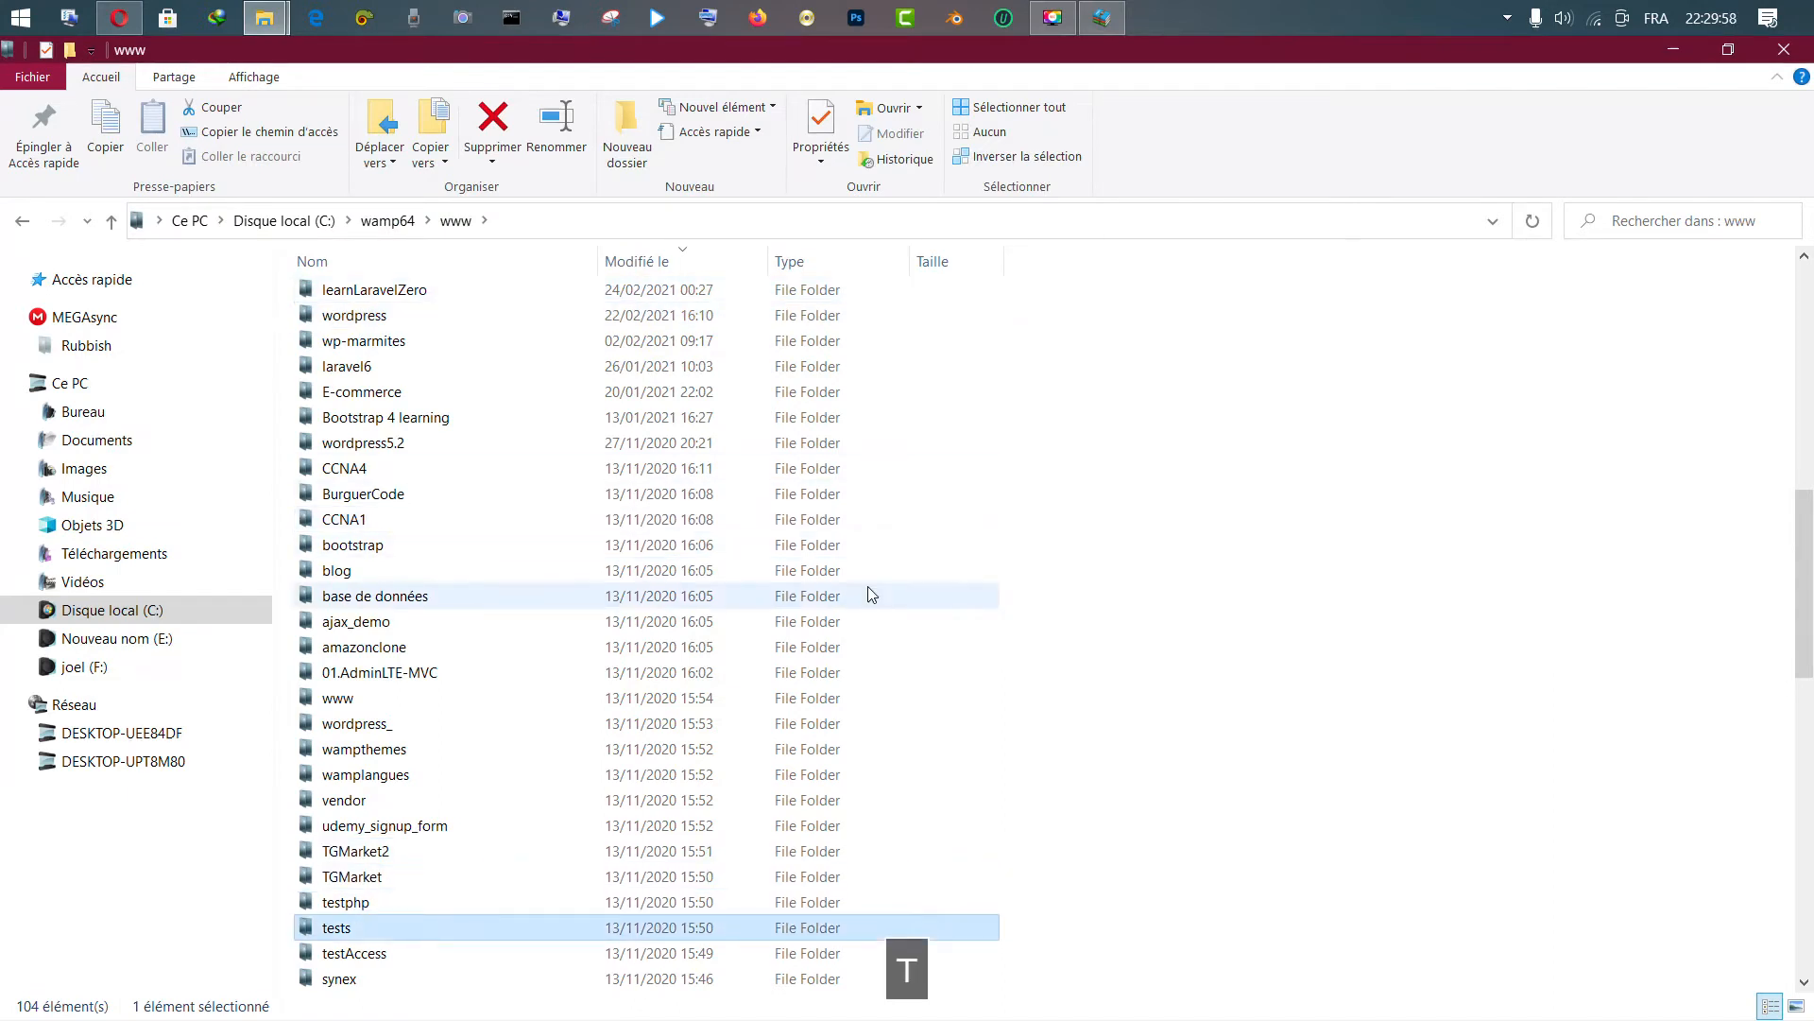
key("t")
key("t")
key("t")
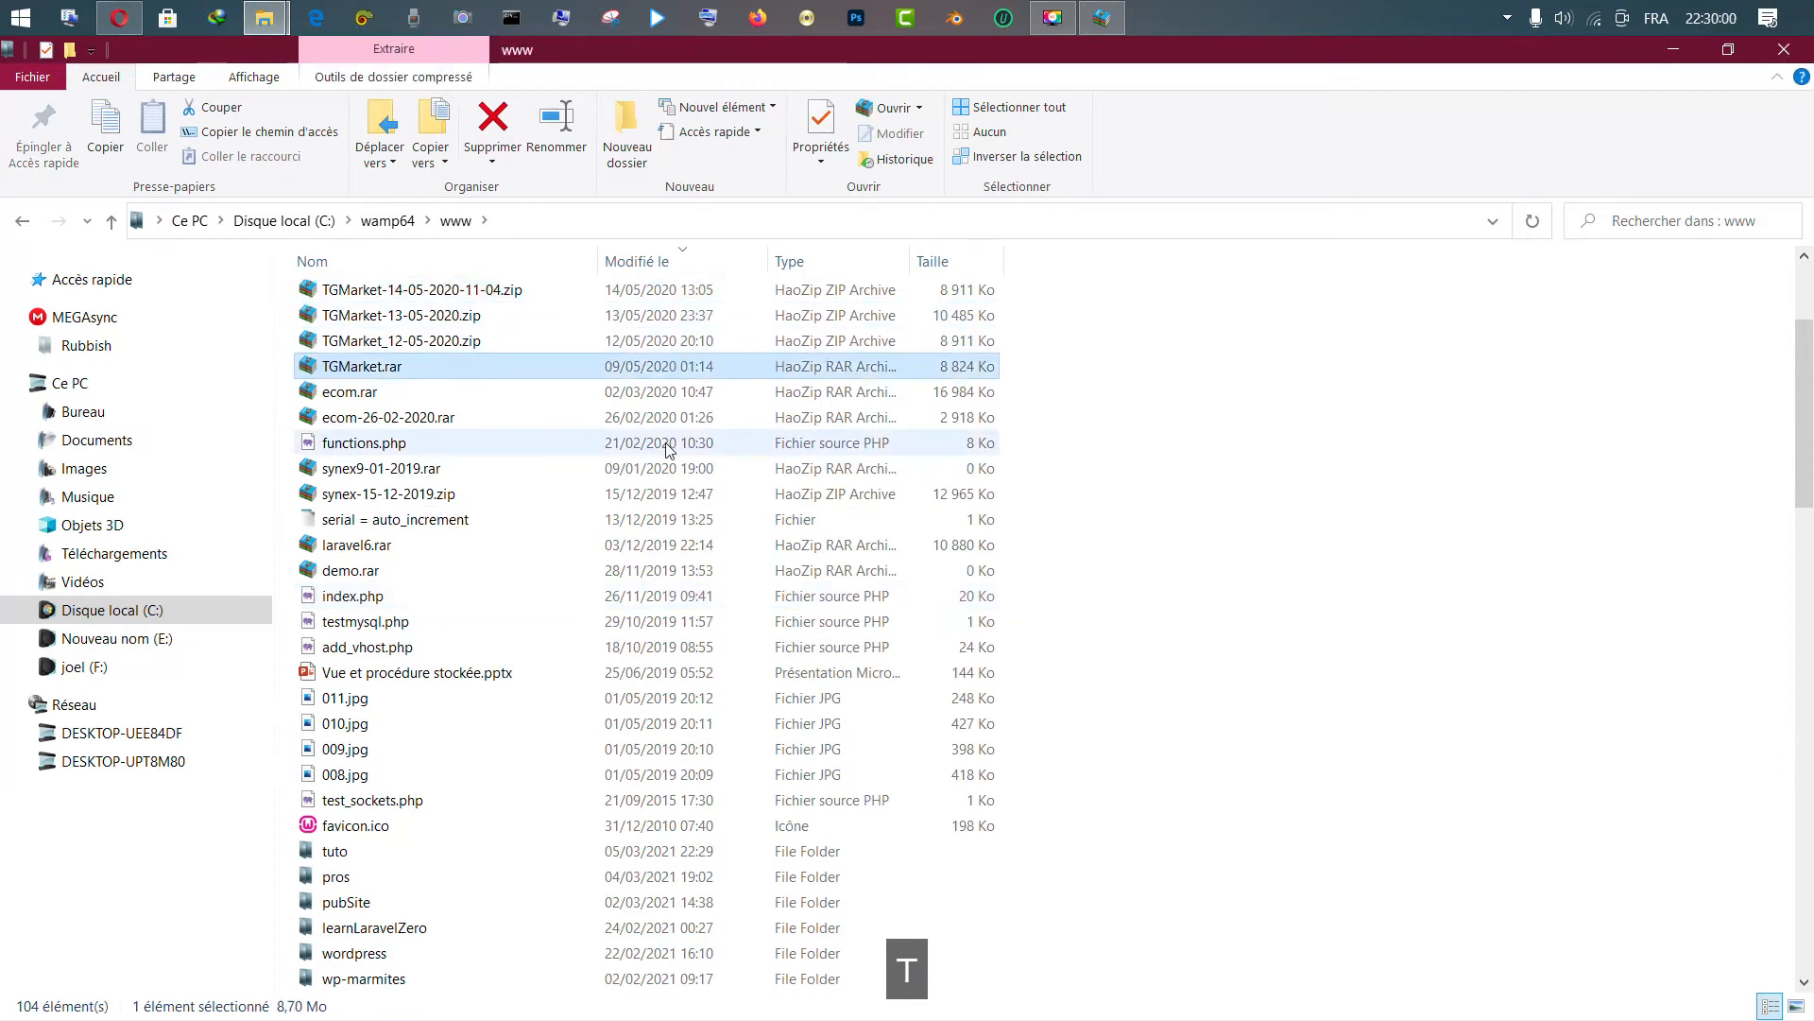
double_click(337, 852)
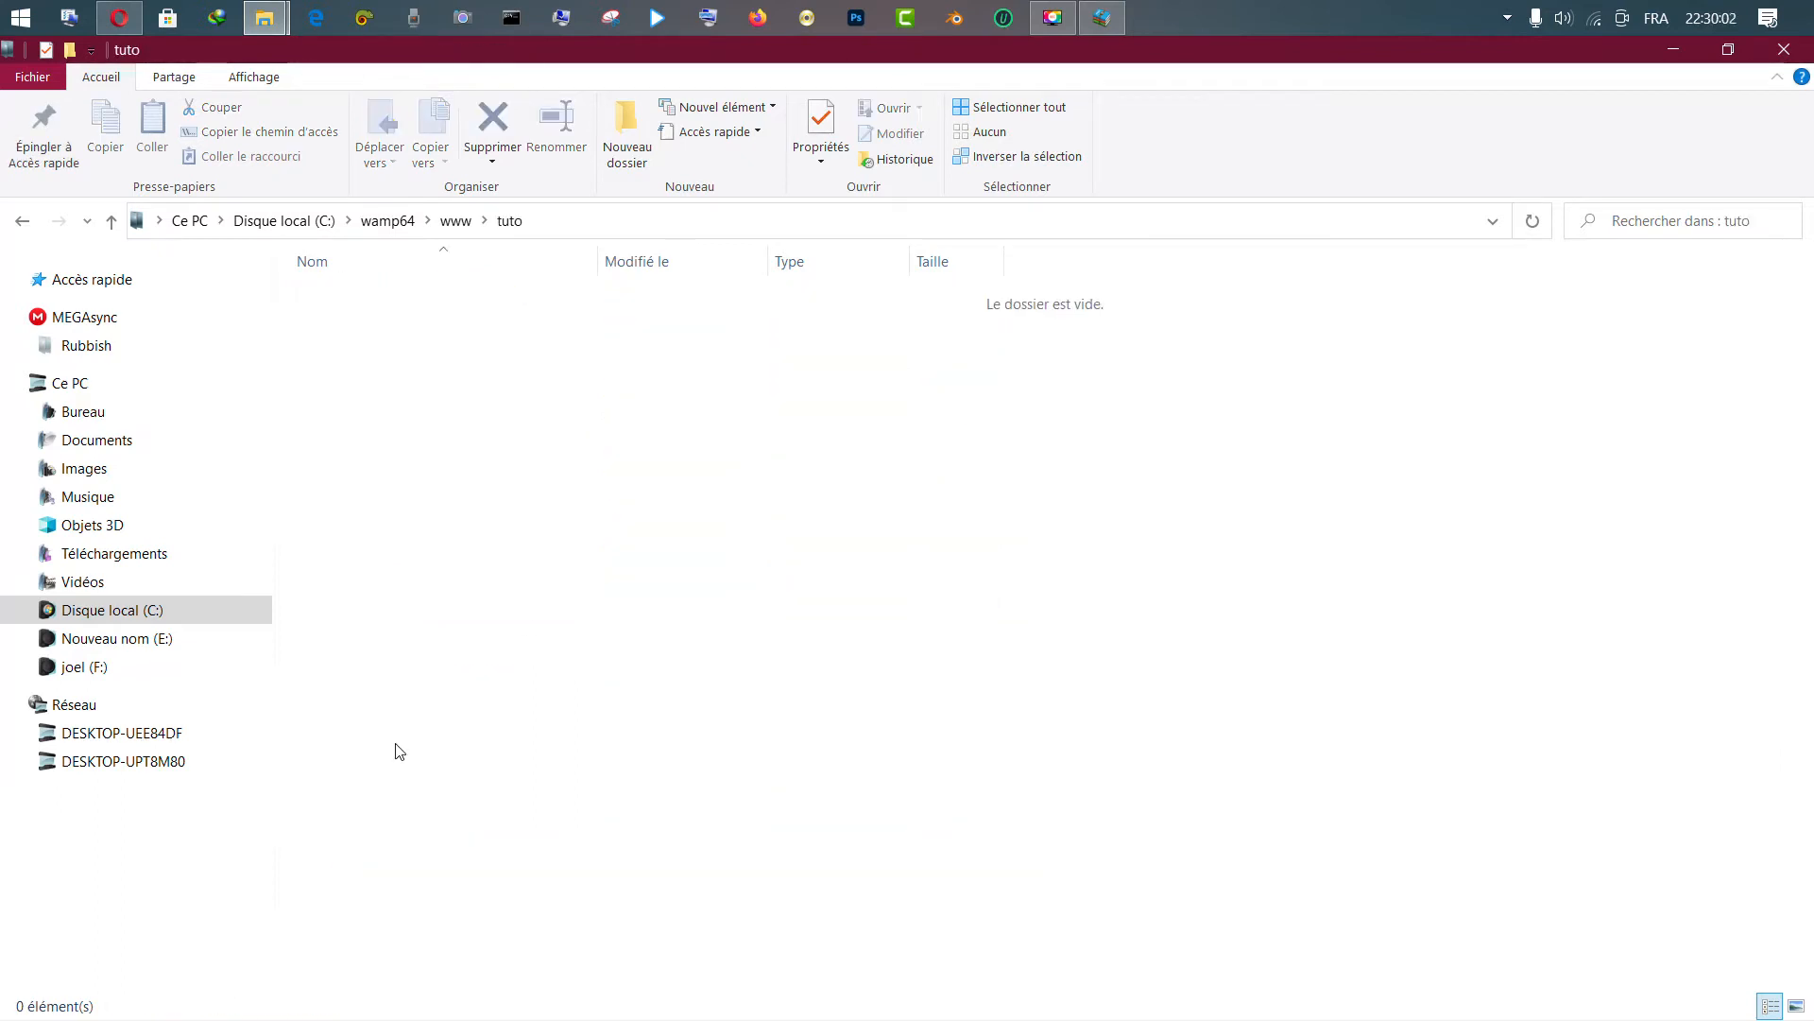
Extract the wordpress folder from the archive into tuto, then close the HaoZip window
left_click(1102, 17)
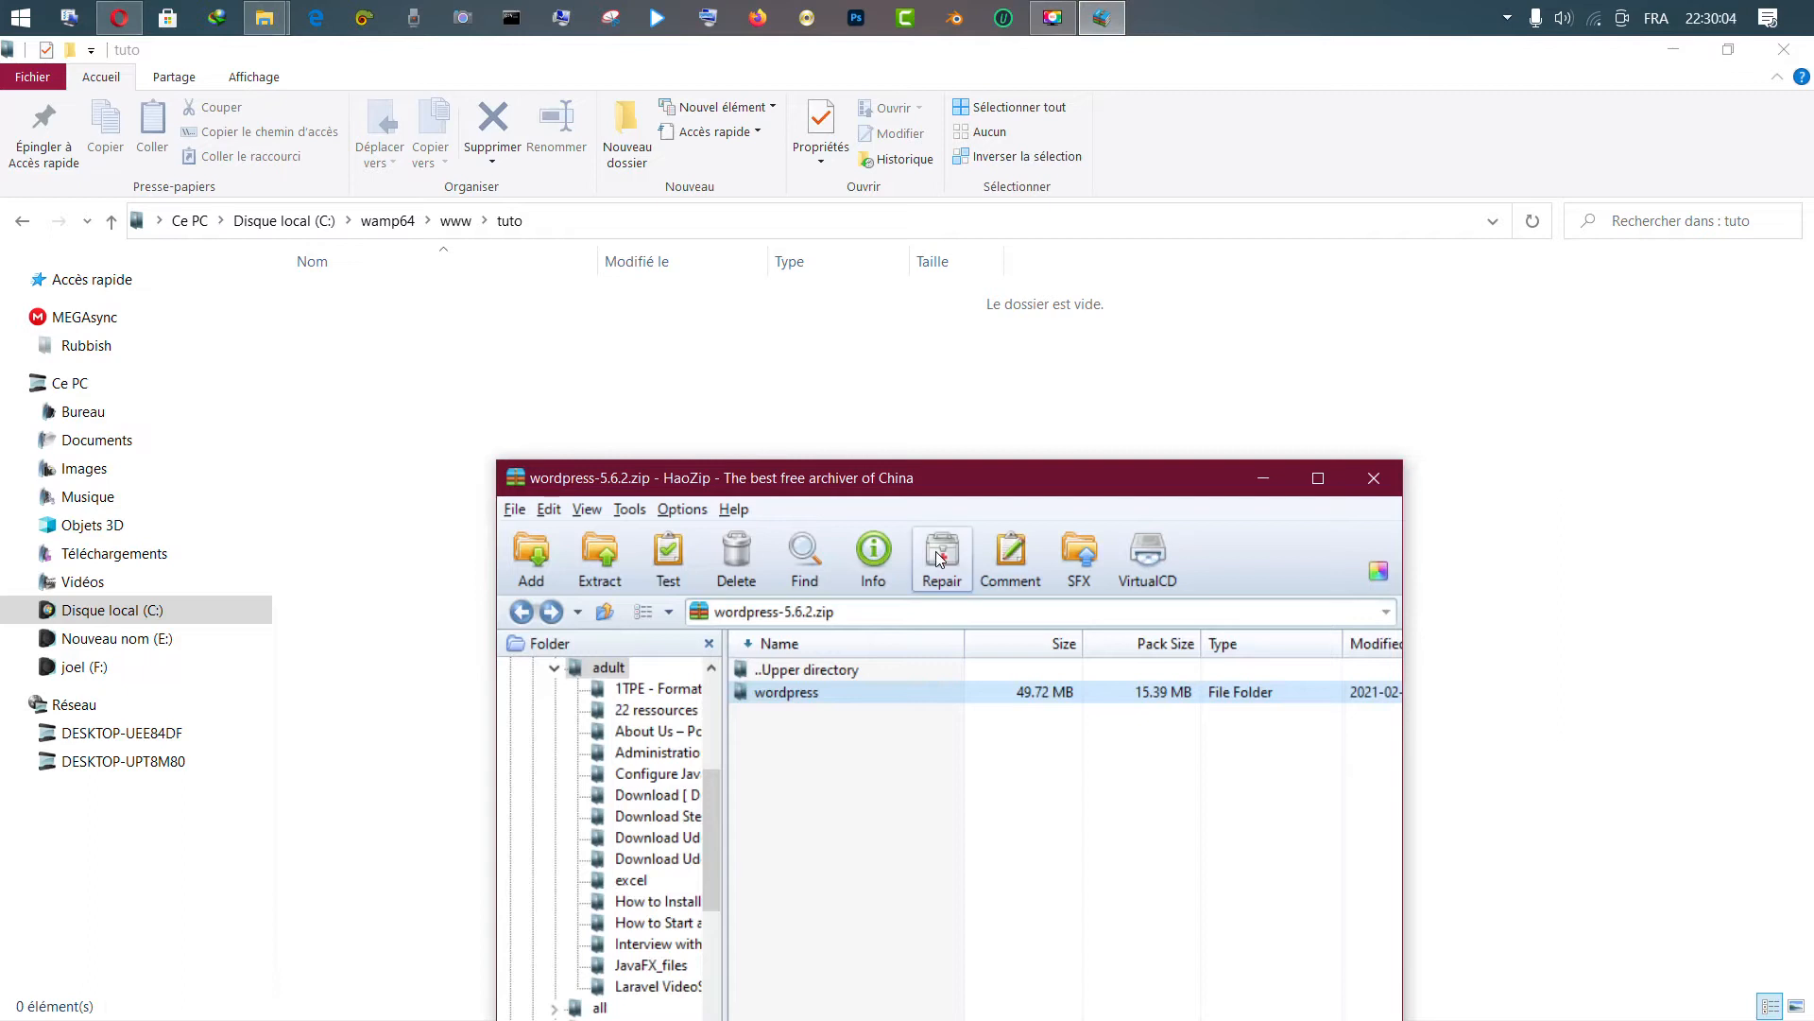
left_click_drag(806, 699, 642, 376)
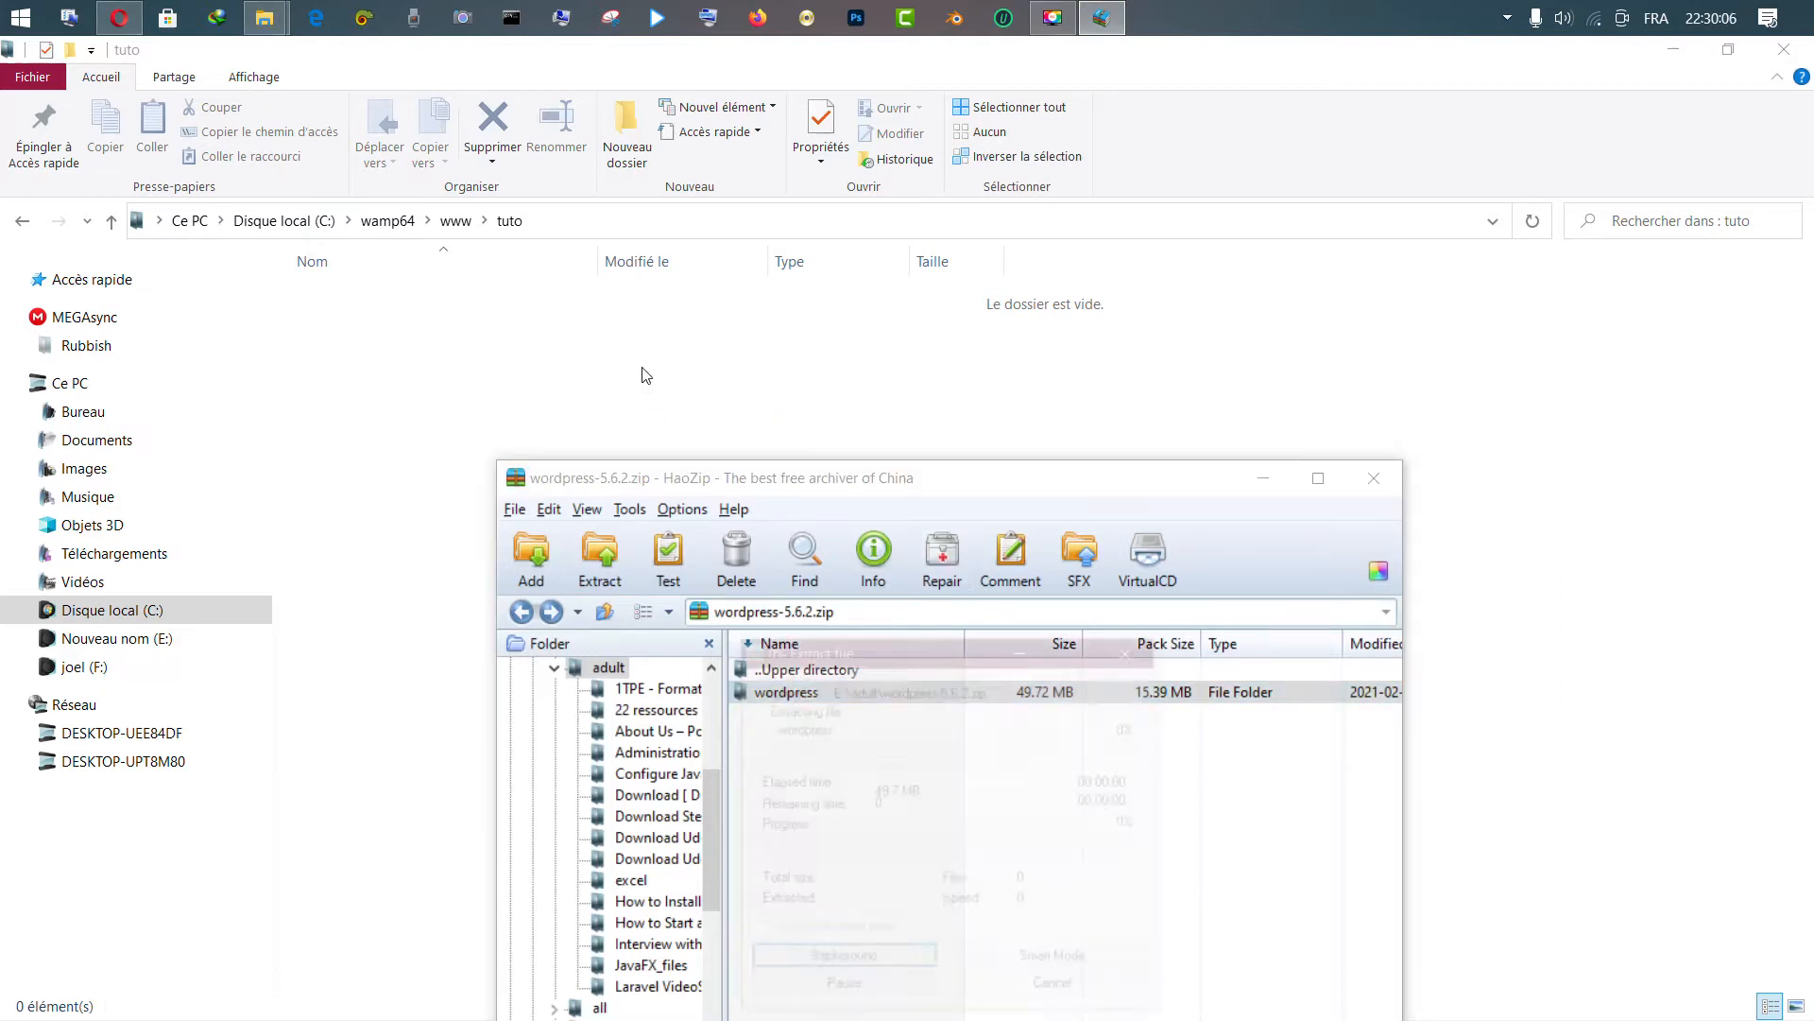
left_click_drag(955, 650, 990, 283)
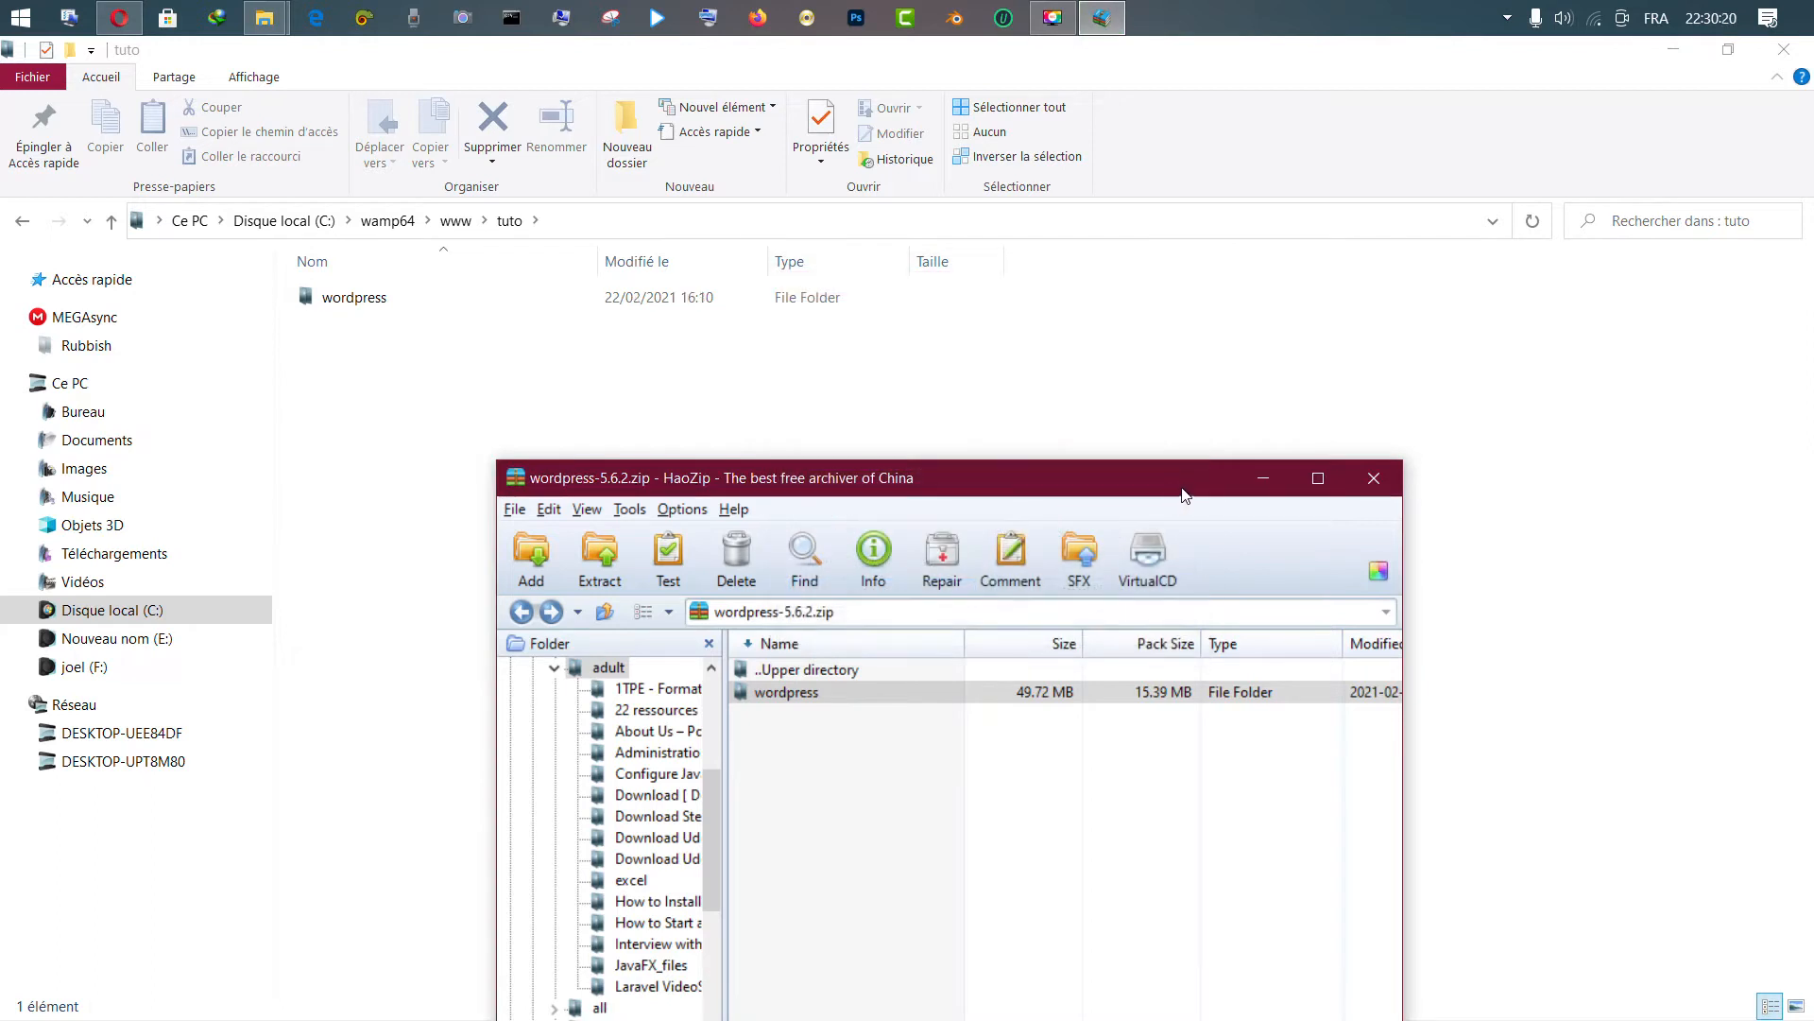
left_click(1377, 482)
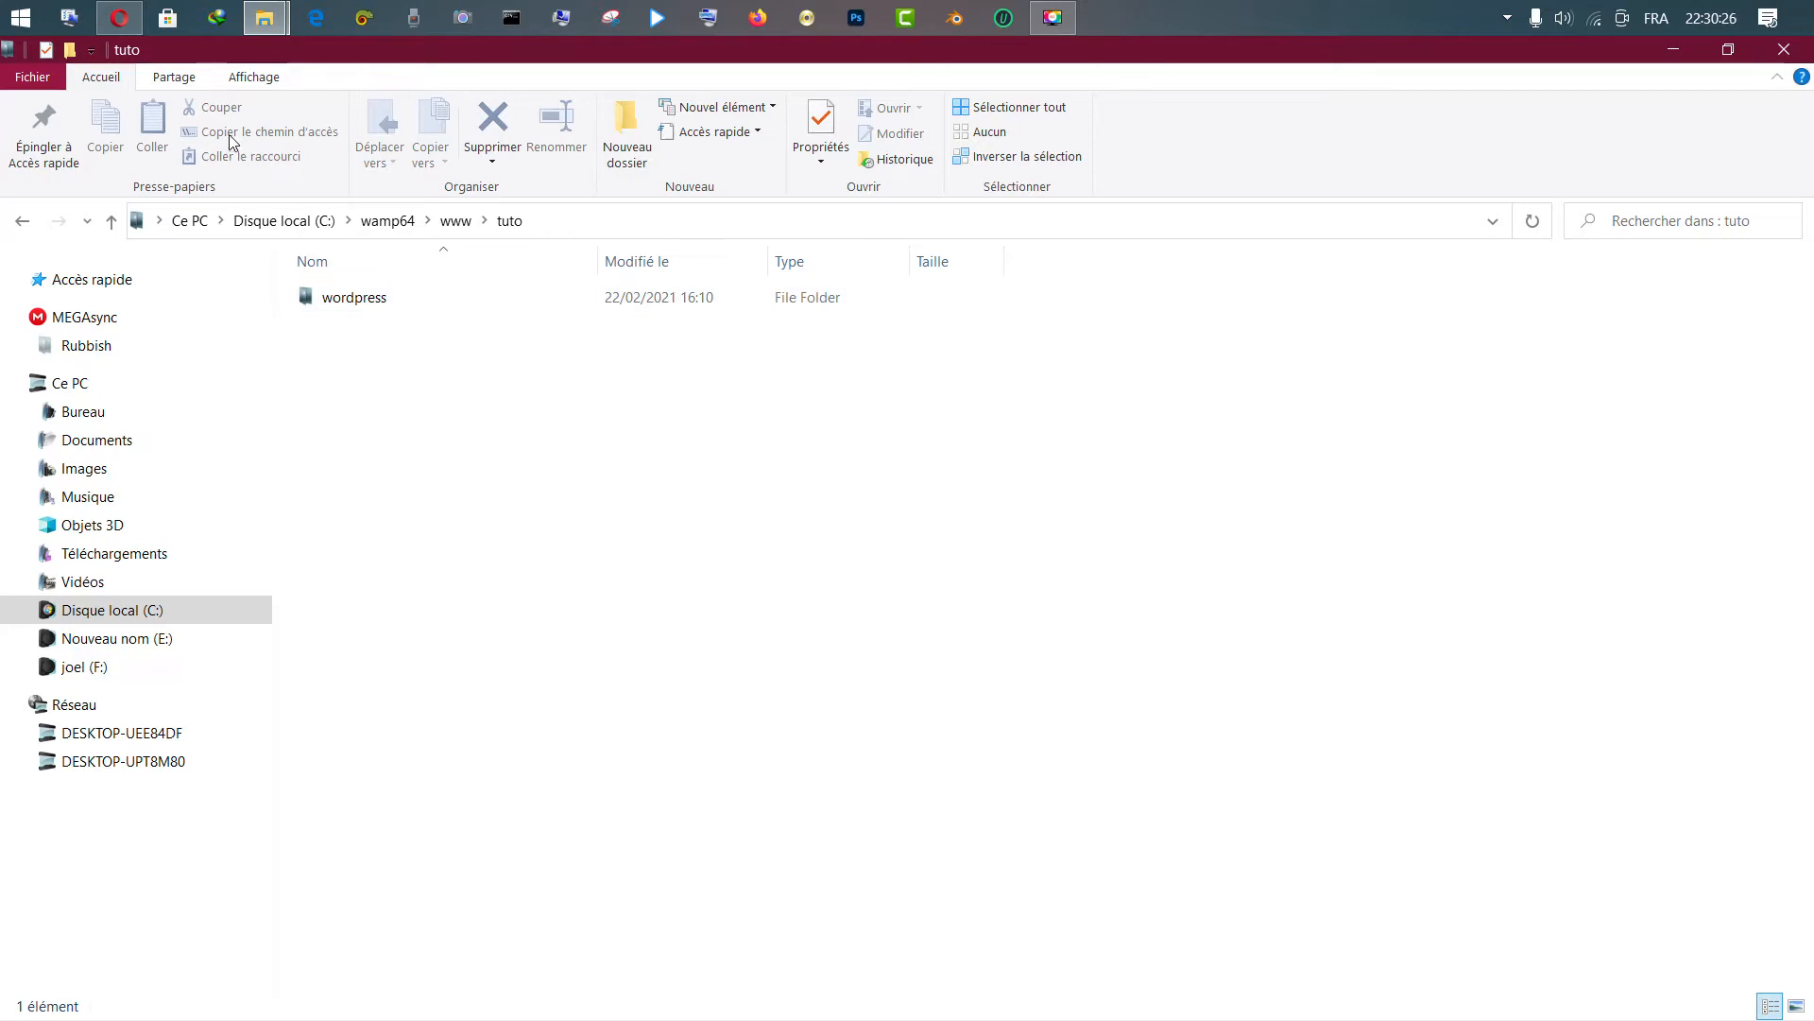
Restore the browser to a smaller window and open a new blank tab
left_click(125, 21)
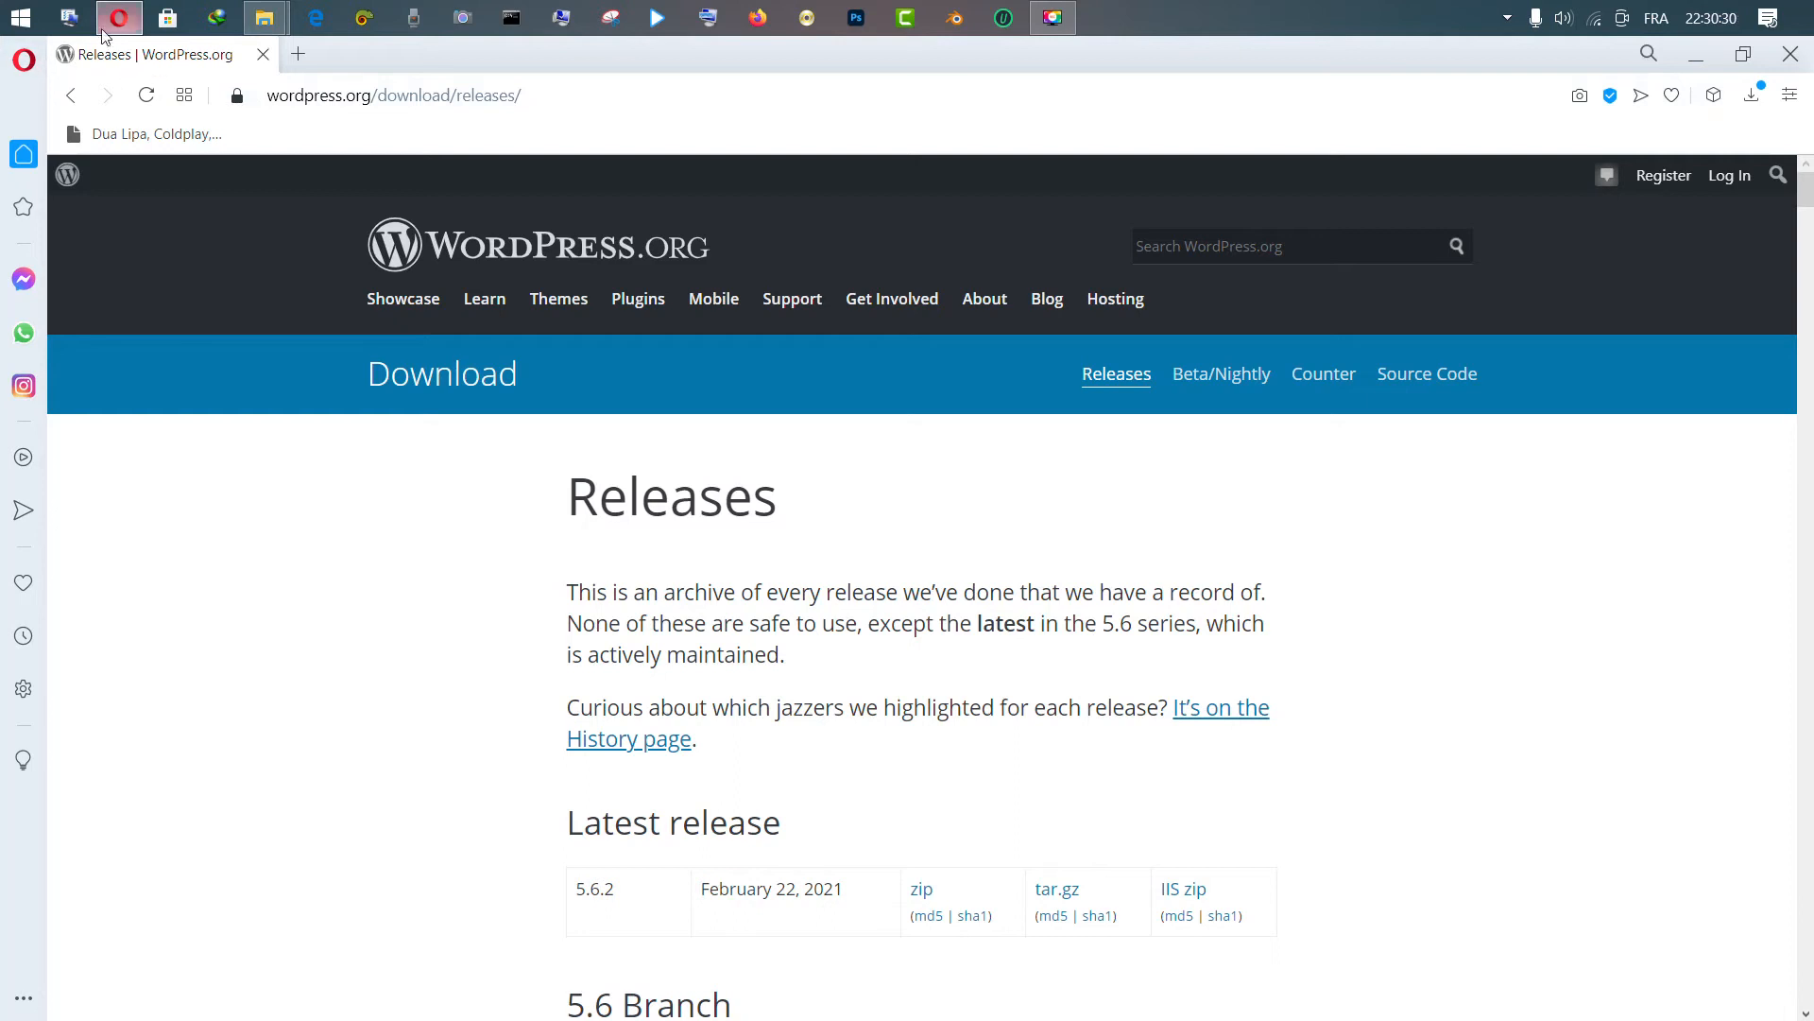
left_click_drag(423, 55, 922, 410)
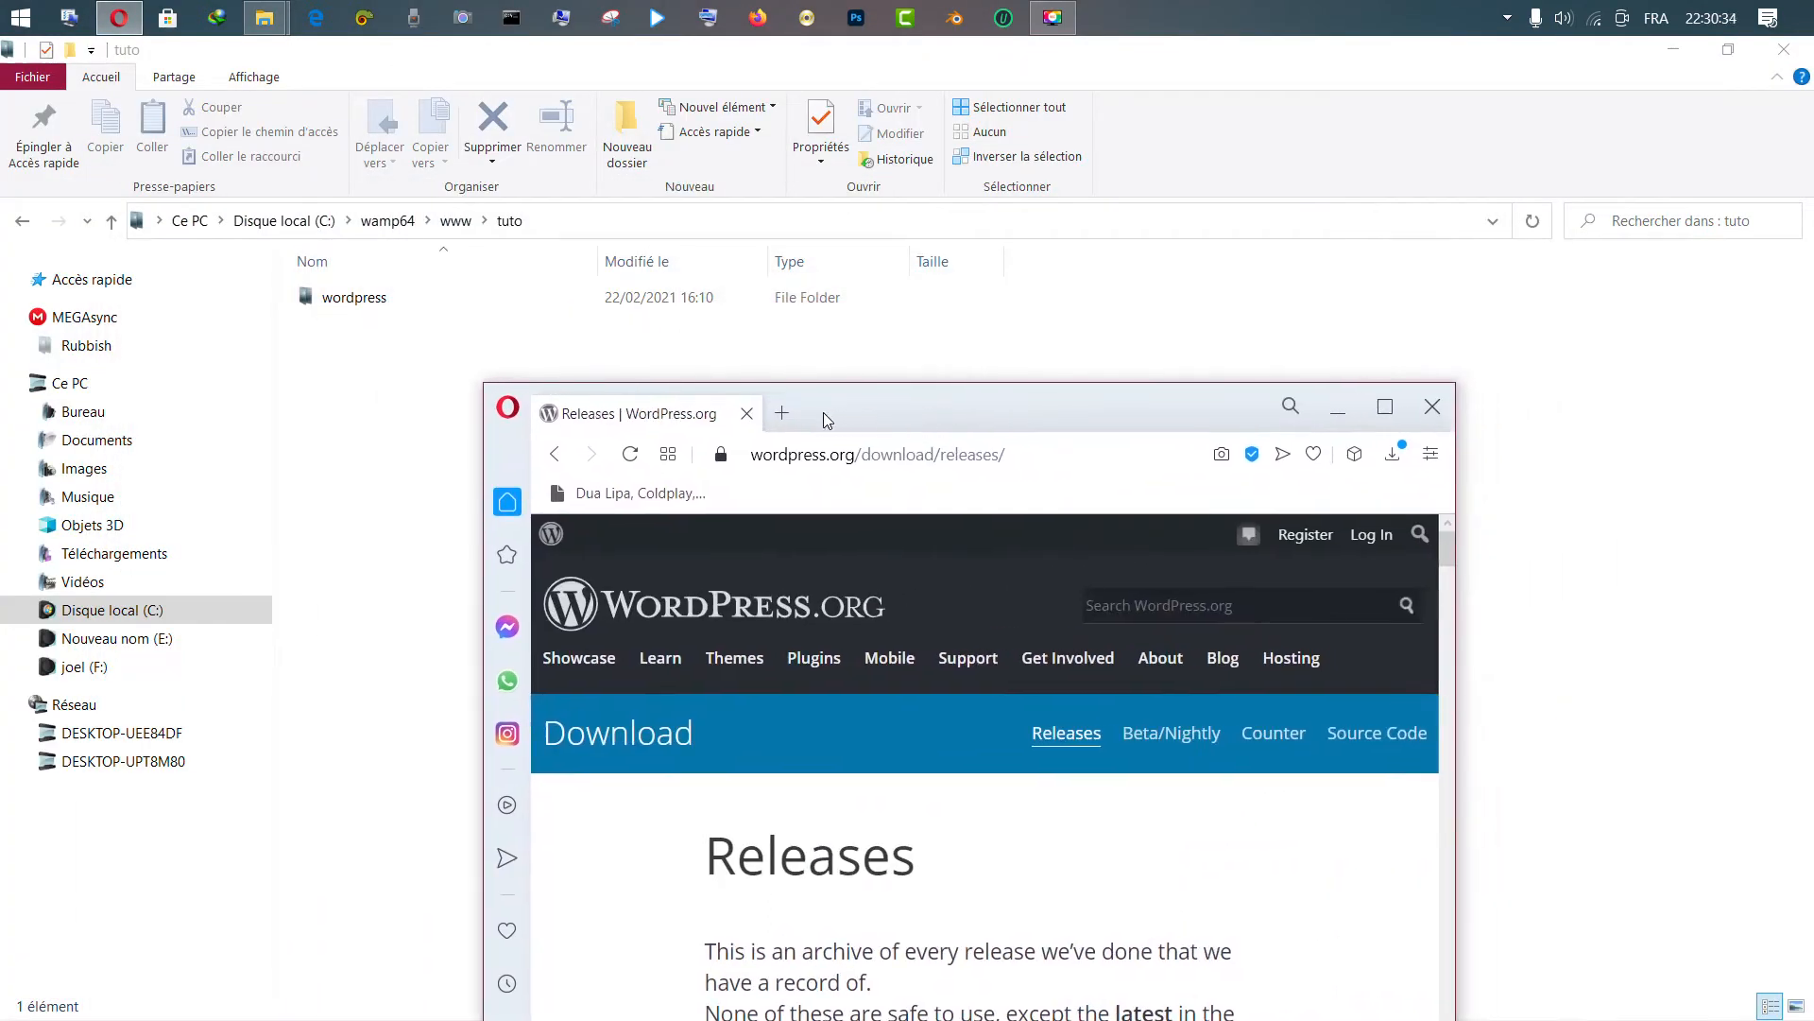
left_click(783, 412)
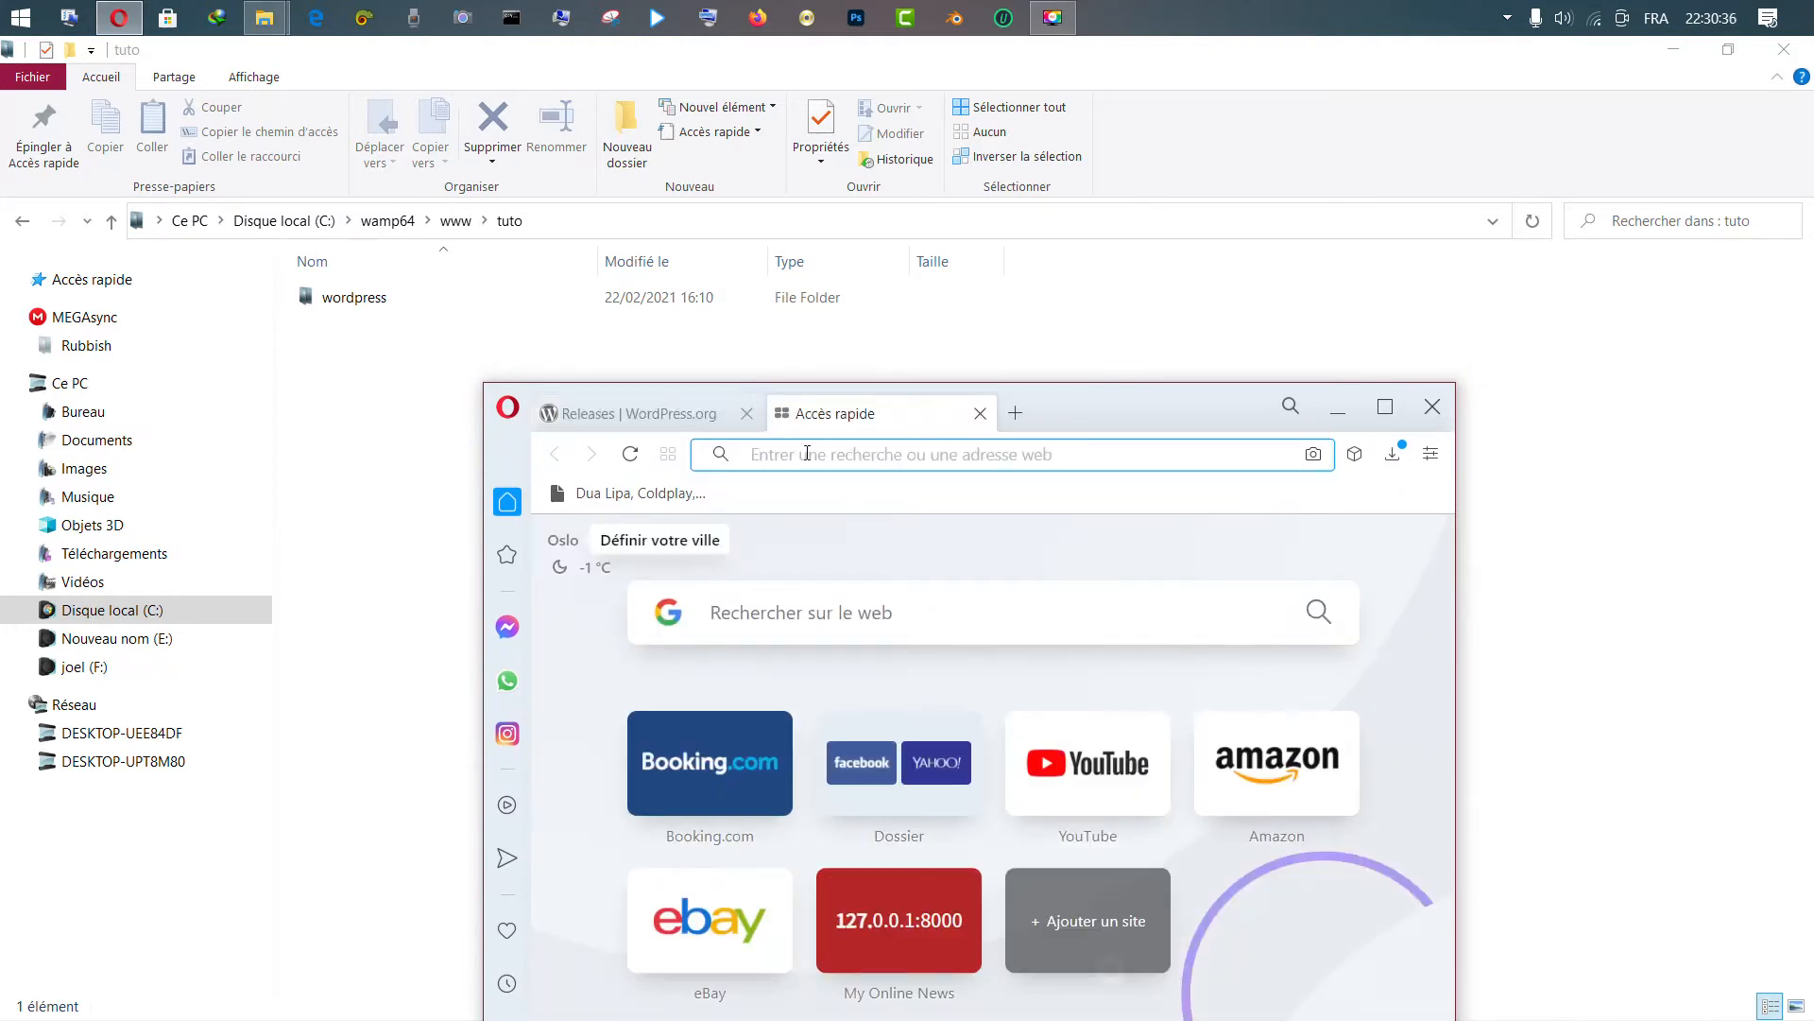
Show the desktop and launch Wampserver64 from a Start menu search for 'wamp'
left_click(1809, 17)
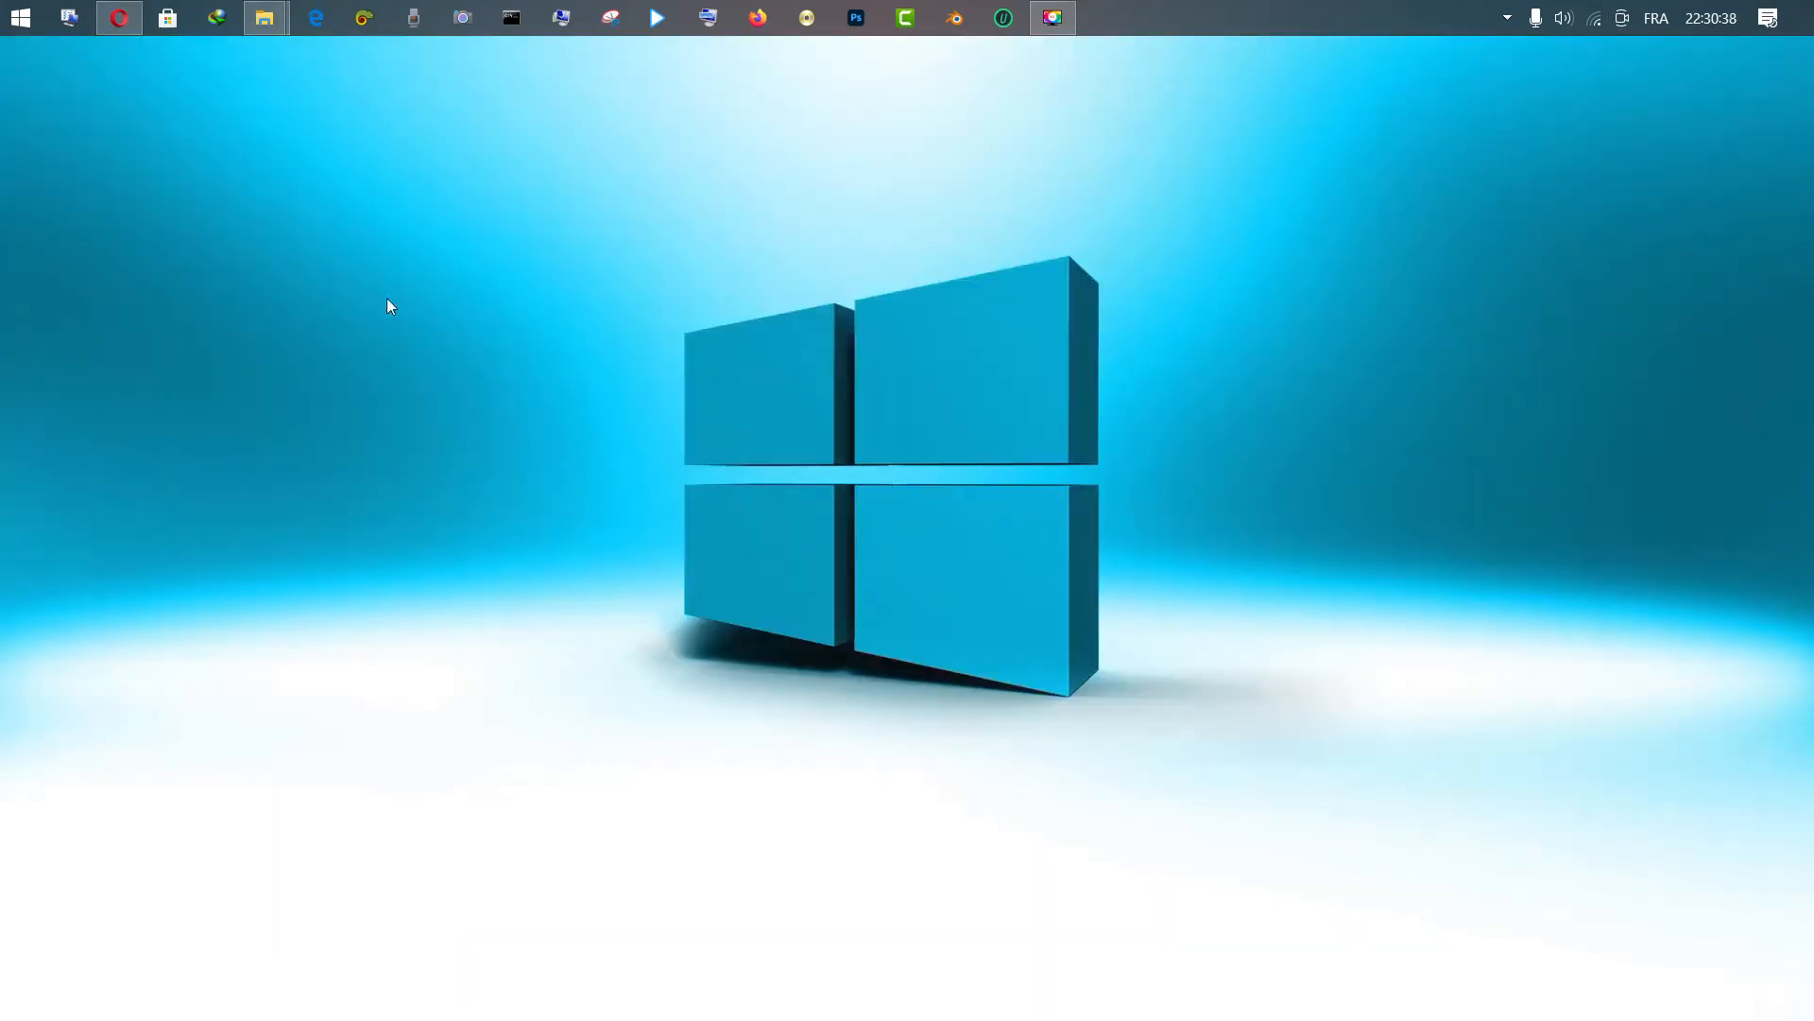
left_click(3, 8)
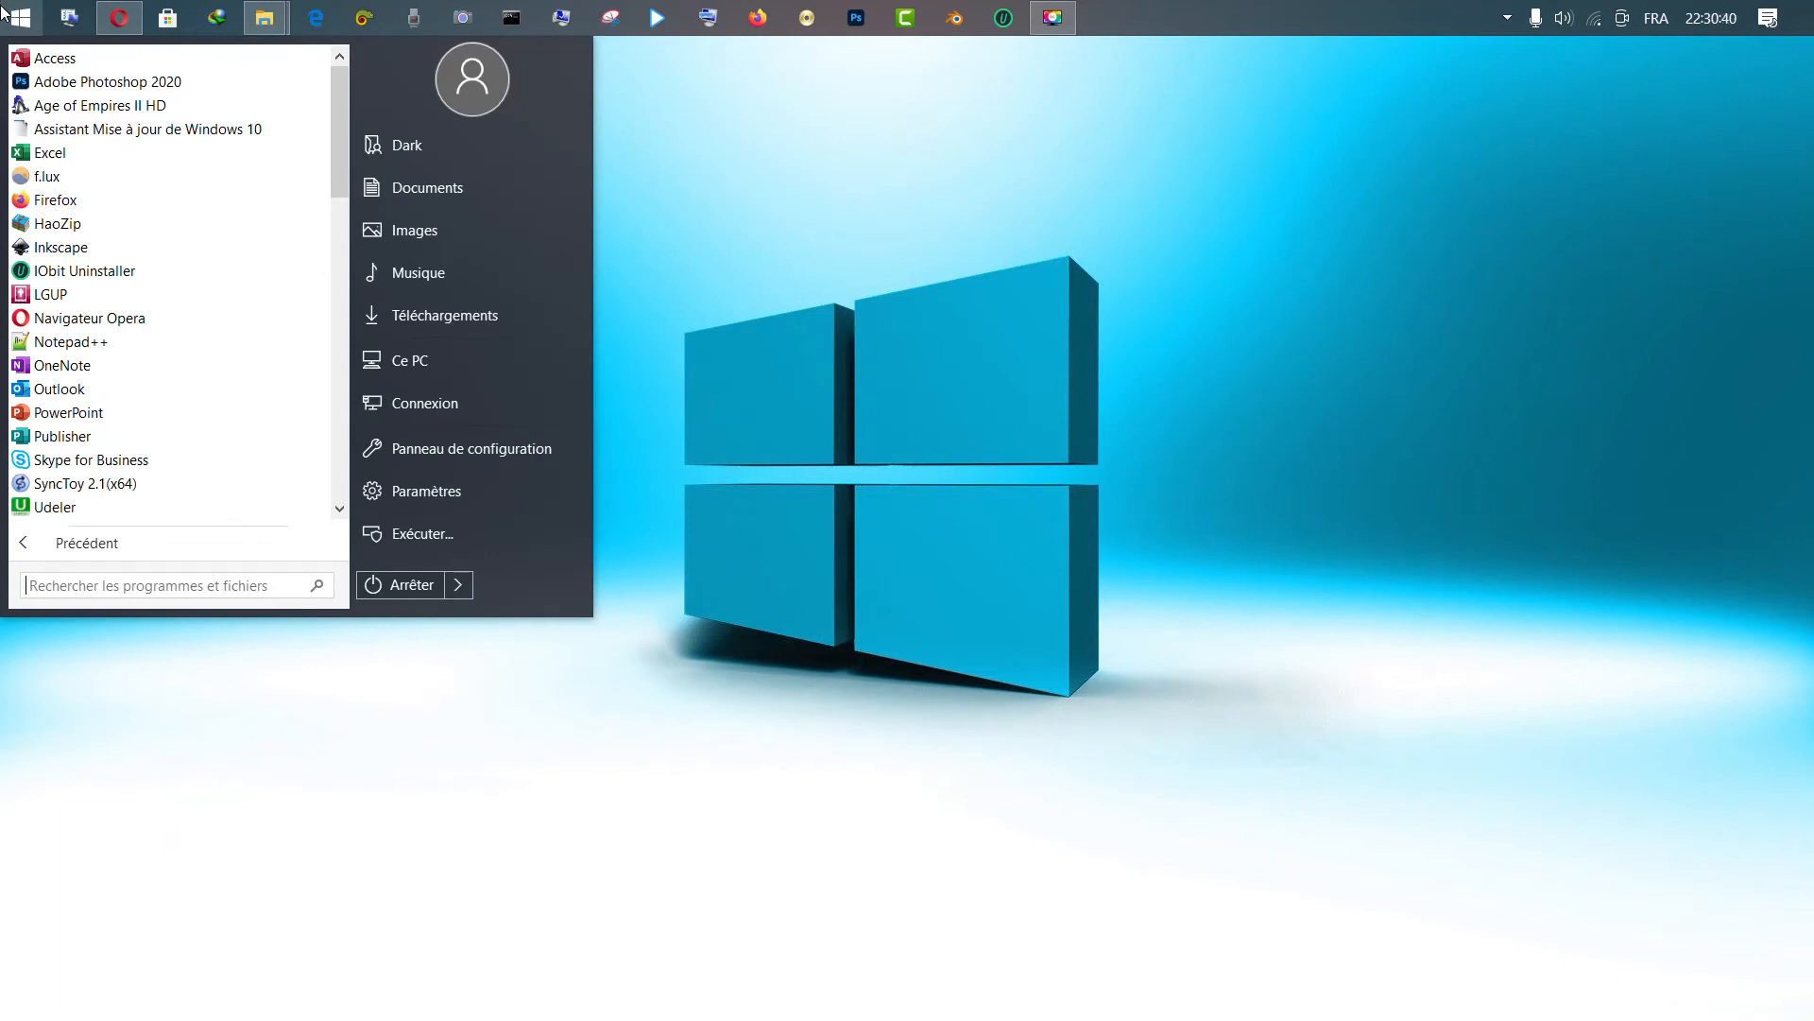
type("wamp")
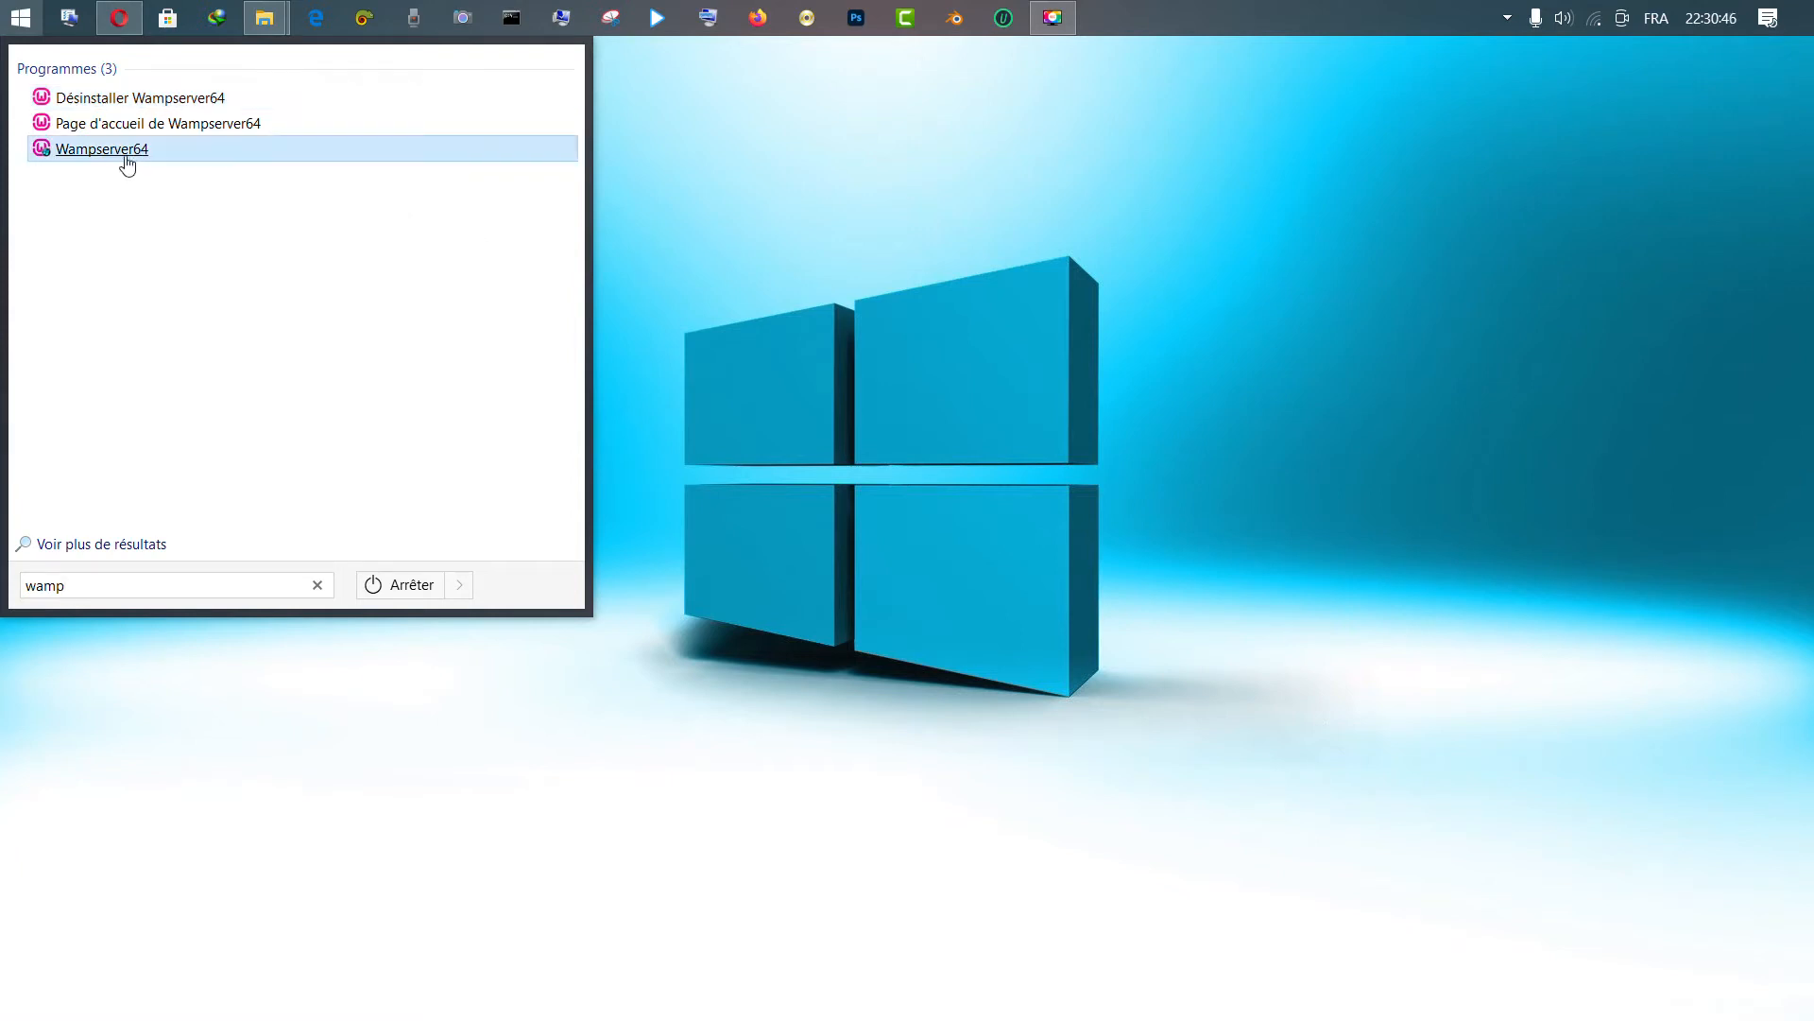
left_click_drag(120, 154, 1156, 6)
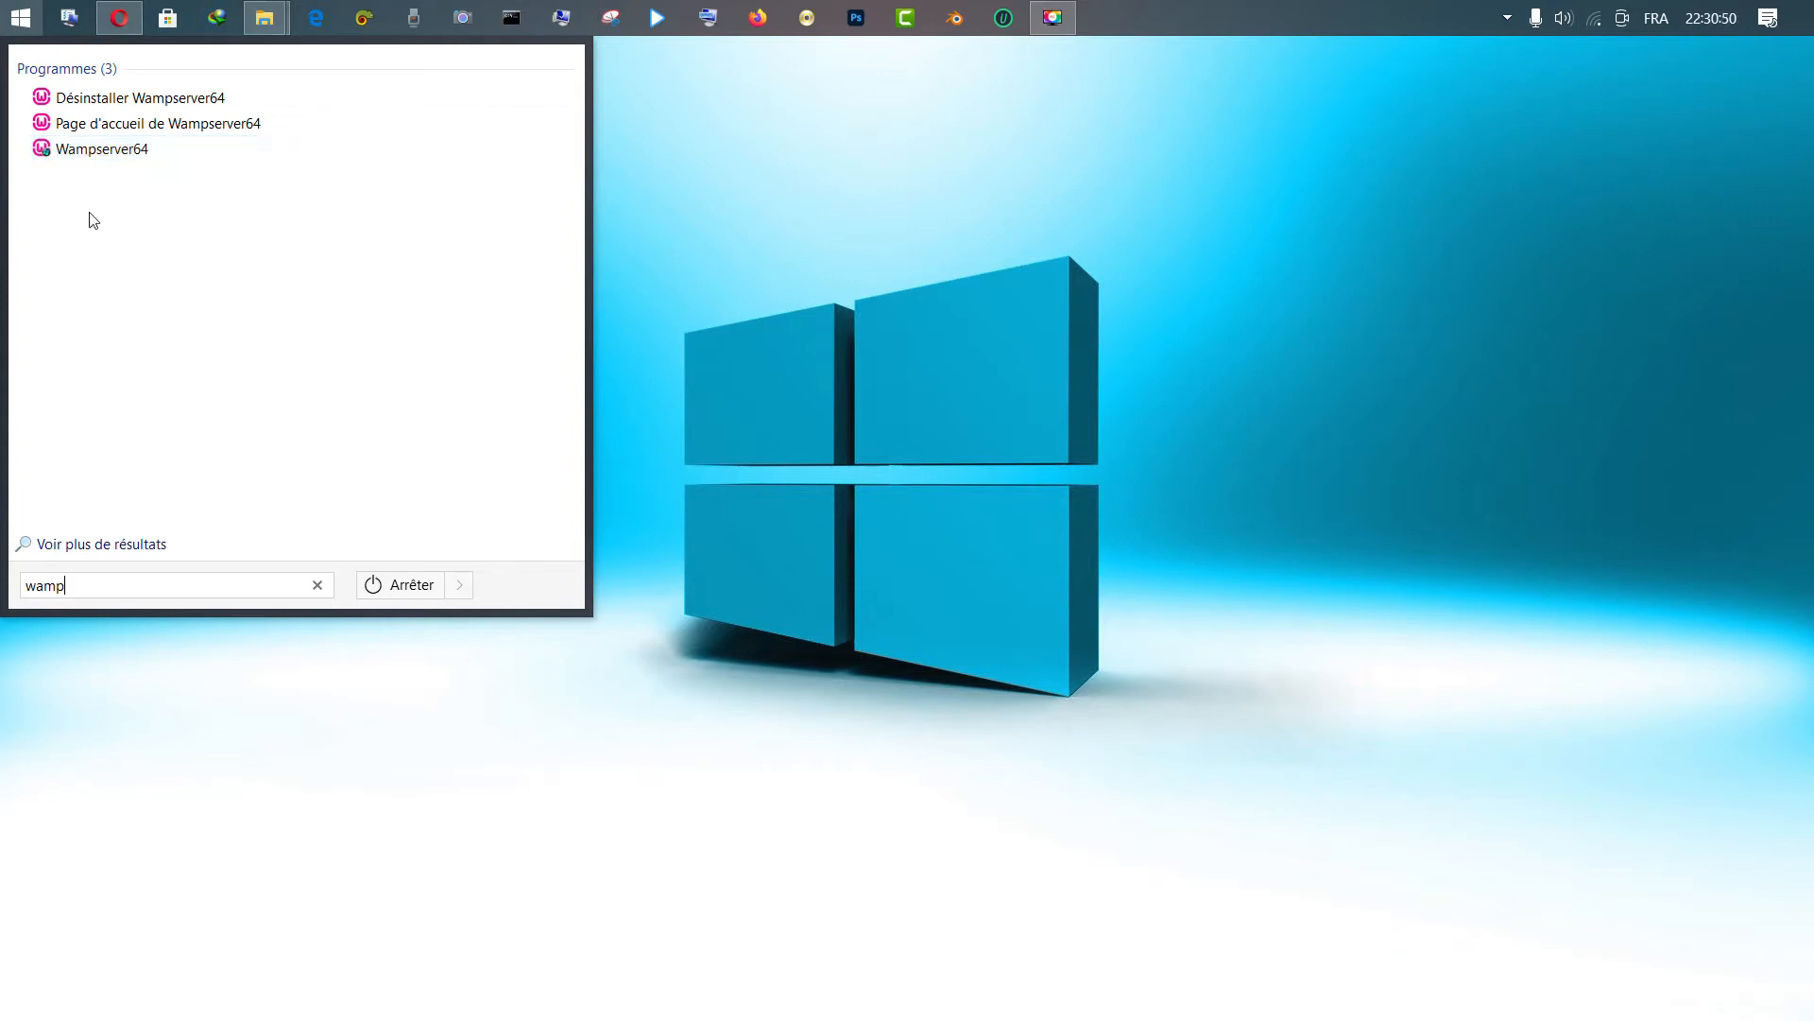
left_click(78, 152)
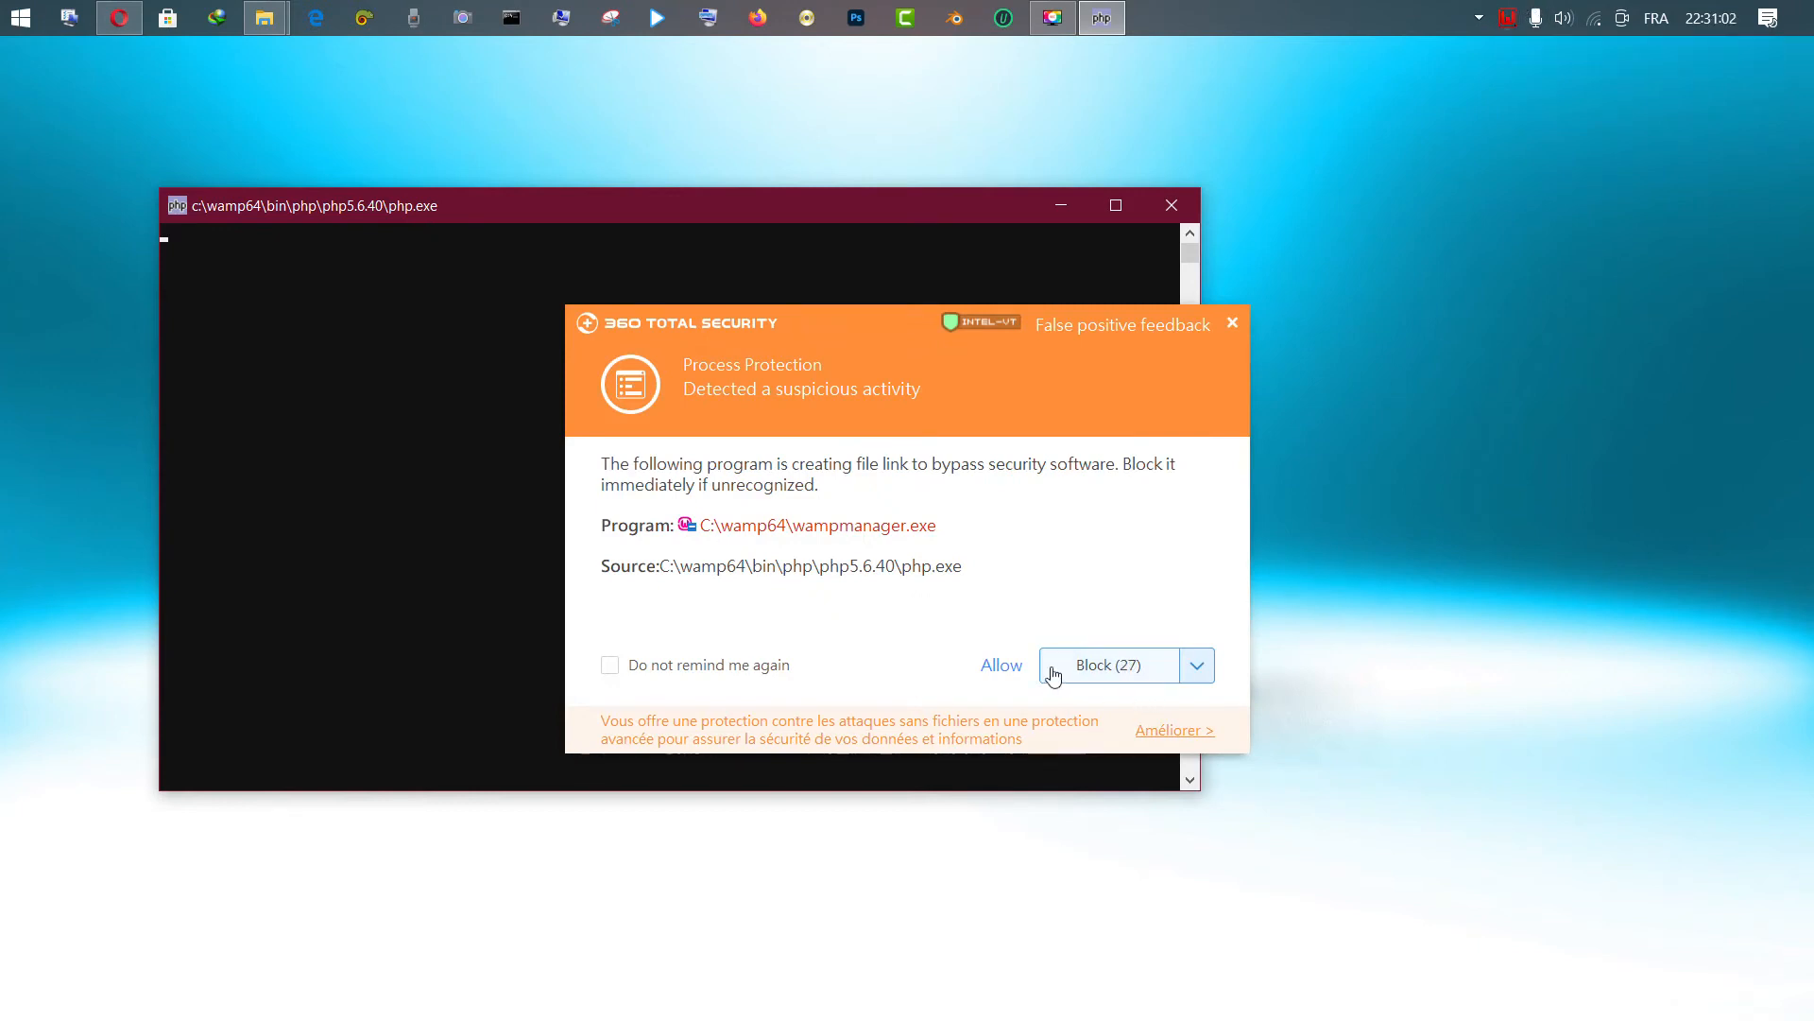
Choose Allow All for wampmanager.exe's flagged actions in the 360 Total Security alert
left_click(1201, 667)
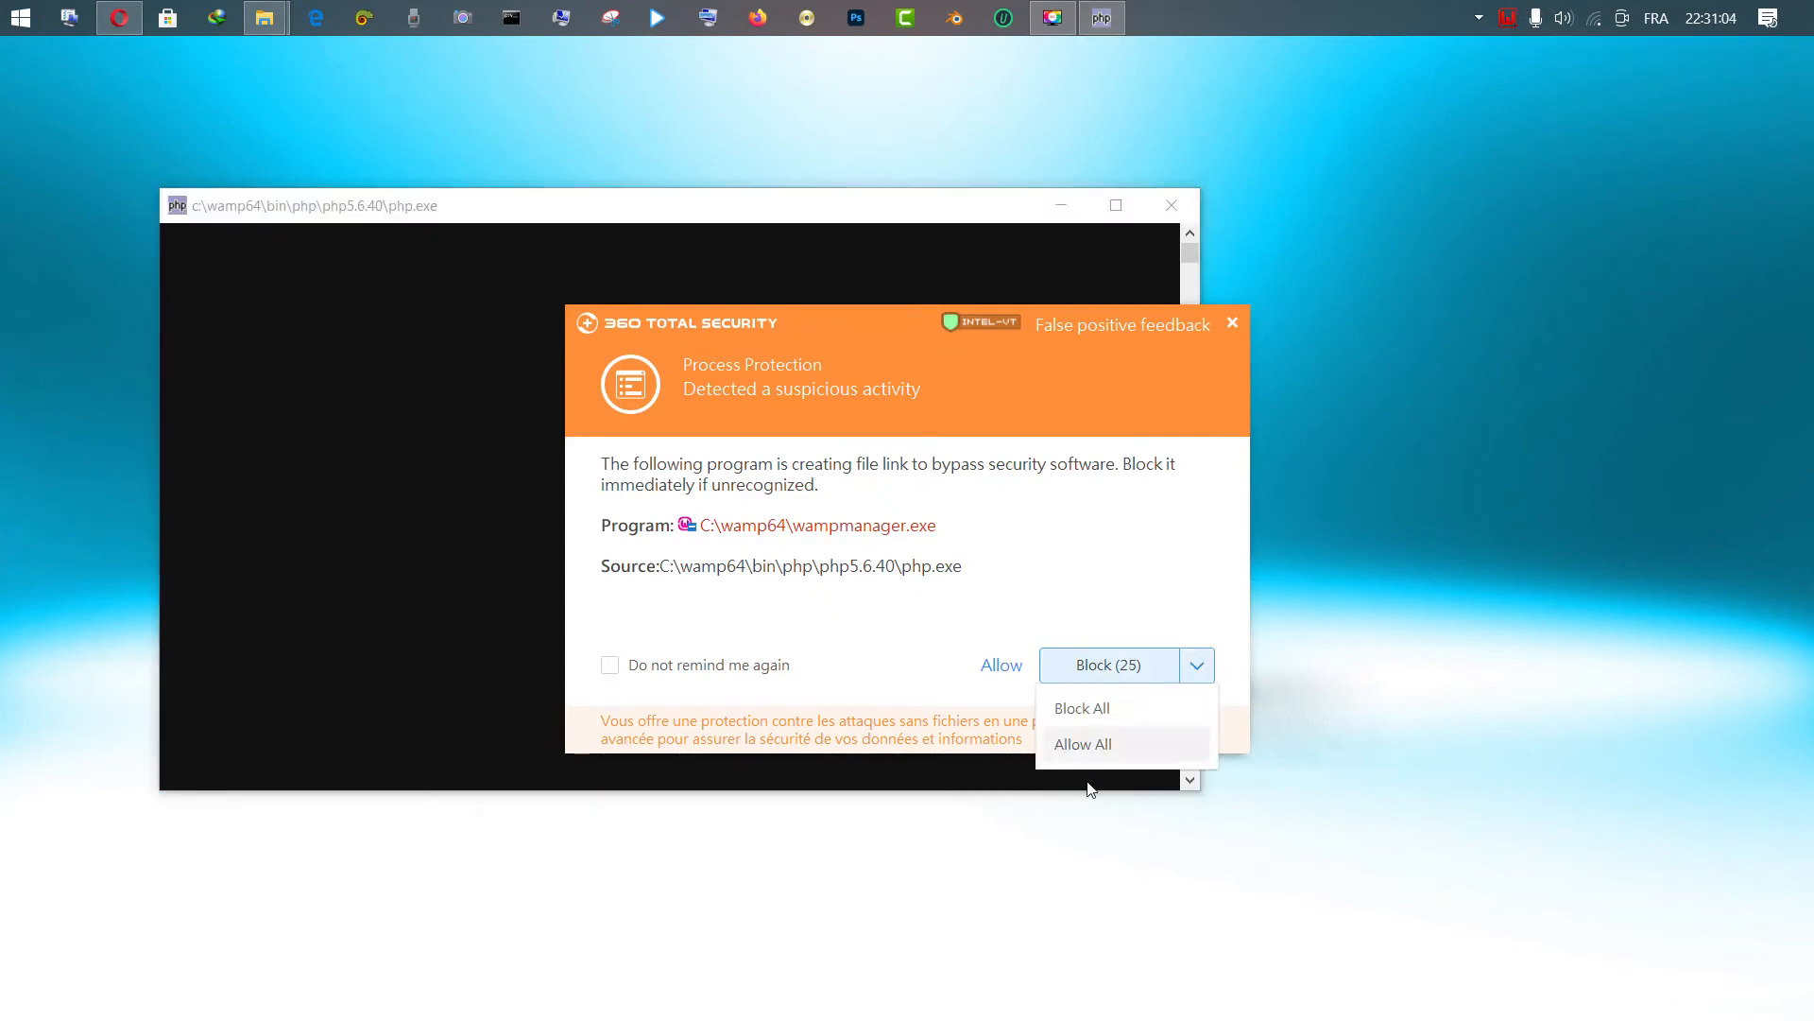
left_click(1071, 752)
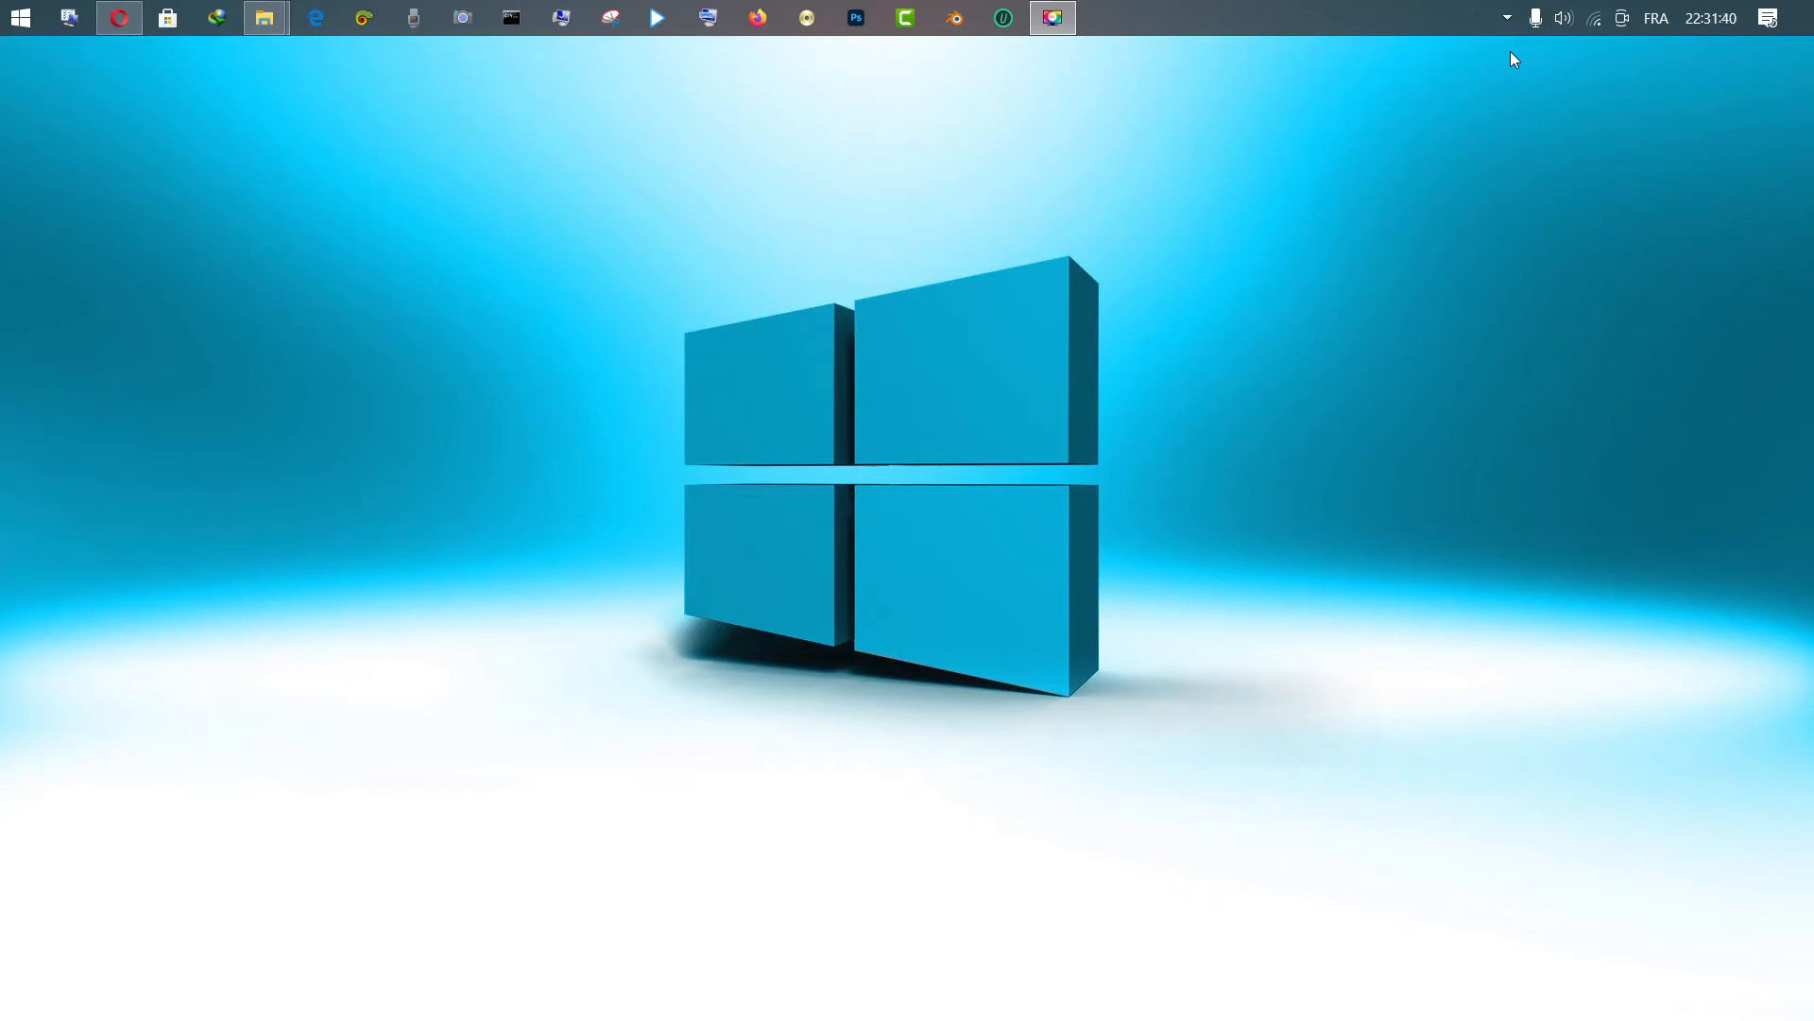
Reveal the hidden tray icons and look at the WAMP right-click settings menu
left_click(1509, 17)
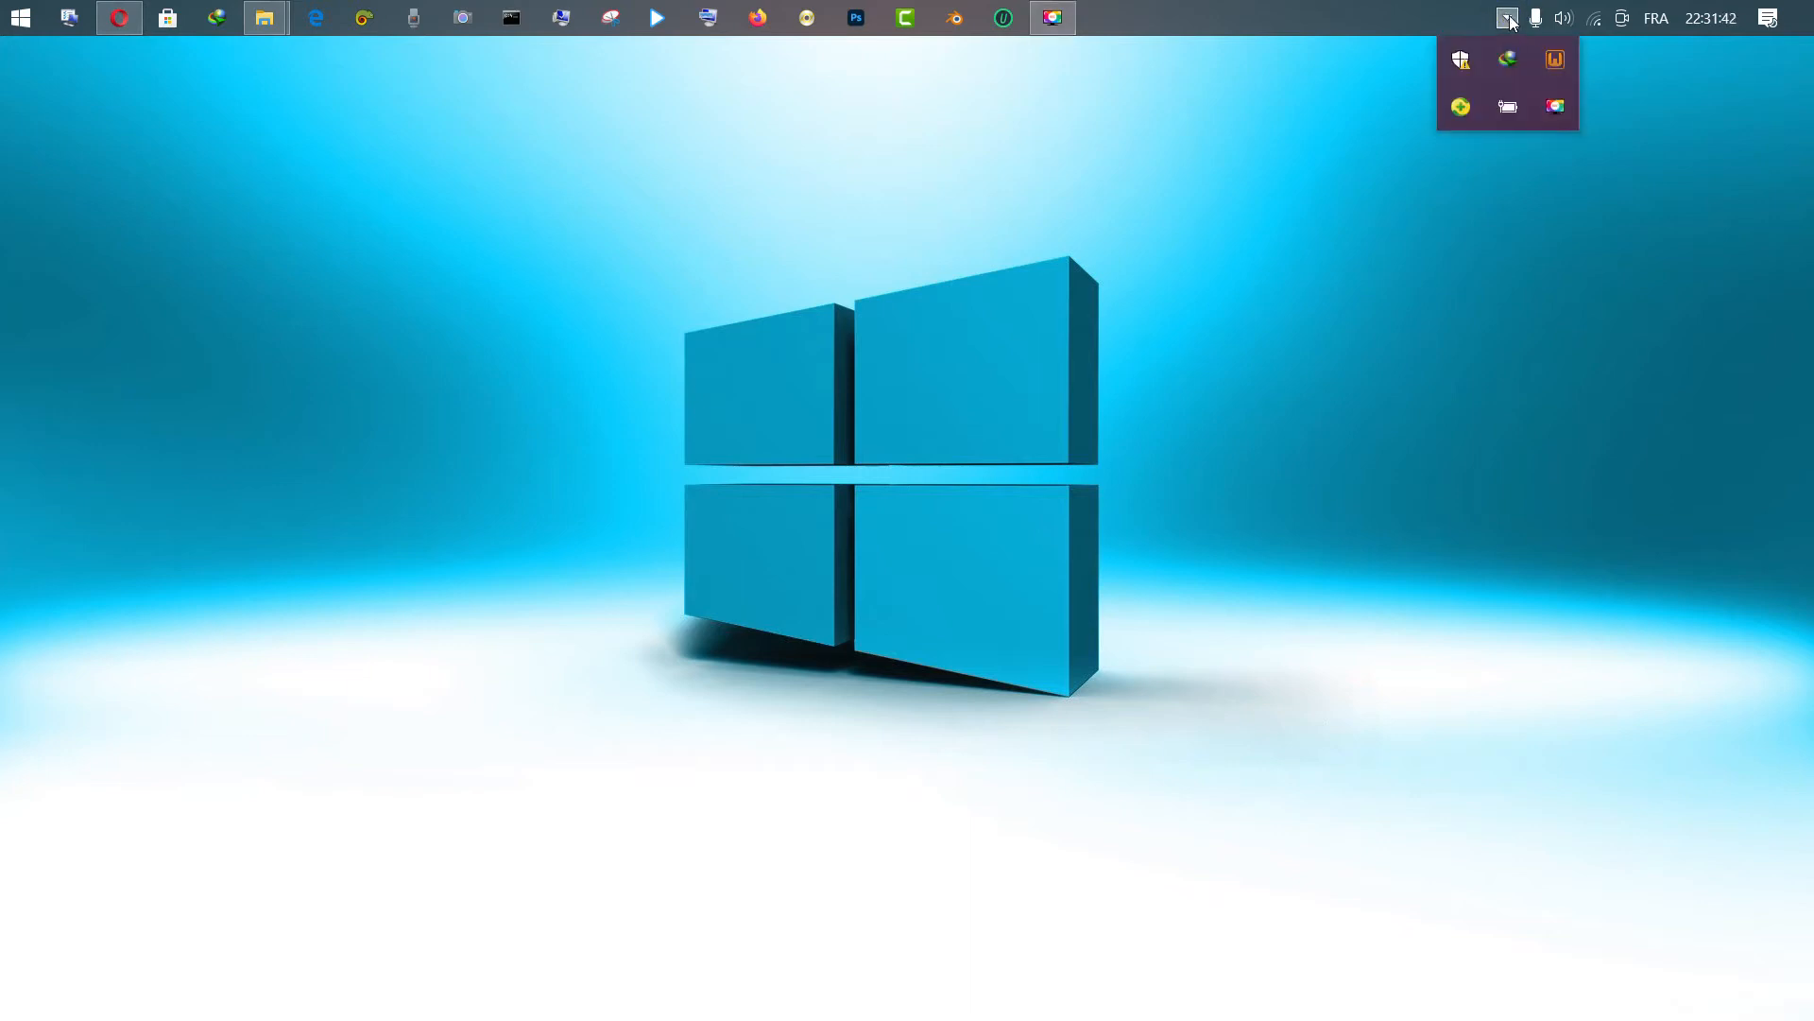
left_click(1507, 18)
left_click(1507, 23)
left_click(1509, 22)
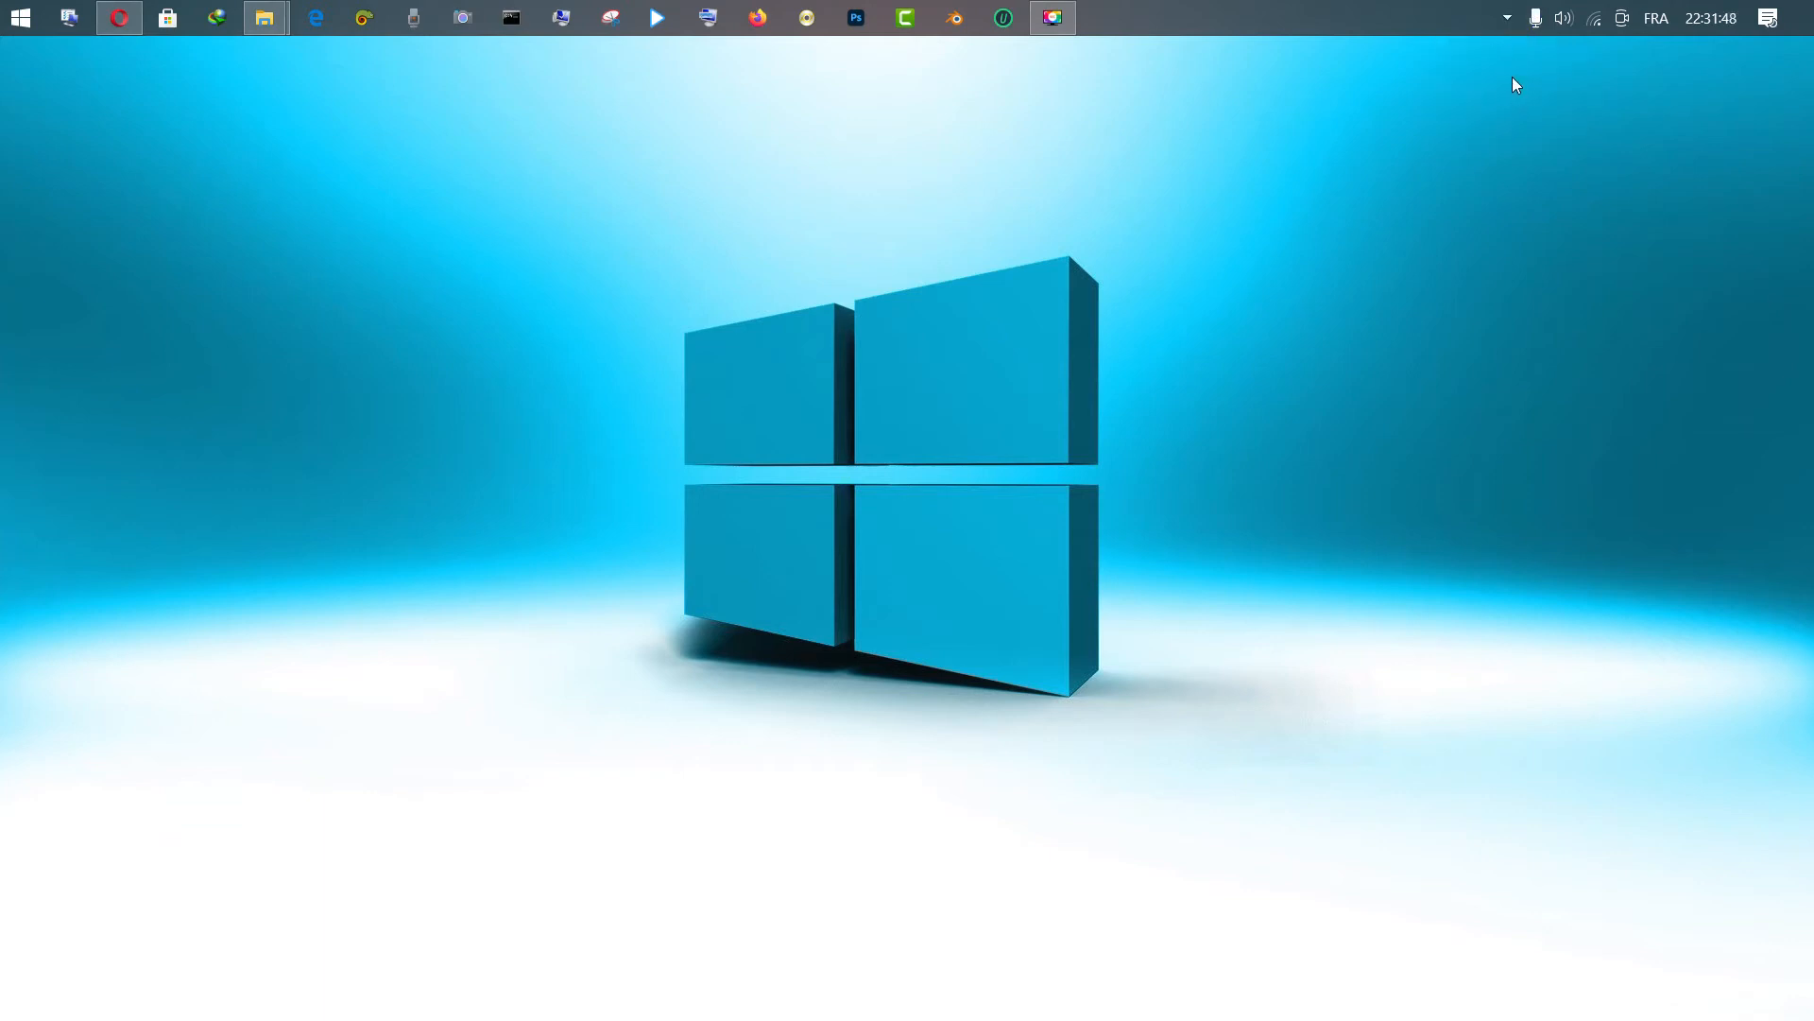
left_click(1508, 21)
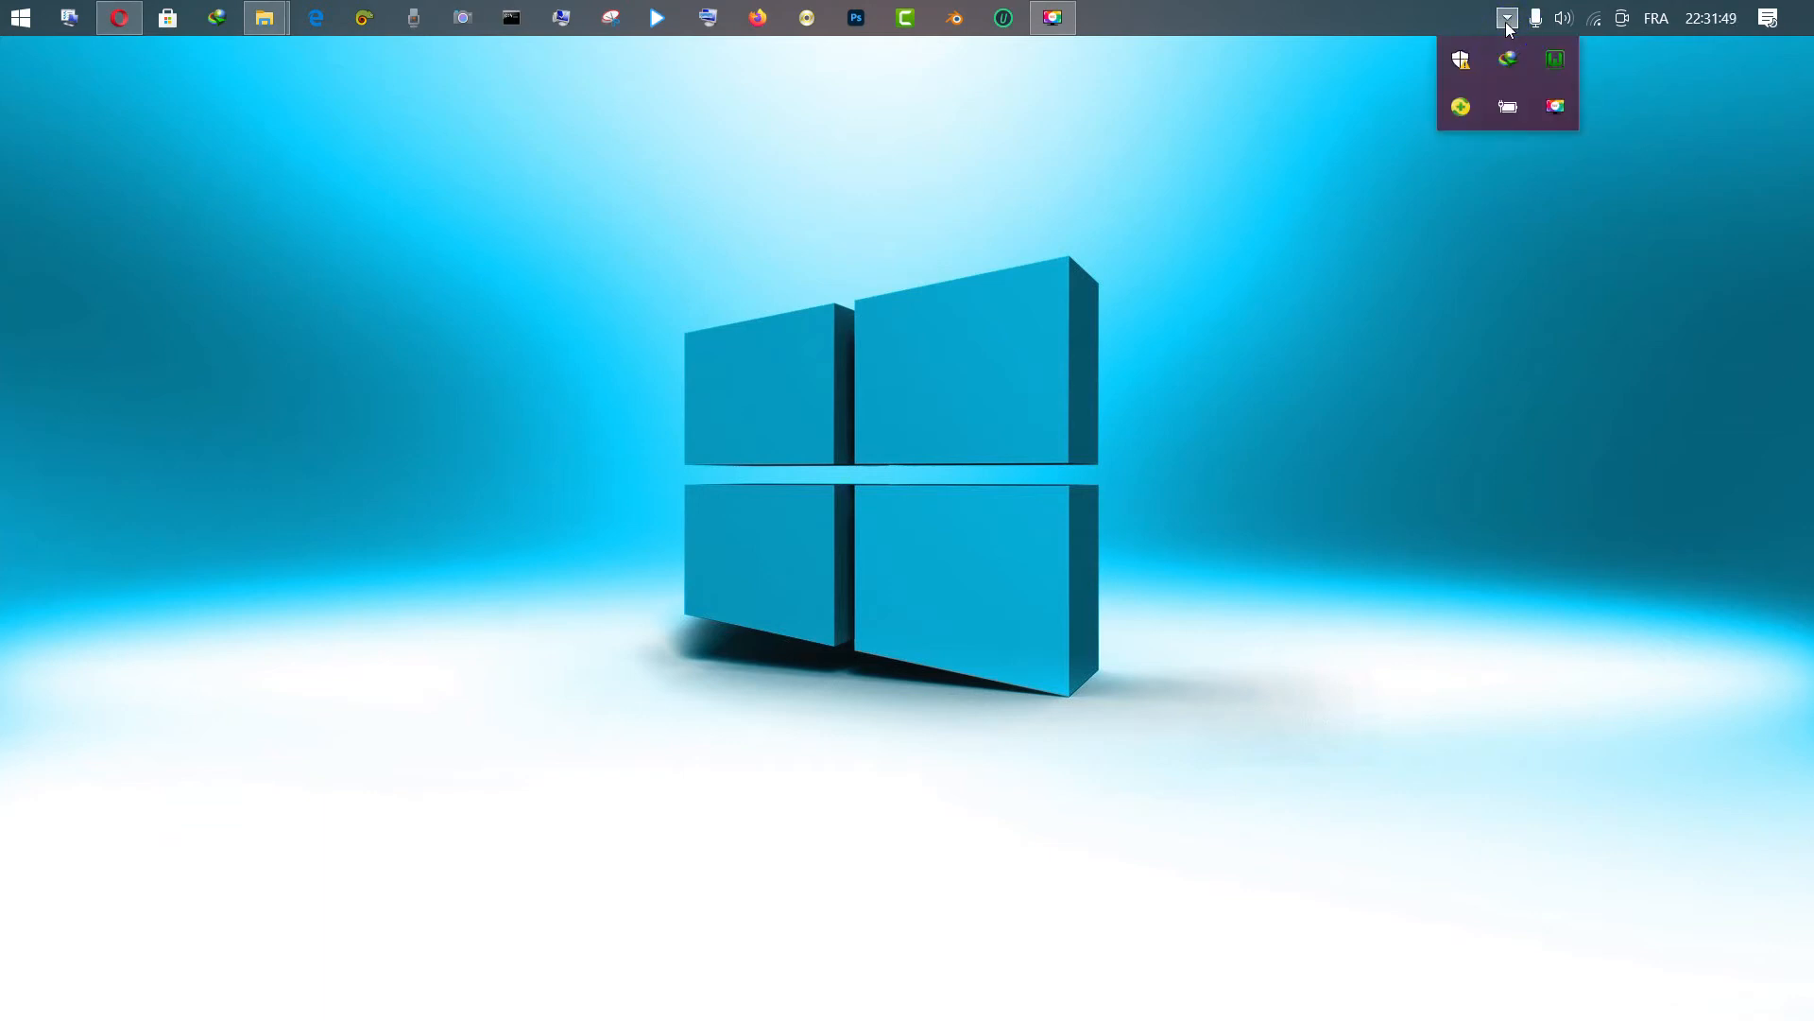
right_click(1555, 64)
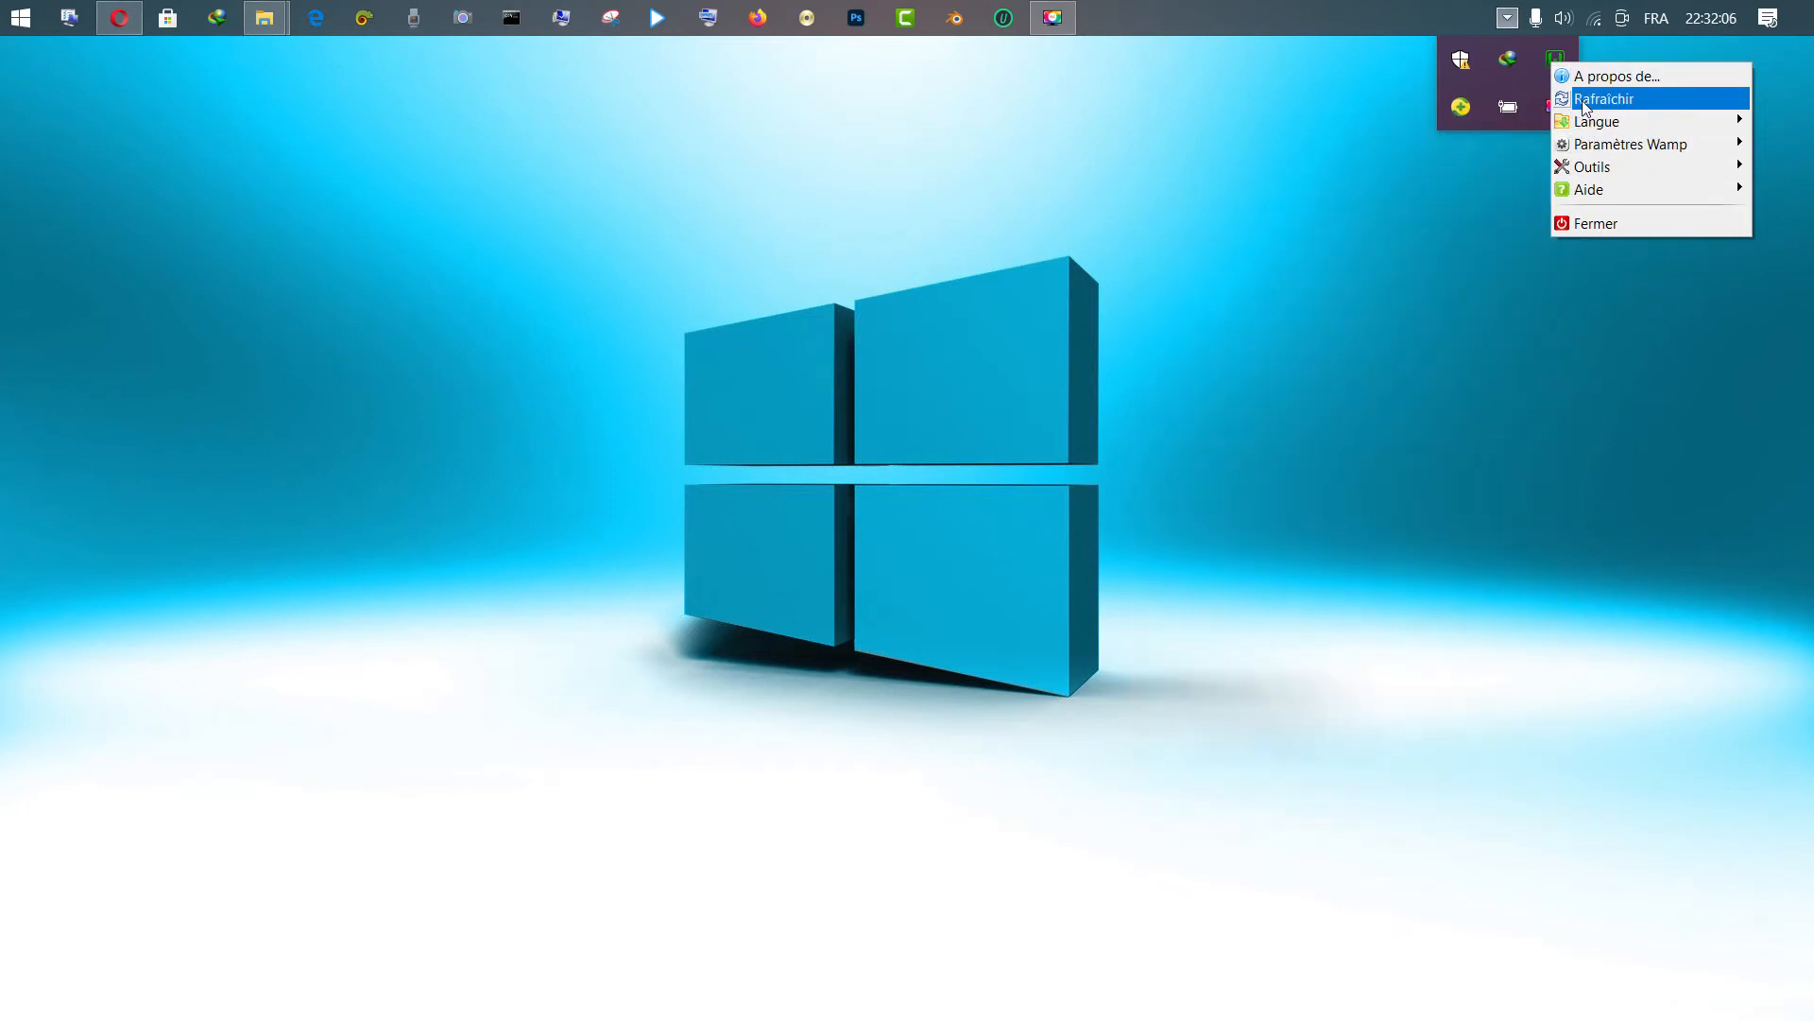
left_click(1335, 164)
right_click(1335, 164)
right_click(1517, 20)
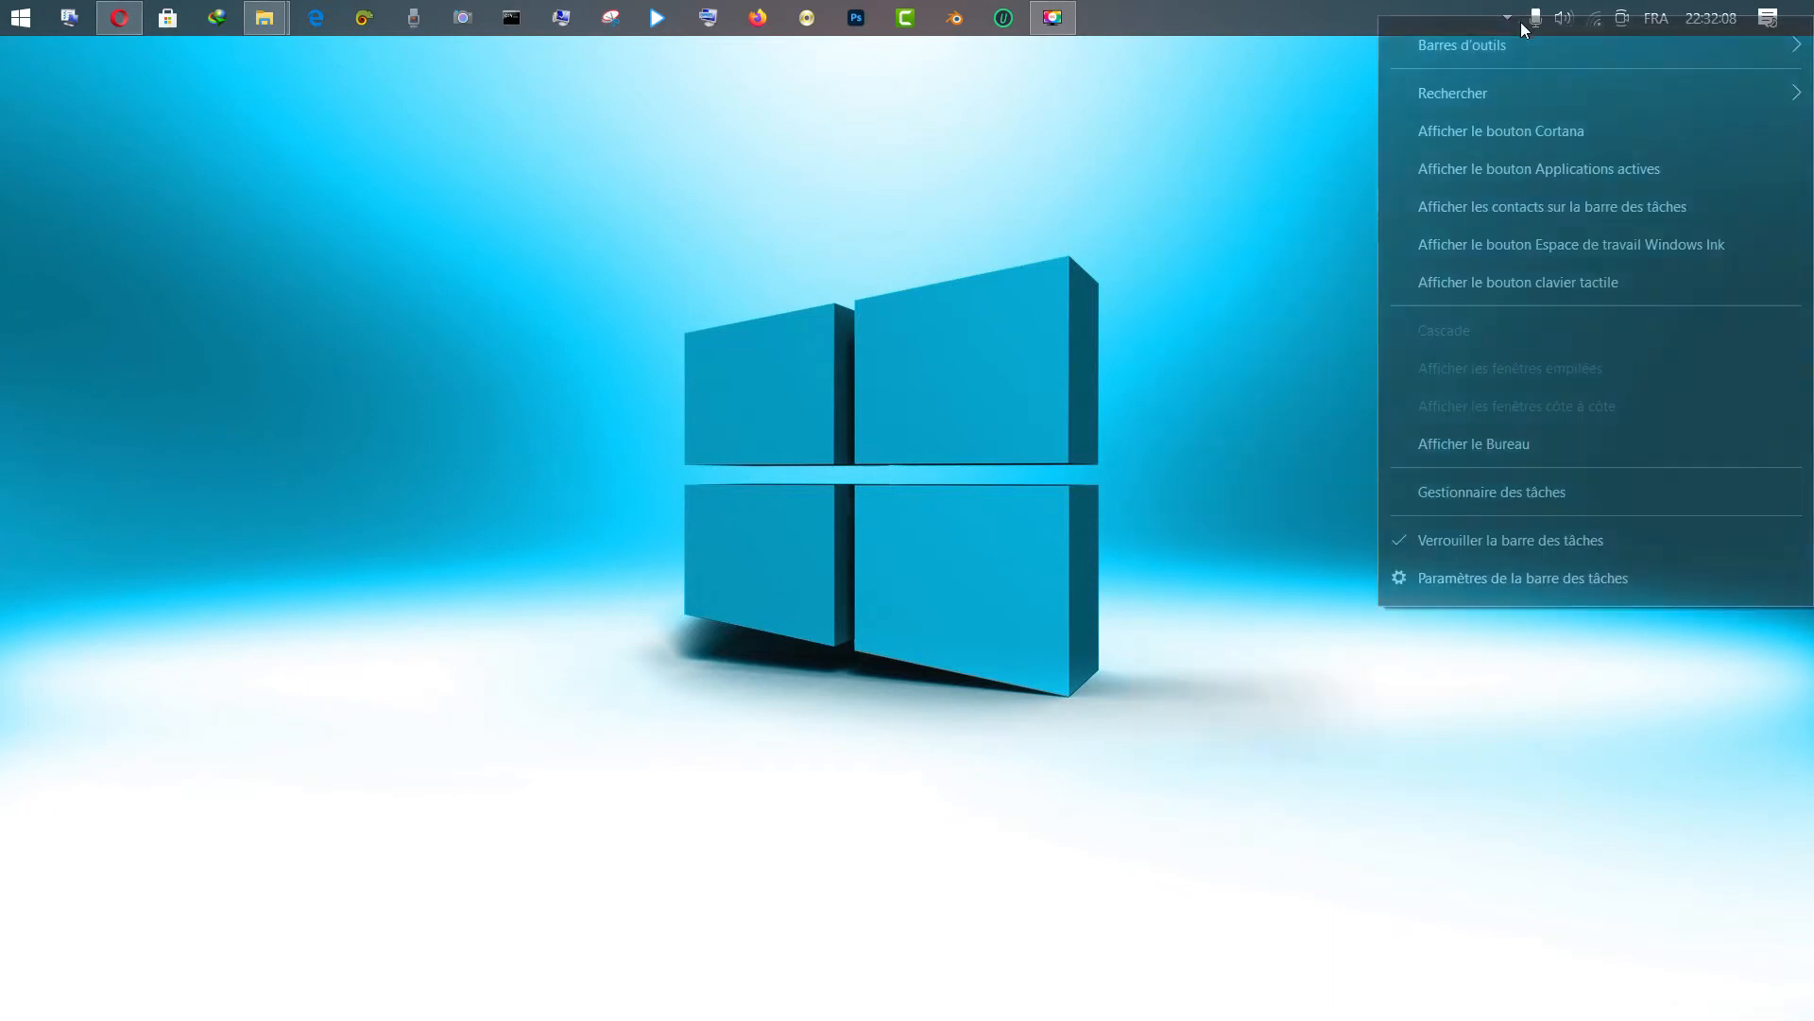
left_click(1195, 467)
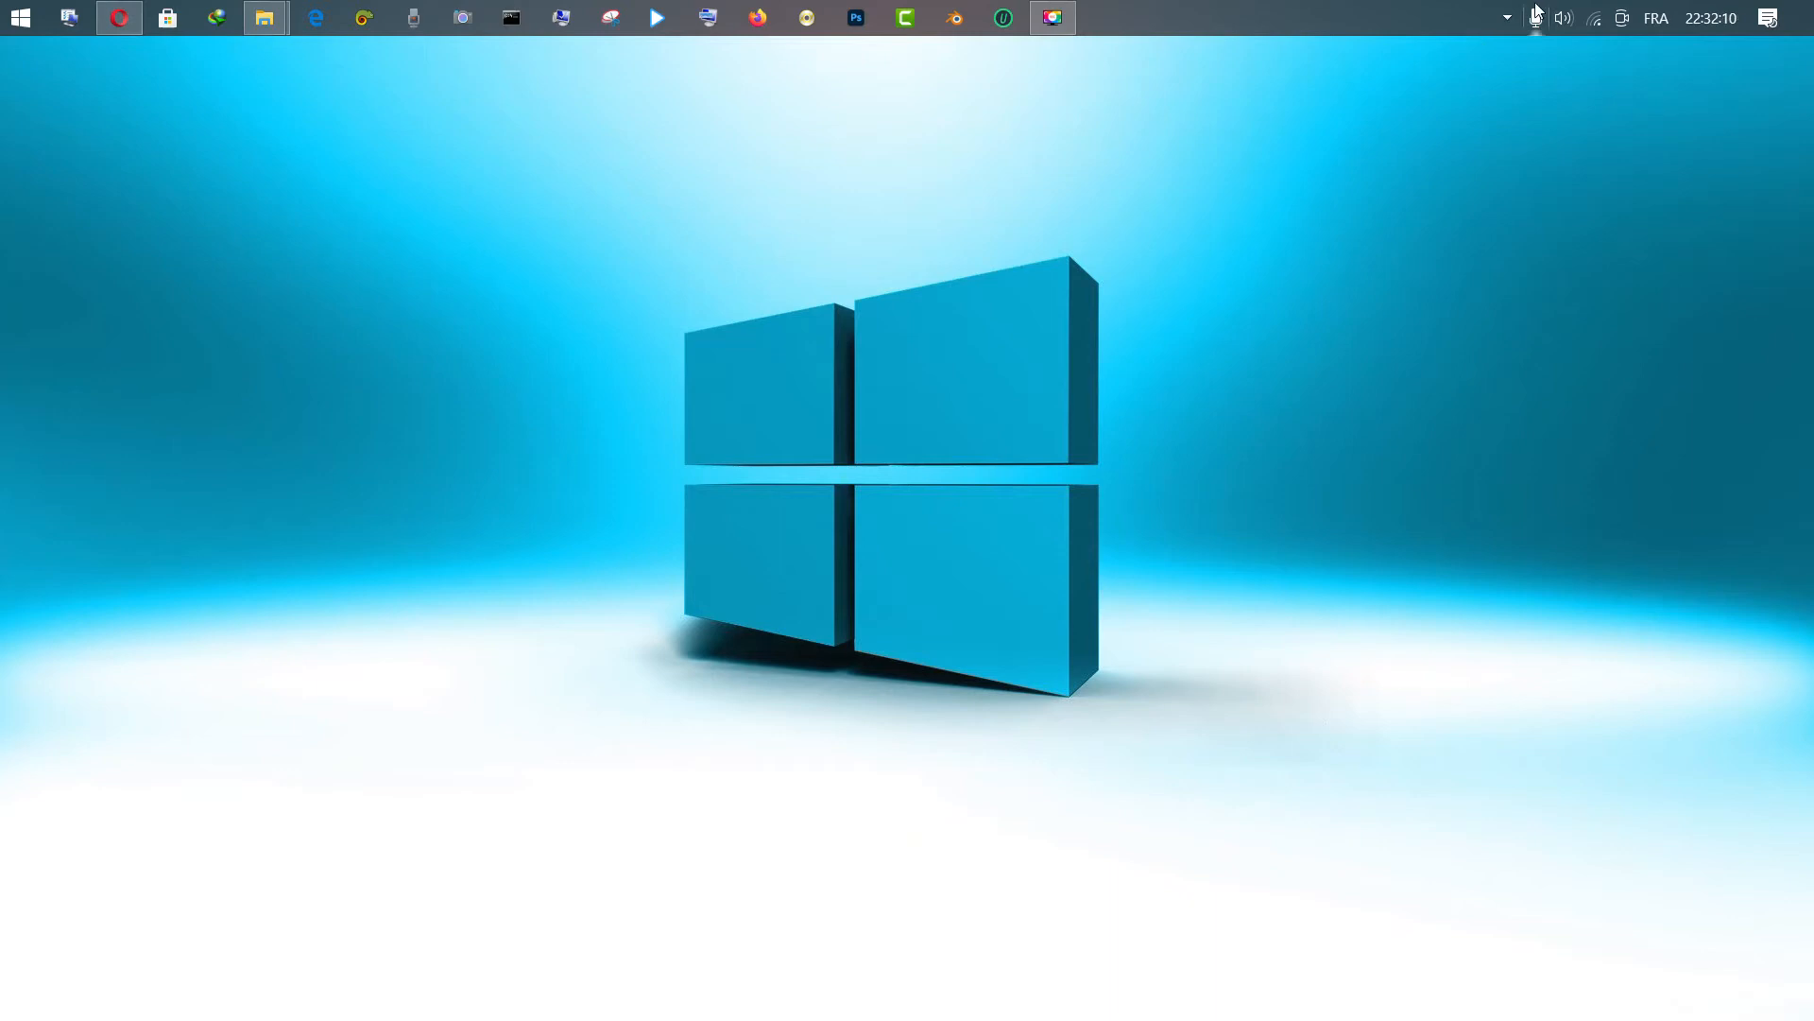
Choose Localhost from the green WAMP tray icon's main menu
left_click(1507, 17)
left_click(1555, 59)
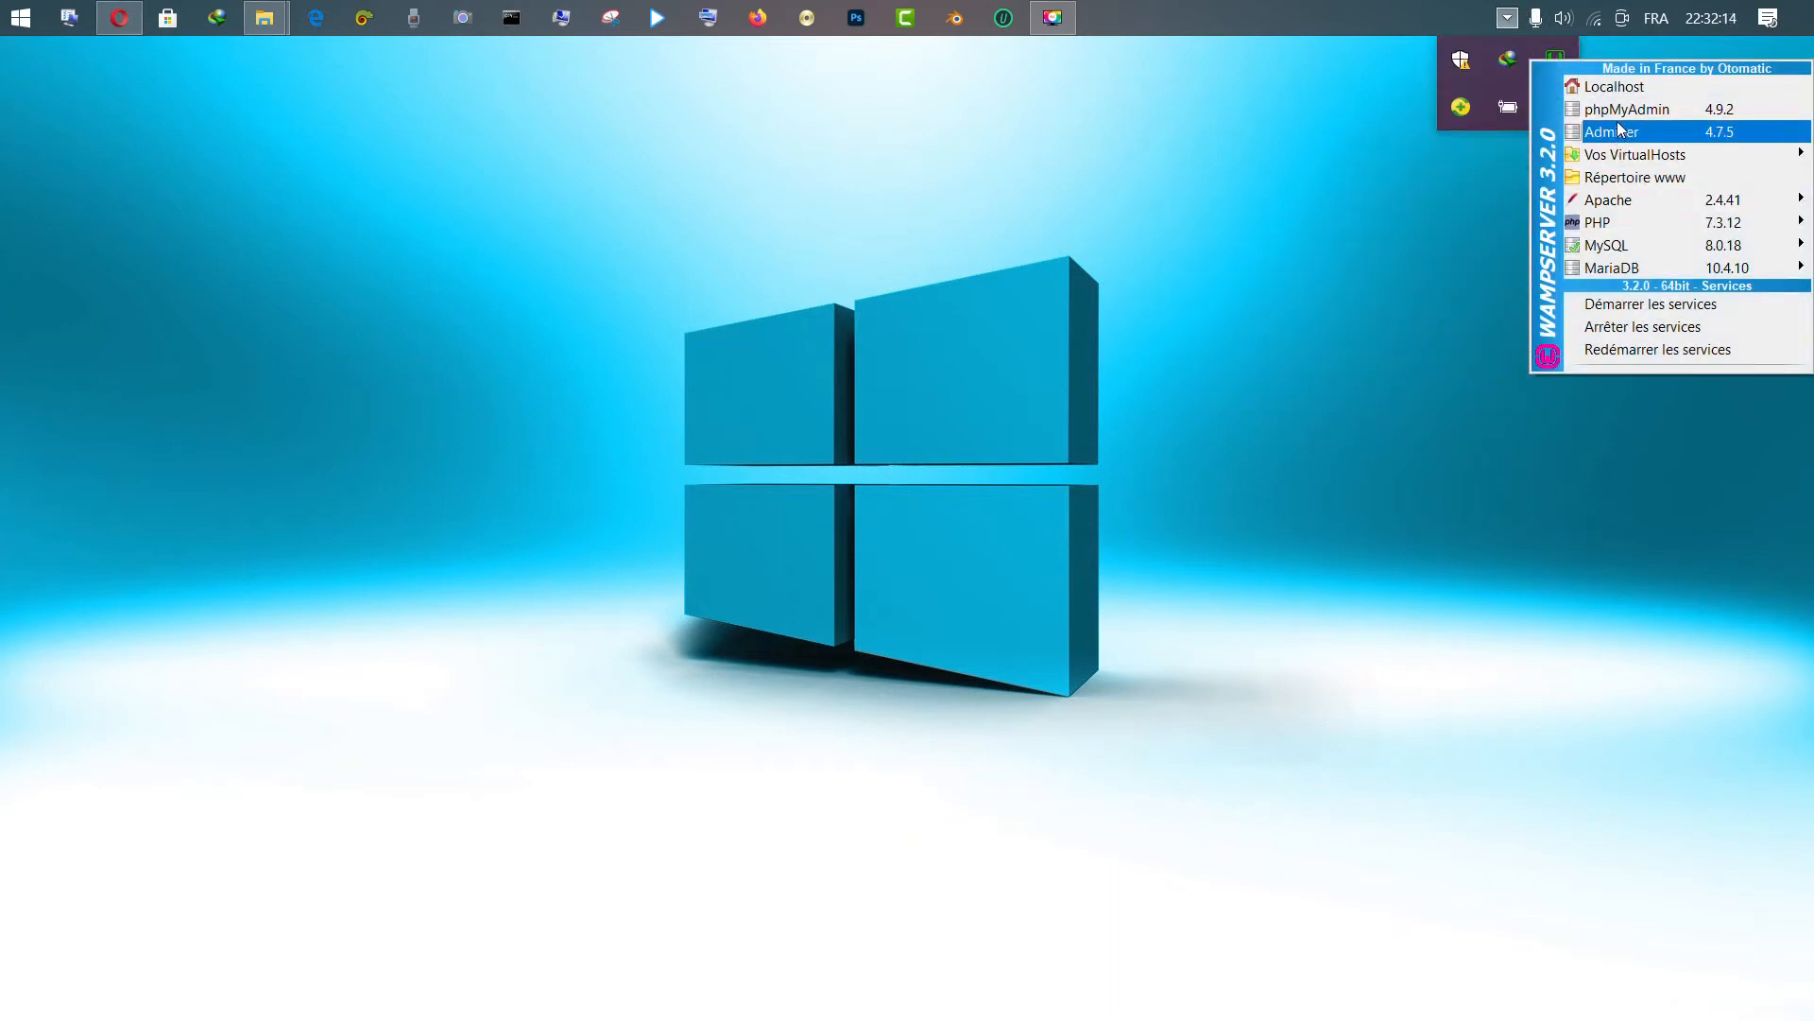
left_click(1593, 89)
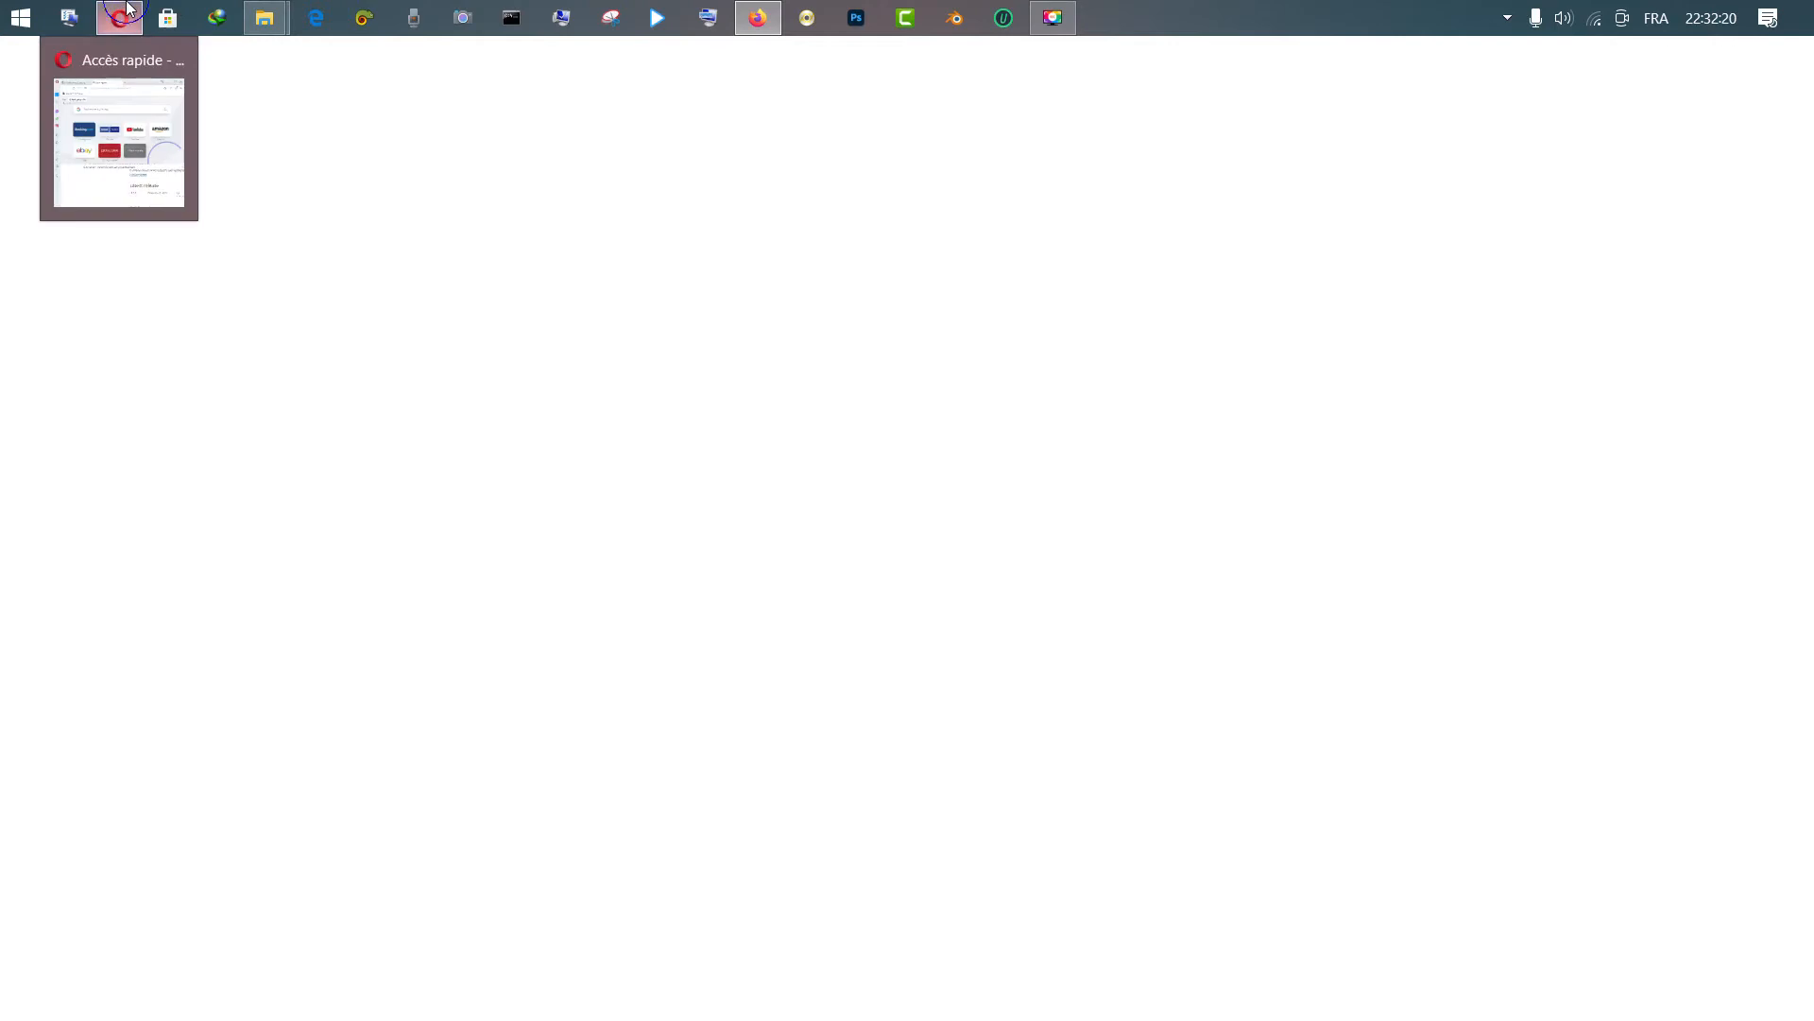
Allow Firefox past the 360 alert to open localhost, and move Opera aside
left_click(128, 8)
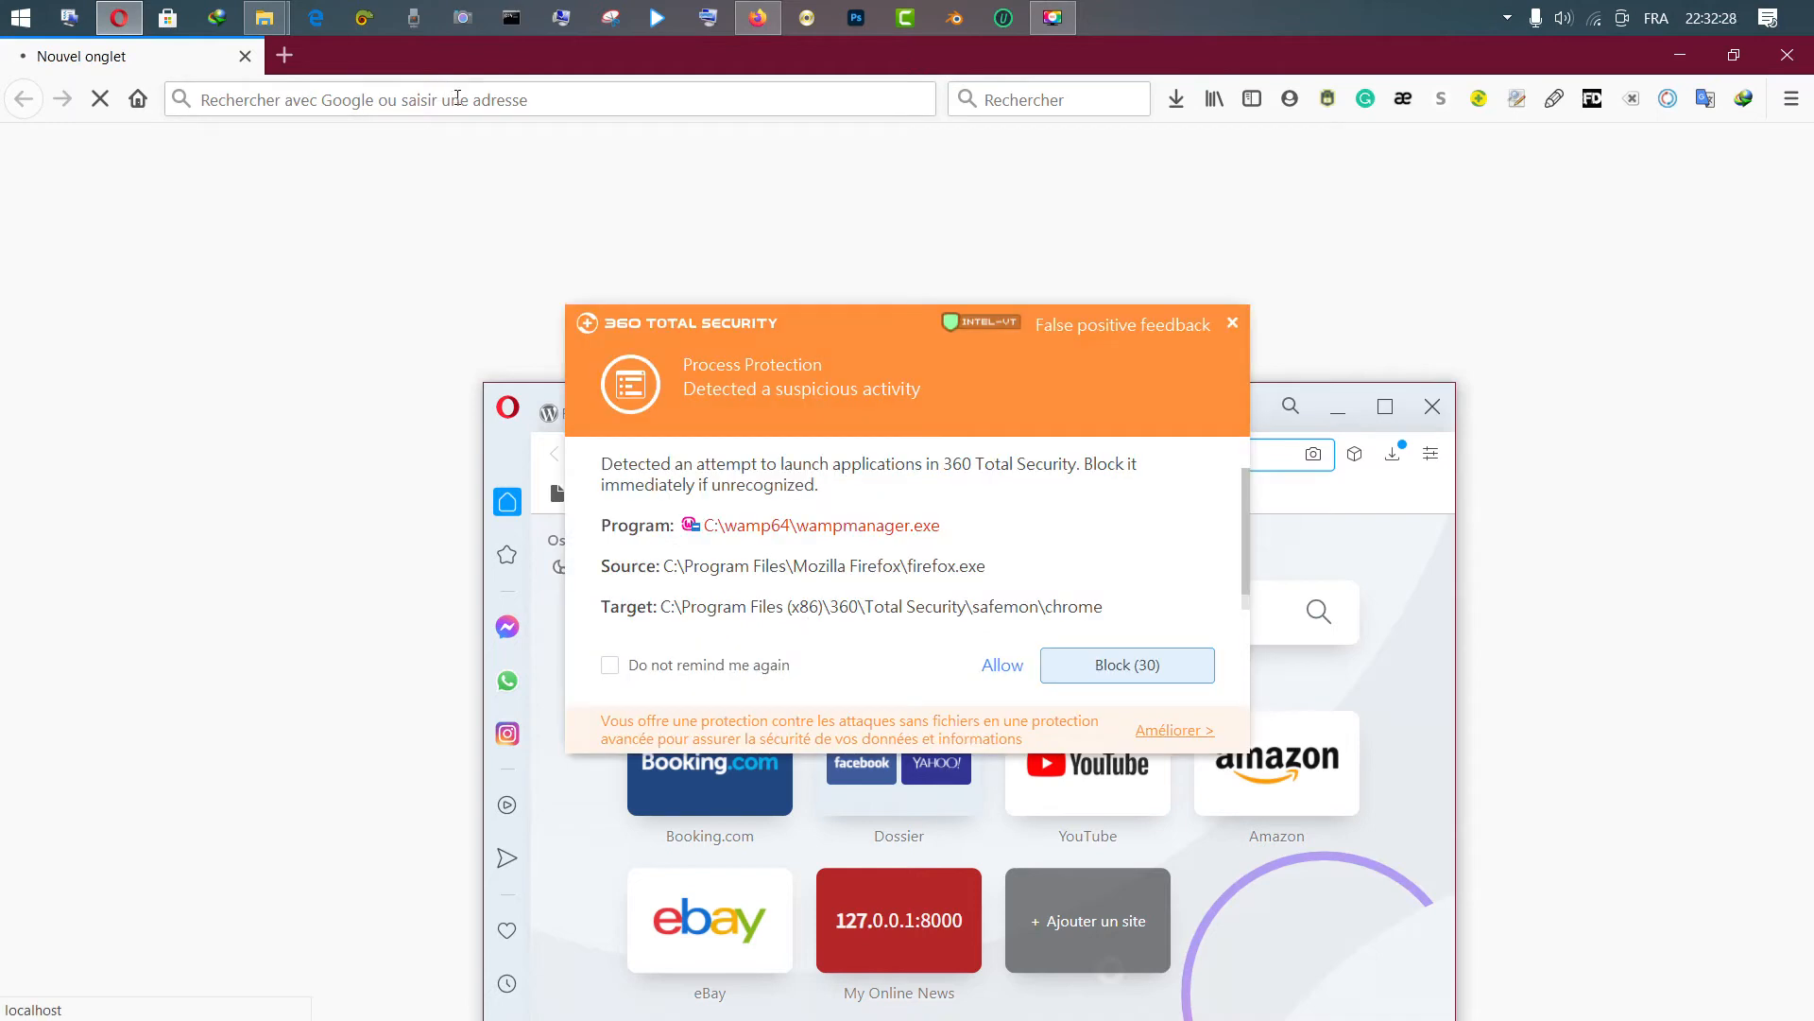
left_click(1009, 668)
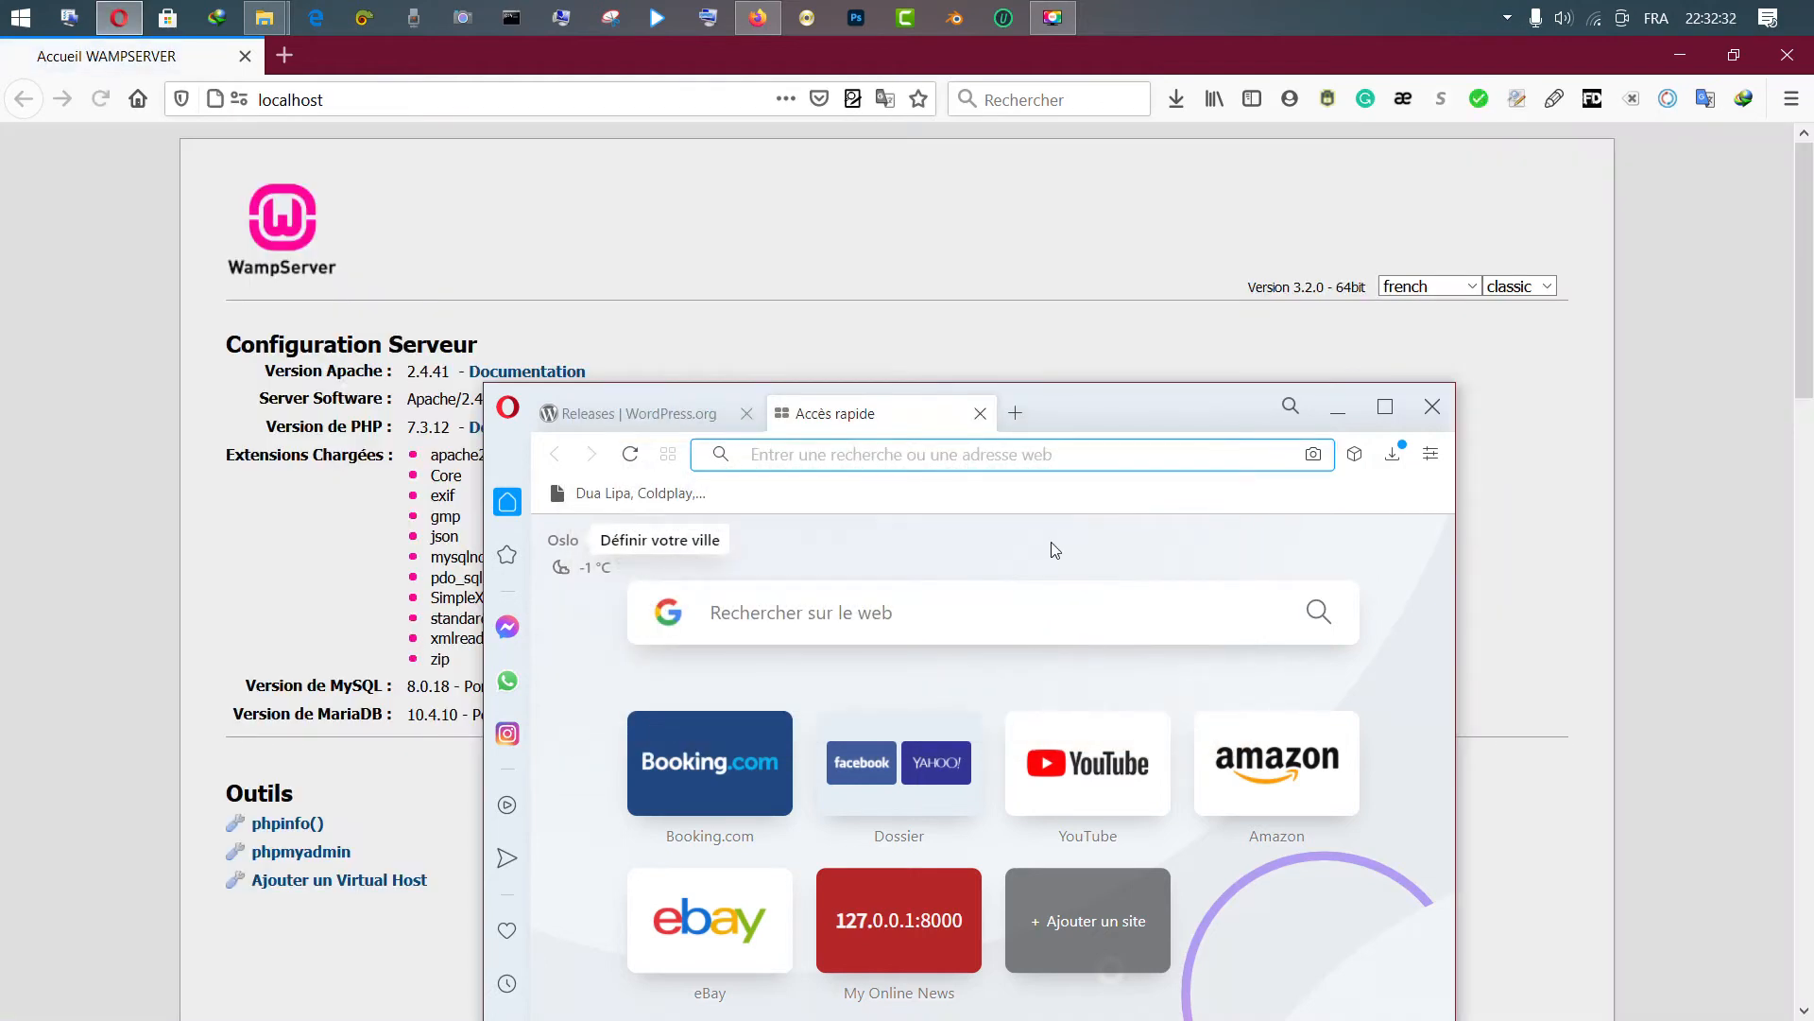
left_click_drag(1059, 410, 1812, 358)
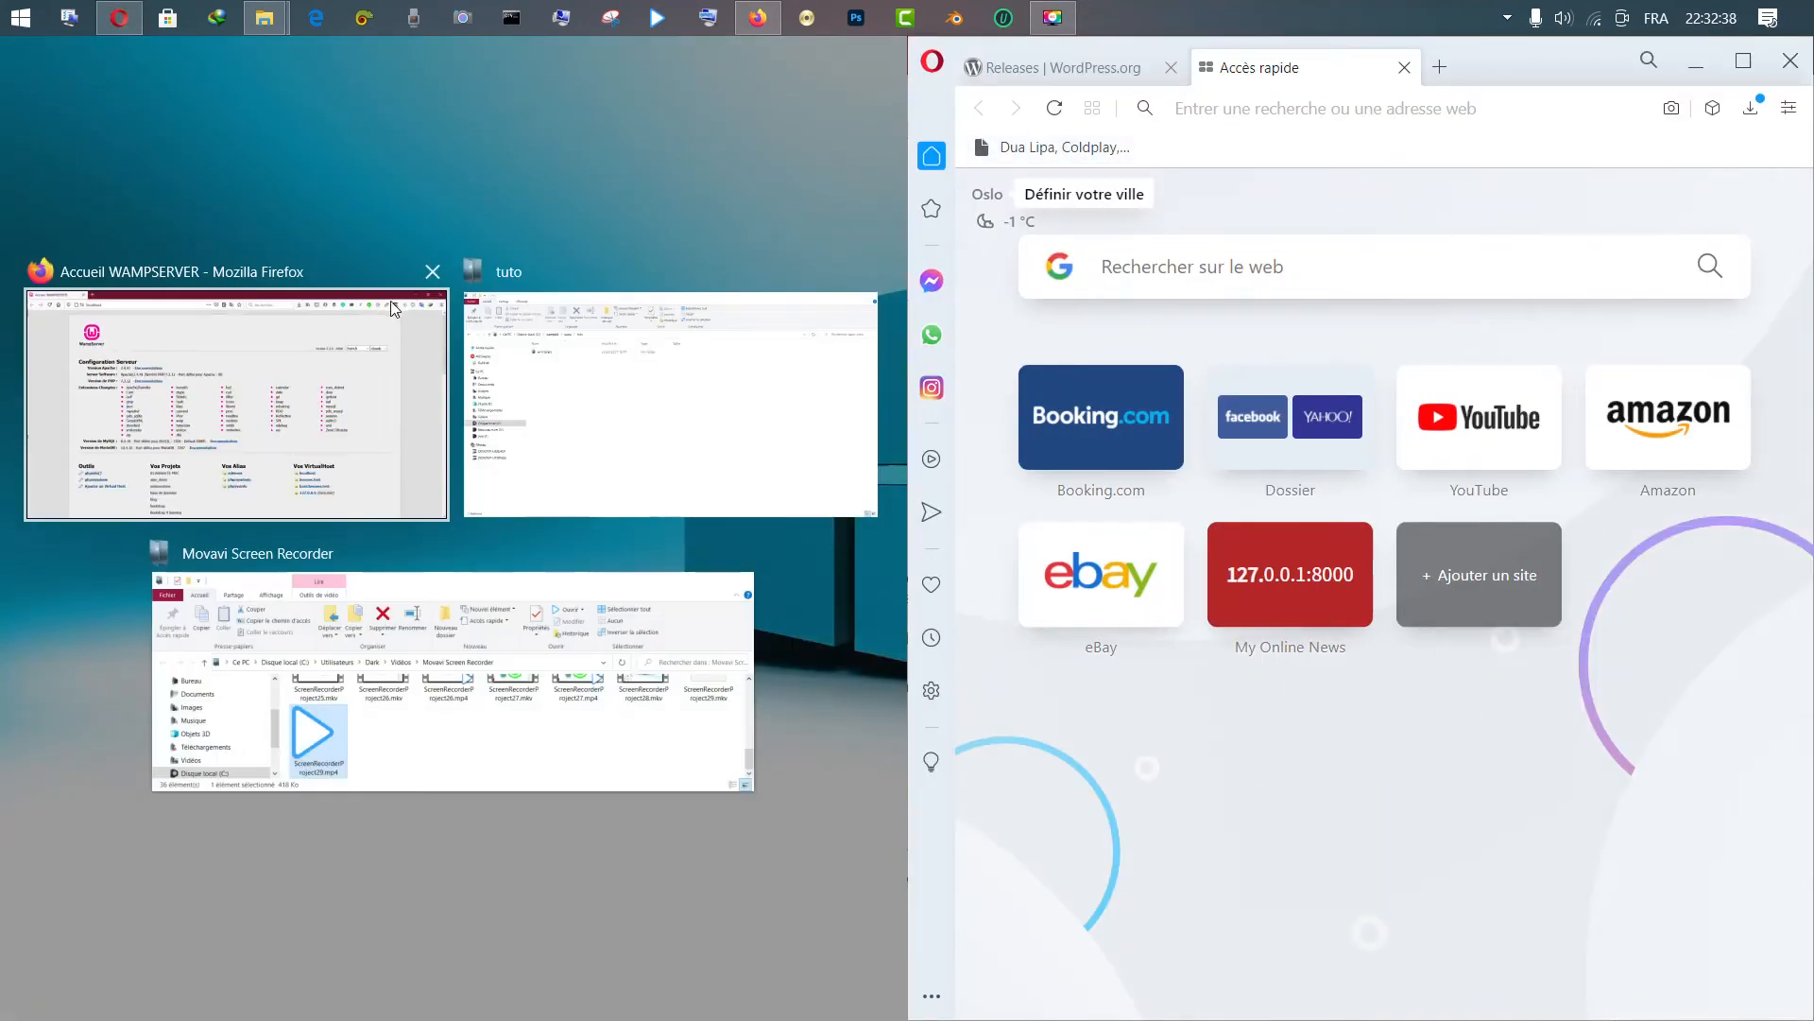
Snap the Firefox WampServer page left and load localhost in Opera
left_click(283, 357)
left_click(1316, 110)
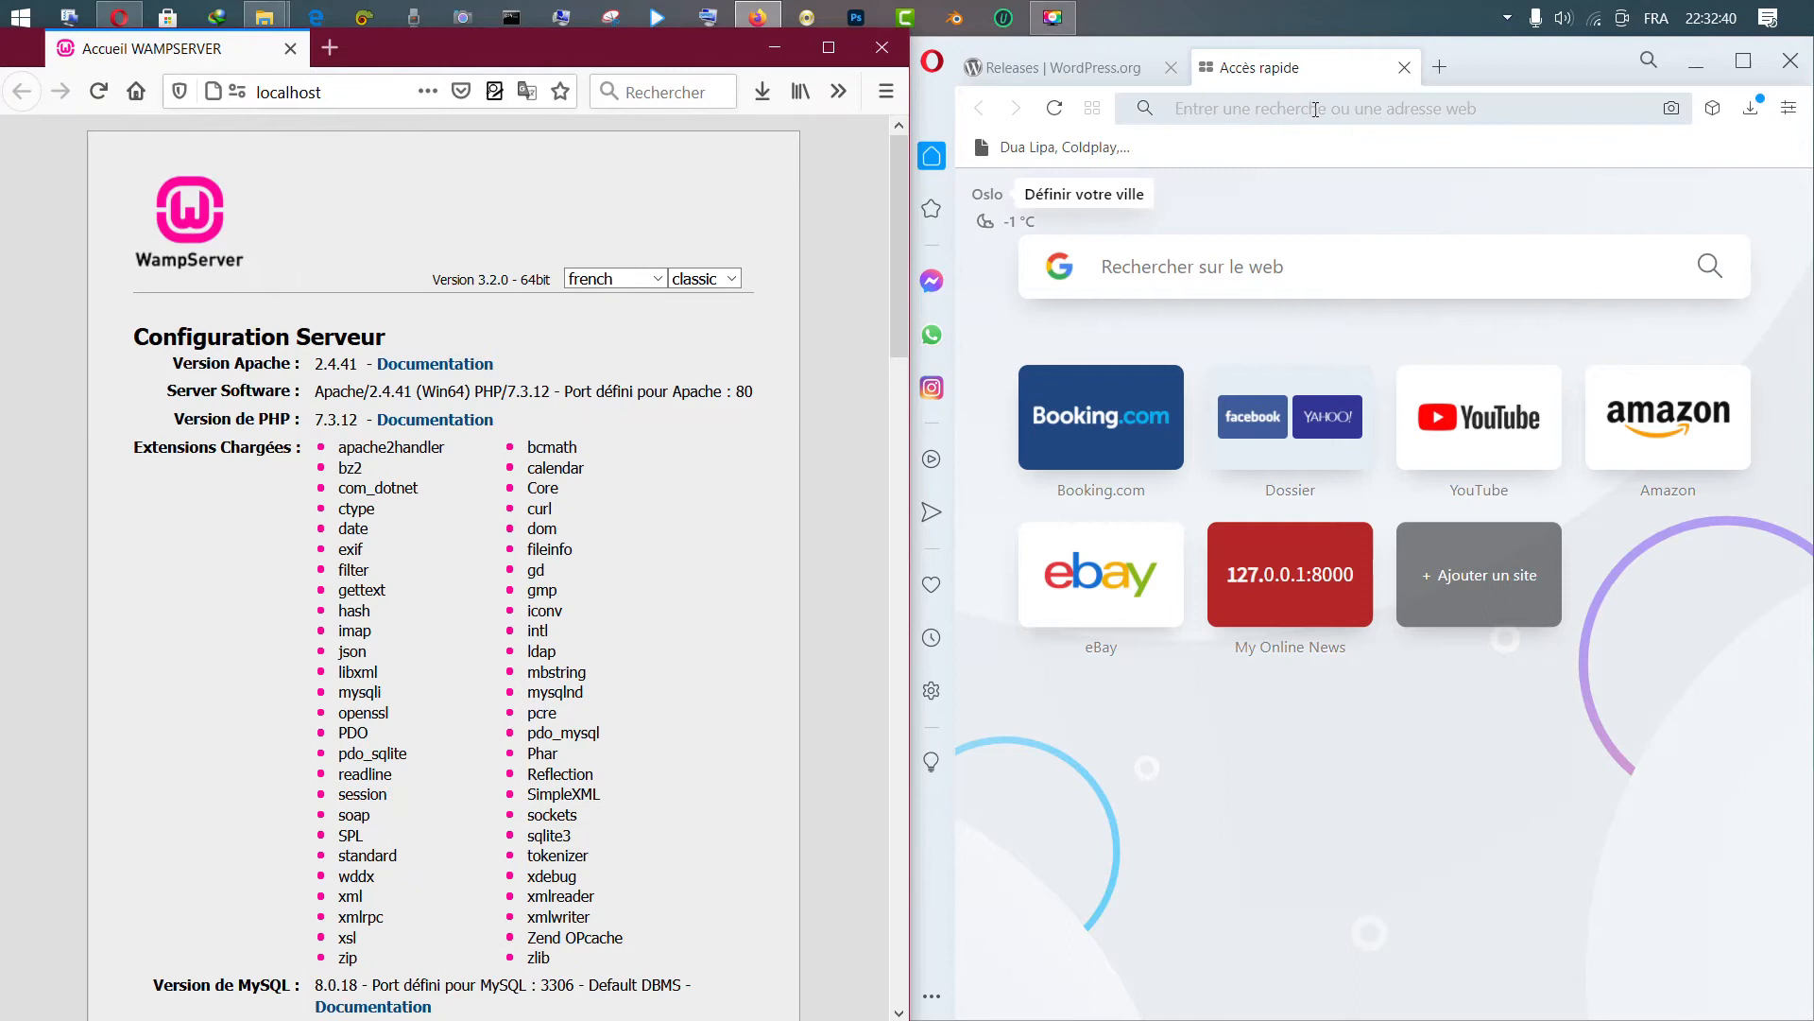
left_click(321, 90)
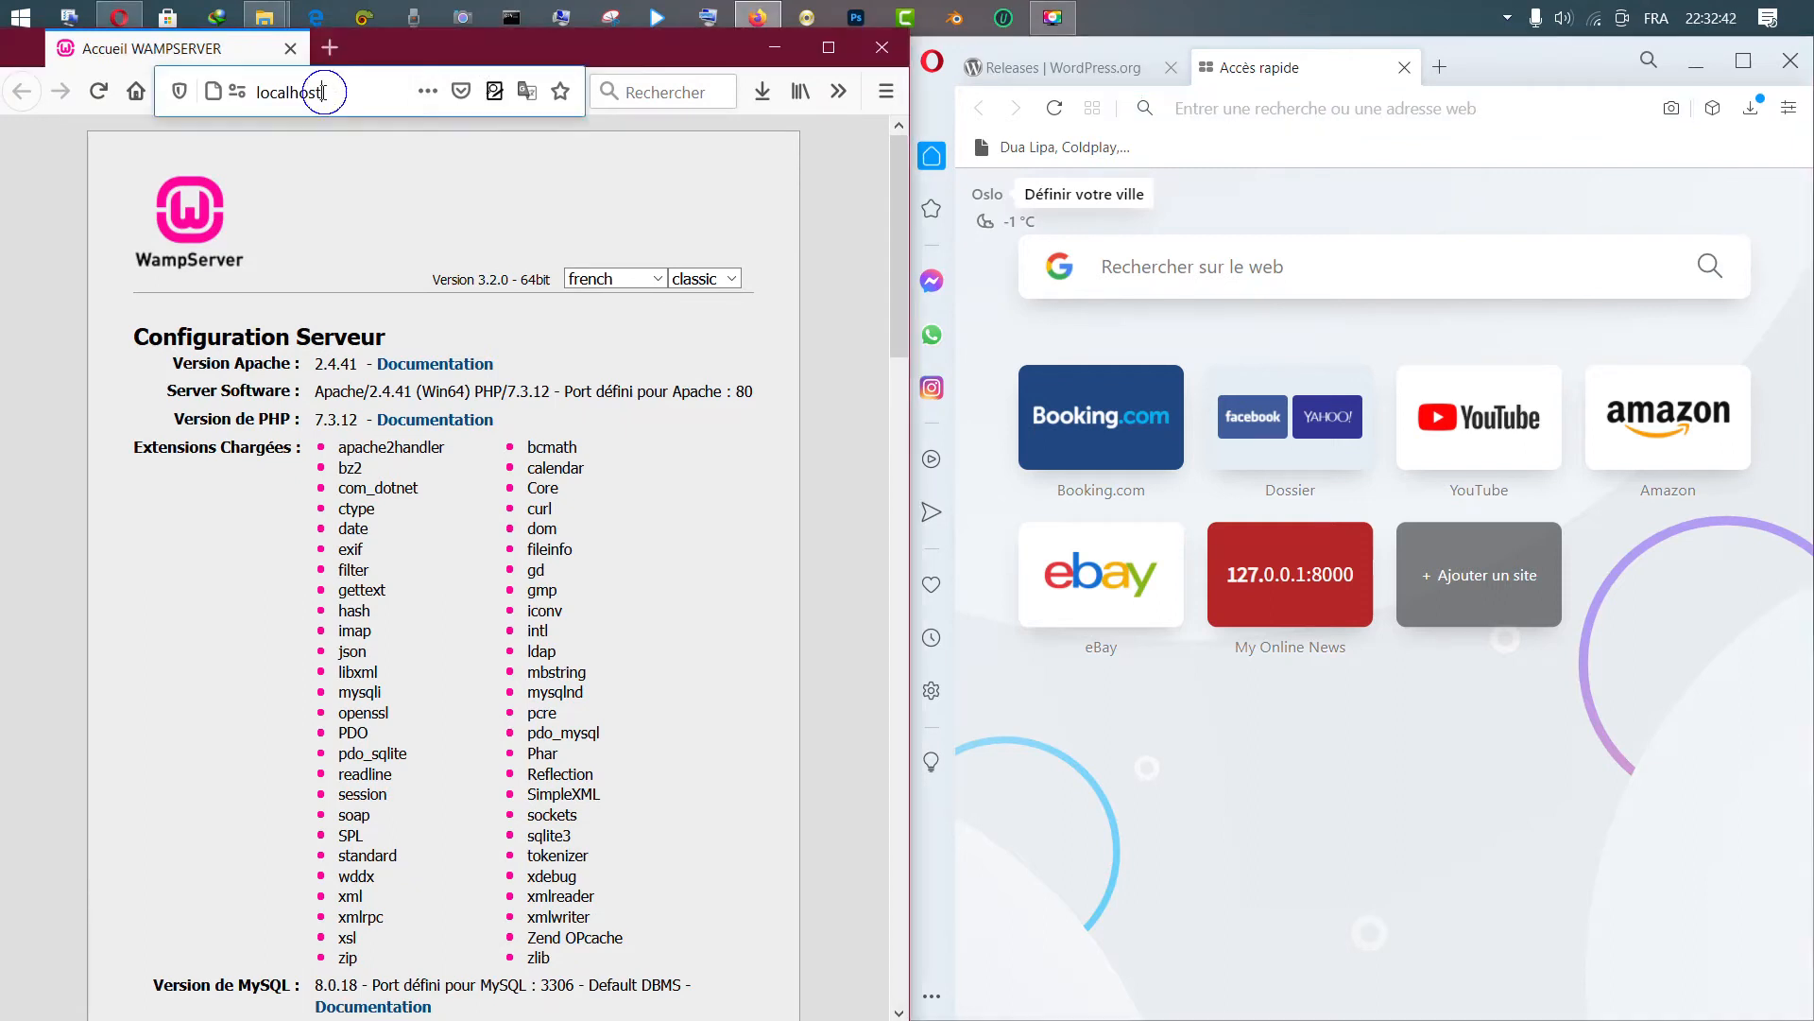
left_click(1309, 119)
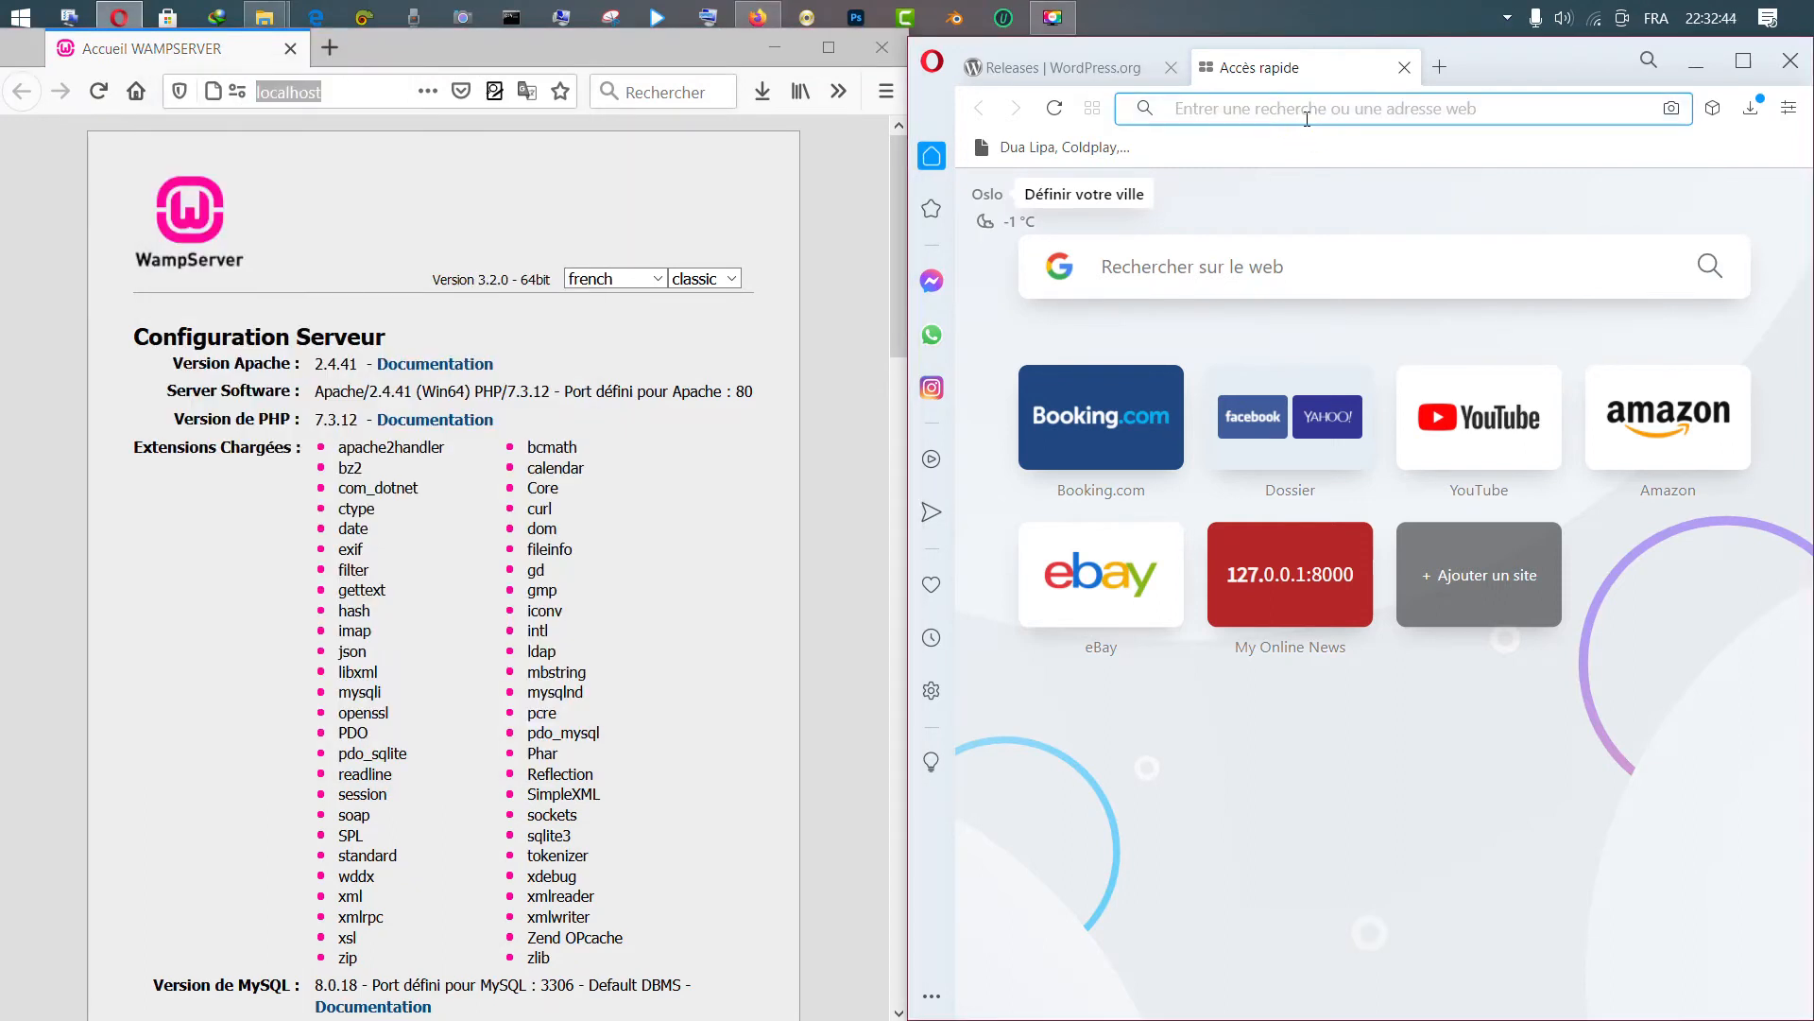
type("localhost")
key("Return")
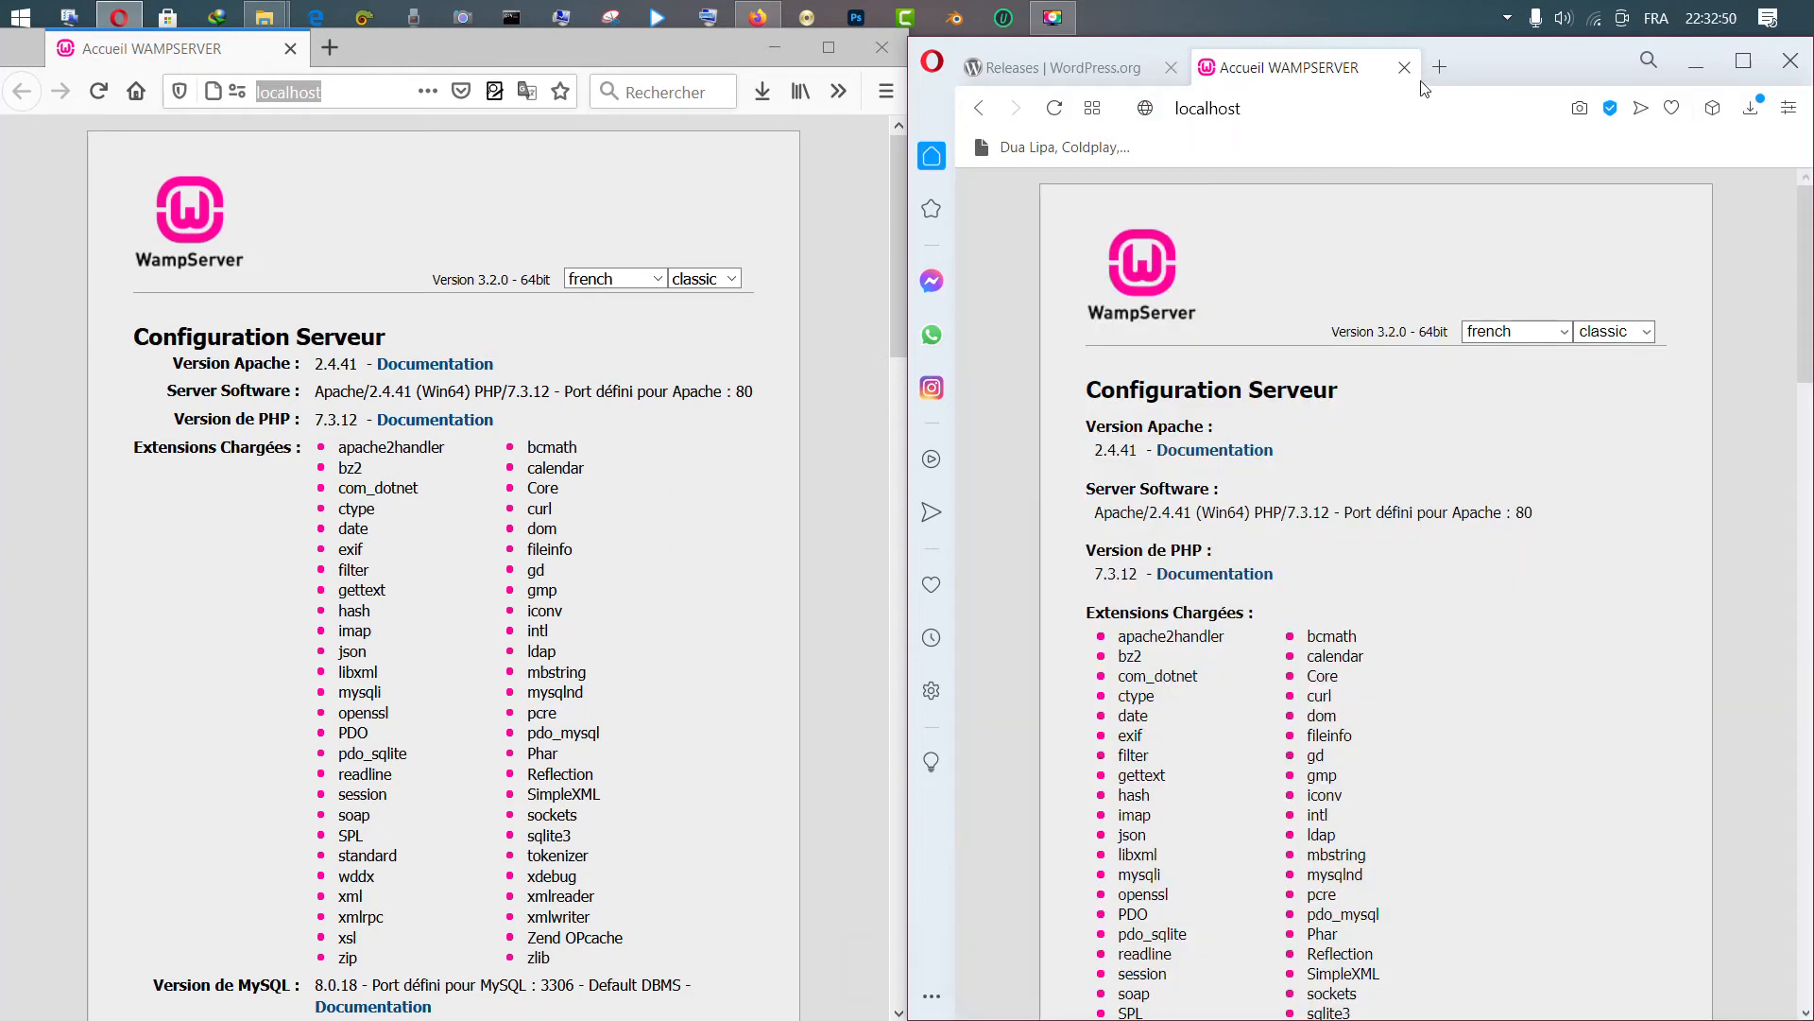
Load the WampServer home page at 127.0.0.1 in a new Opera tab
left_click(1438, 67)
type("1270")
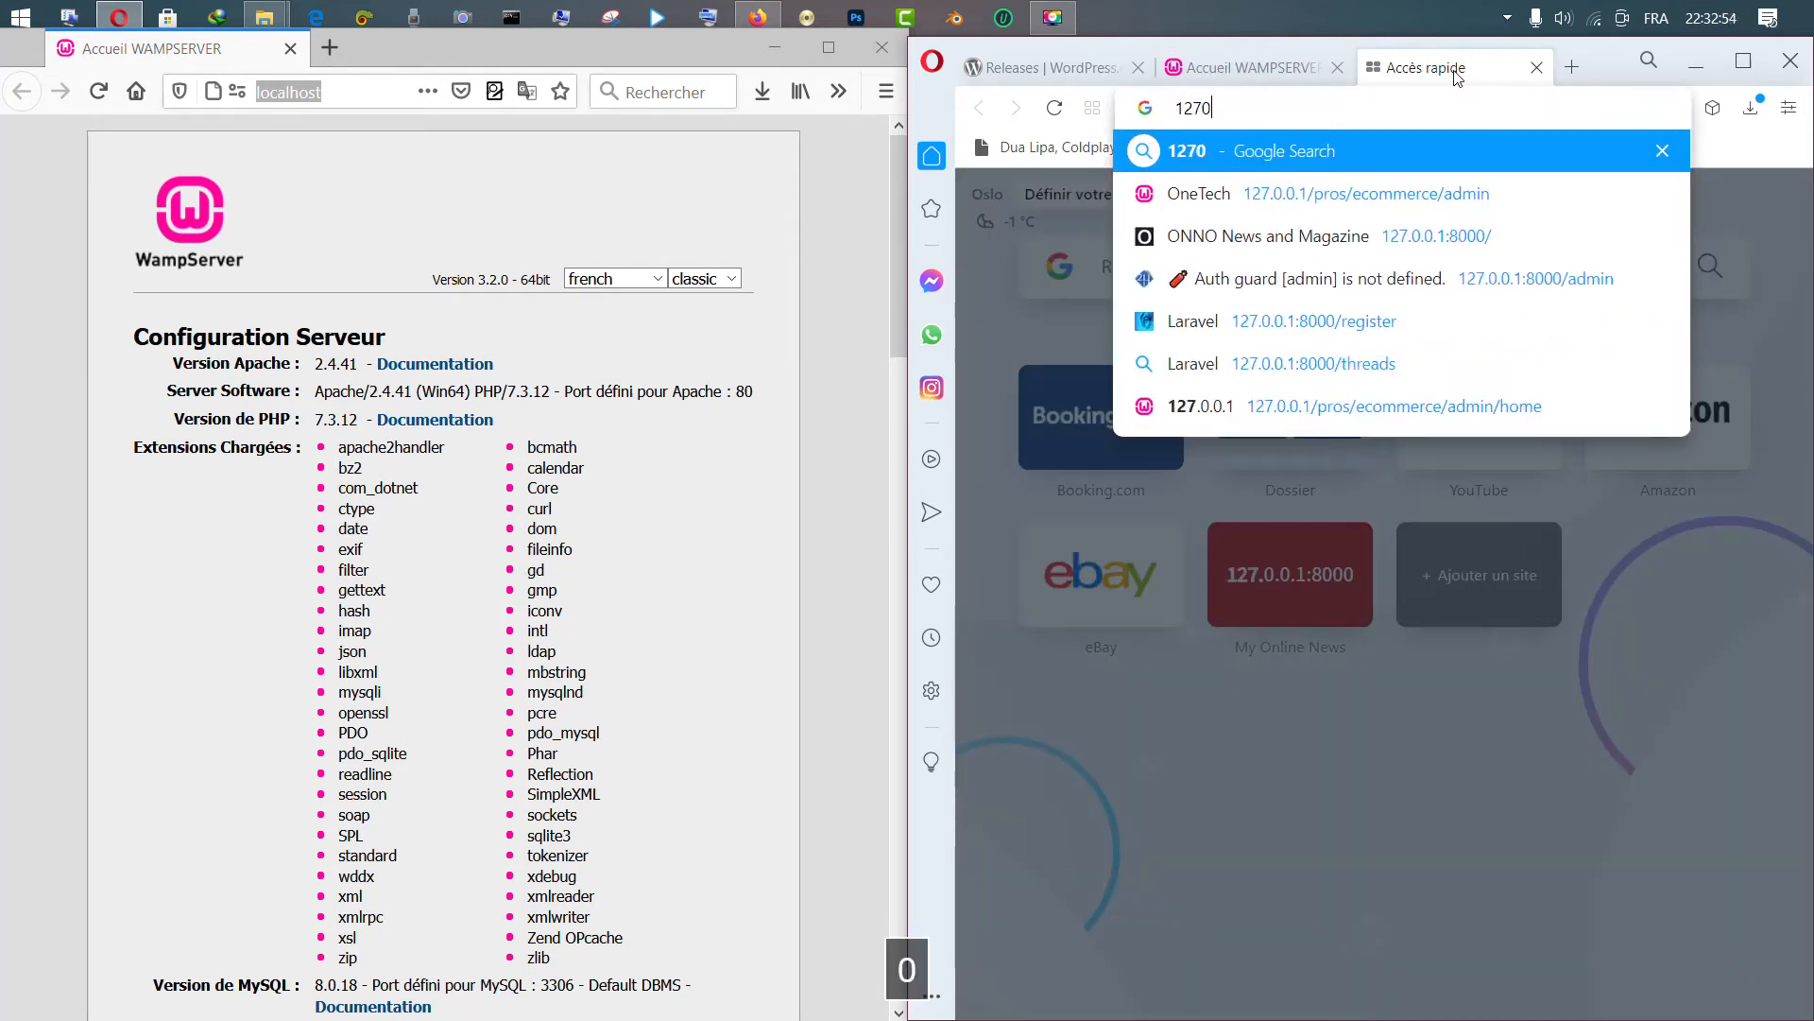
key("BackSpace")
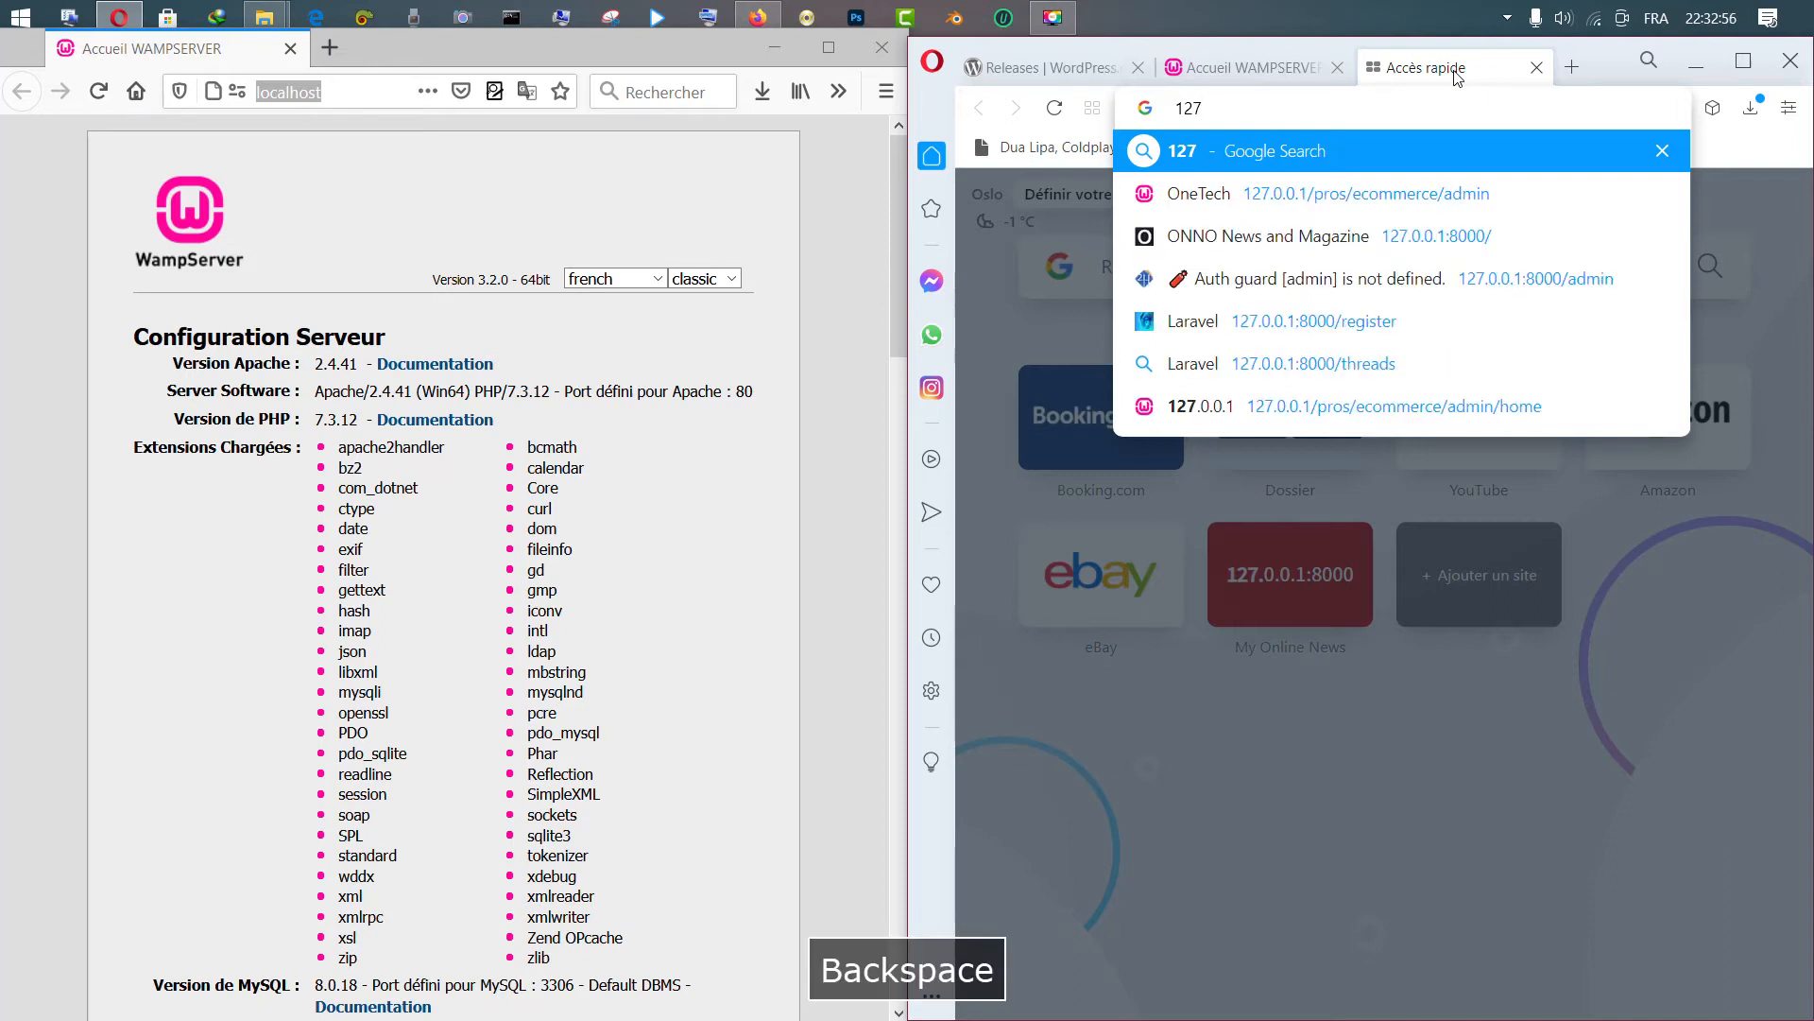
type(".0.0.1")
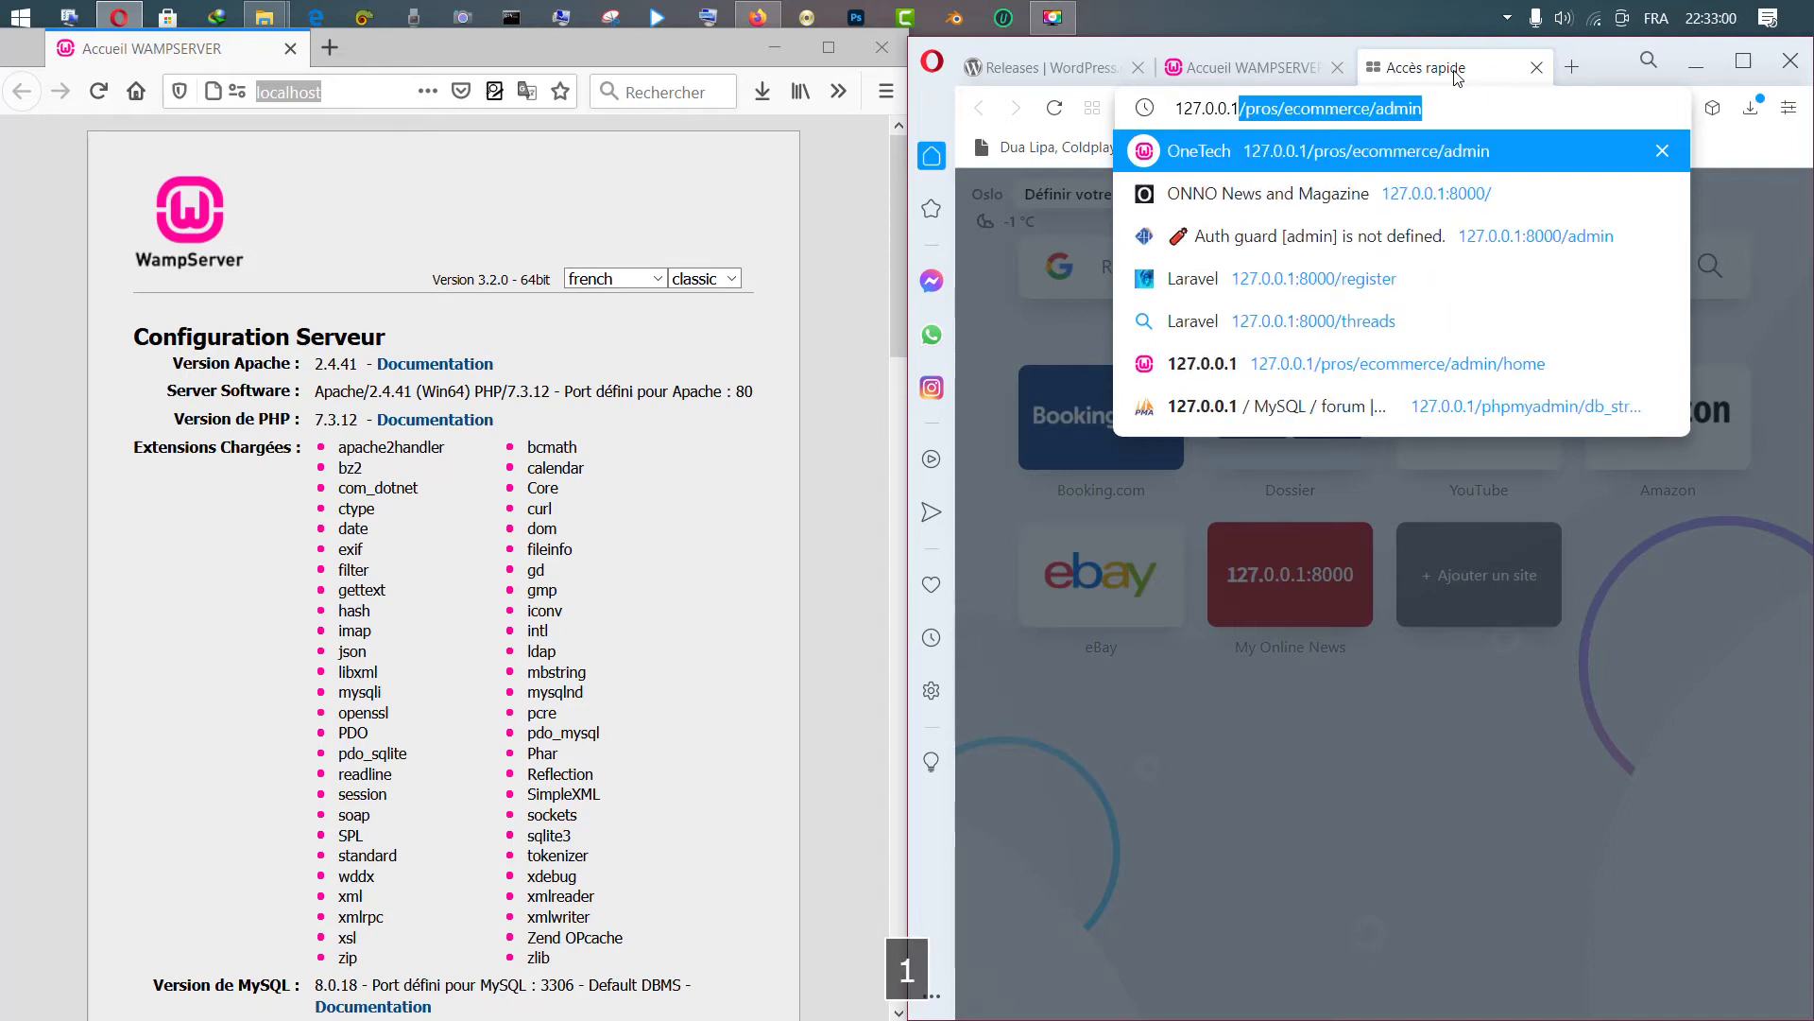
key("BackSpace")
key("Return")
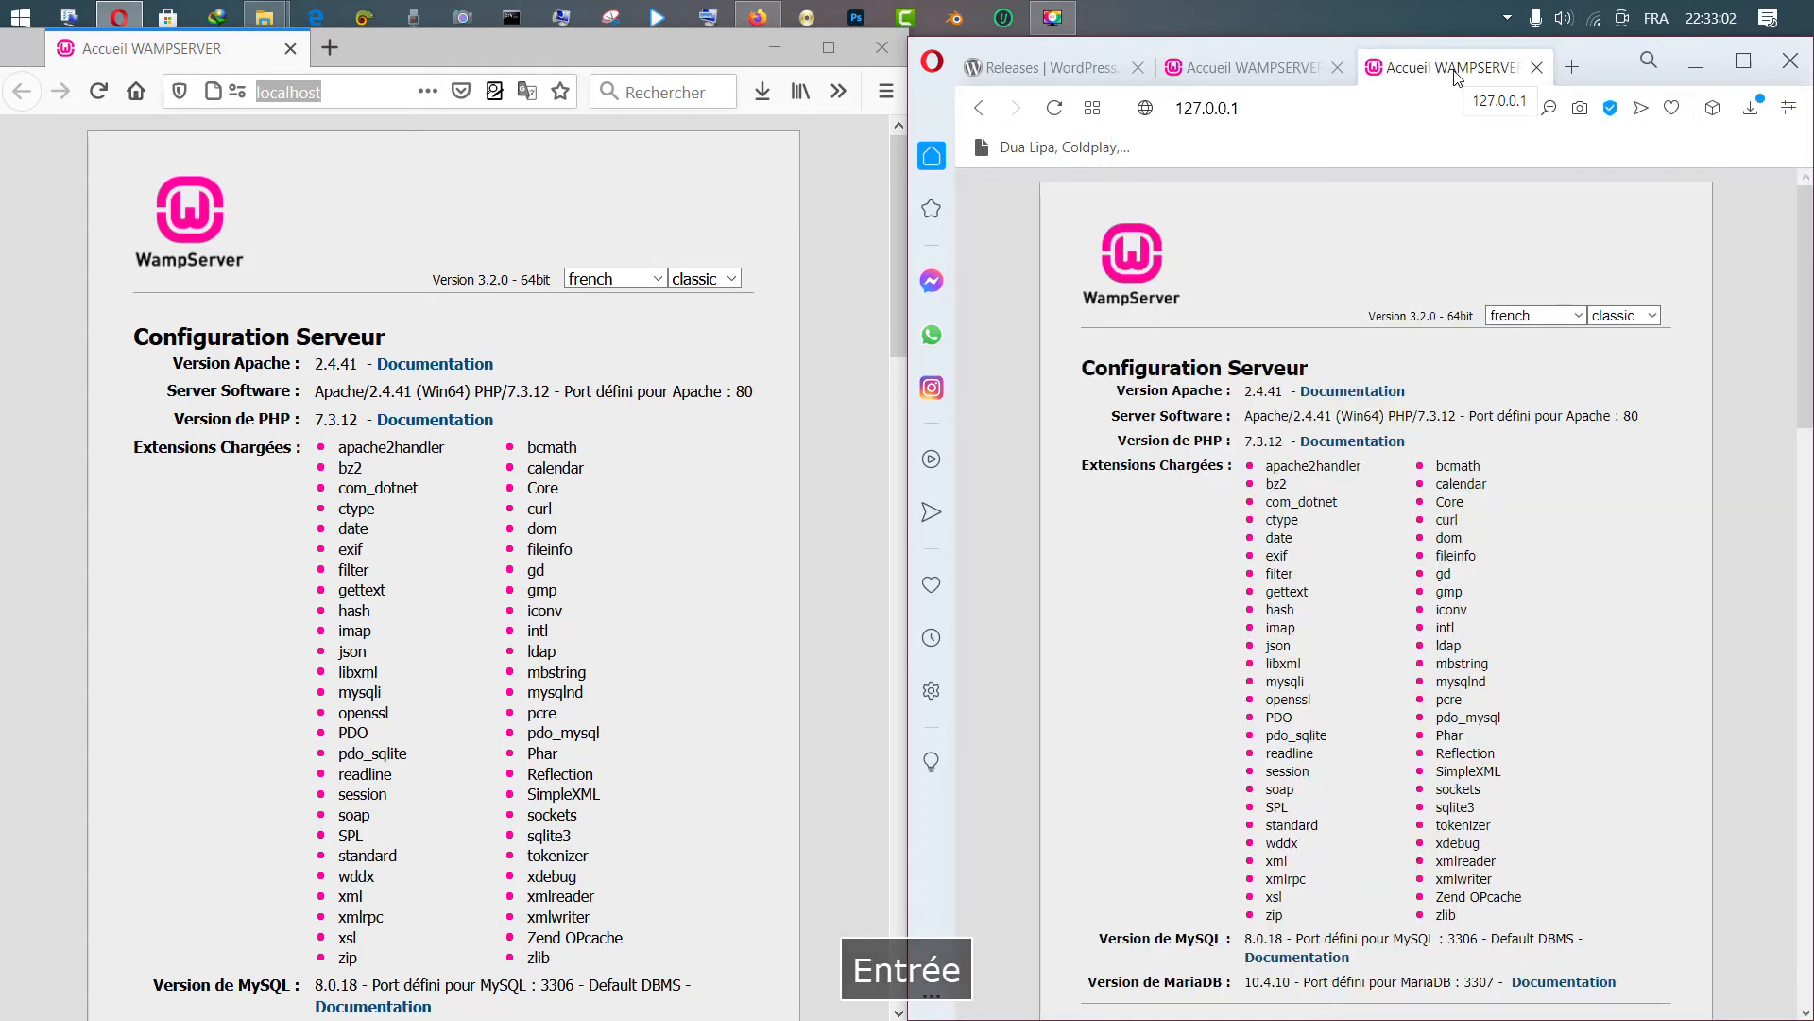
Compare the localhost and 127.0.0.1 tabs, then maximize Opera
left_click(1245, 69)
left_click(1436, 64)
left_click(1267, 65)
left_click(1425, 59)
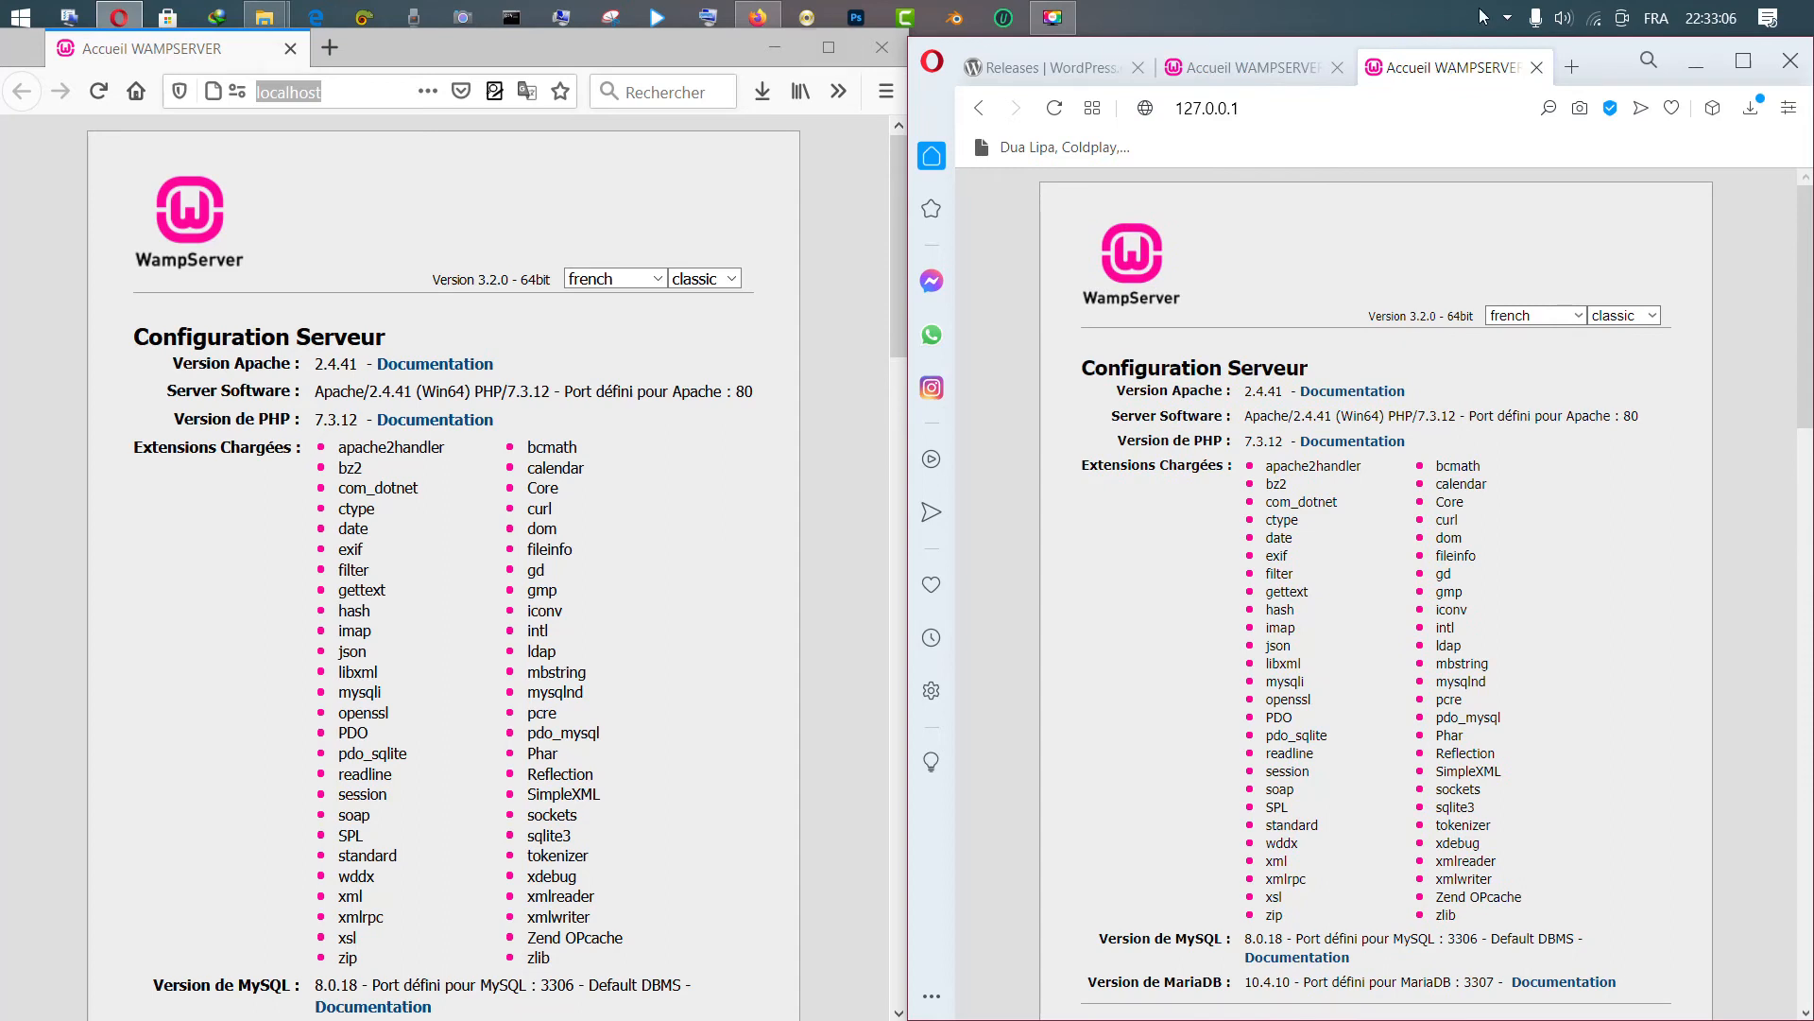
left_click(1744, 61)
left_click_drag(1806, 290, 1809, 334)
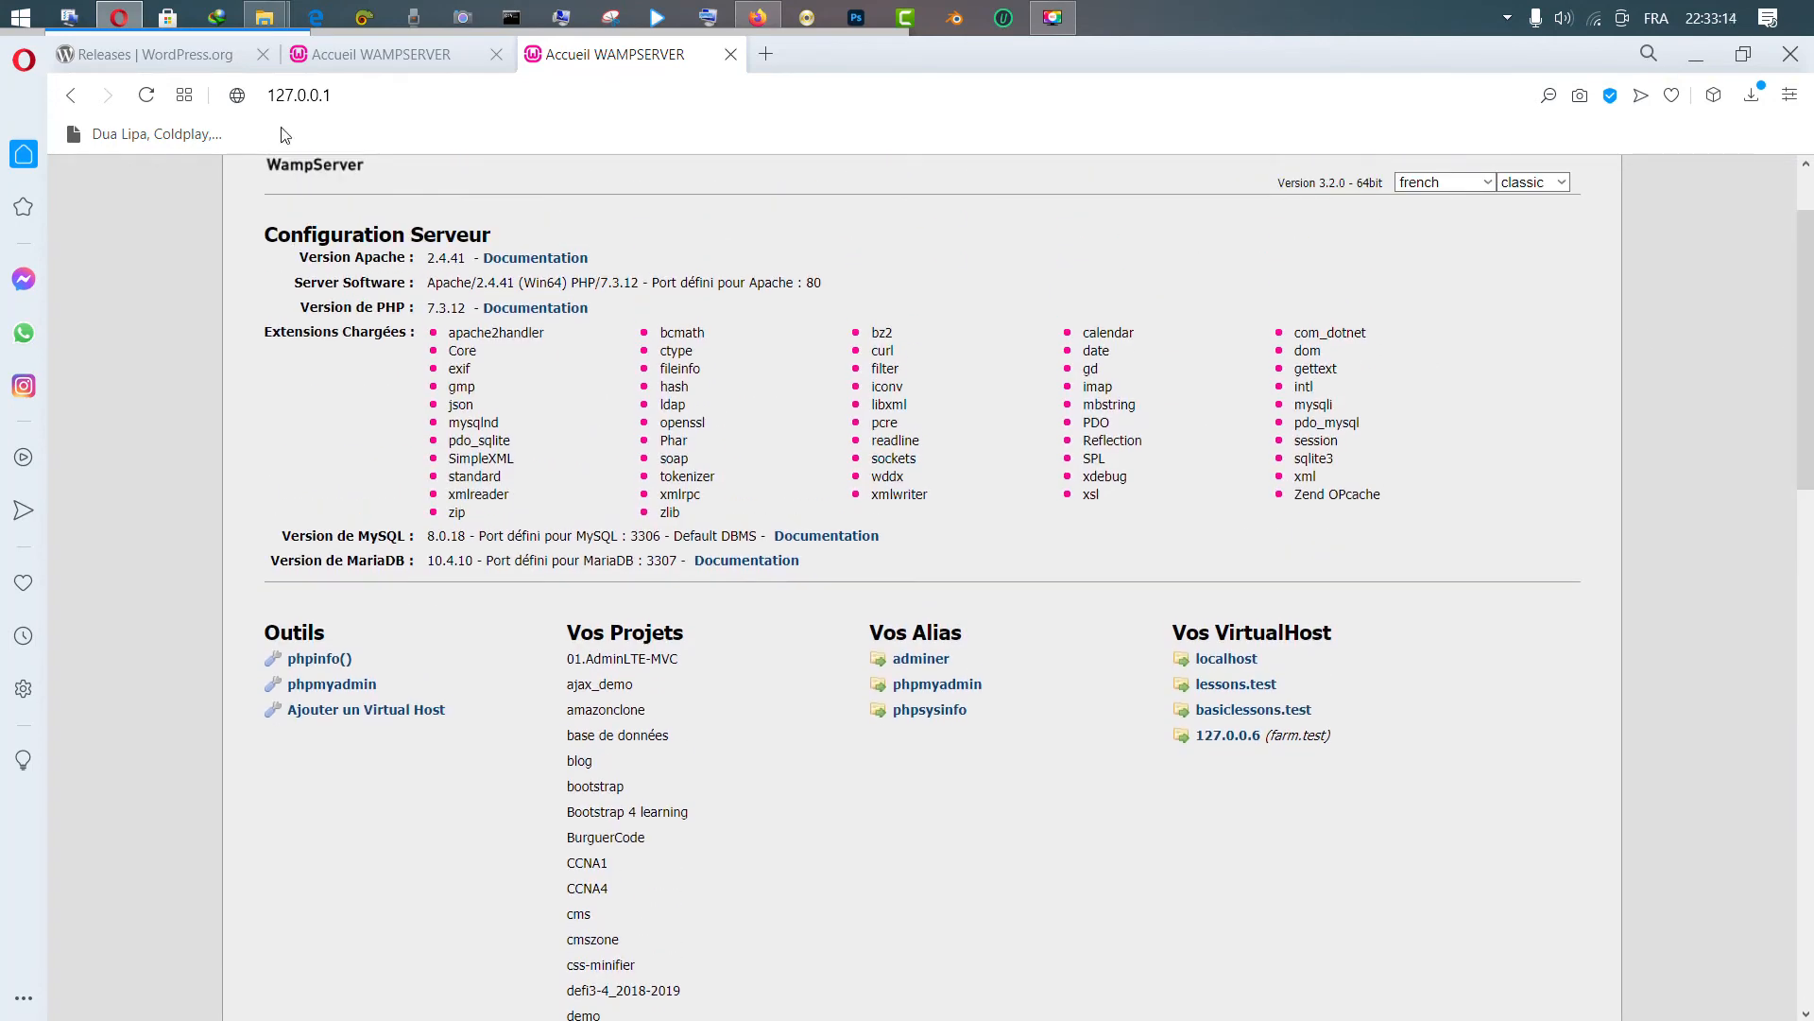
Move File Explorer up to www and wamp64, minimize it, and select Opera's address
mouse_move(268, 15)
left_click(157, 138)
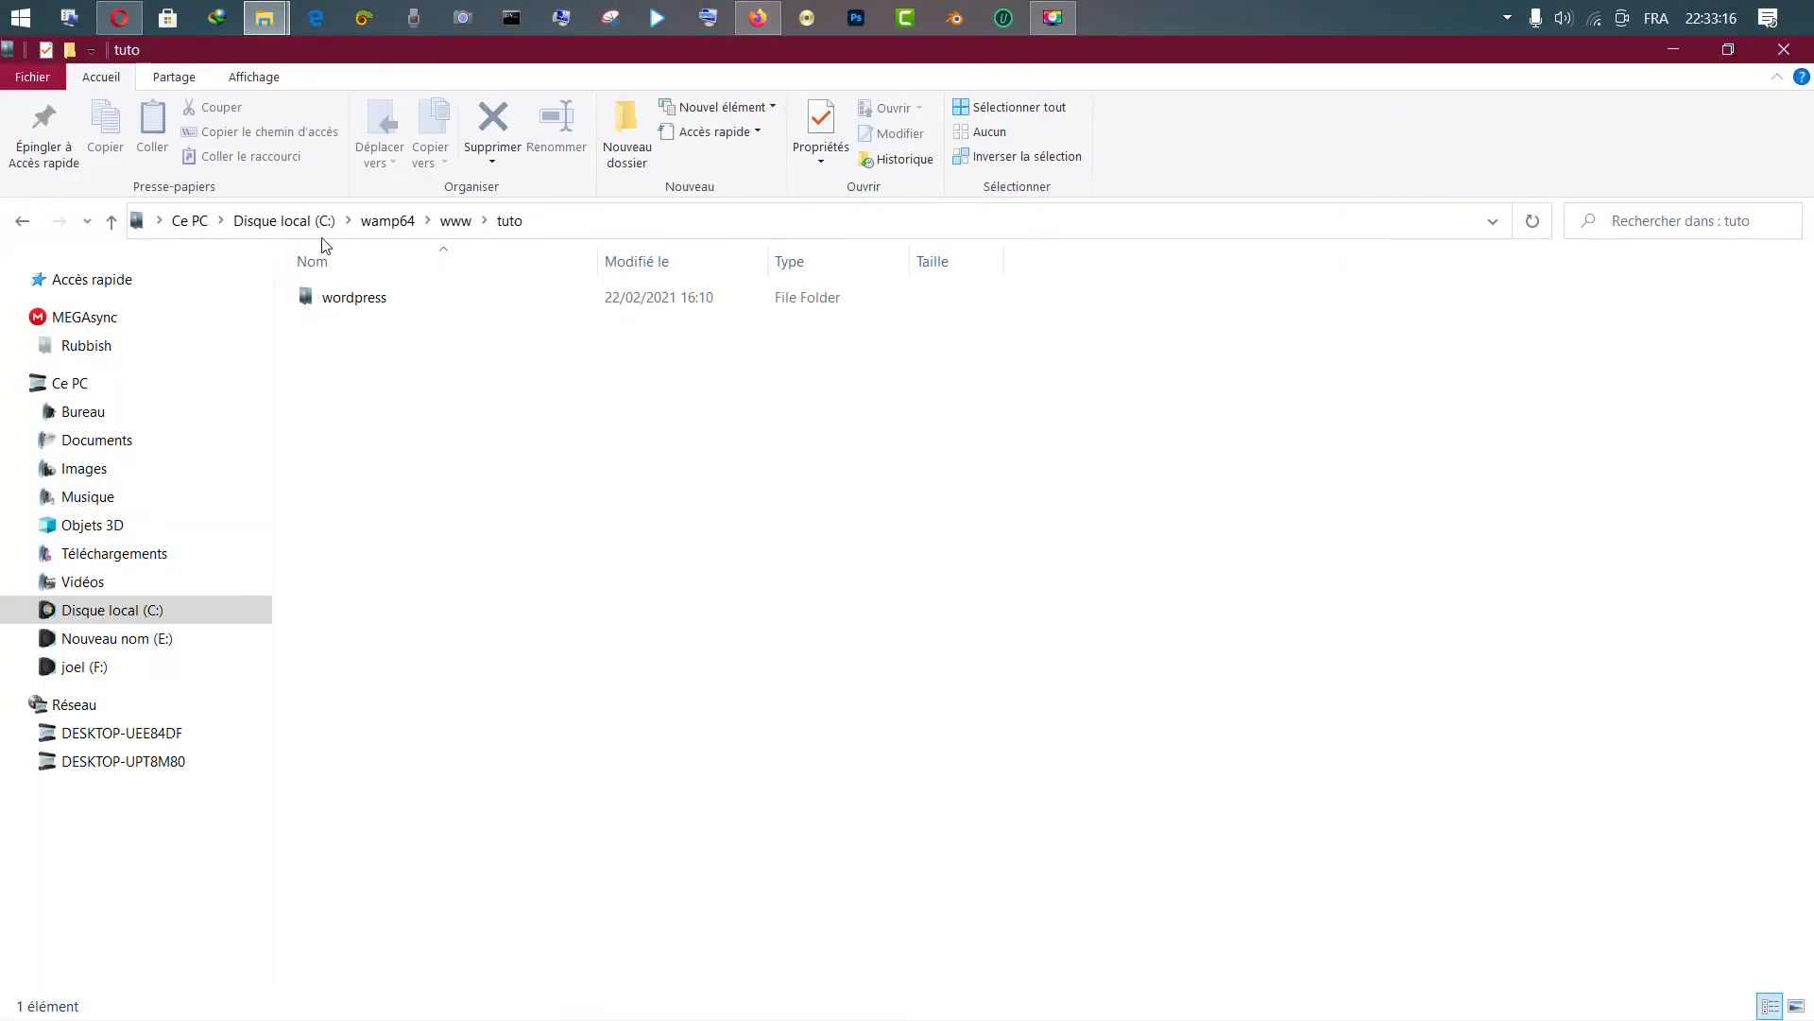
left_click(456, 221)
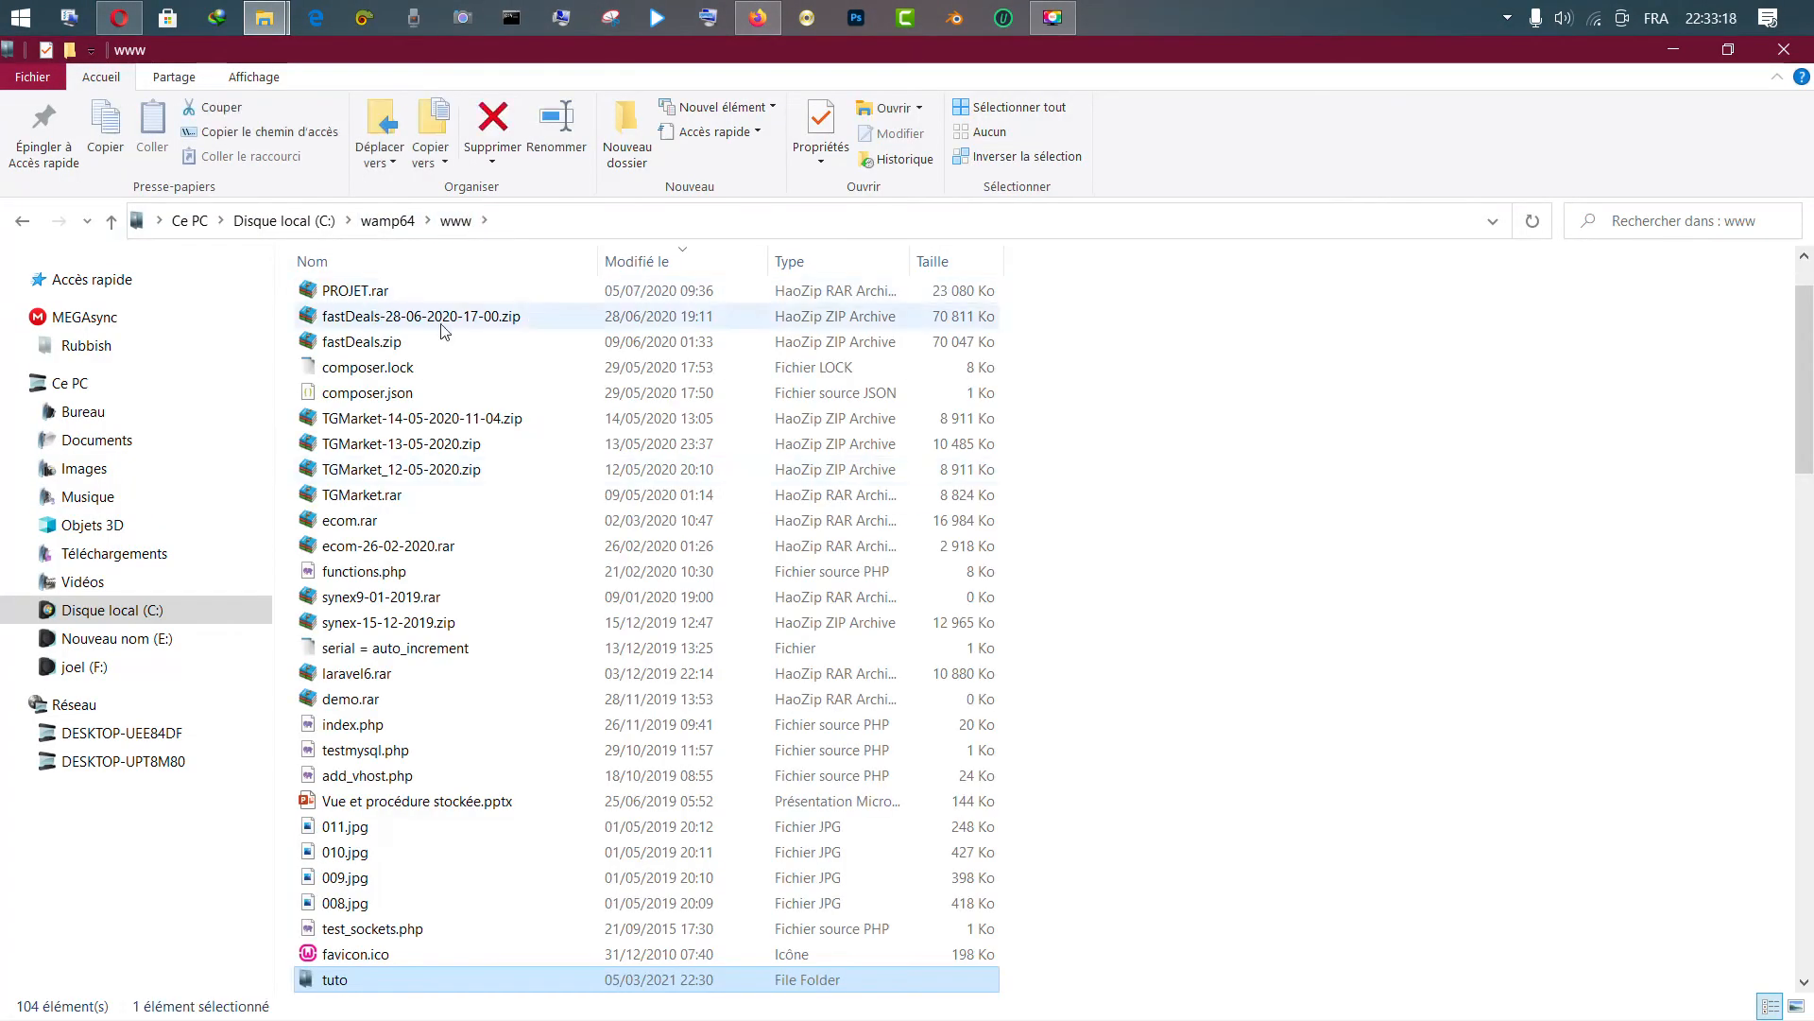
mouse_move(1805, 387)
left_mouse_down()
mouse_move(1805, 886)
mouse_move(1805, 368)
left_mouse_up()
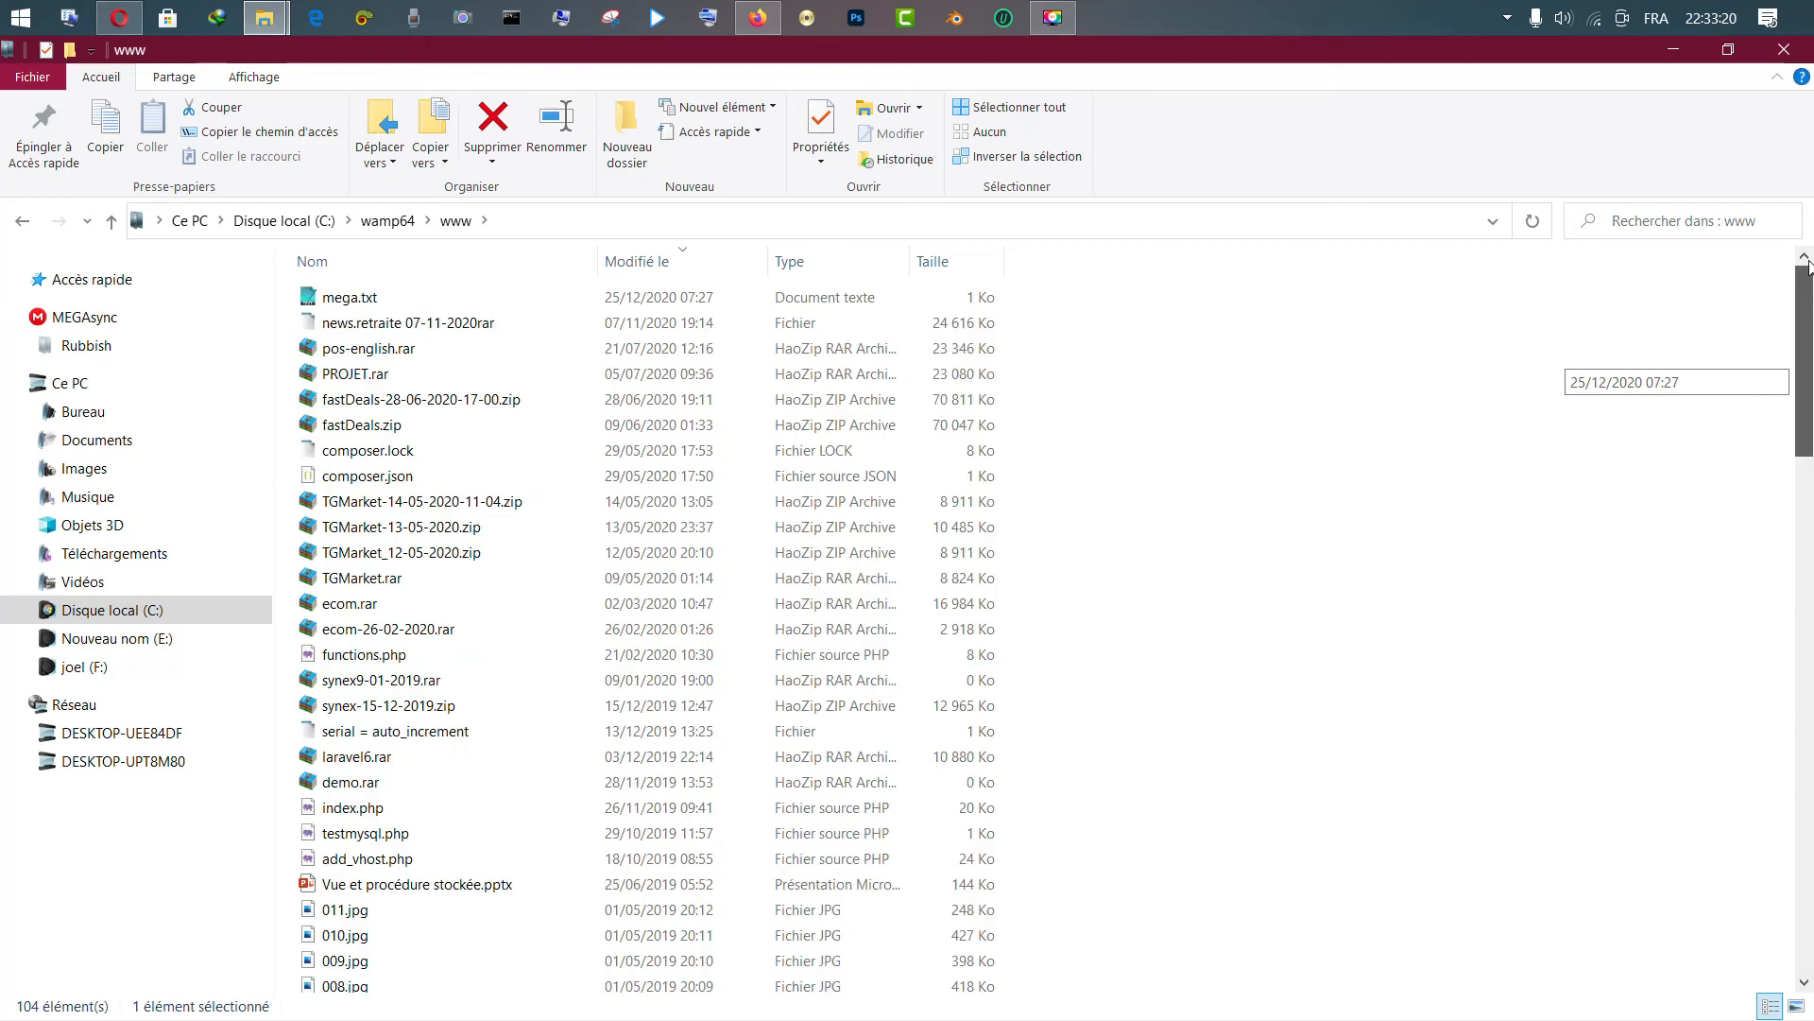
left_click(387, 221)
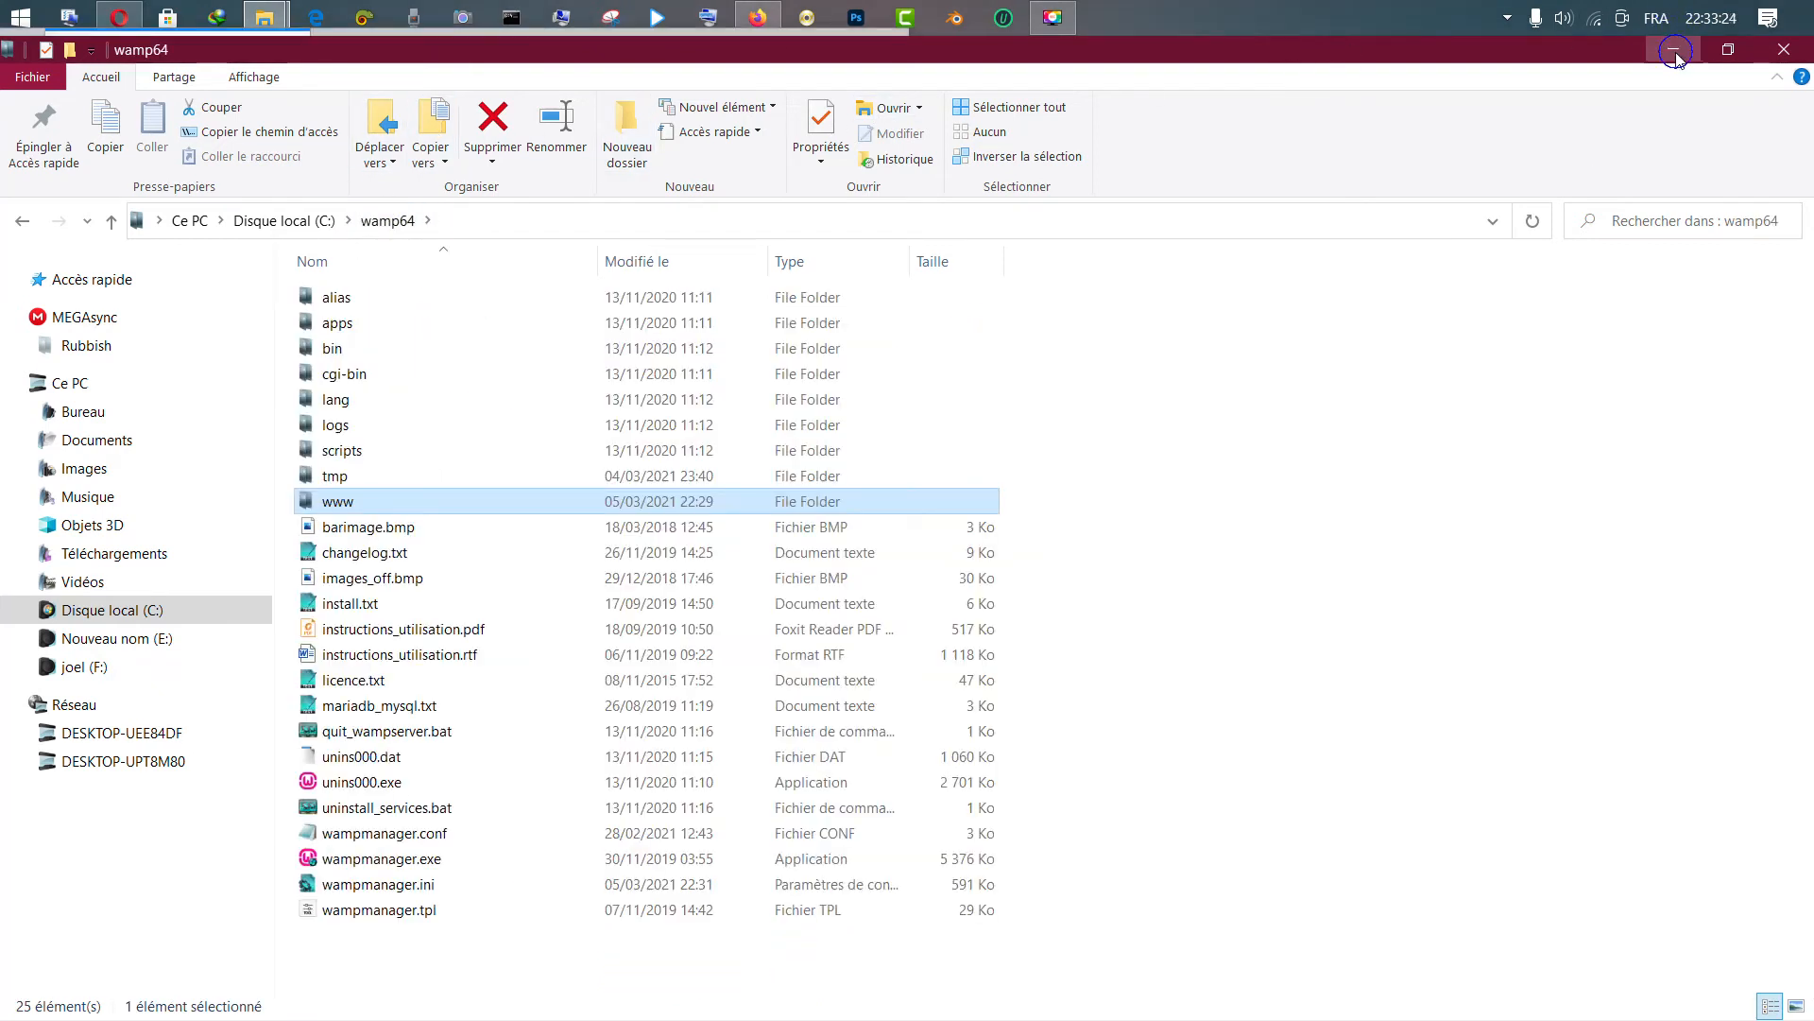
left_click(1674, 50)
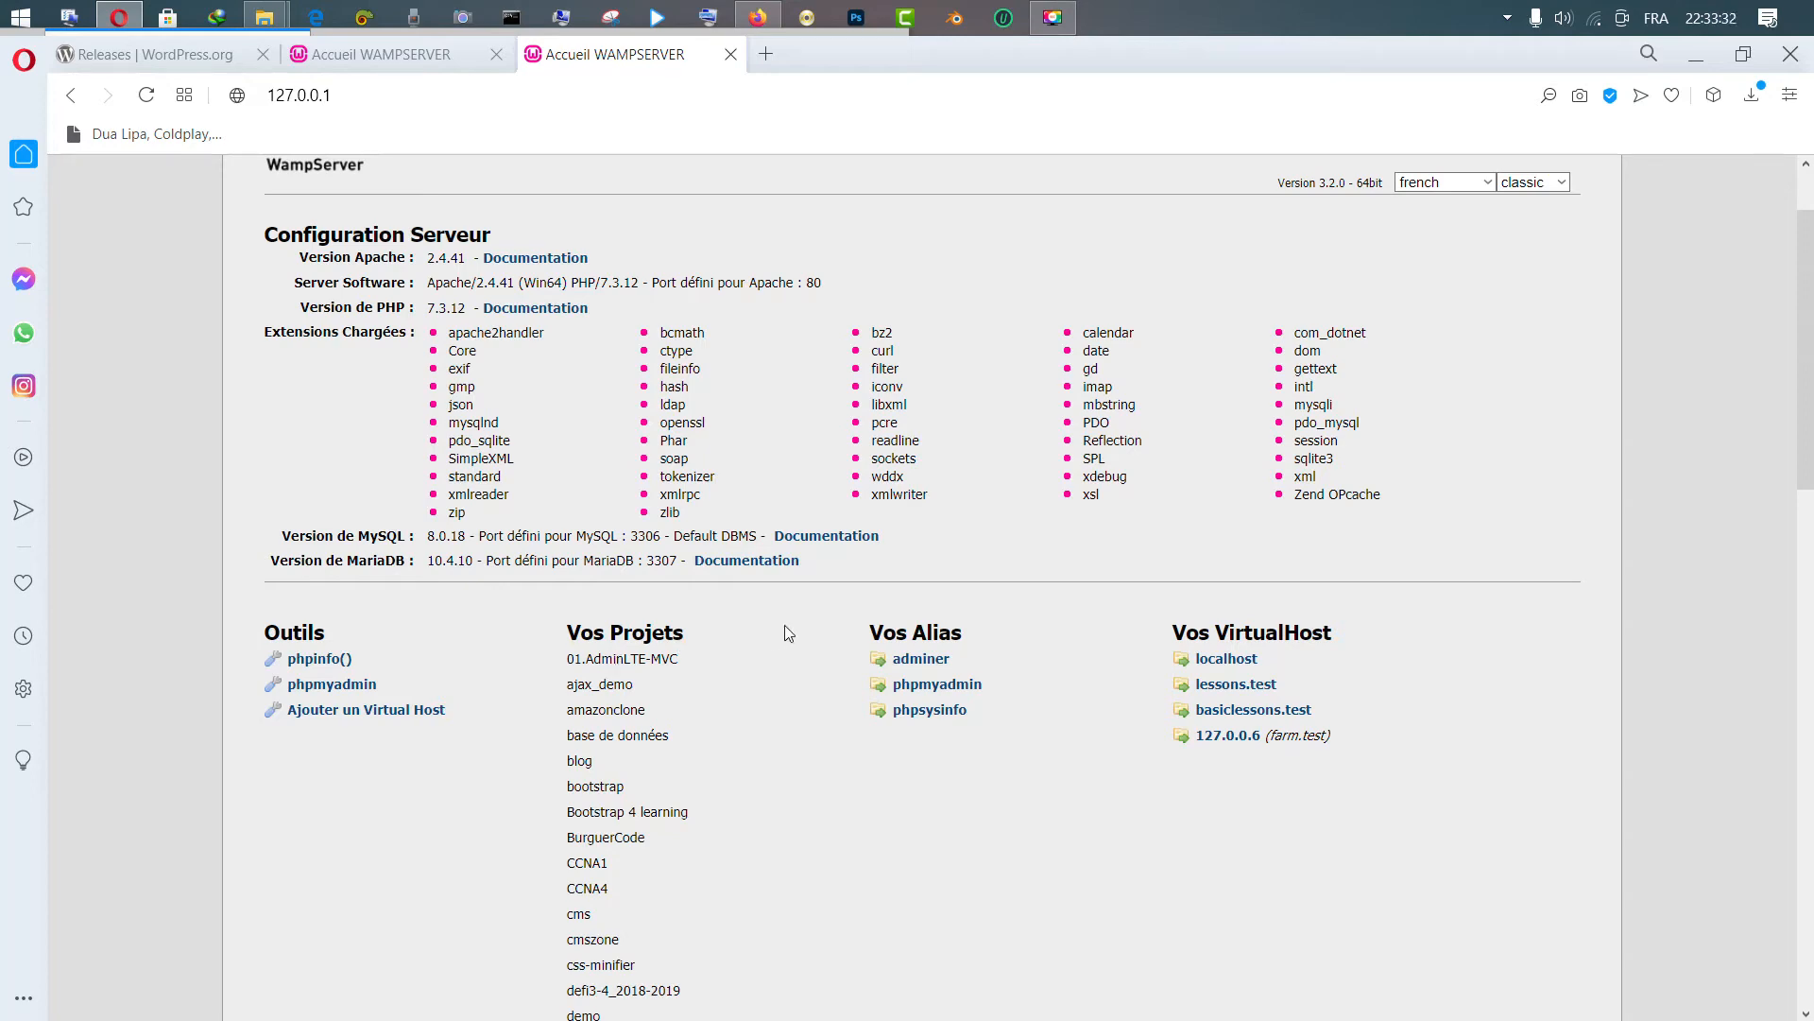
mouse_move(1806, 323)
left_mouse_down()
mouse_move(1807, 557)
mouse_move(1792, 238)
mouse_move(1809, 583)
mouse_move(1775, 306)
left_mouse_up()
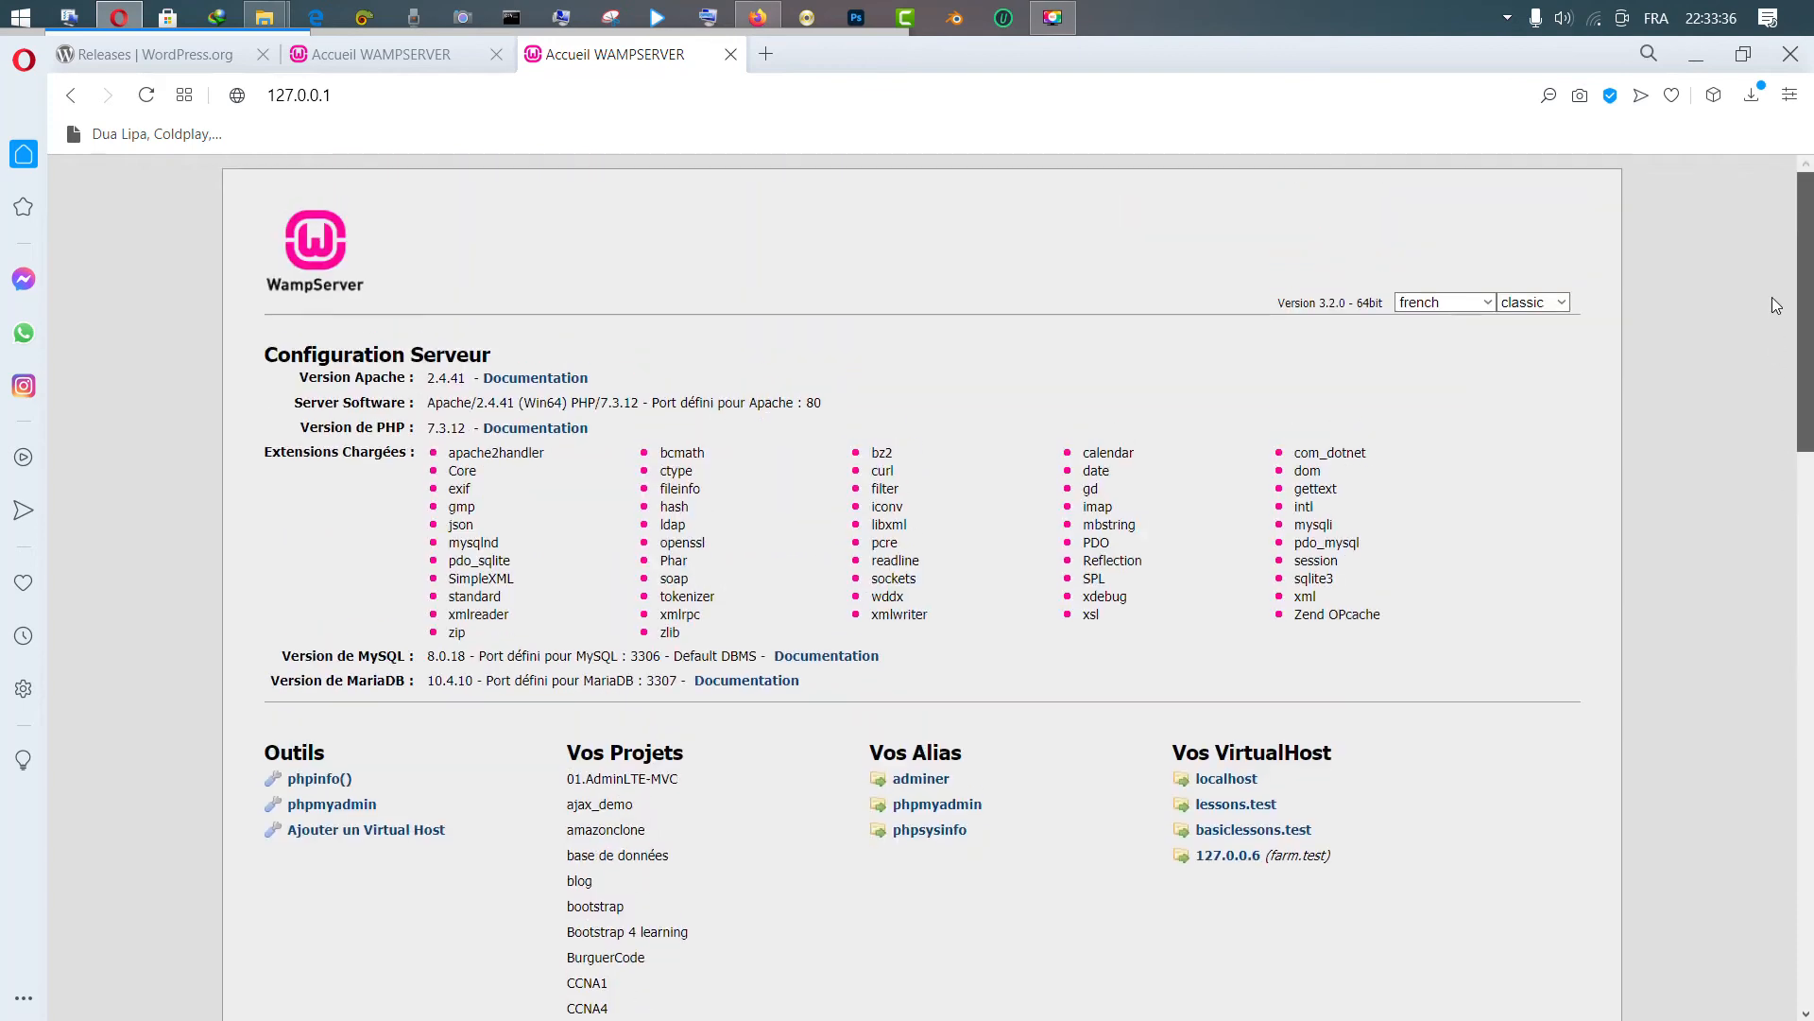
left_click(444, 99)
left_click(444, 99)
Return File Explorer to www\tuto and restore it to a smaller window
mouse_move(286, 7)
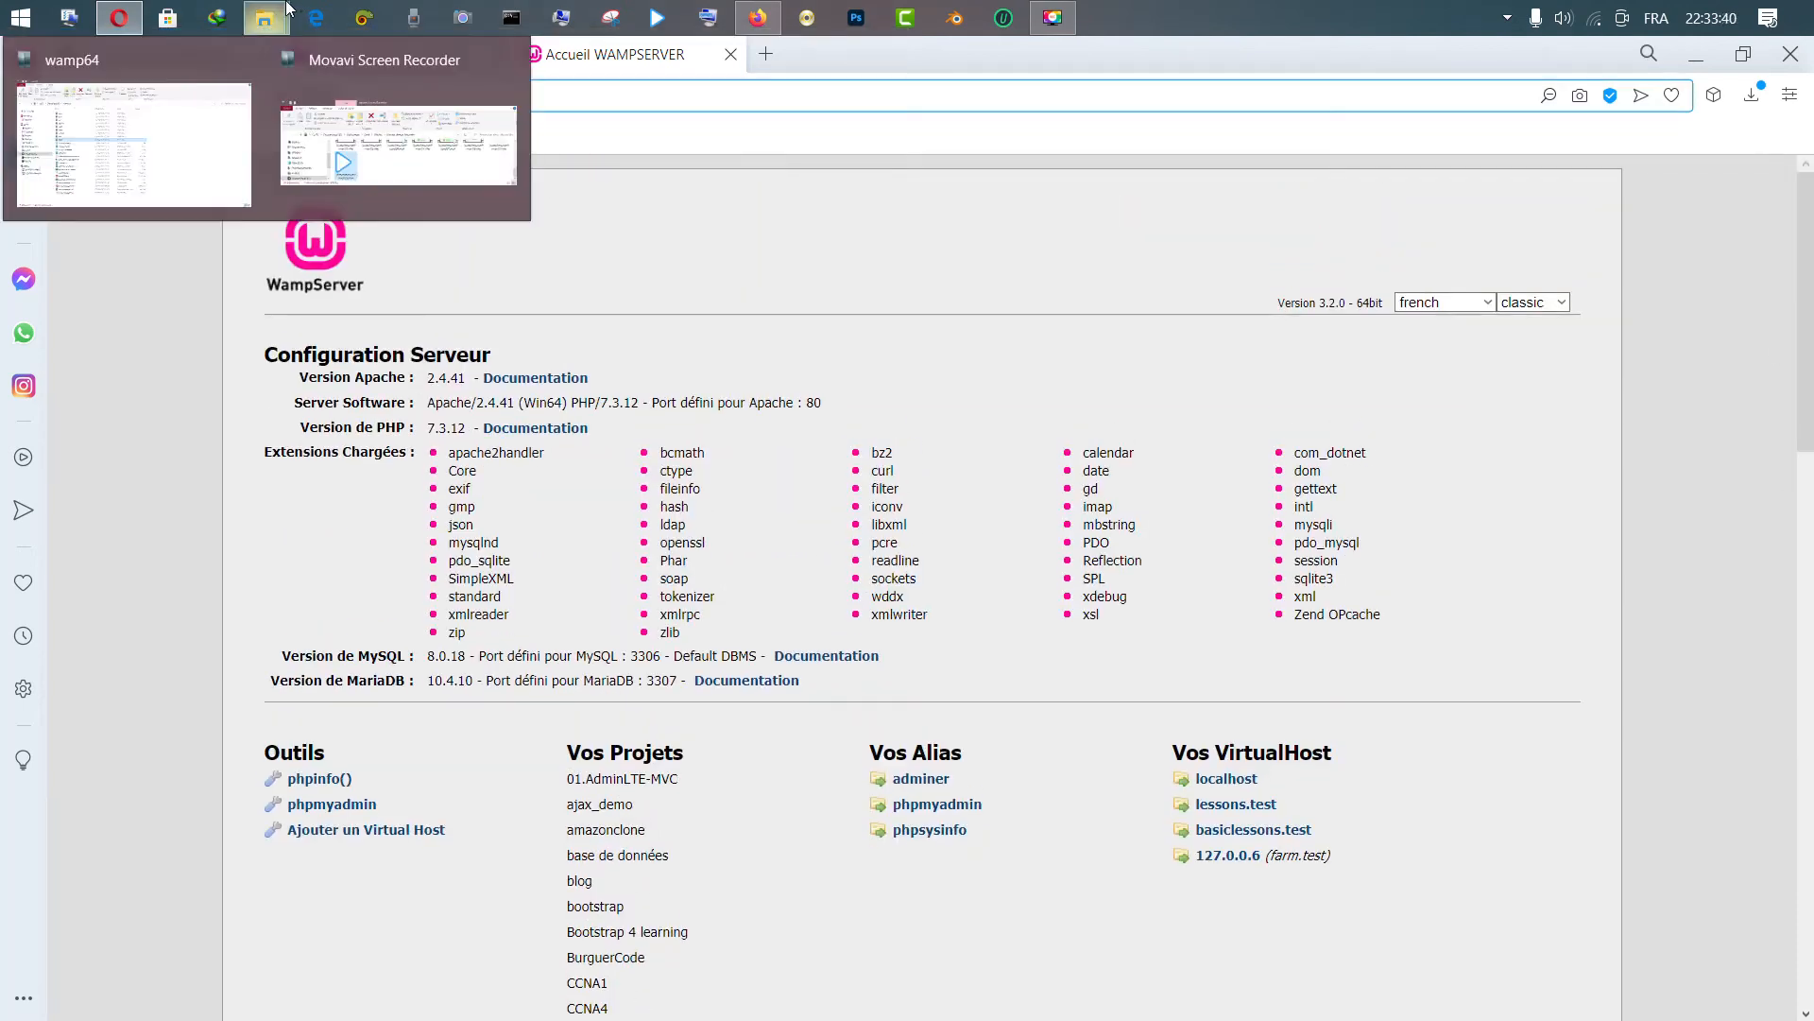
left_click(121, 85)
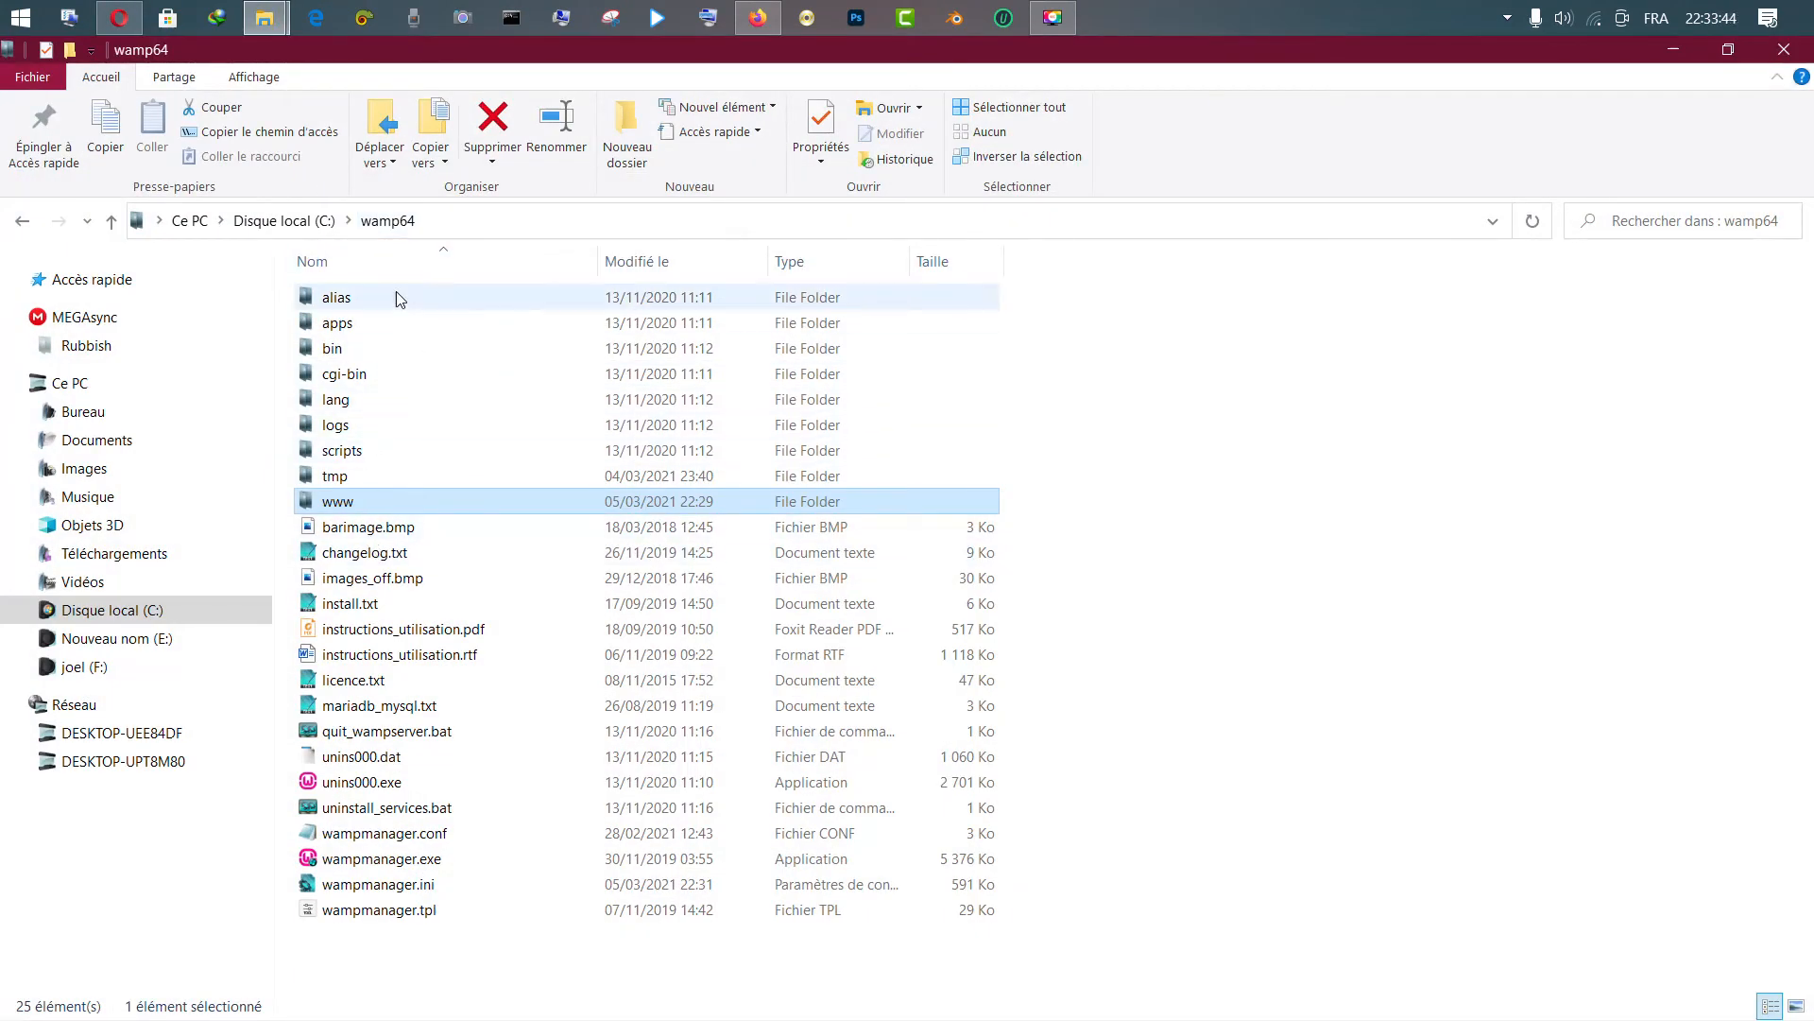
double_click(335, 502)
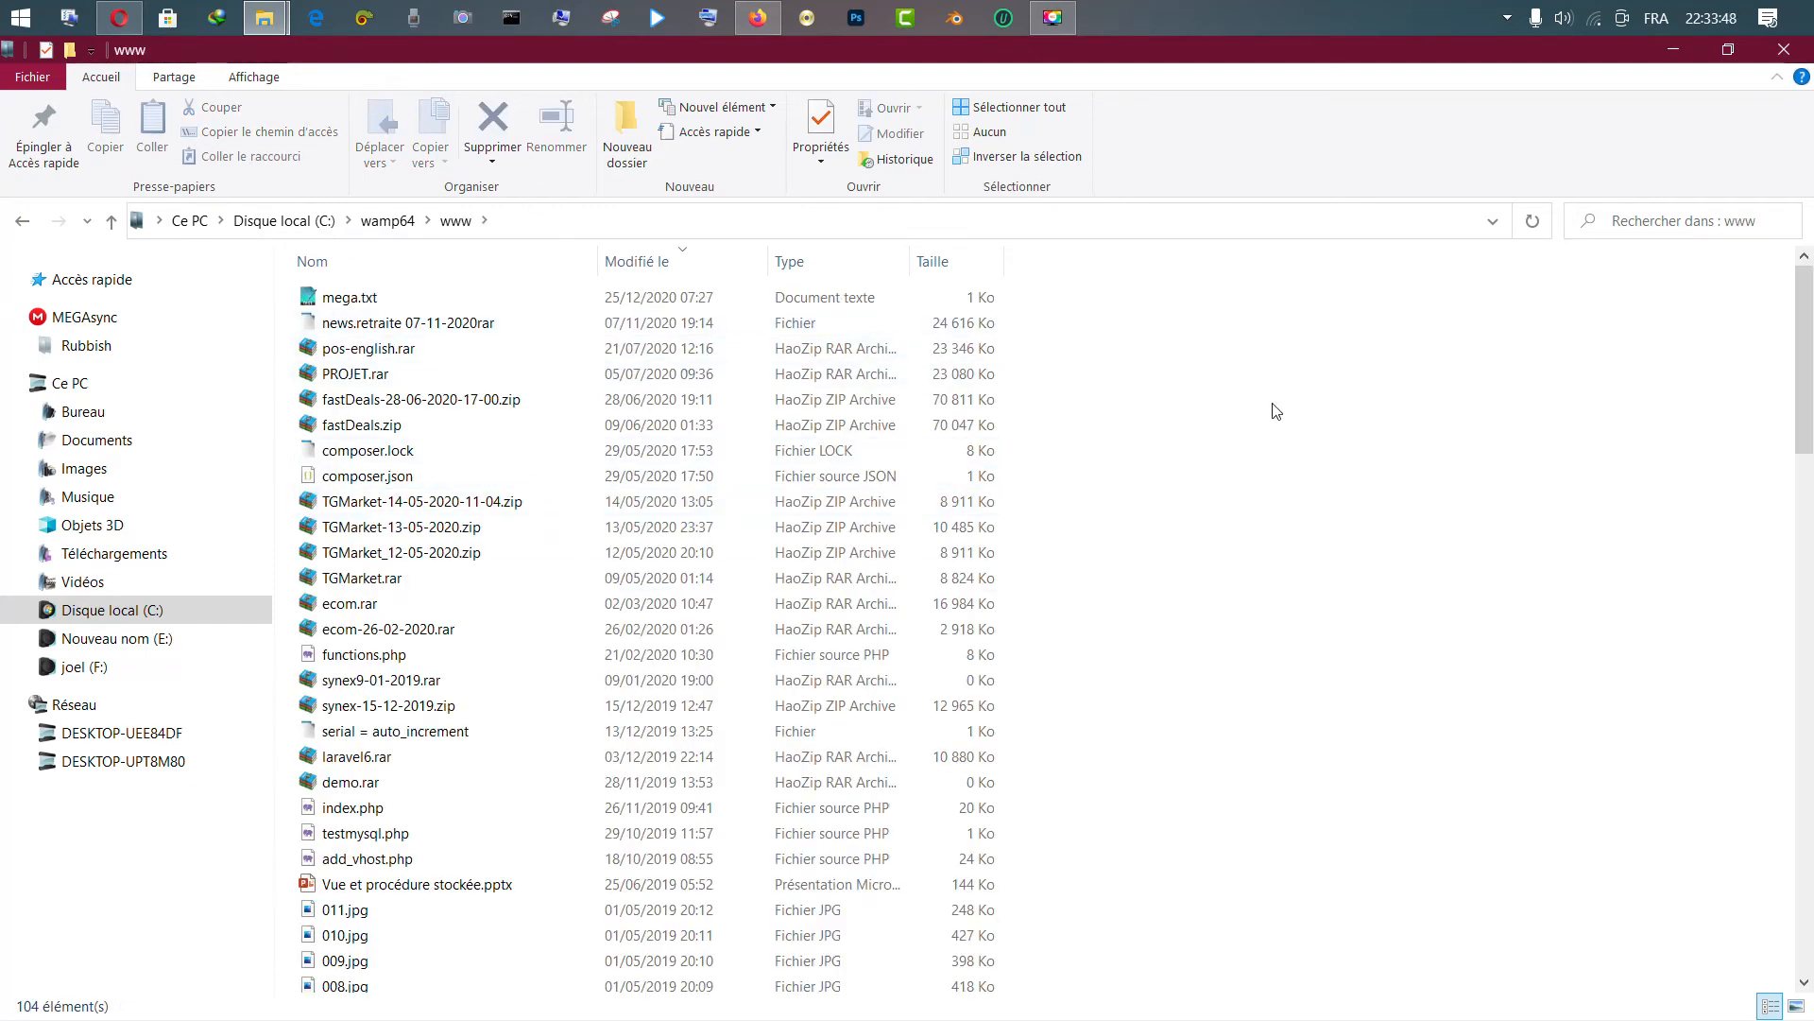
left_click(879, 475)
left_click(886, 493)
key("t")
key("t")
key("t")
key("t")
key("t")
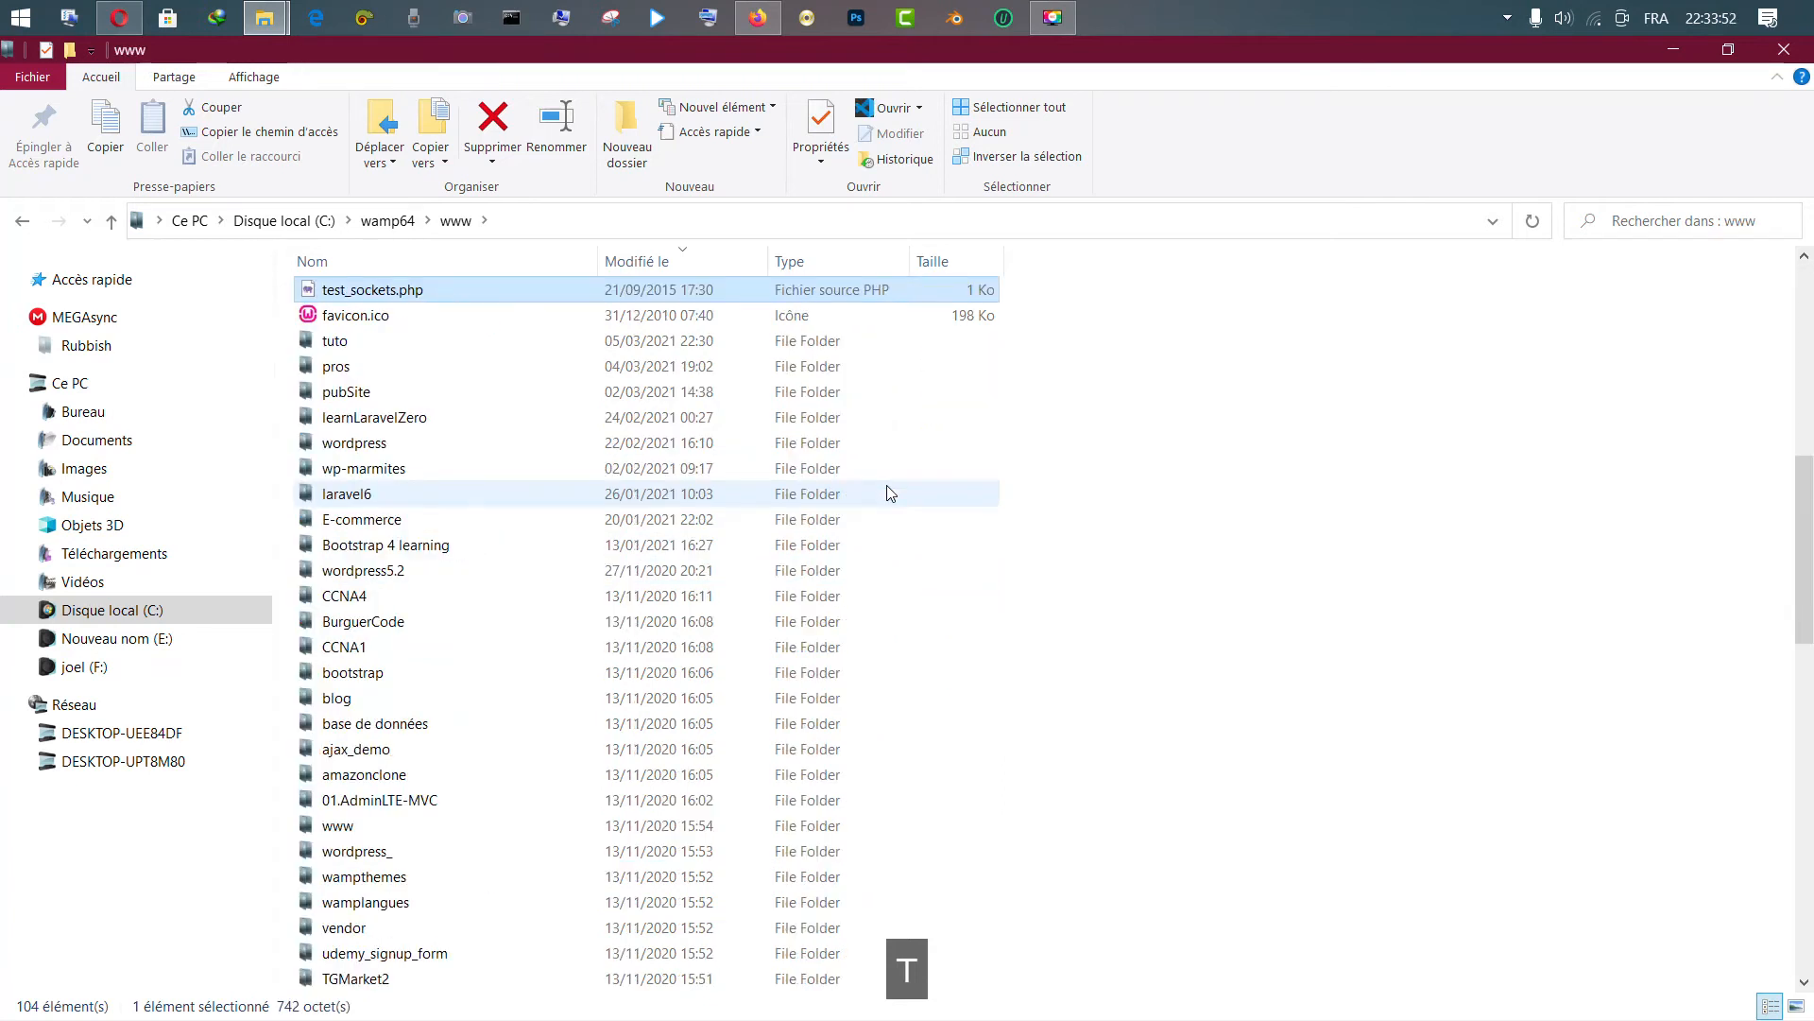
double_click(336, 342)
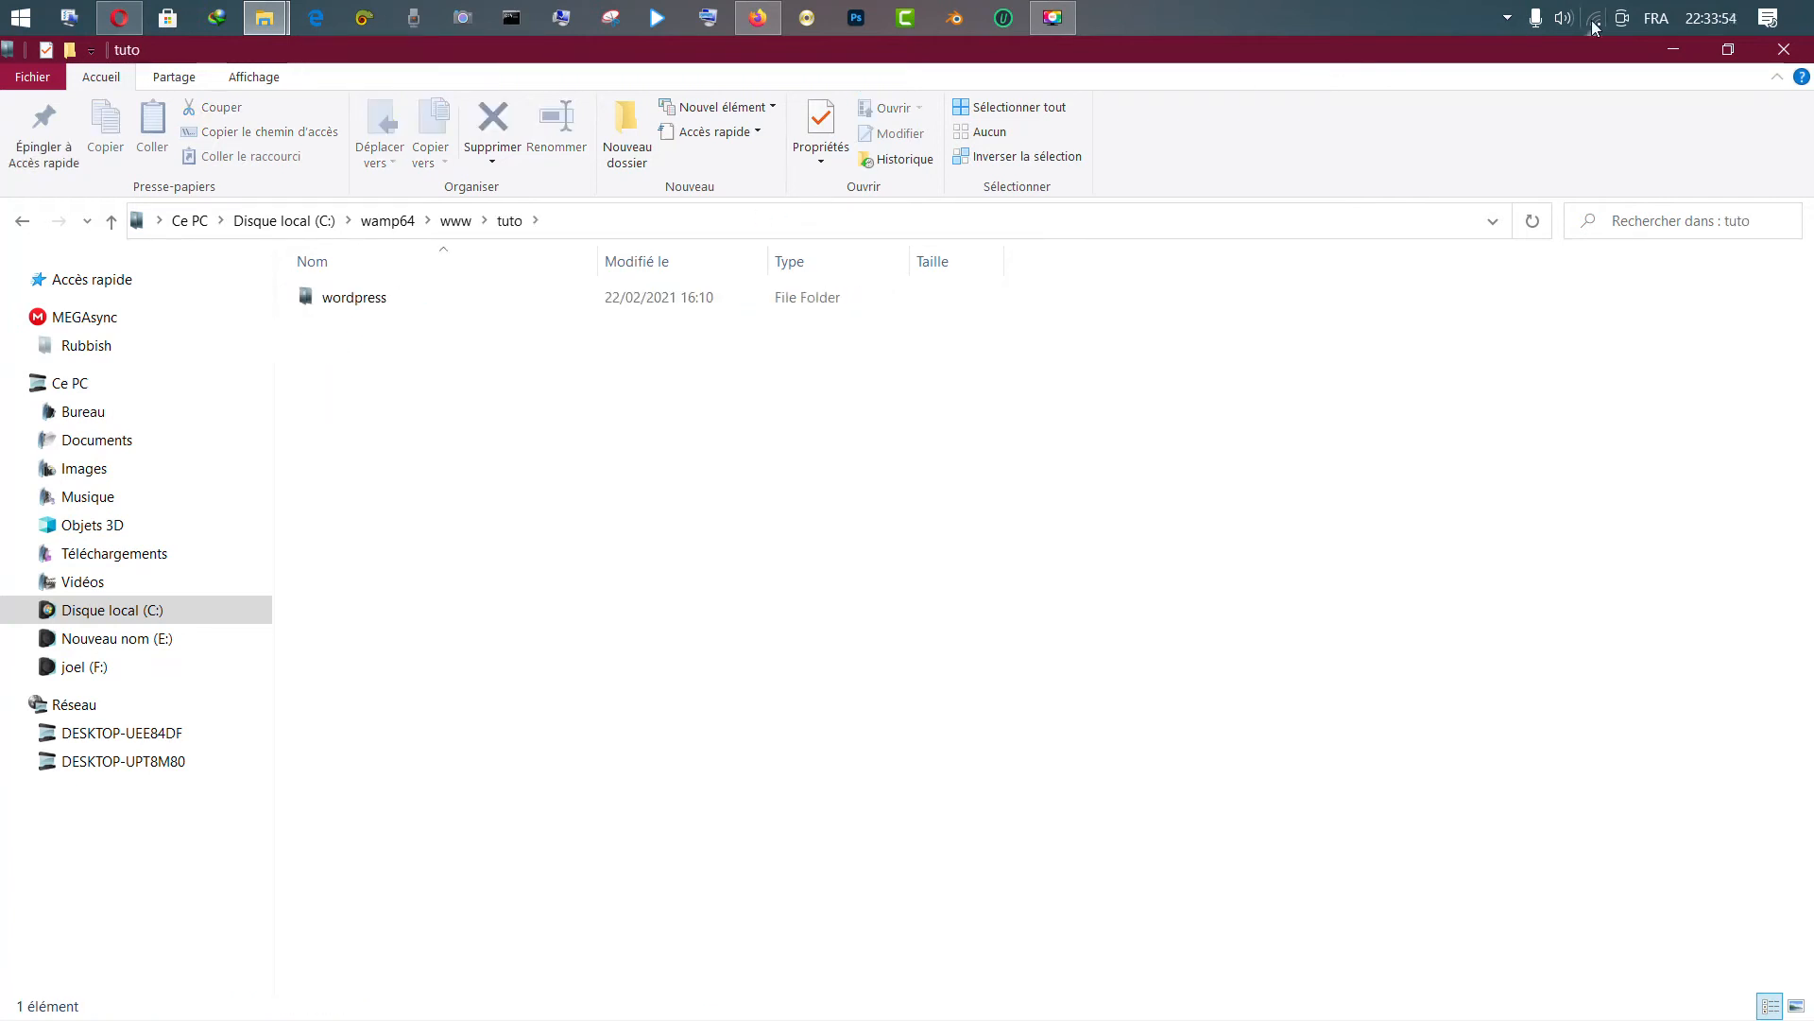
left_click(1729, 49)
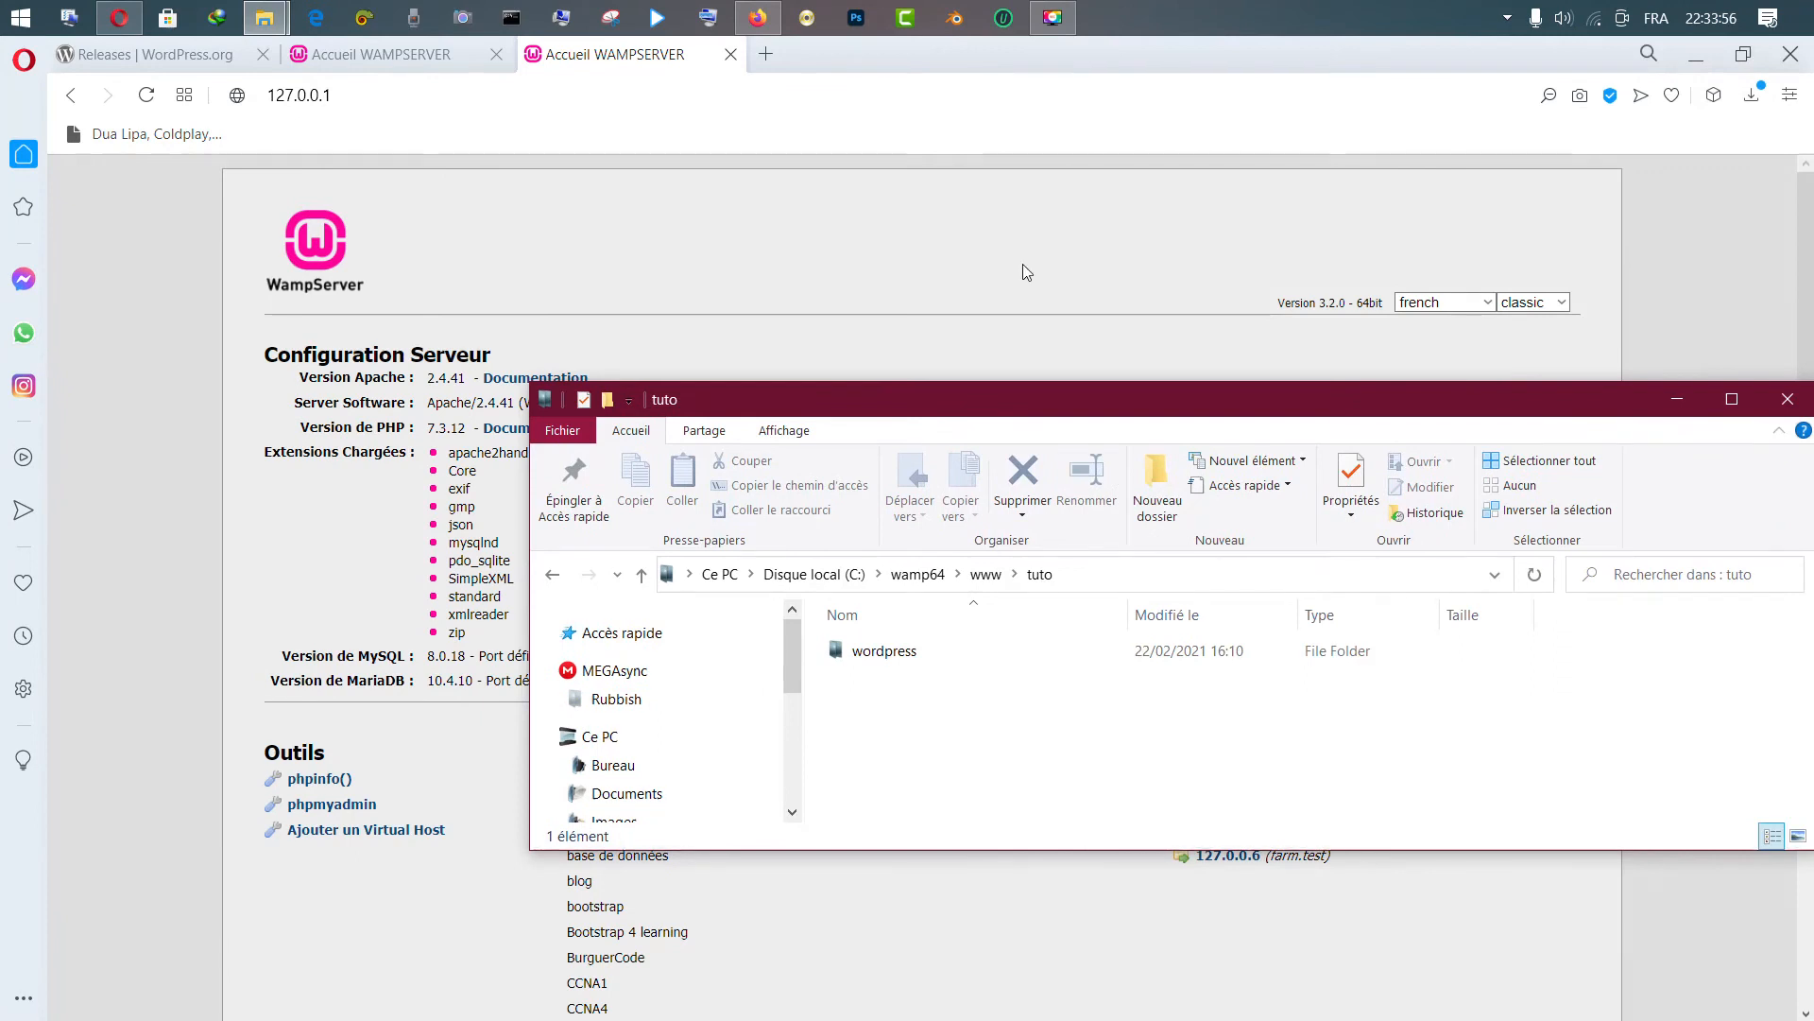
Load 127.0.0.1/tuto in Opera and follow the wordpress/ link
left_click(799, 102)
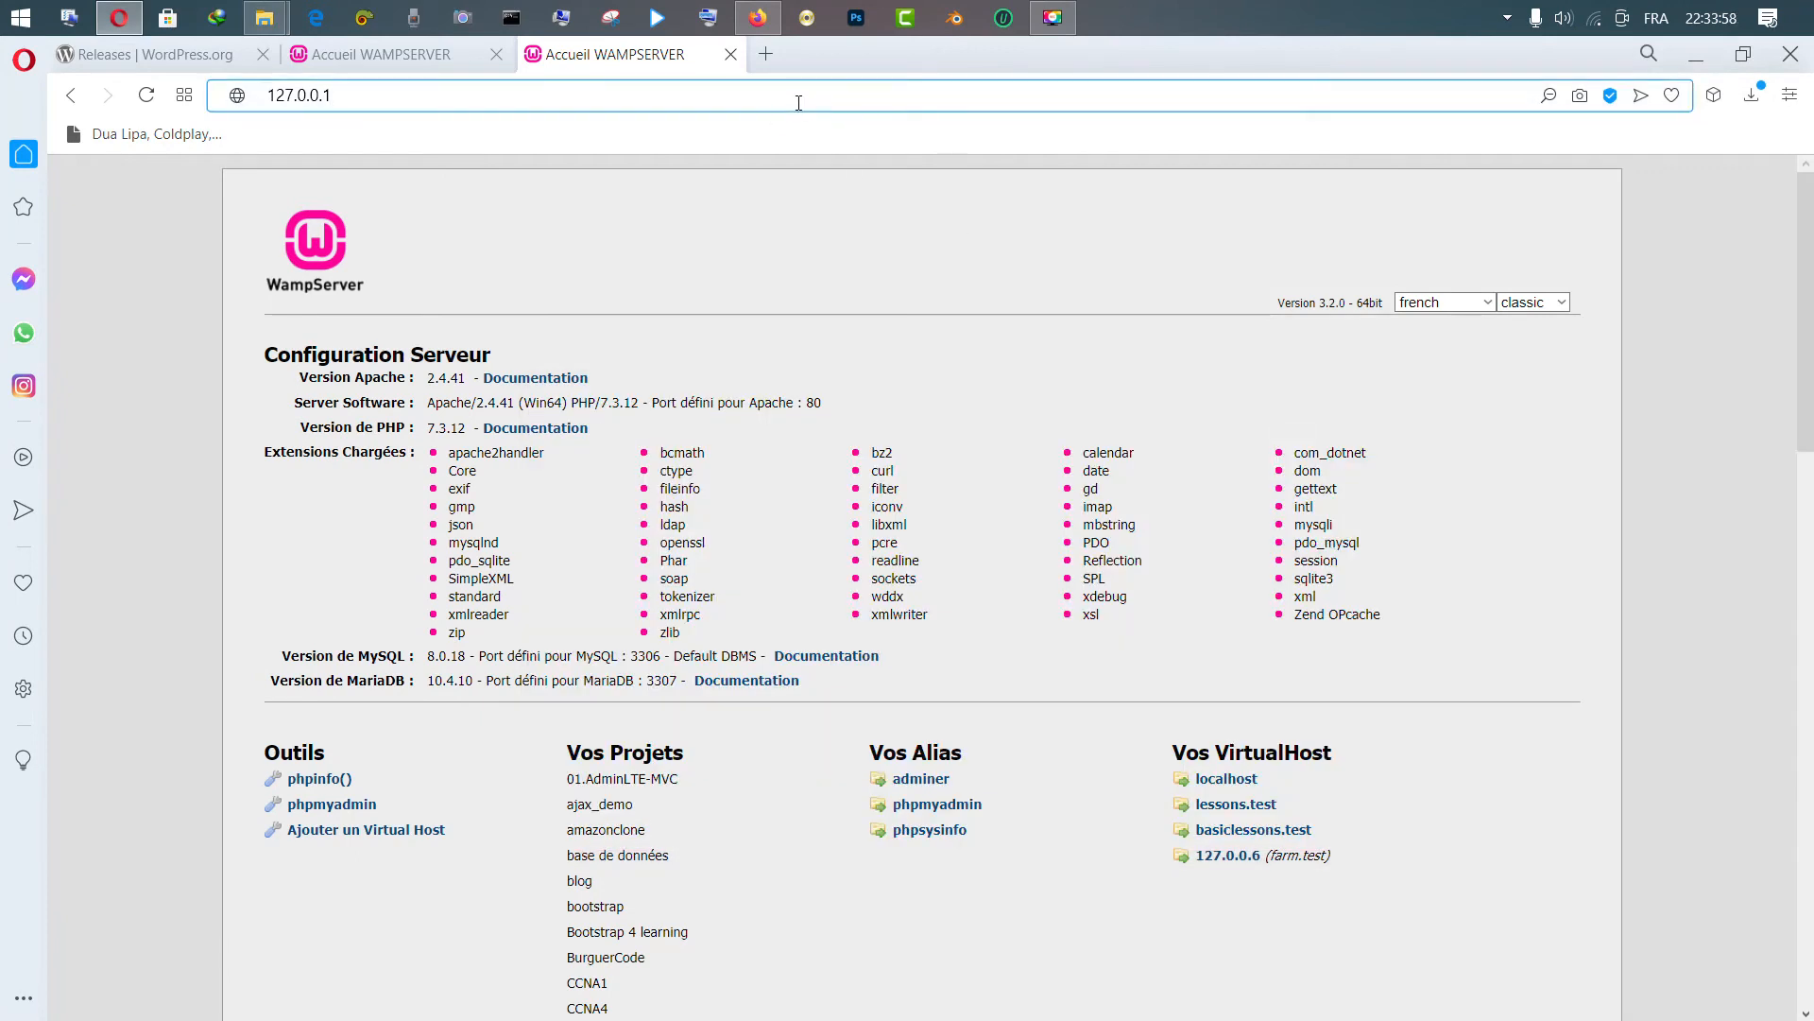
type("/tuto")
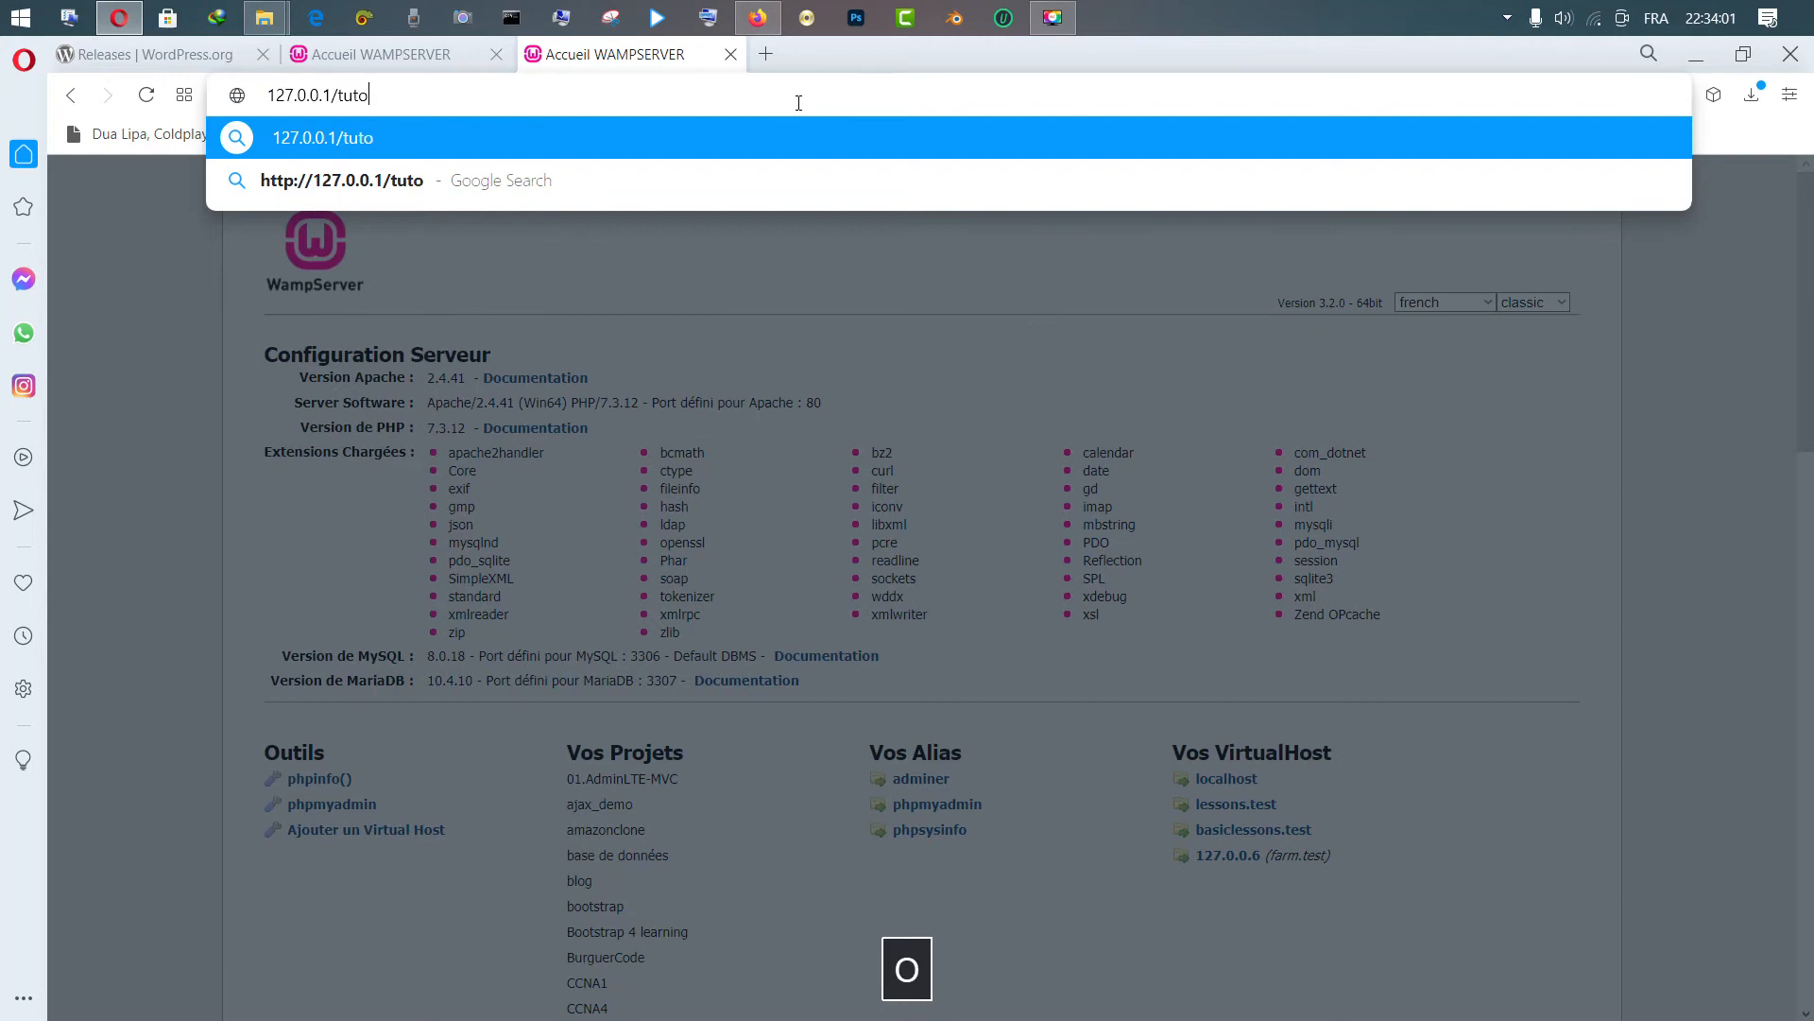
key("Return")
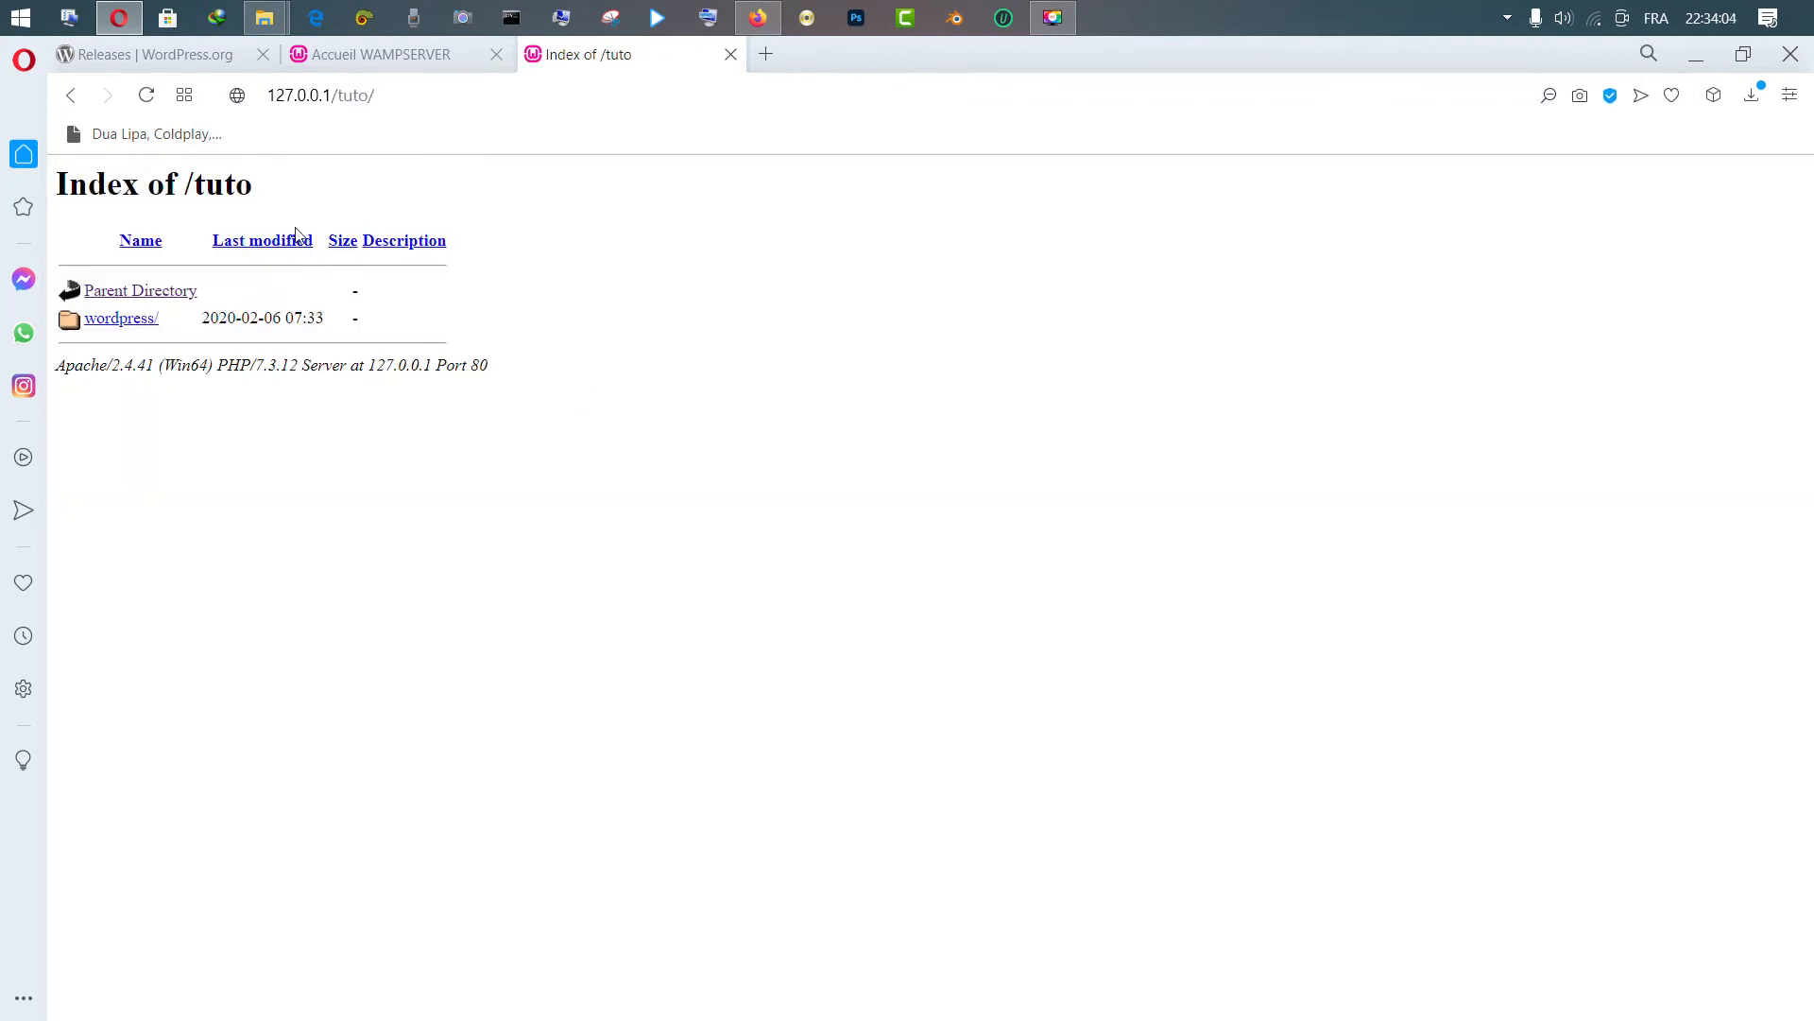
mouse_move(265, 17)
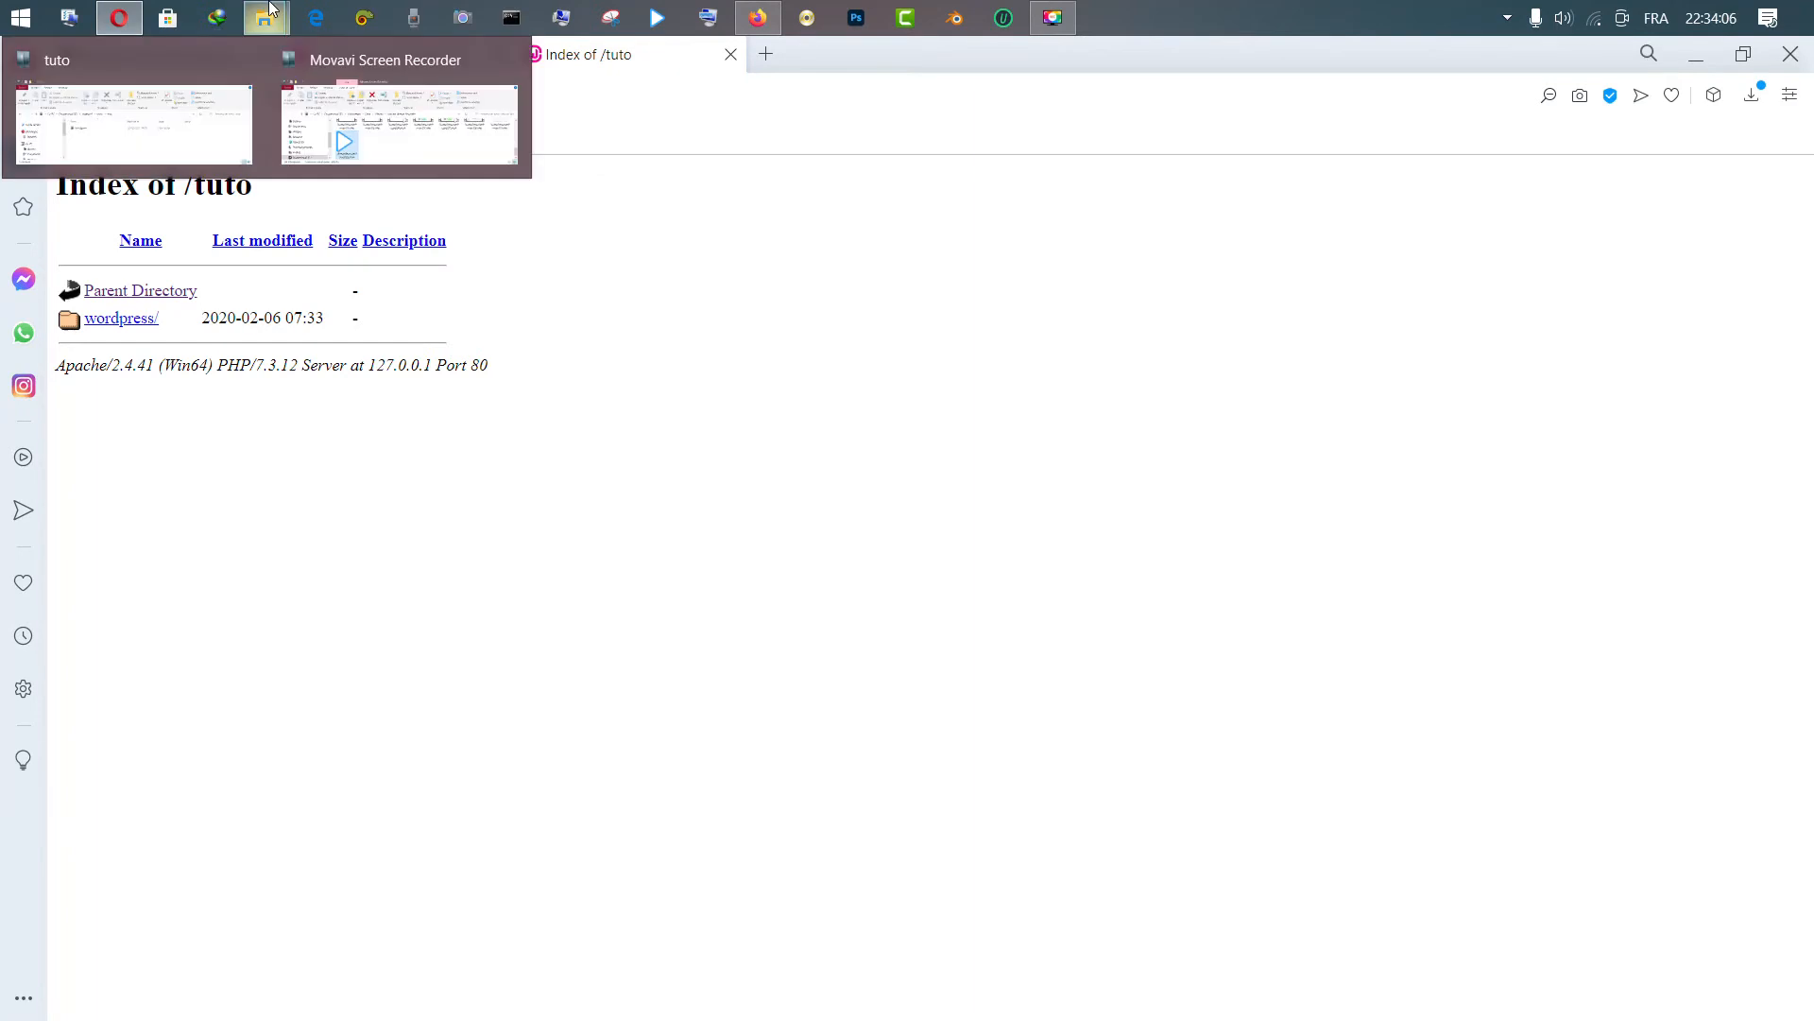
left_click(137, 104)
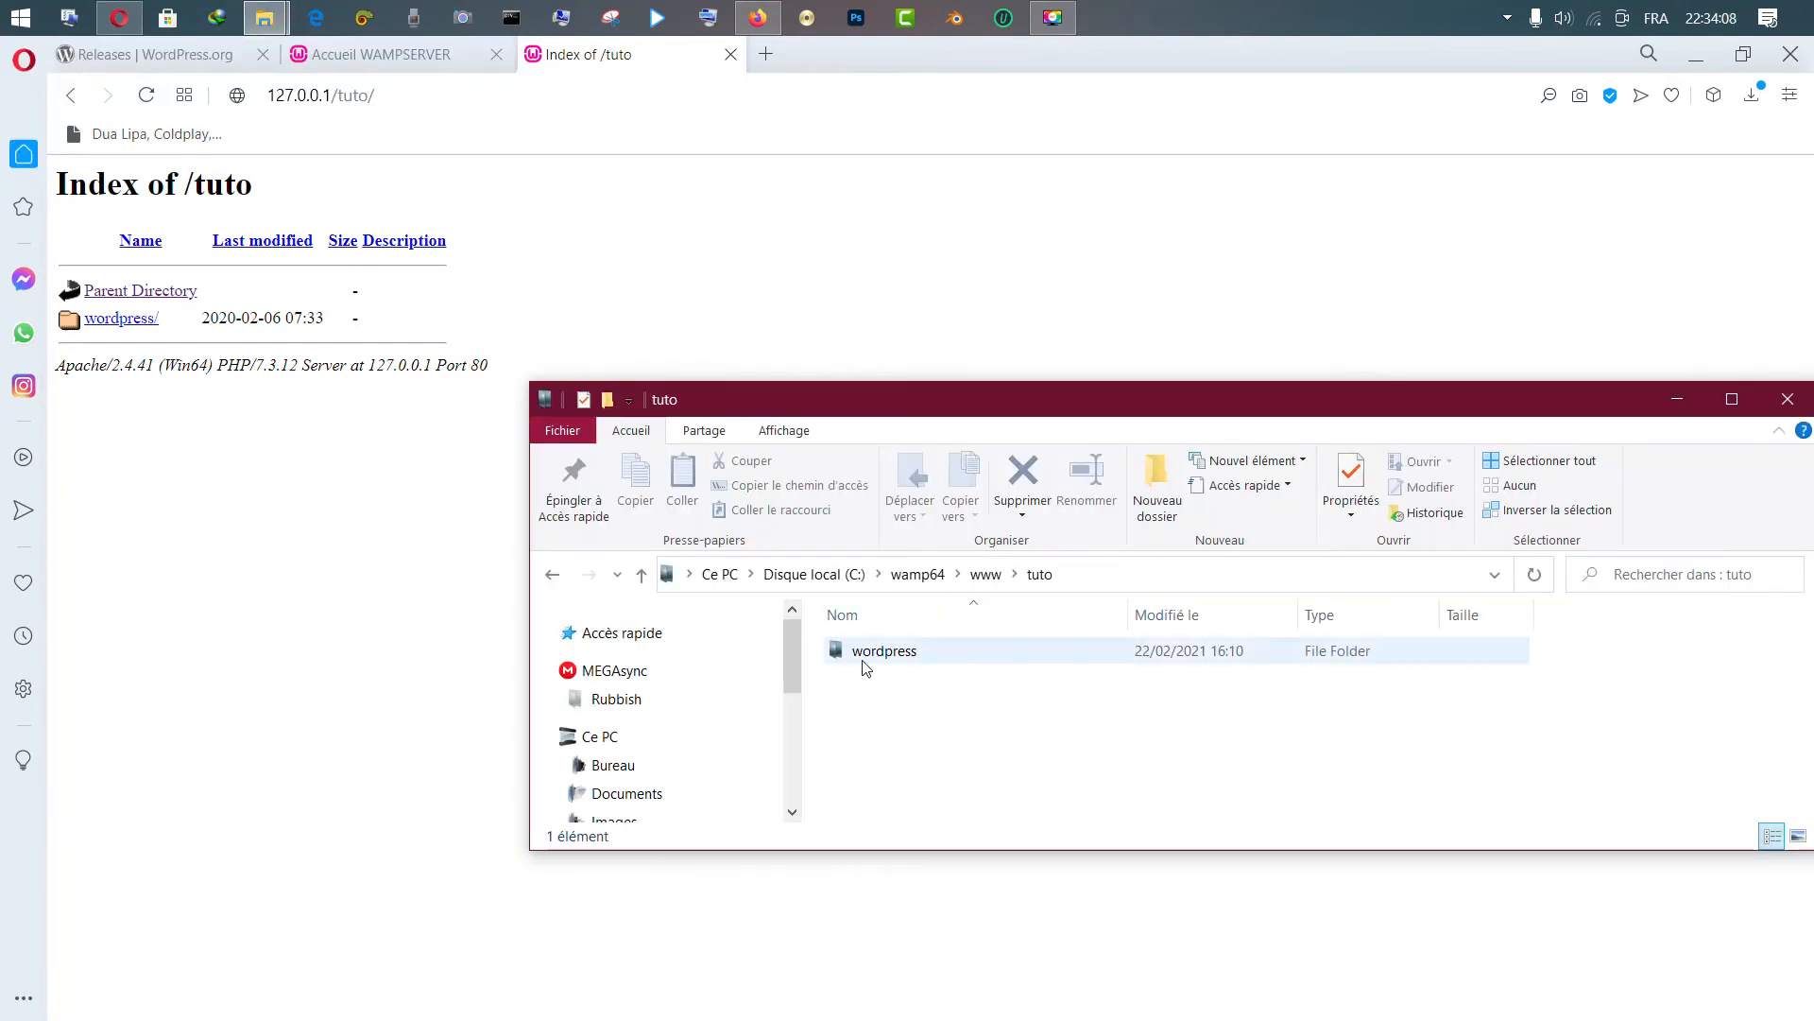
left_click(110, 324)
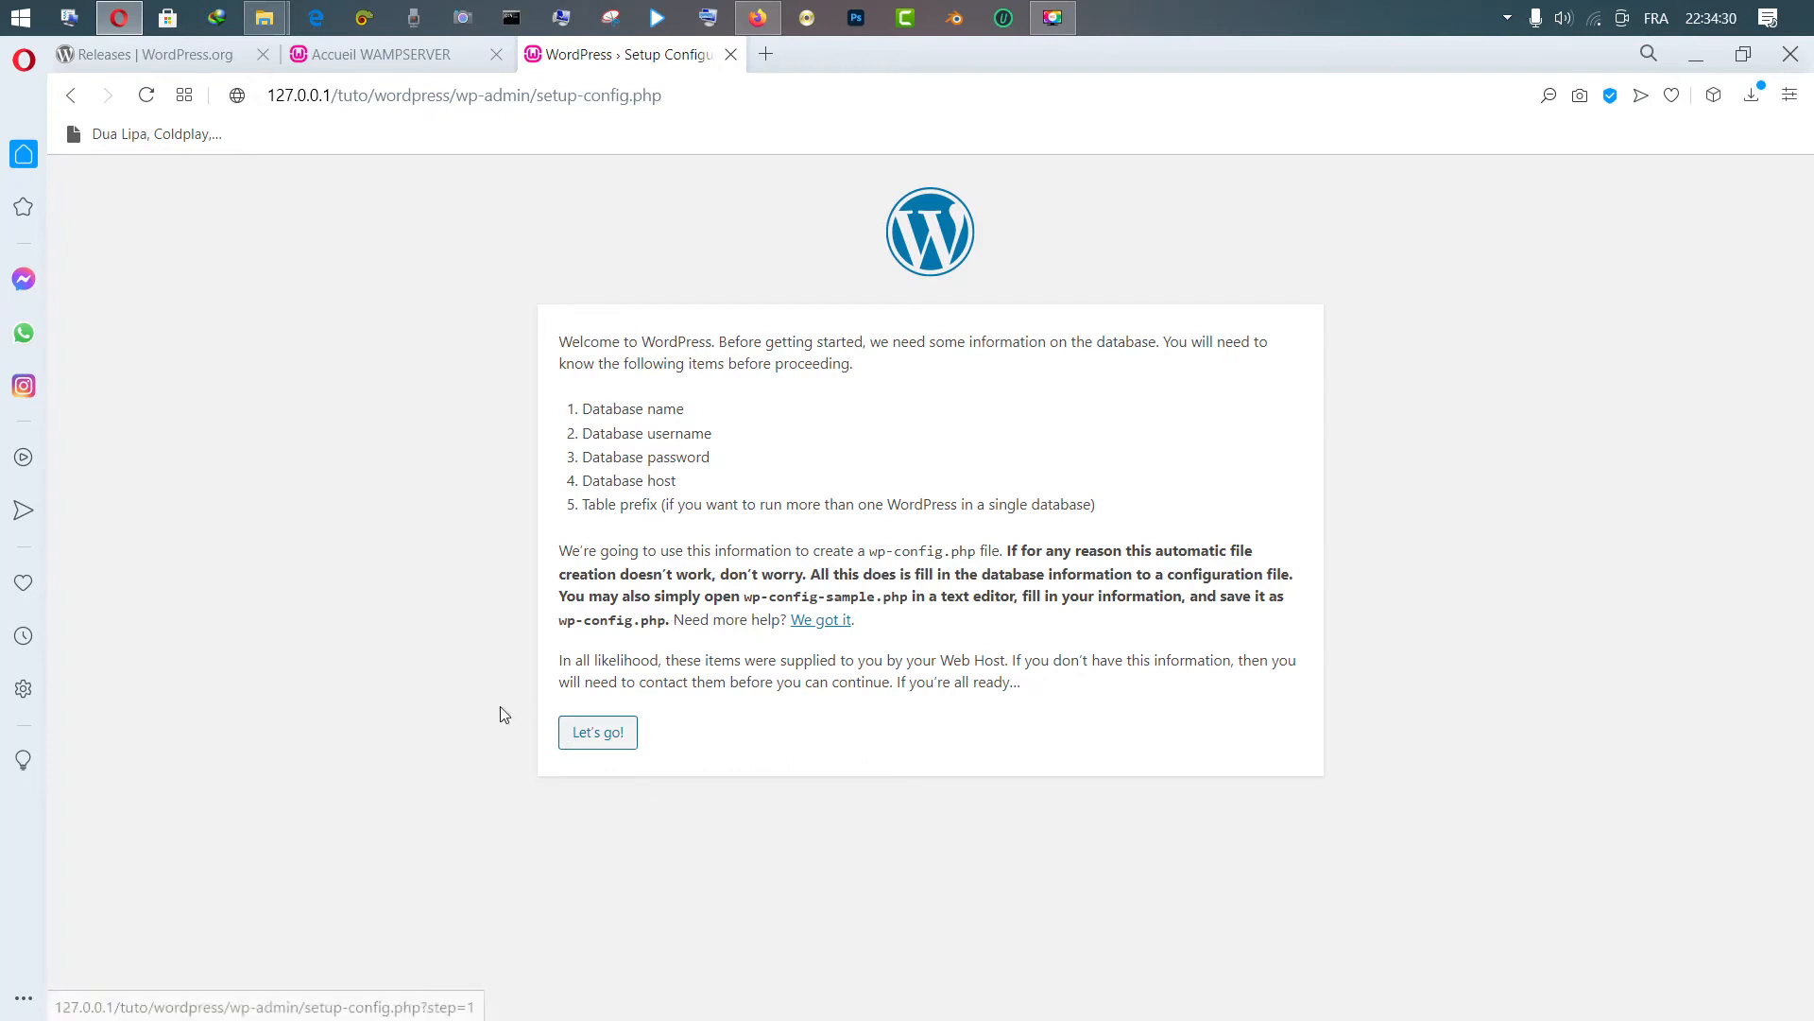
Begin setup with Let's go!, select the default database name 'wordpress', then go to the WampServer tab
left_click(591, 743)
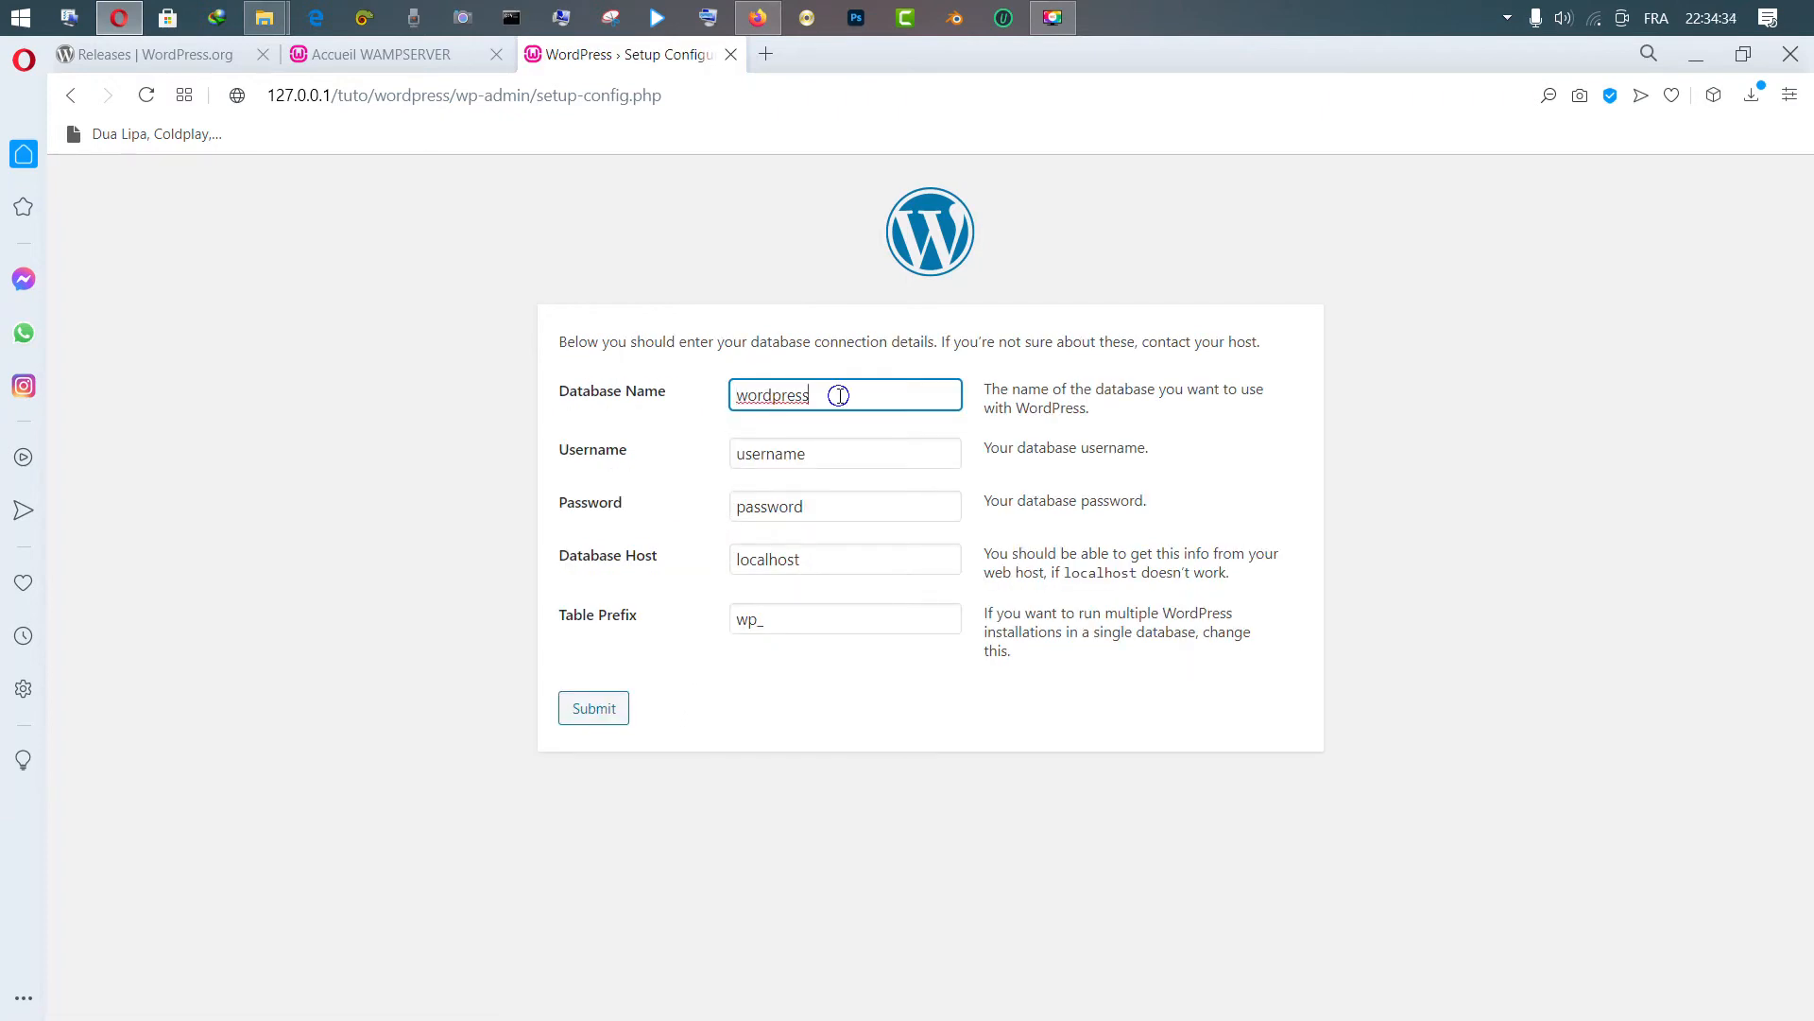
left_click_drag(838, 395, 727, 402)
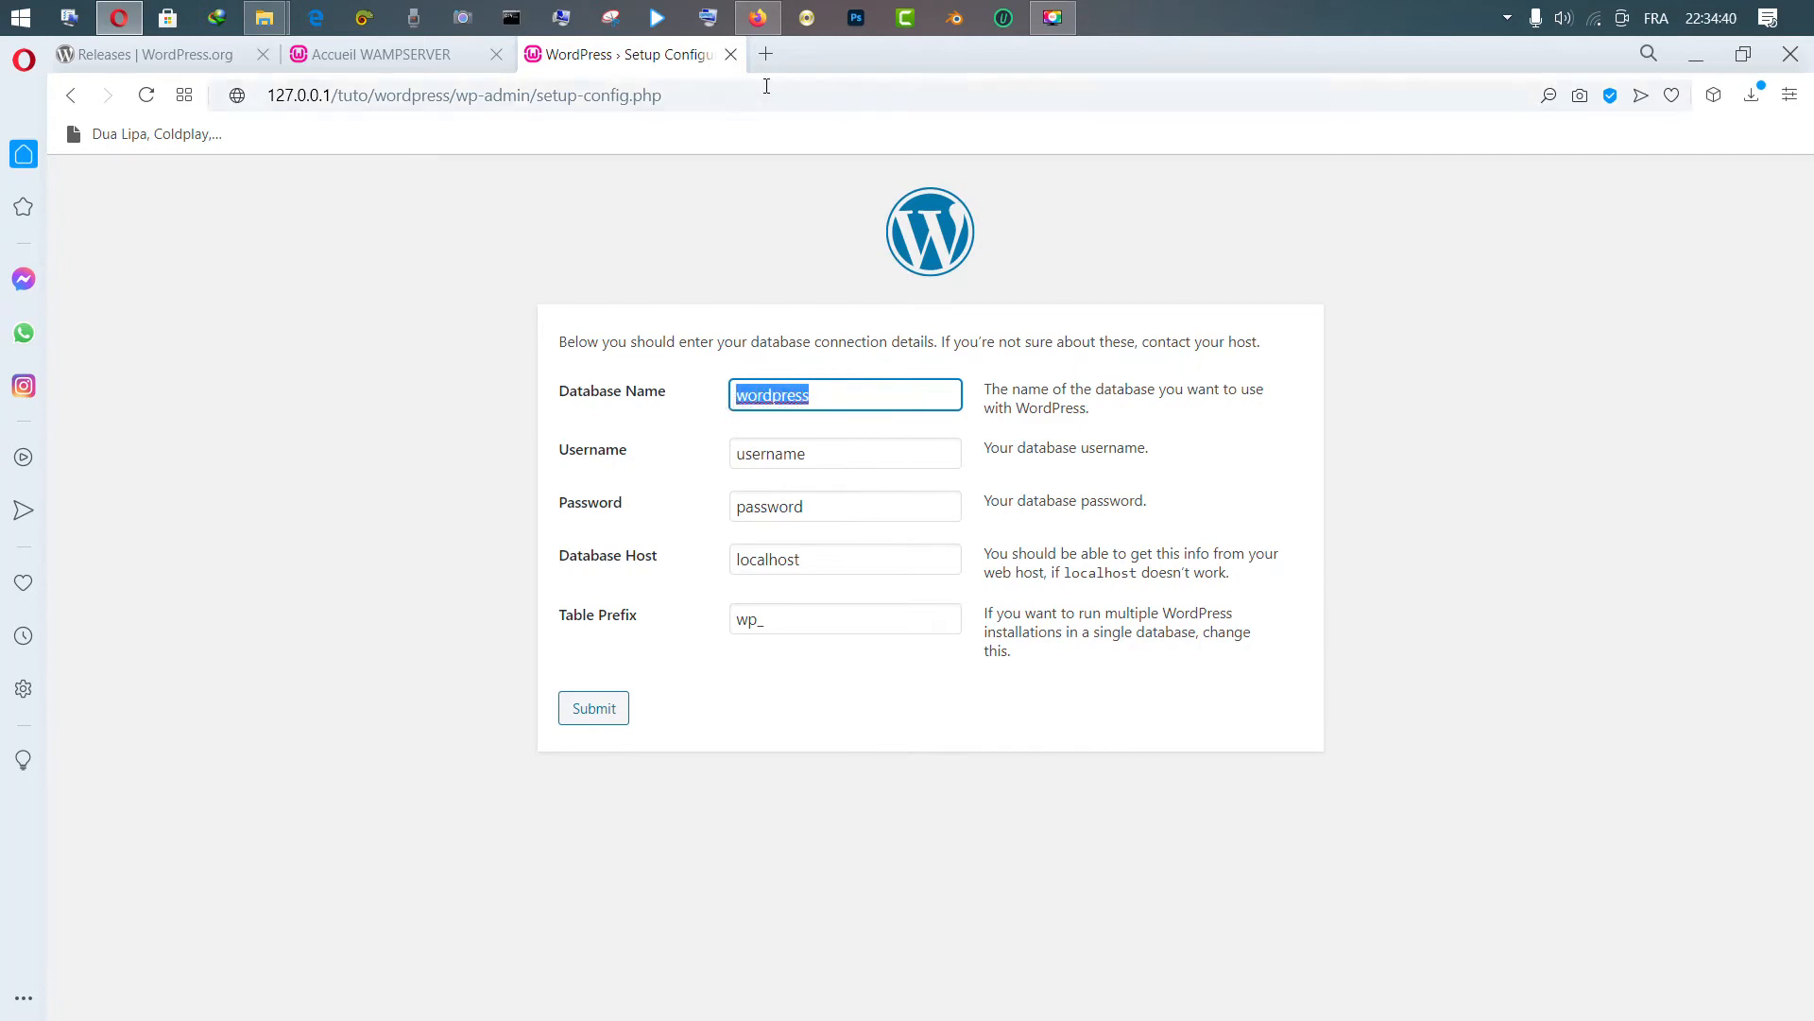
left_click(387, 55)
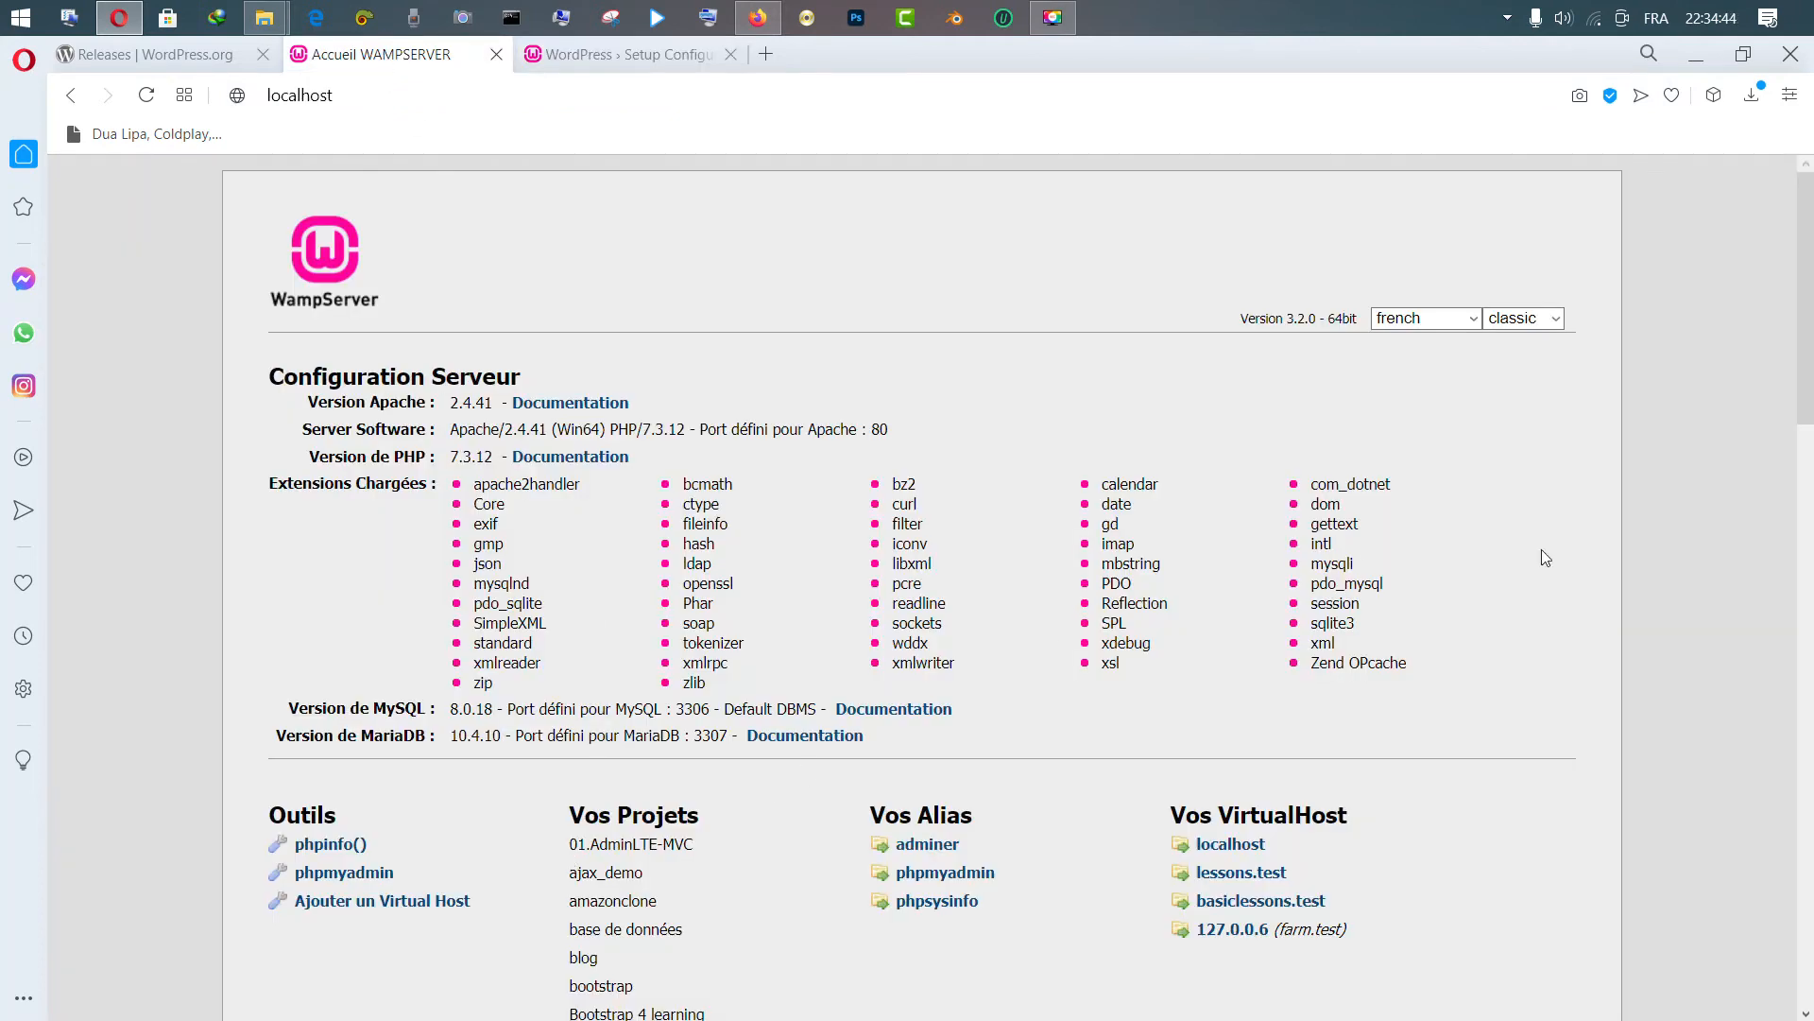
Open phpMyAdmin and enter user root, server MySQL and an empty password
scroll(985, 460, "down", 3)
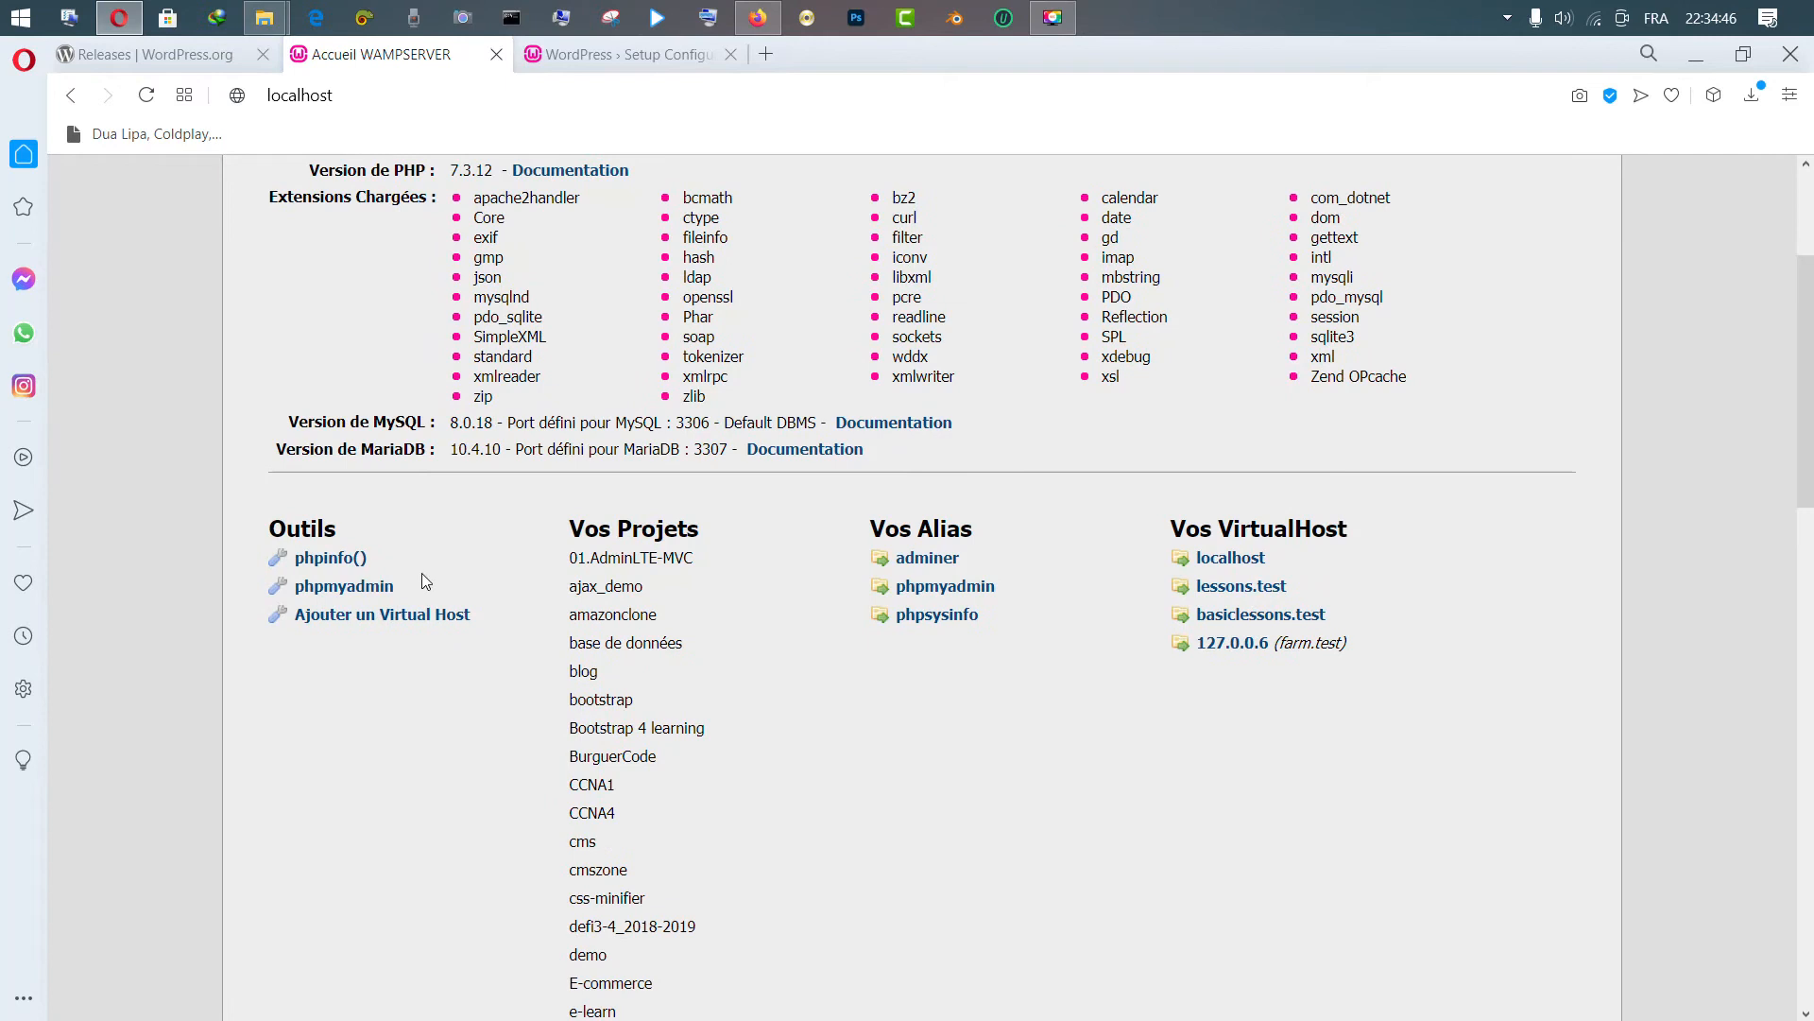
left_click(386, 588)
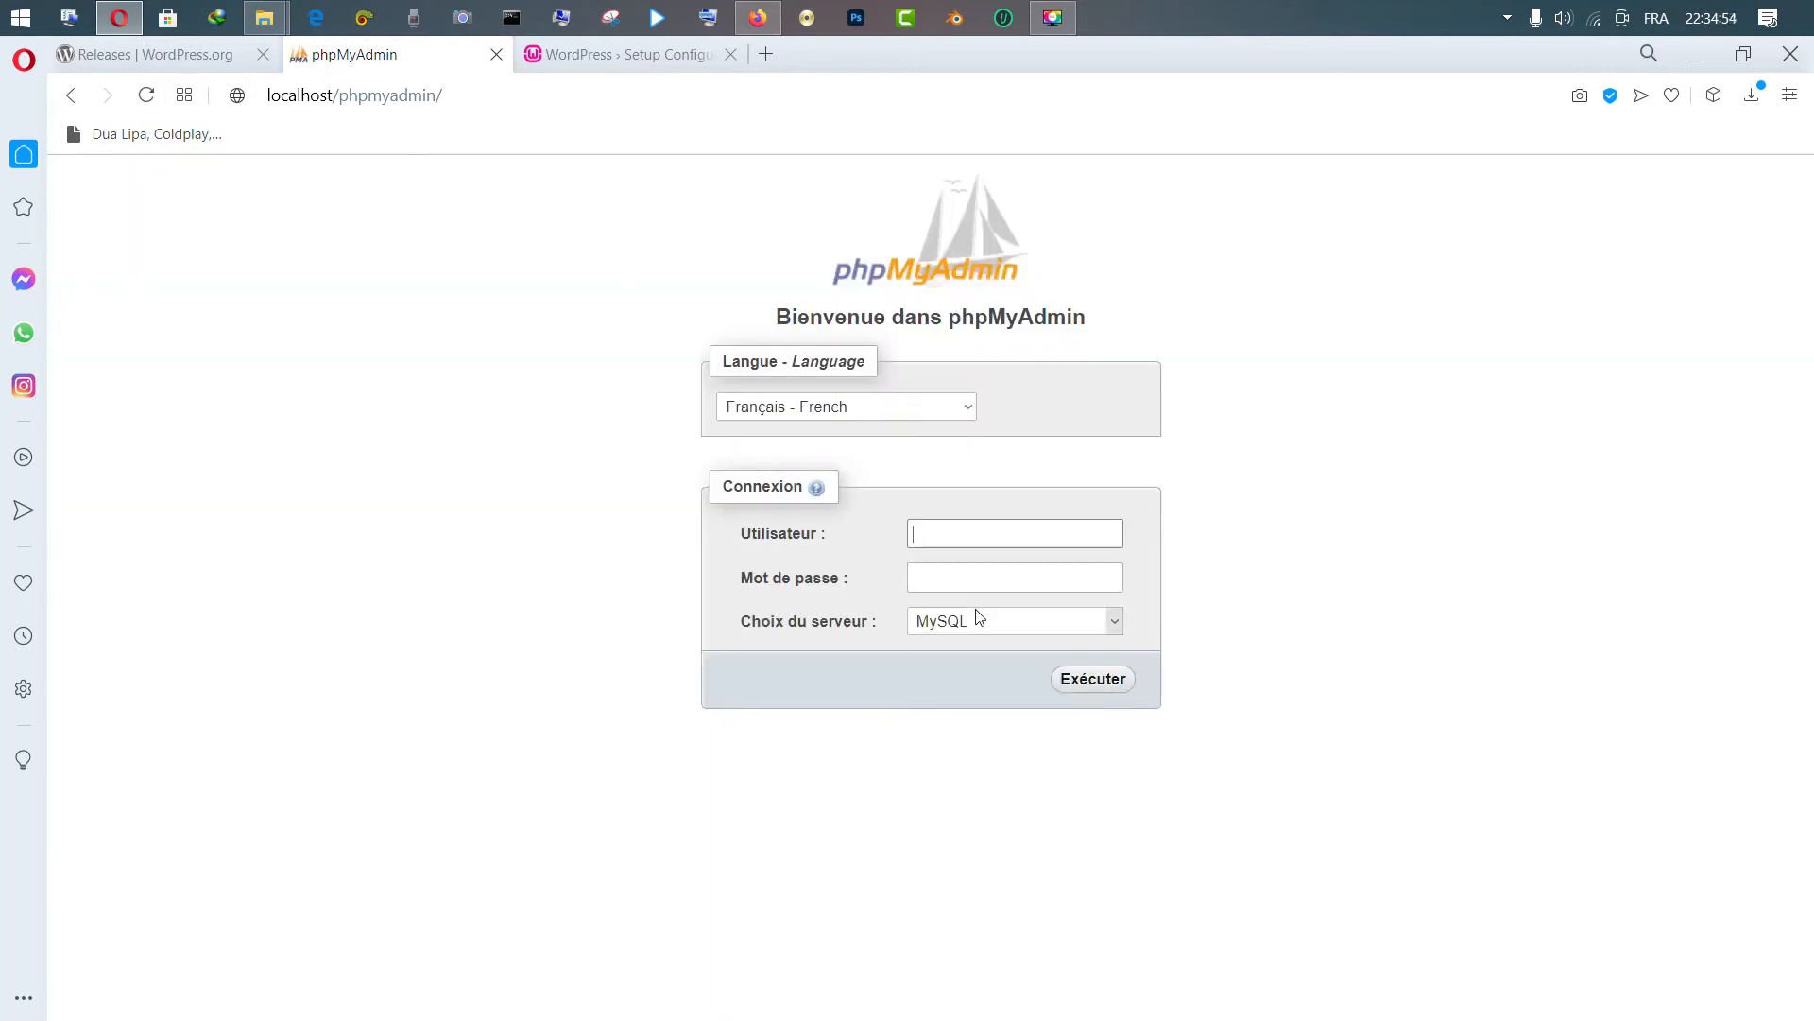
left_click(955, 537)
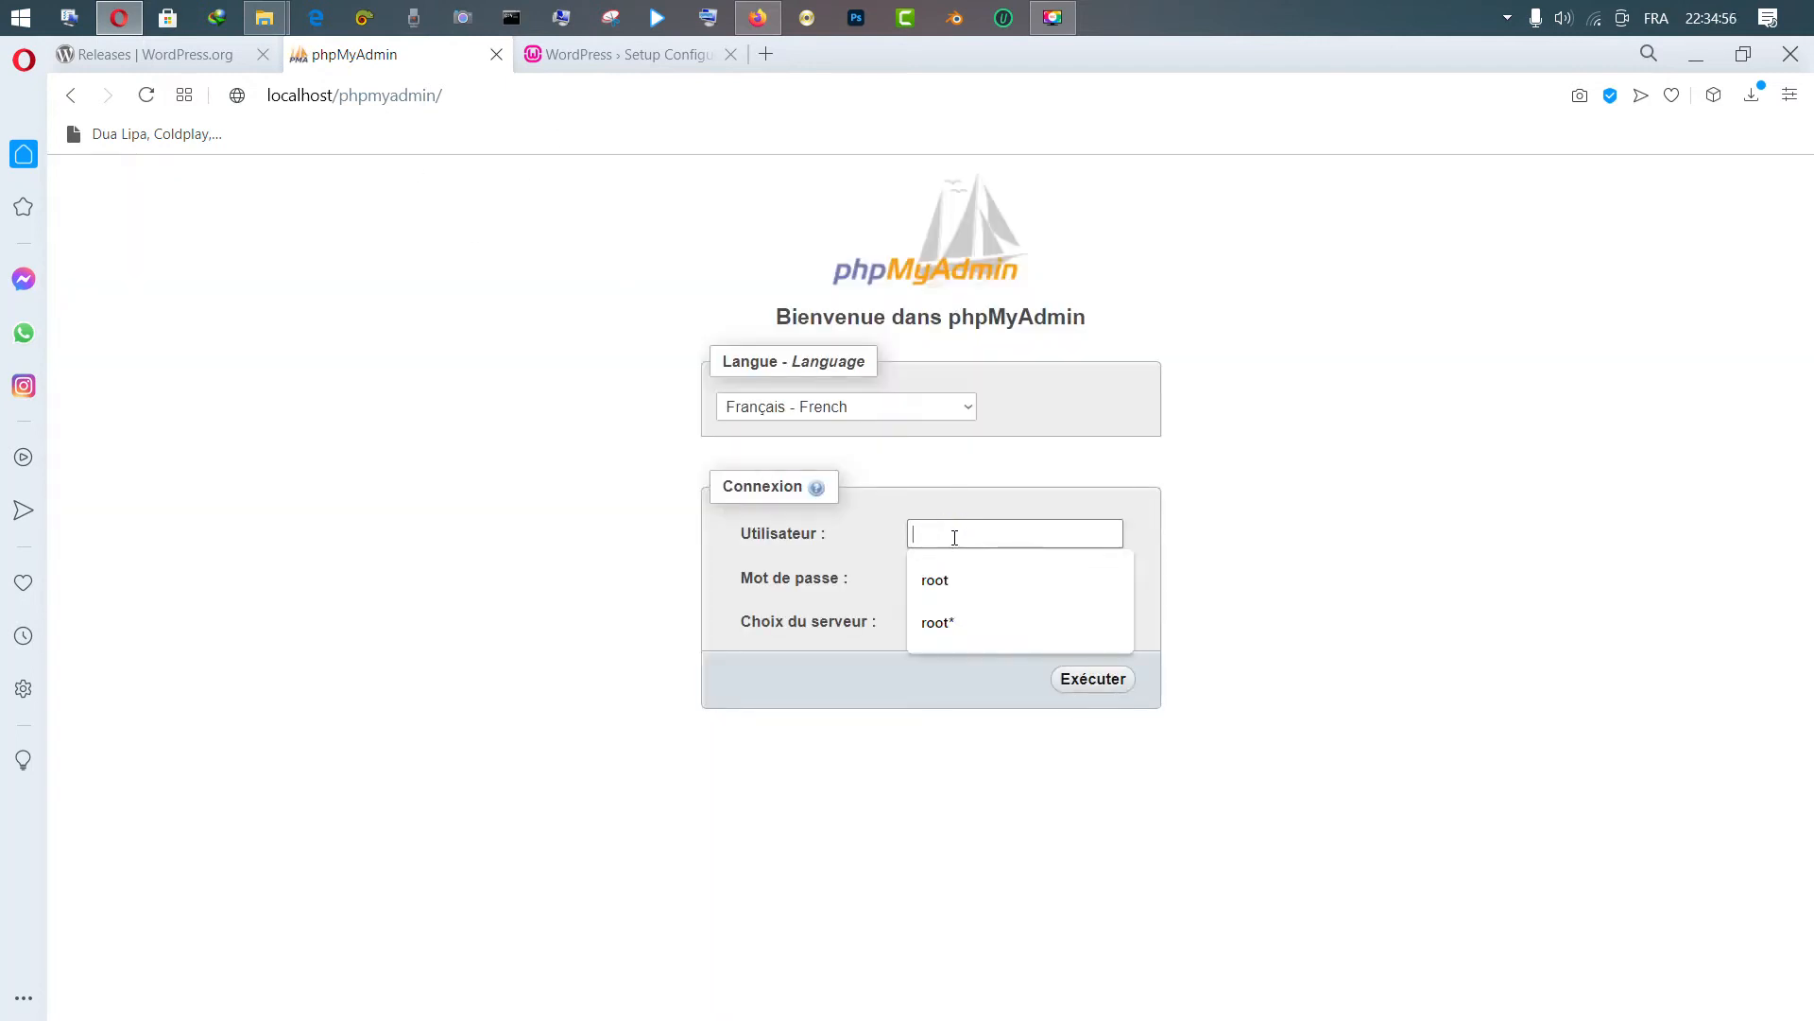
type("root")
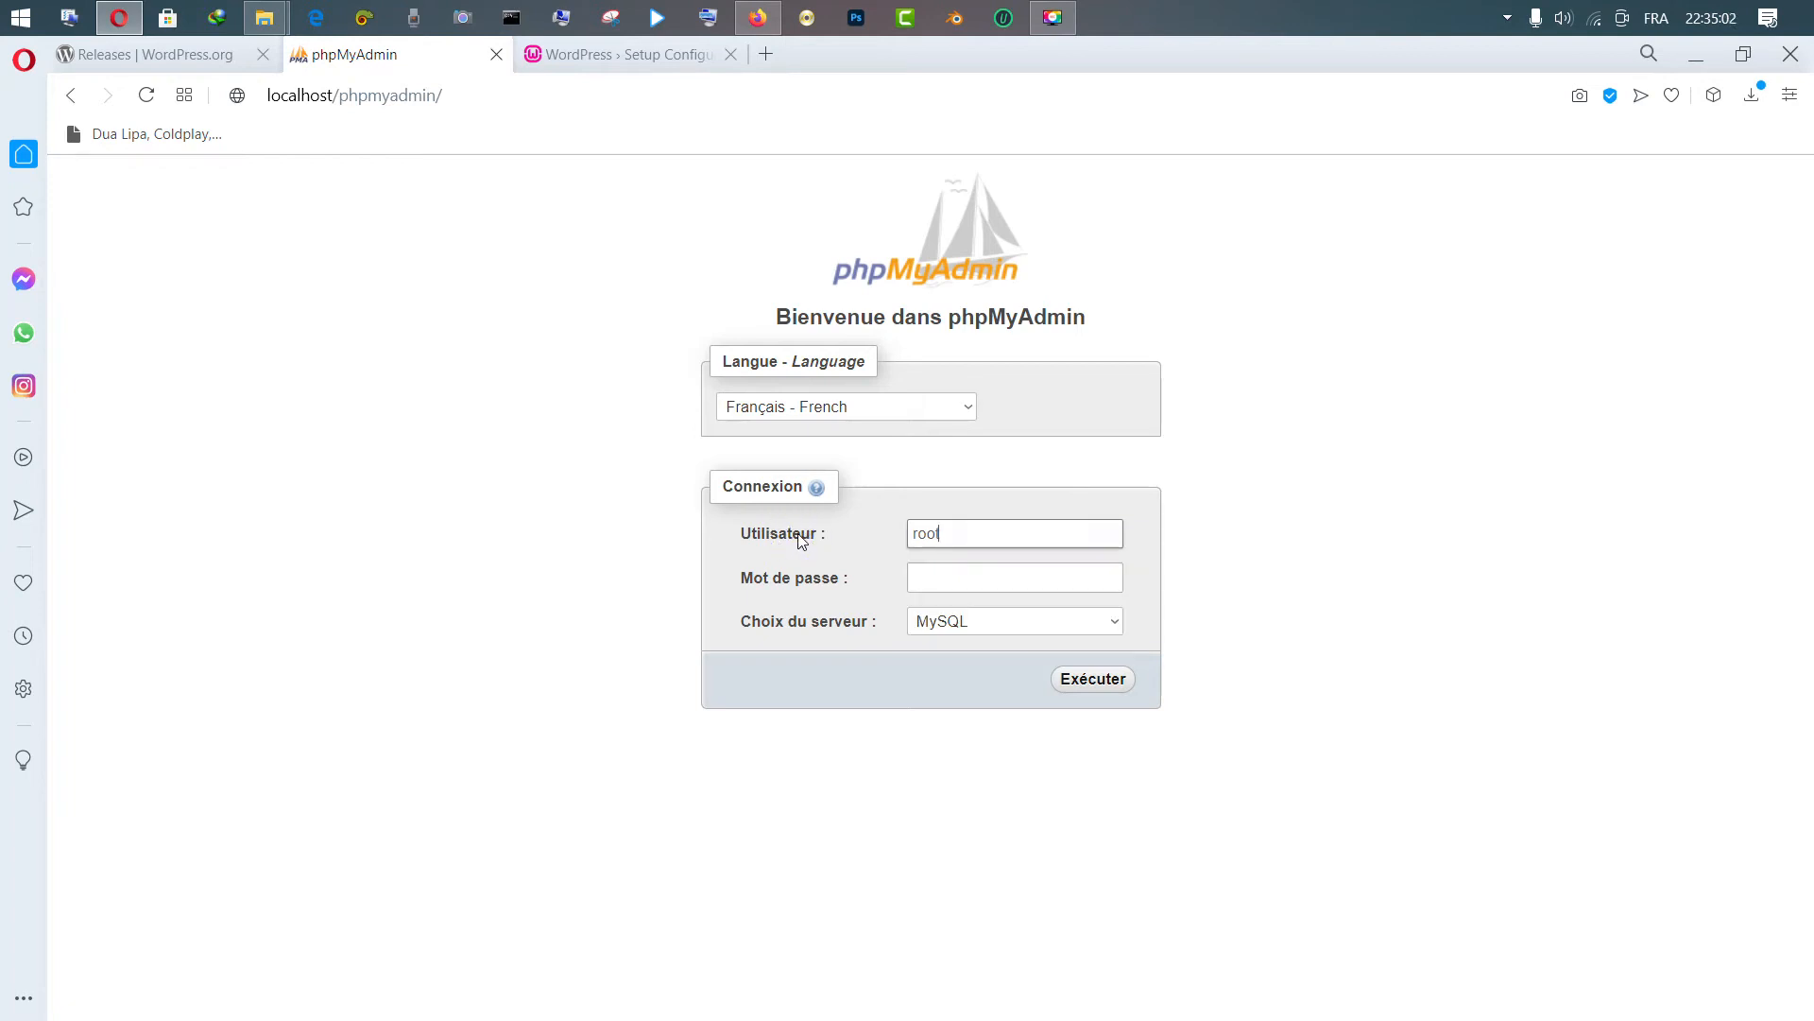
left_click(984, 622)
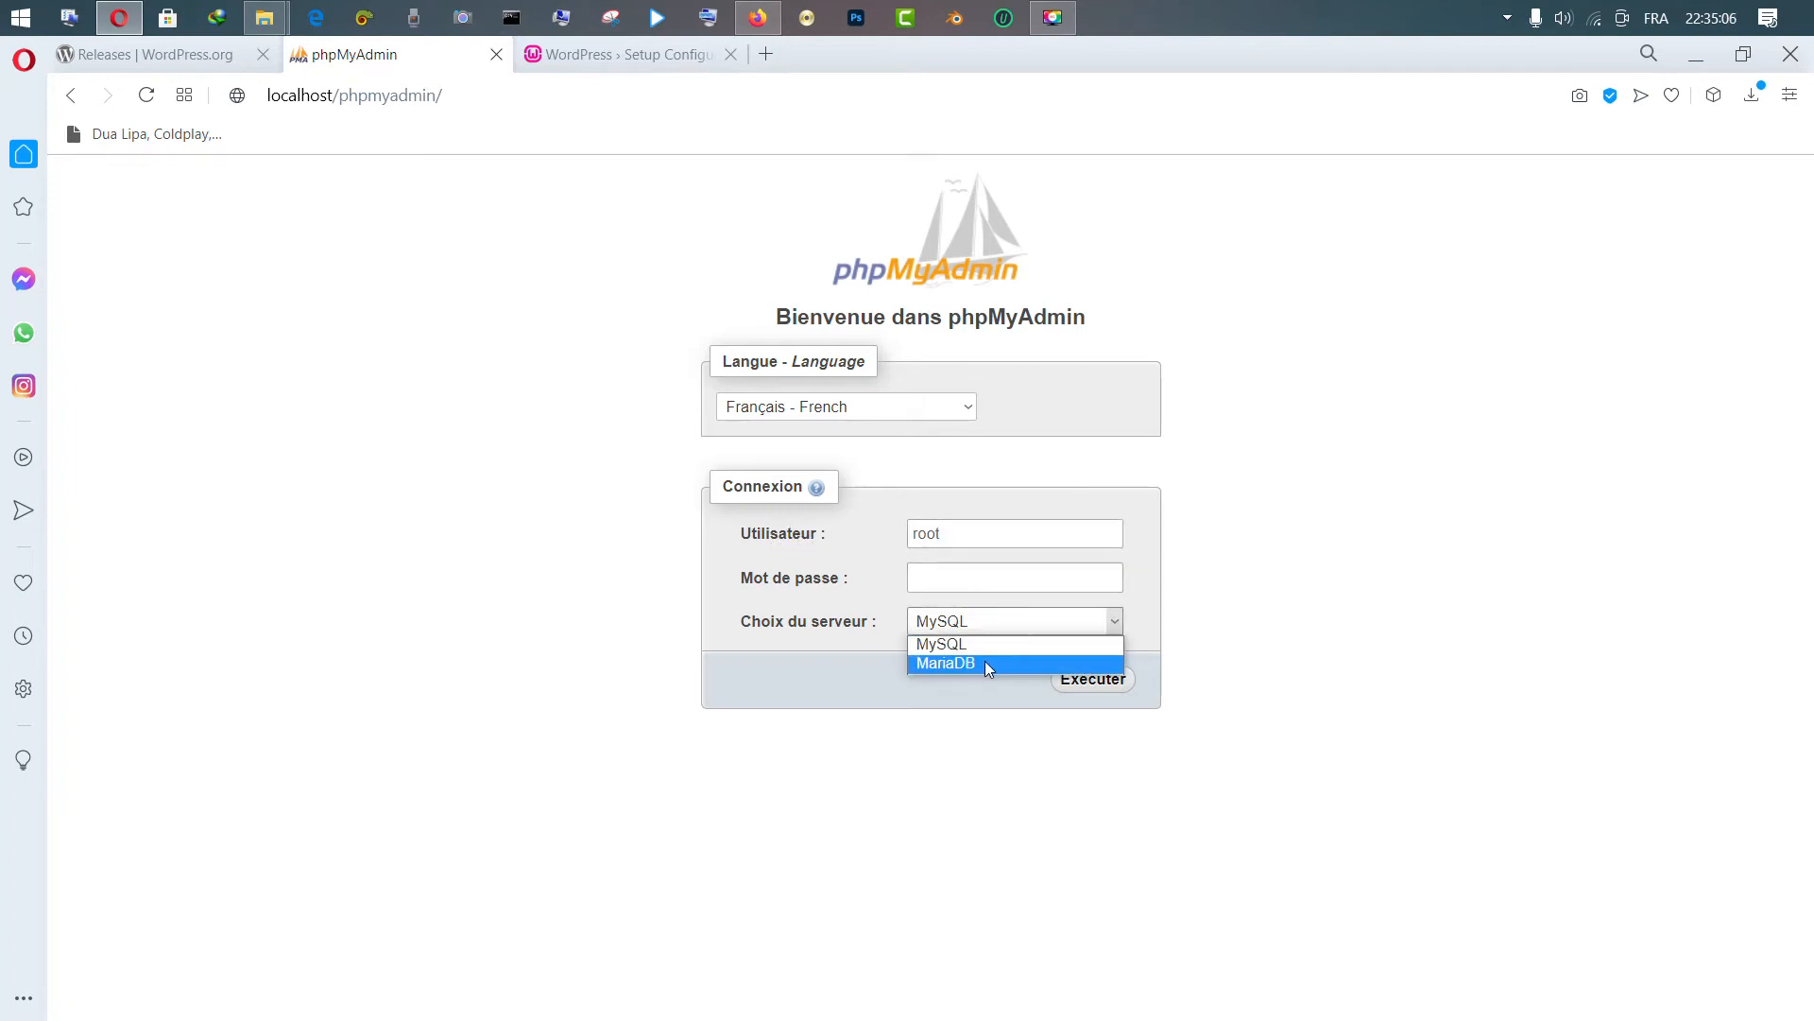
left_click(939, 535)
left_click(1282, 545)
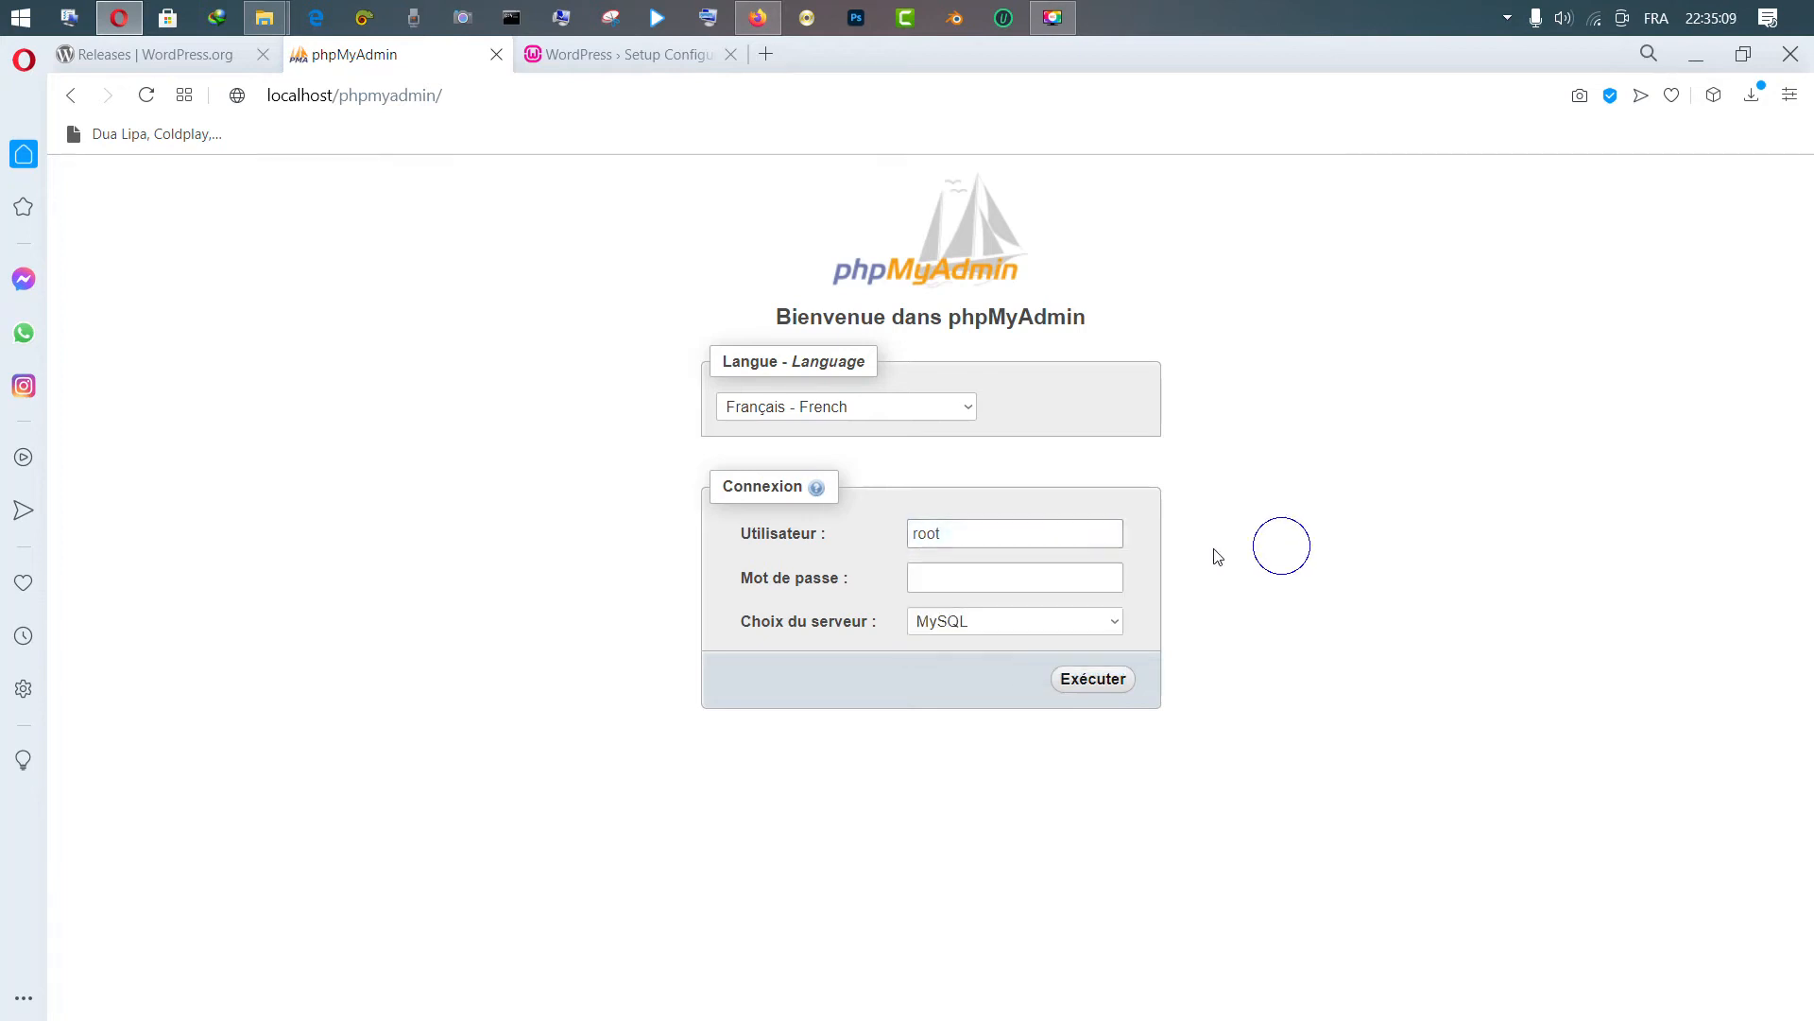
left_click(1048, 585)
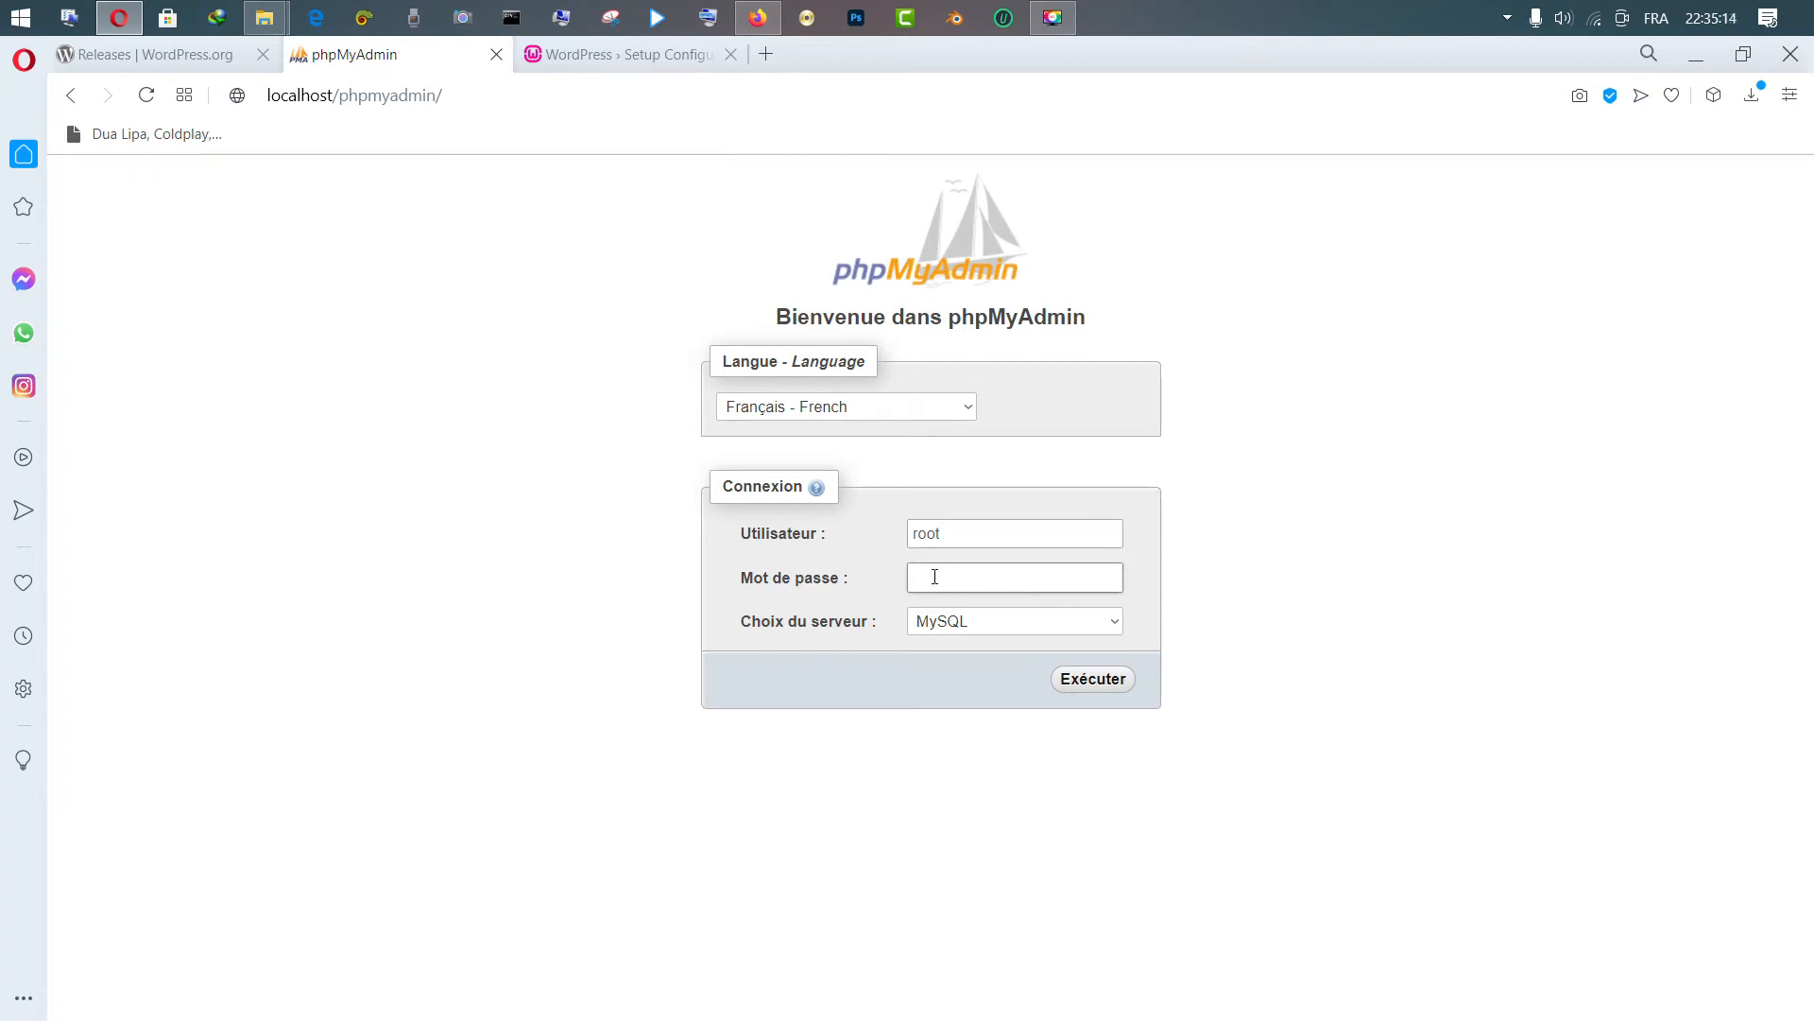
Log in to phpMyAdmin and name a new database 'formation_site'
left_click(1083, 688)
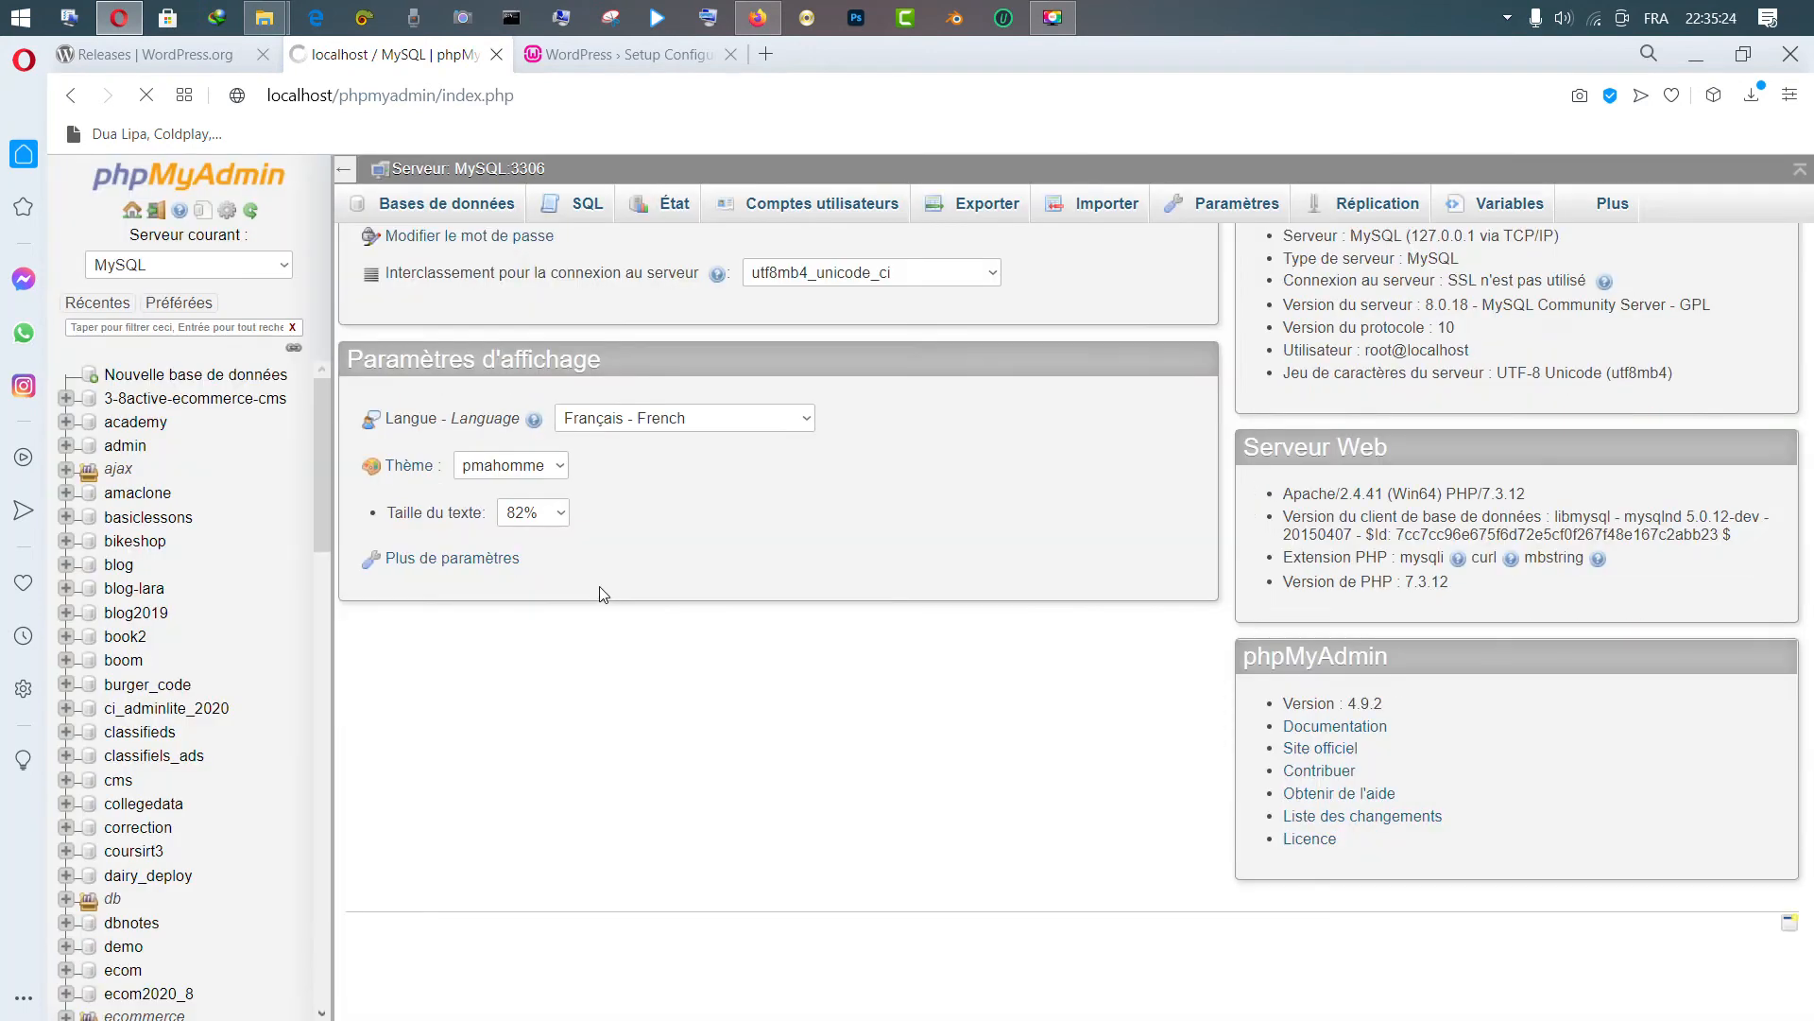
left_click(205, 375)
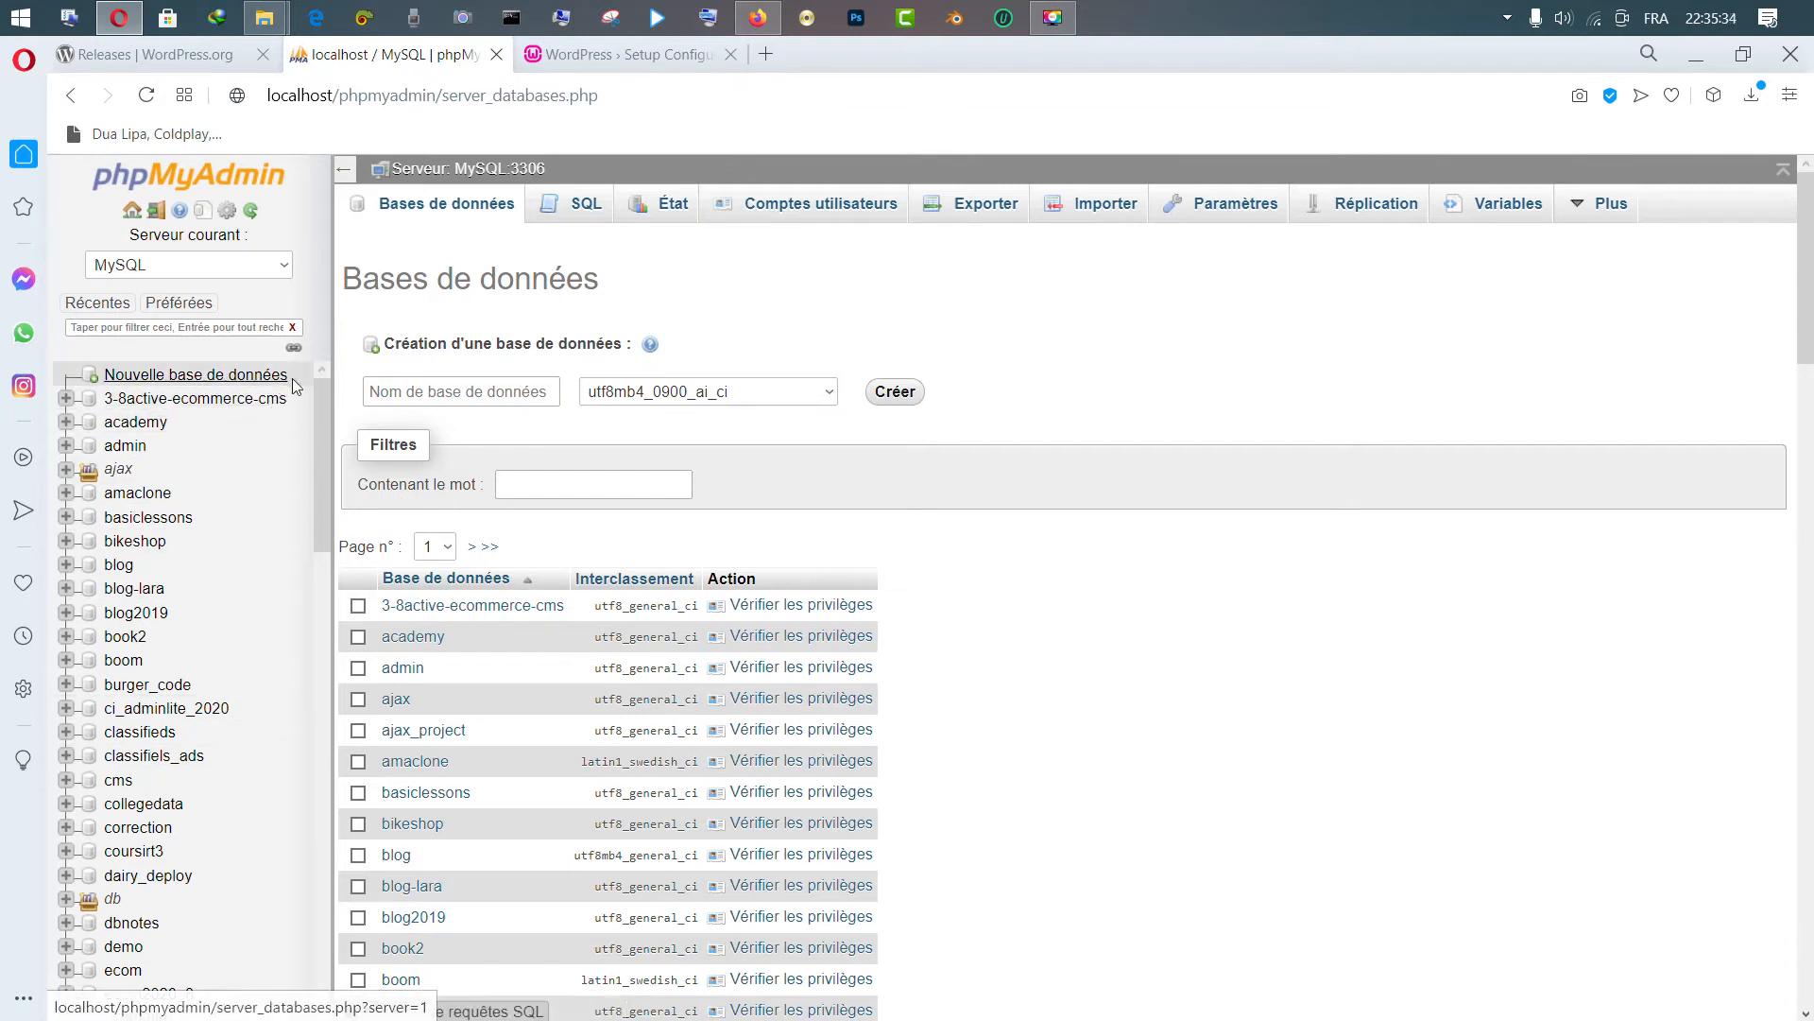
left_click(456, 392)
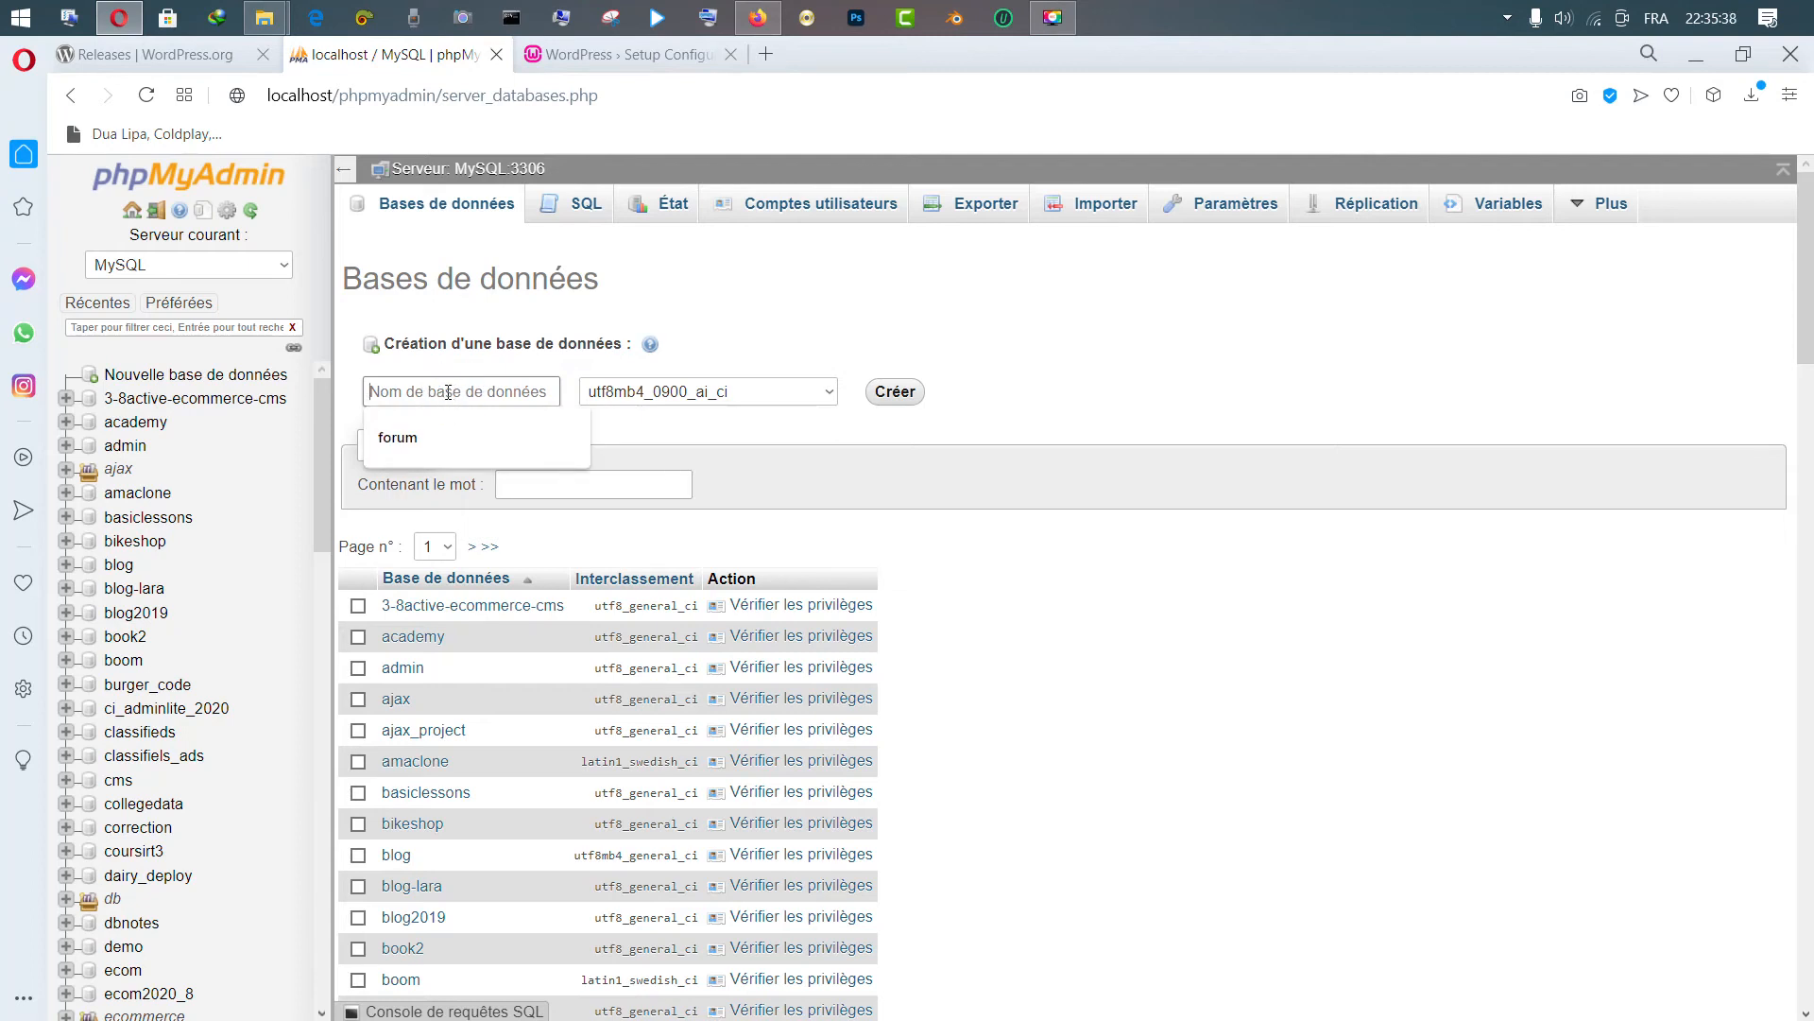
type("t")
key("BackSpace")
type("formation")
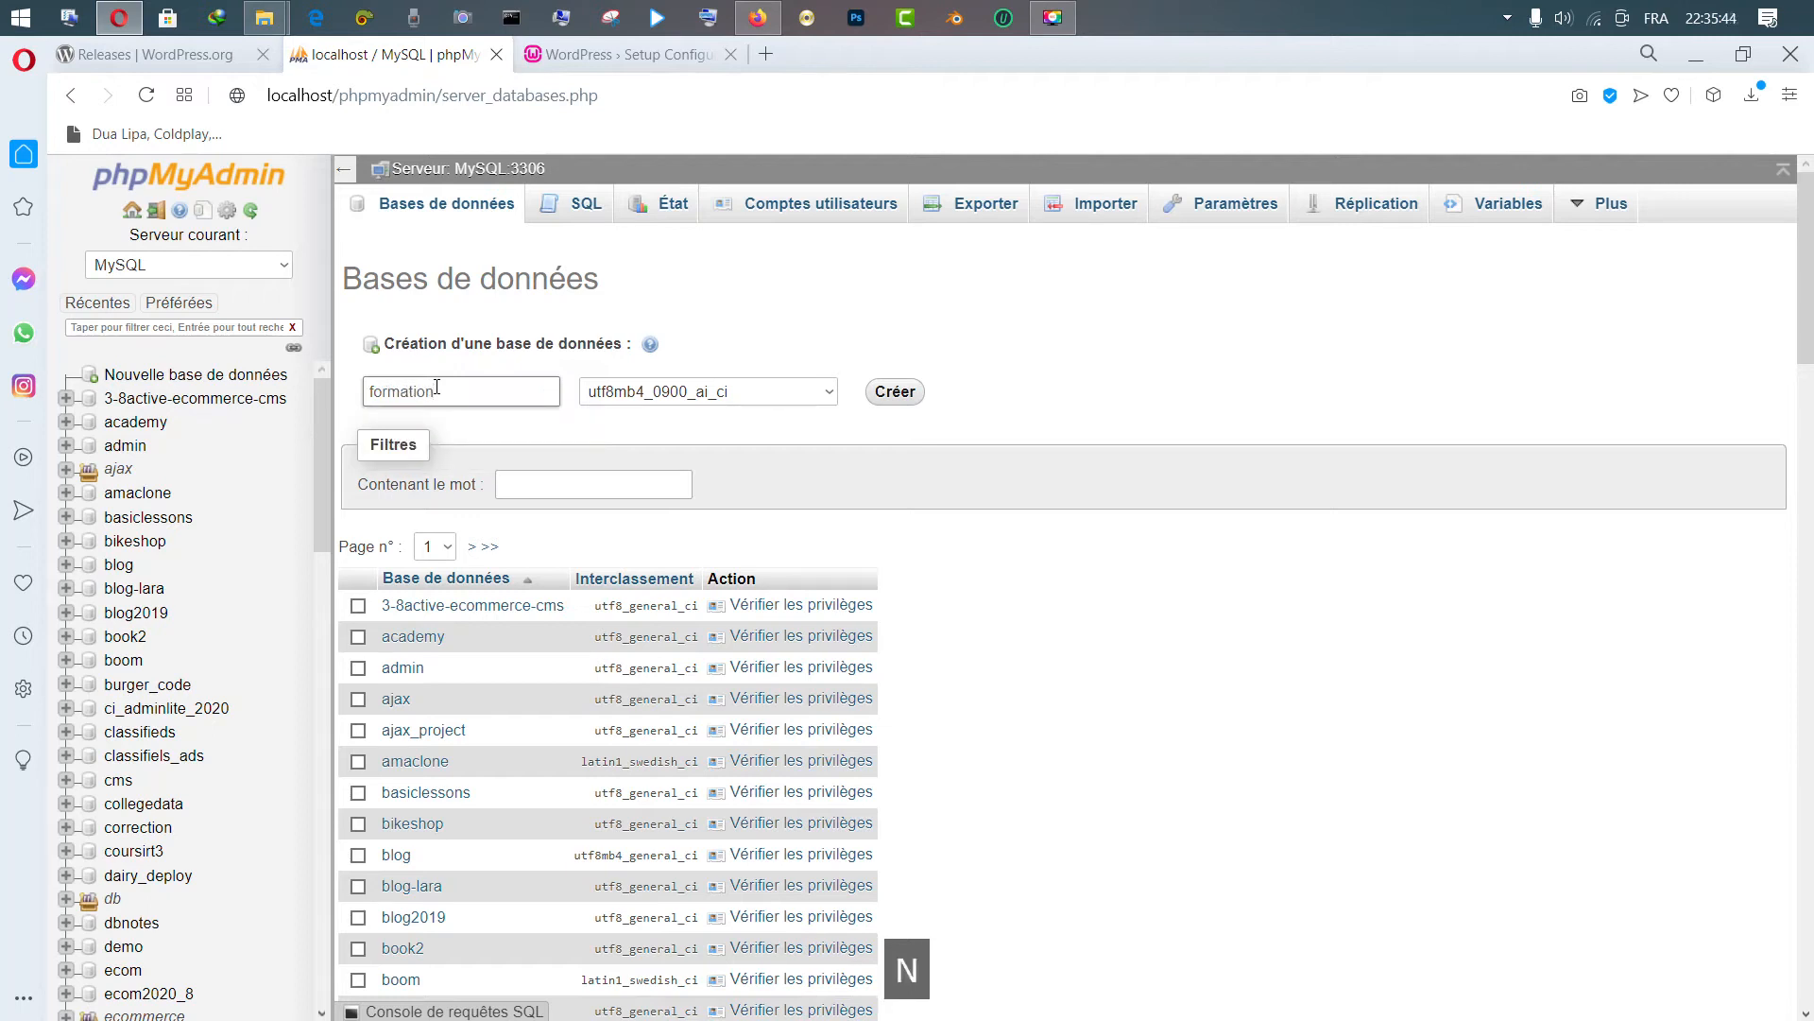
type("_site")
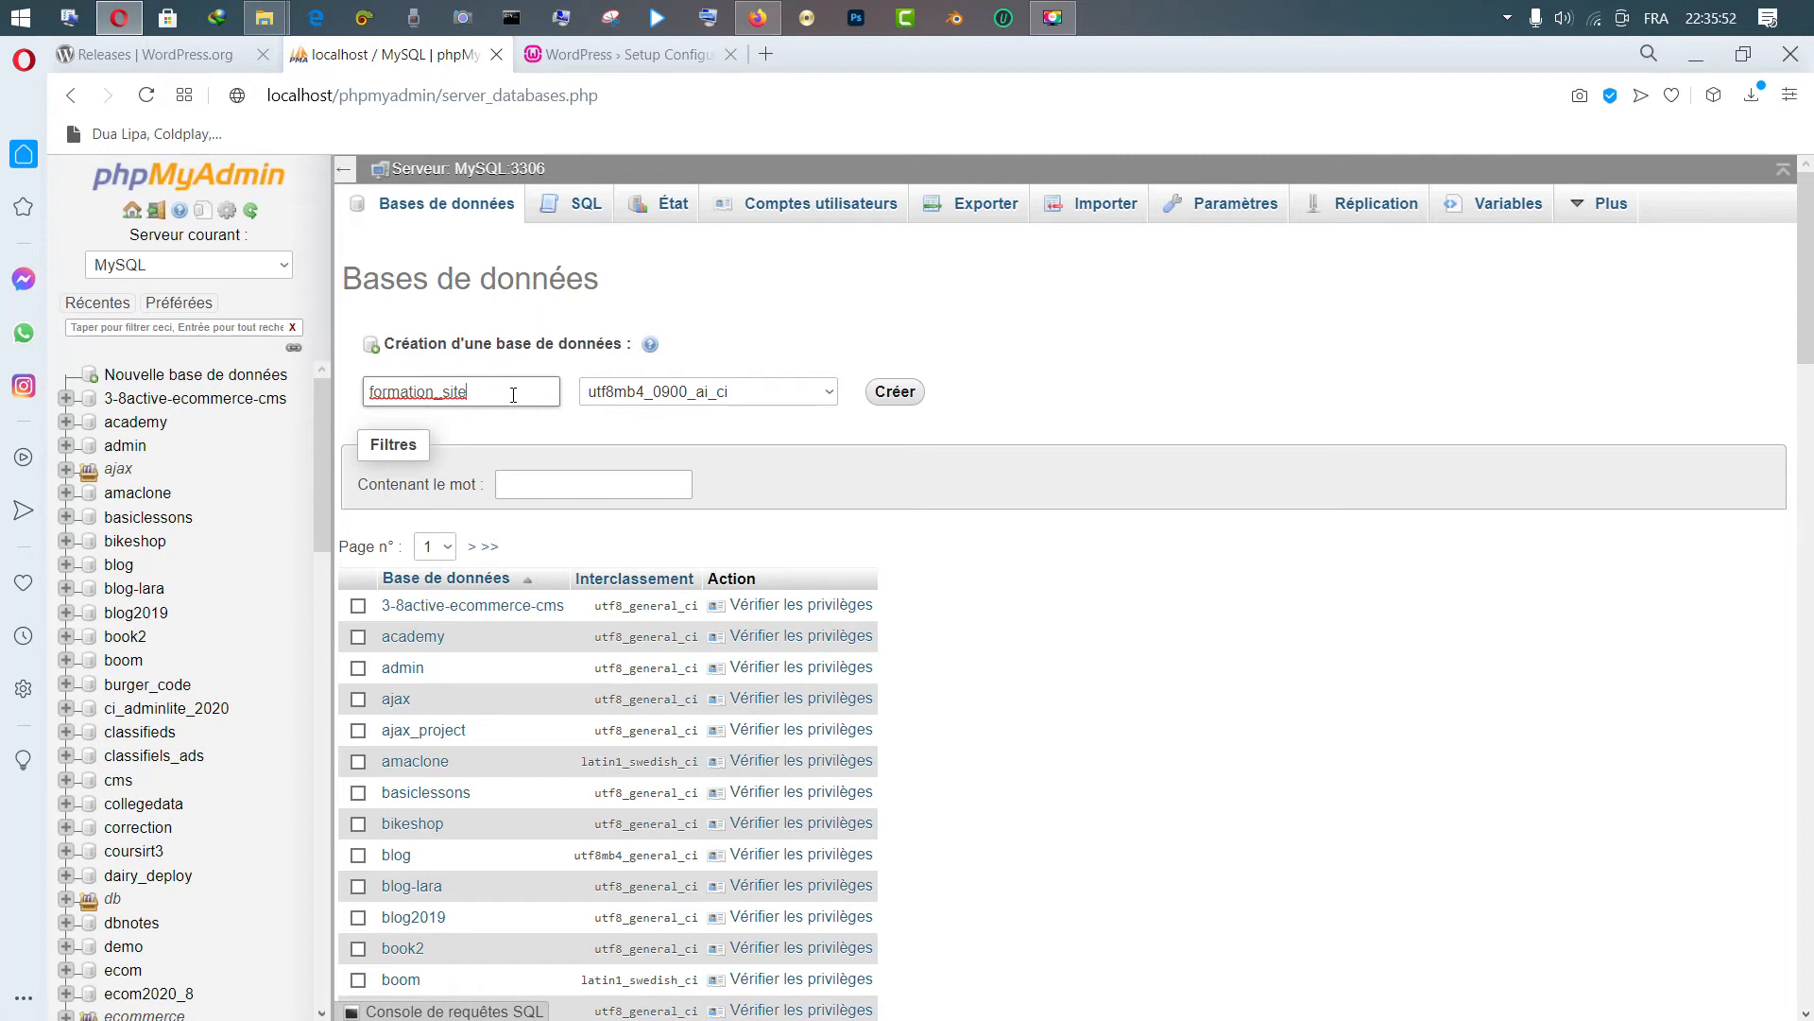
Copy the name, choose utf8_general_ci collation and create the database
left_click_drag(485, 390, 335, 378)
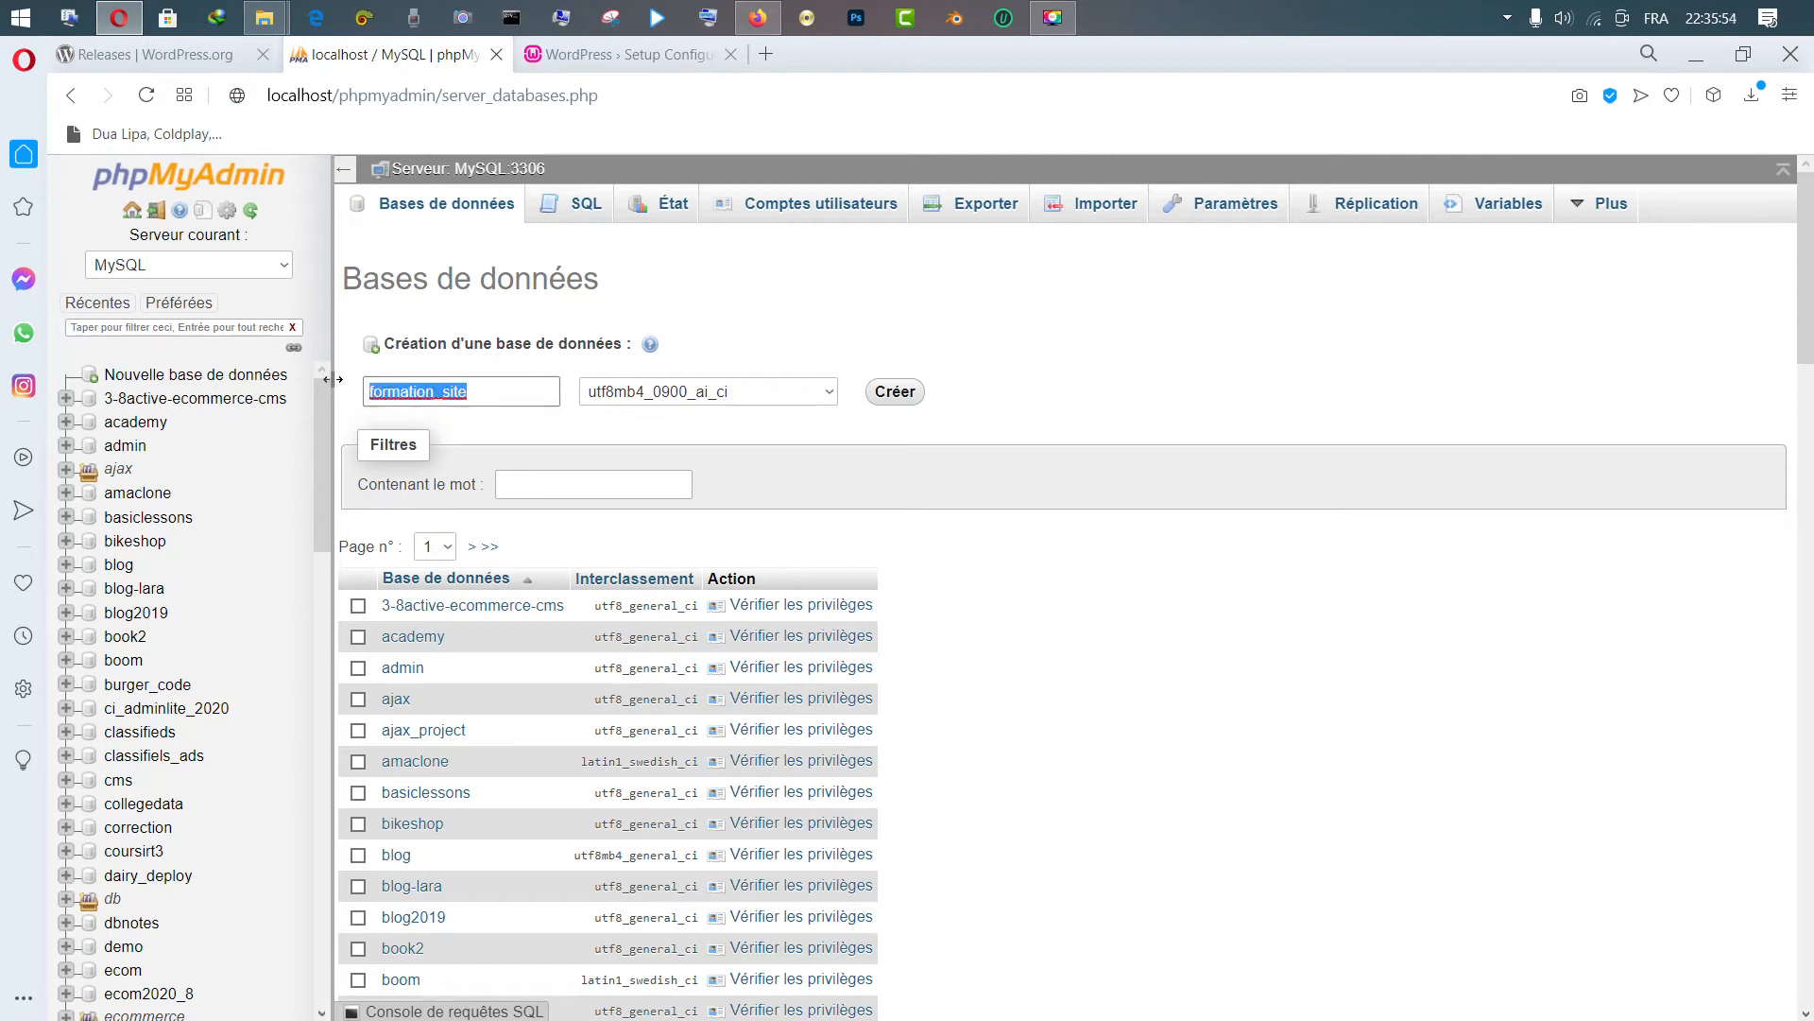
key("ctrl+c")
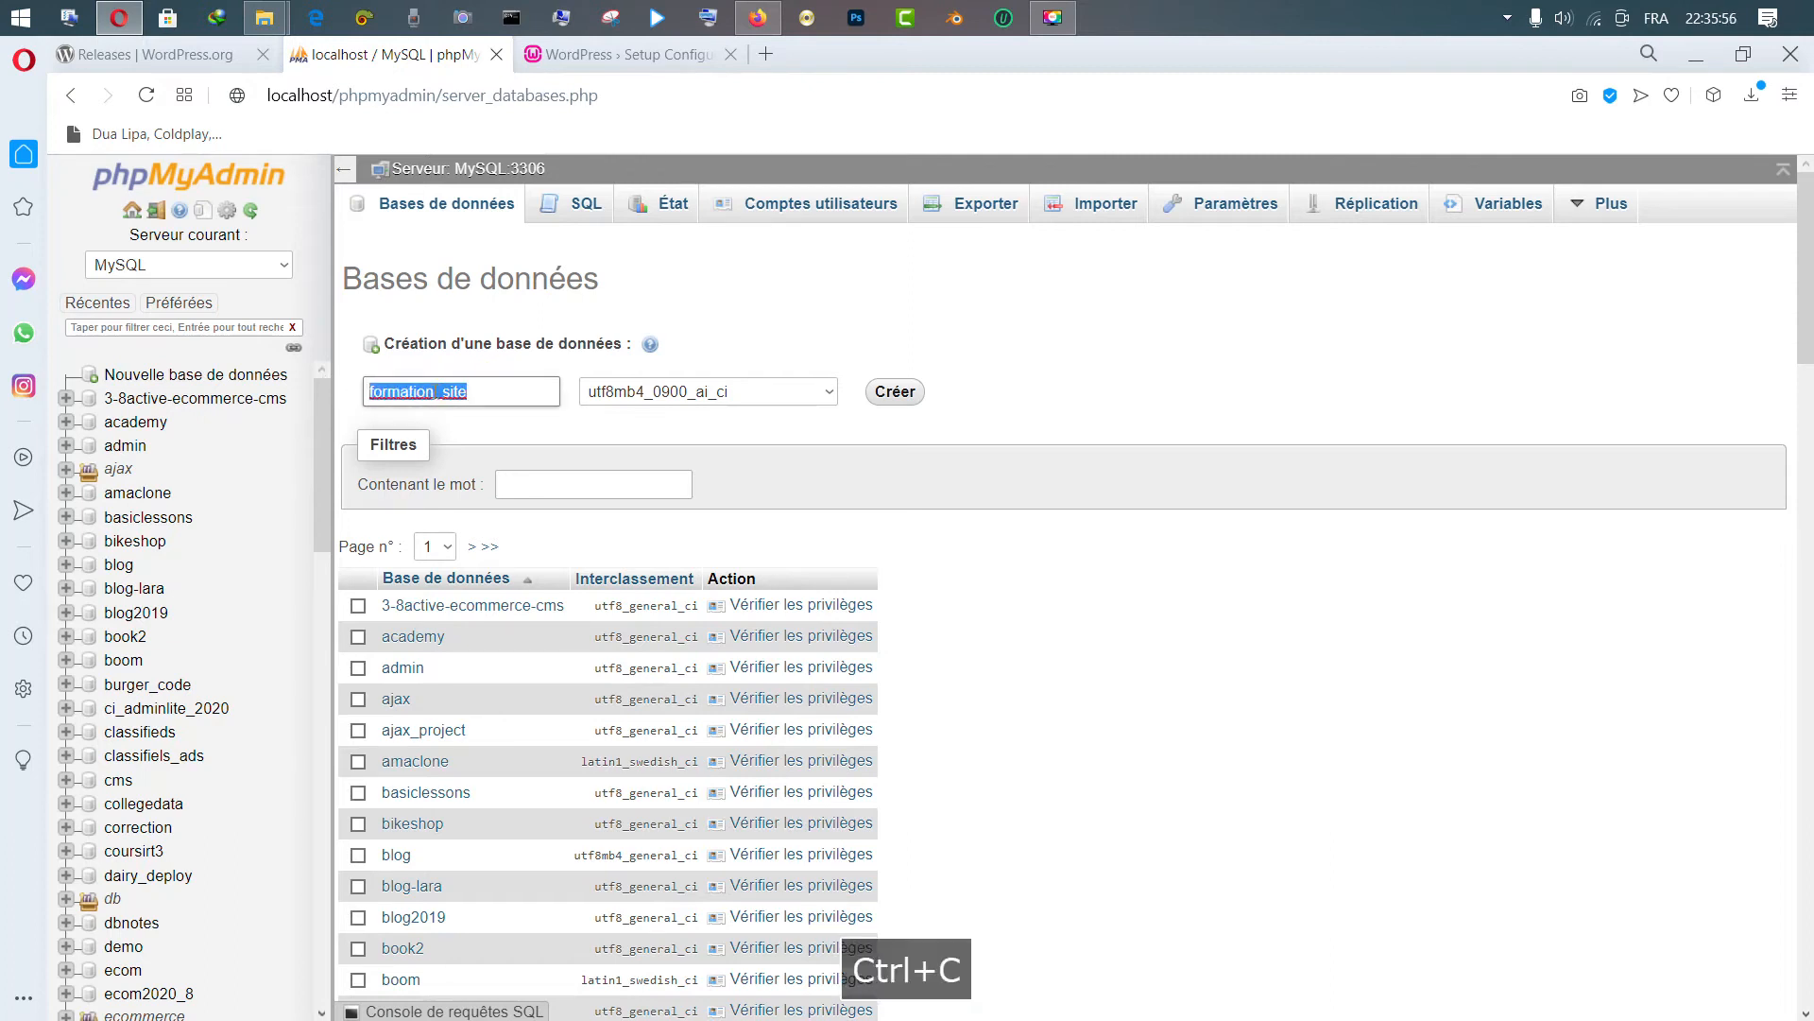
right_click(423, 392)
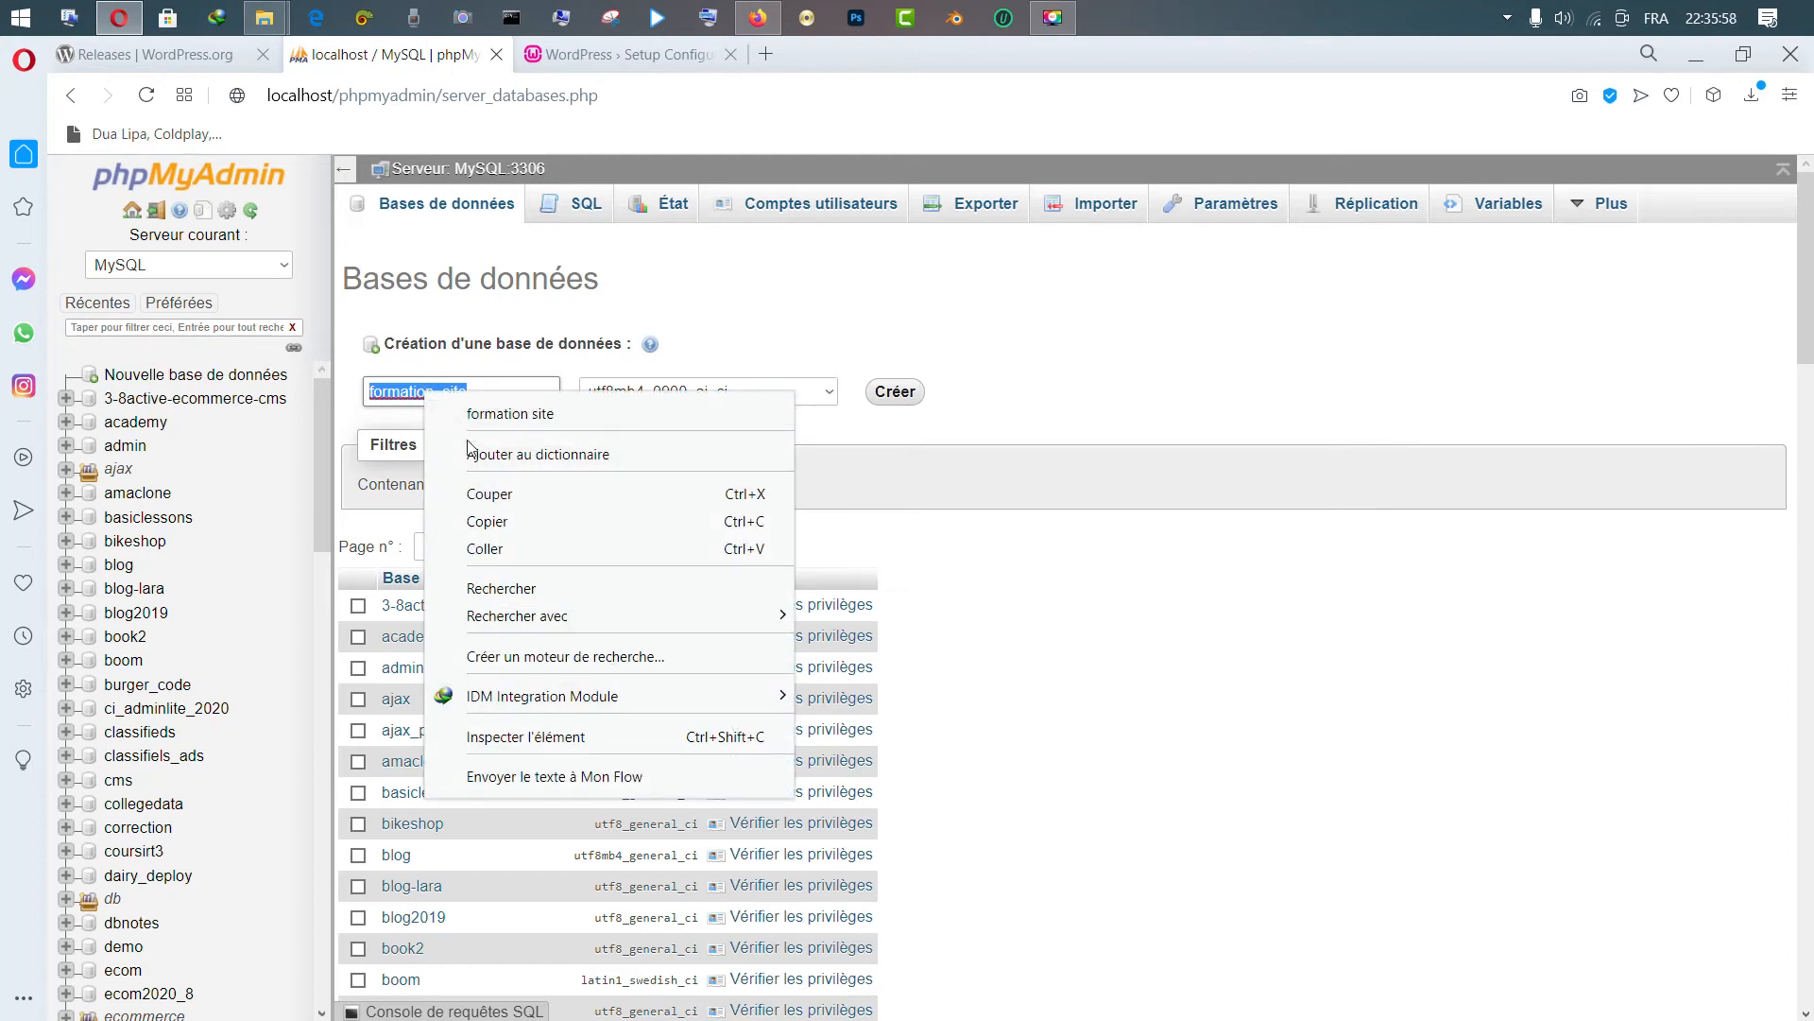
left_click(488, 521)
right_click(830, 388)
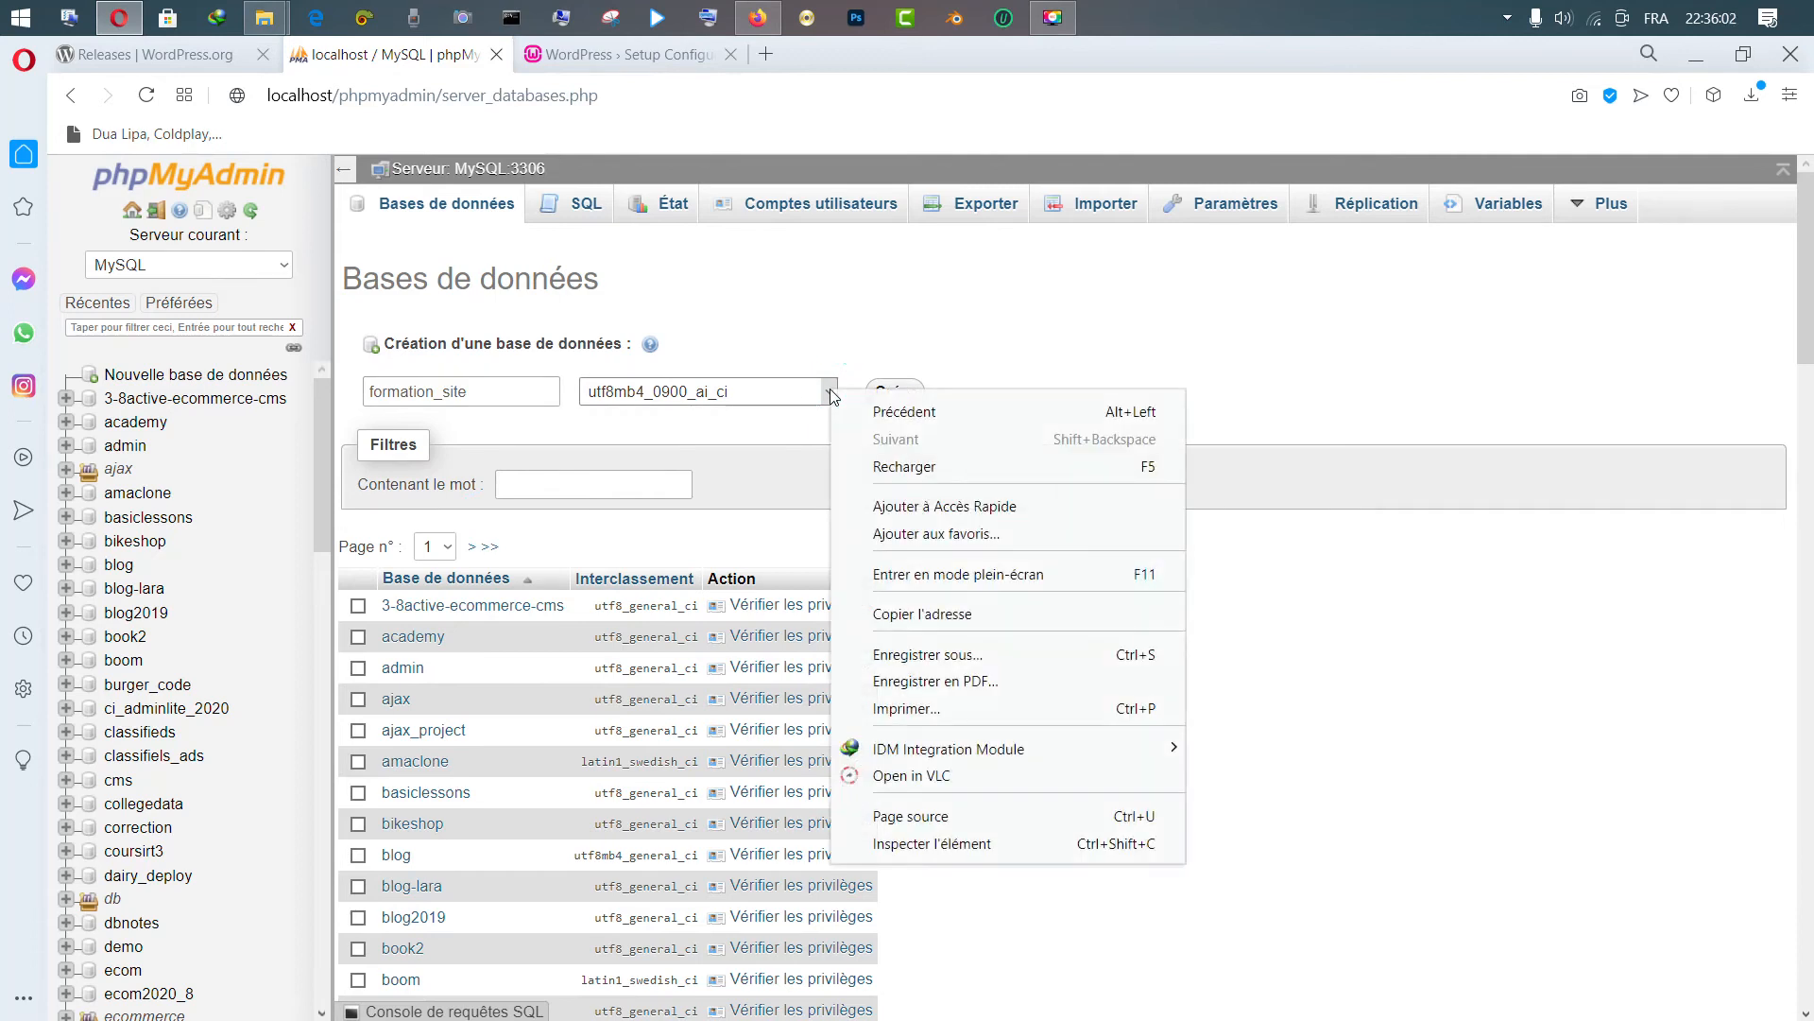
left_click(761, 395)
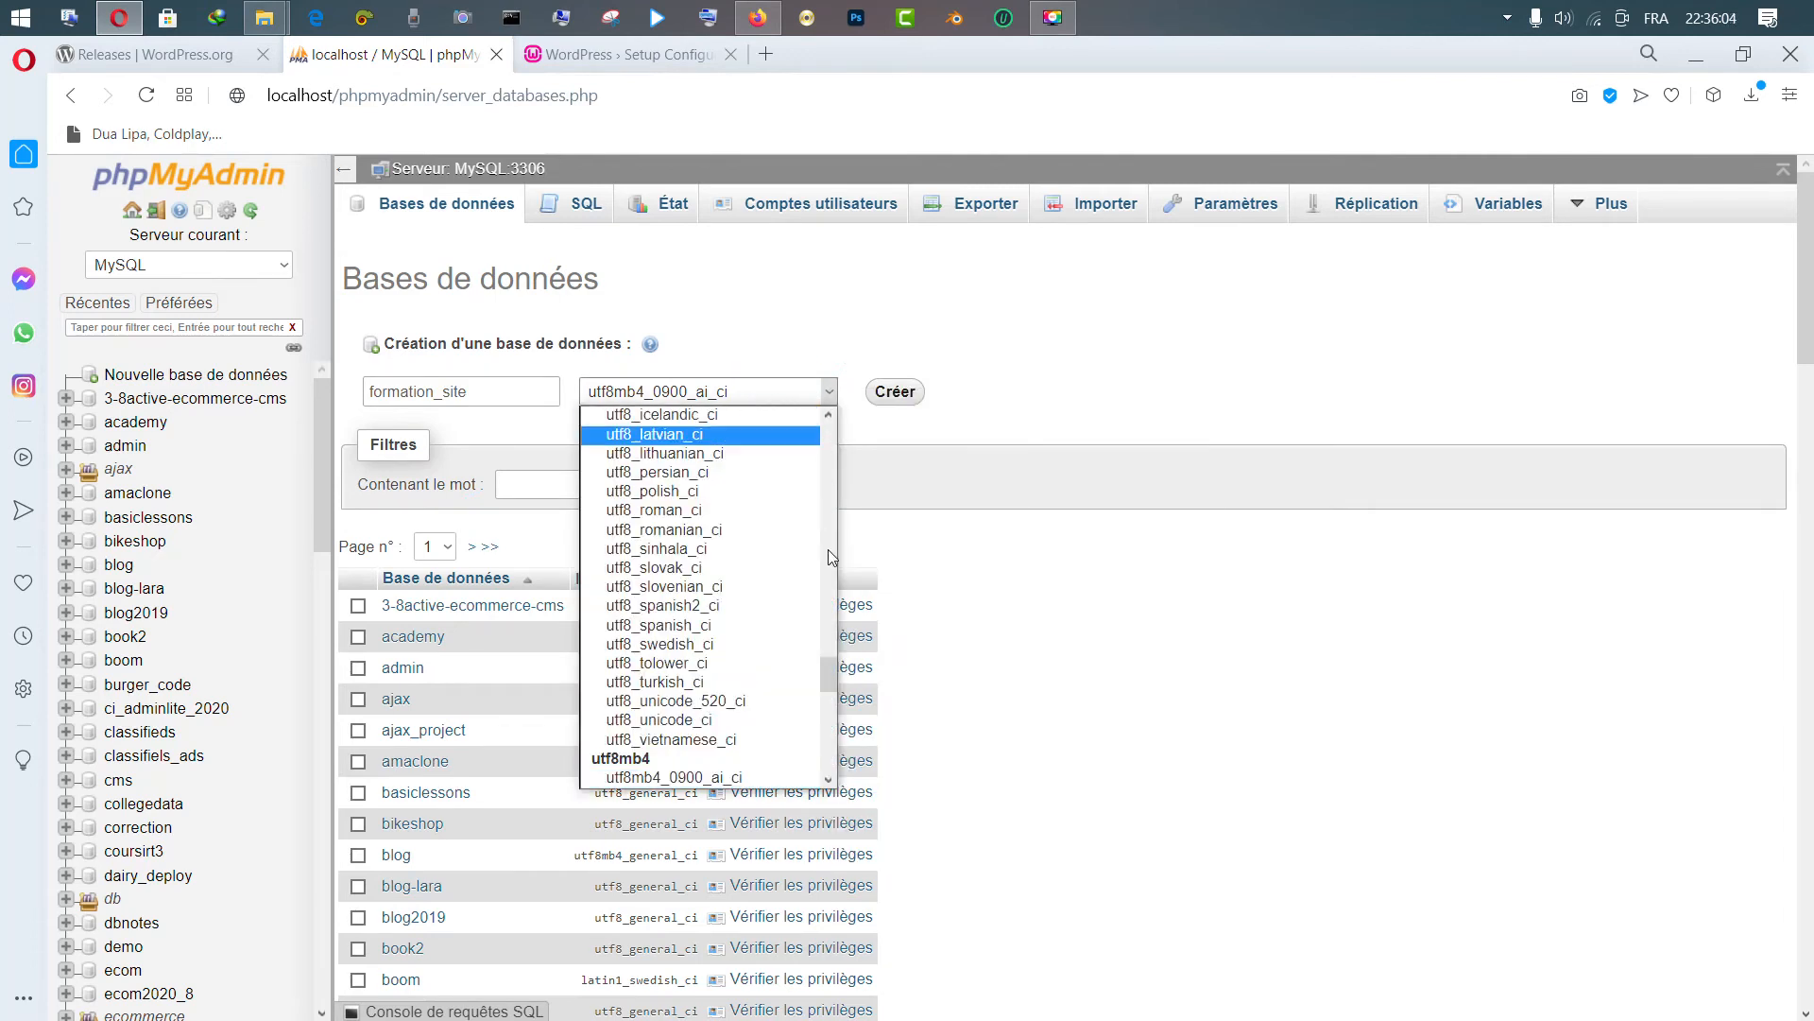
mouse_move(827, 678)
left_mouse_down()
mouse_move(853, 401)
mouse_move(827, 659)
left_mouse_up()
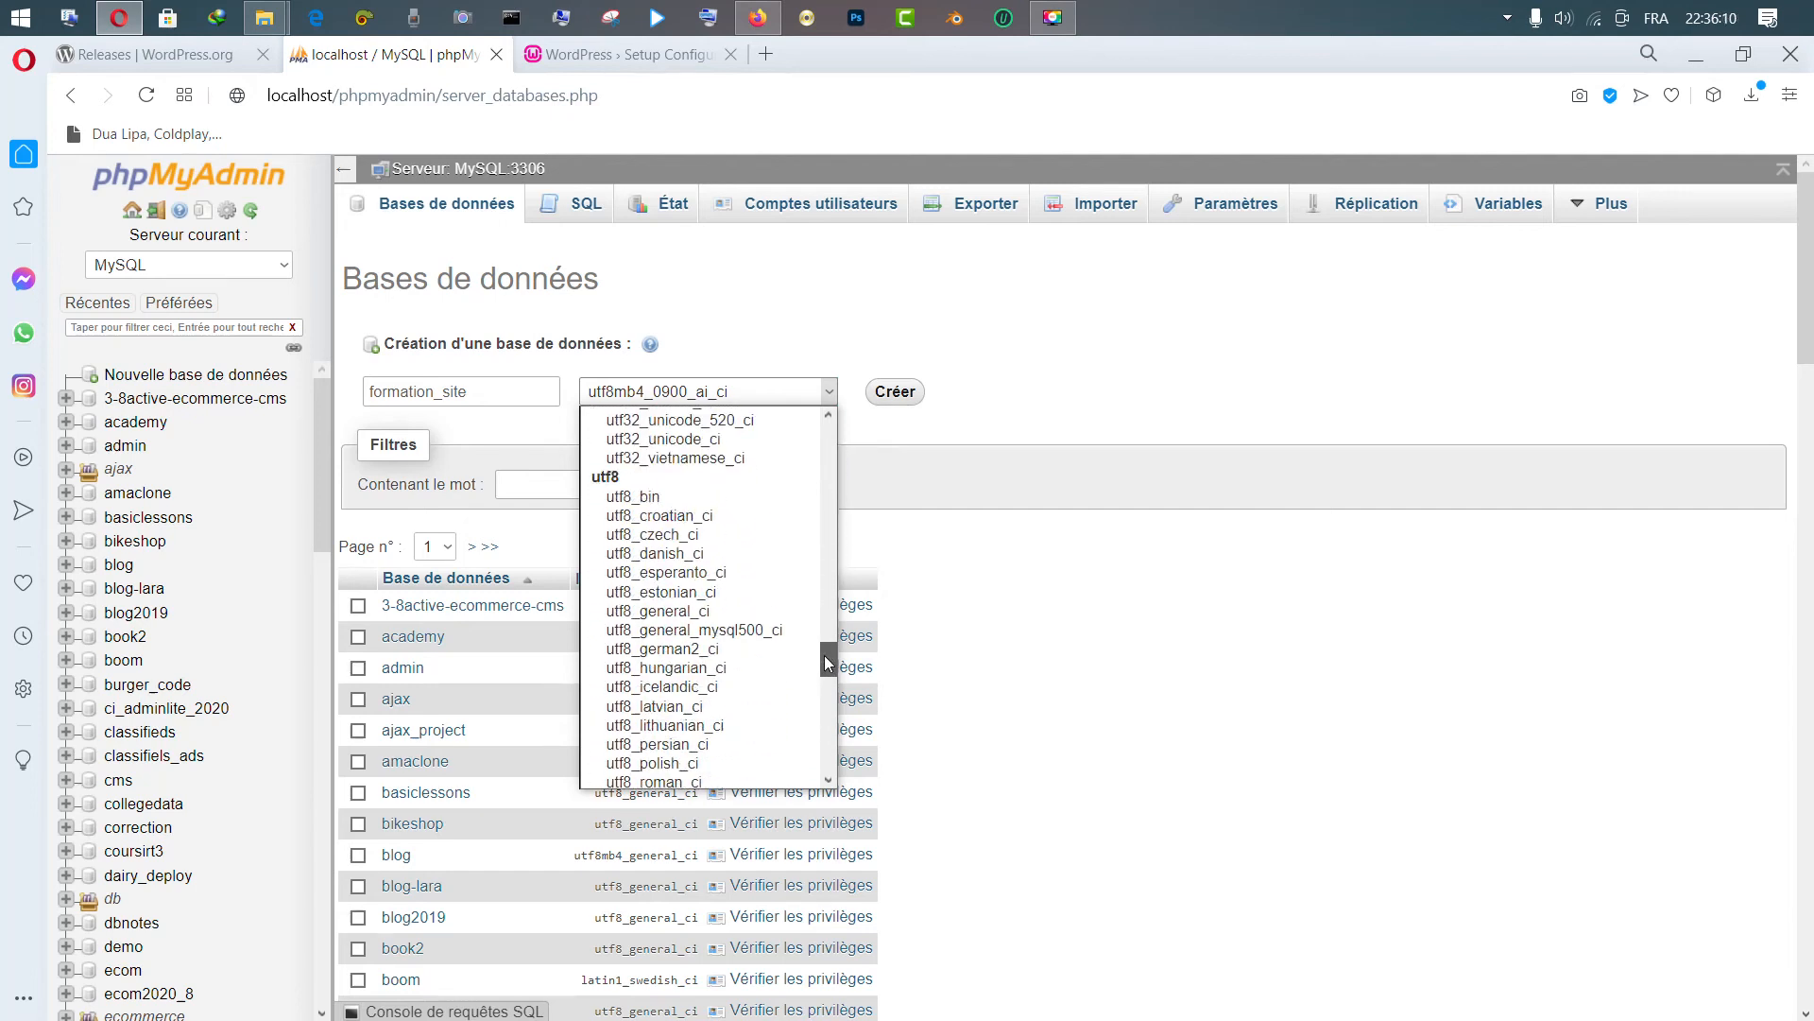
left_click(697, 610)
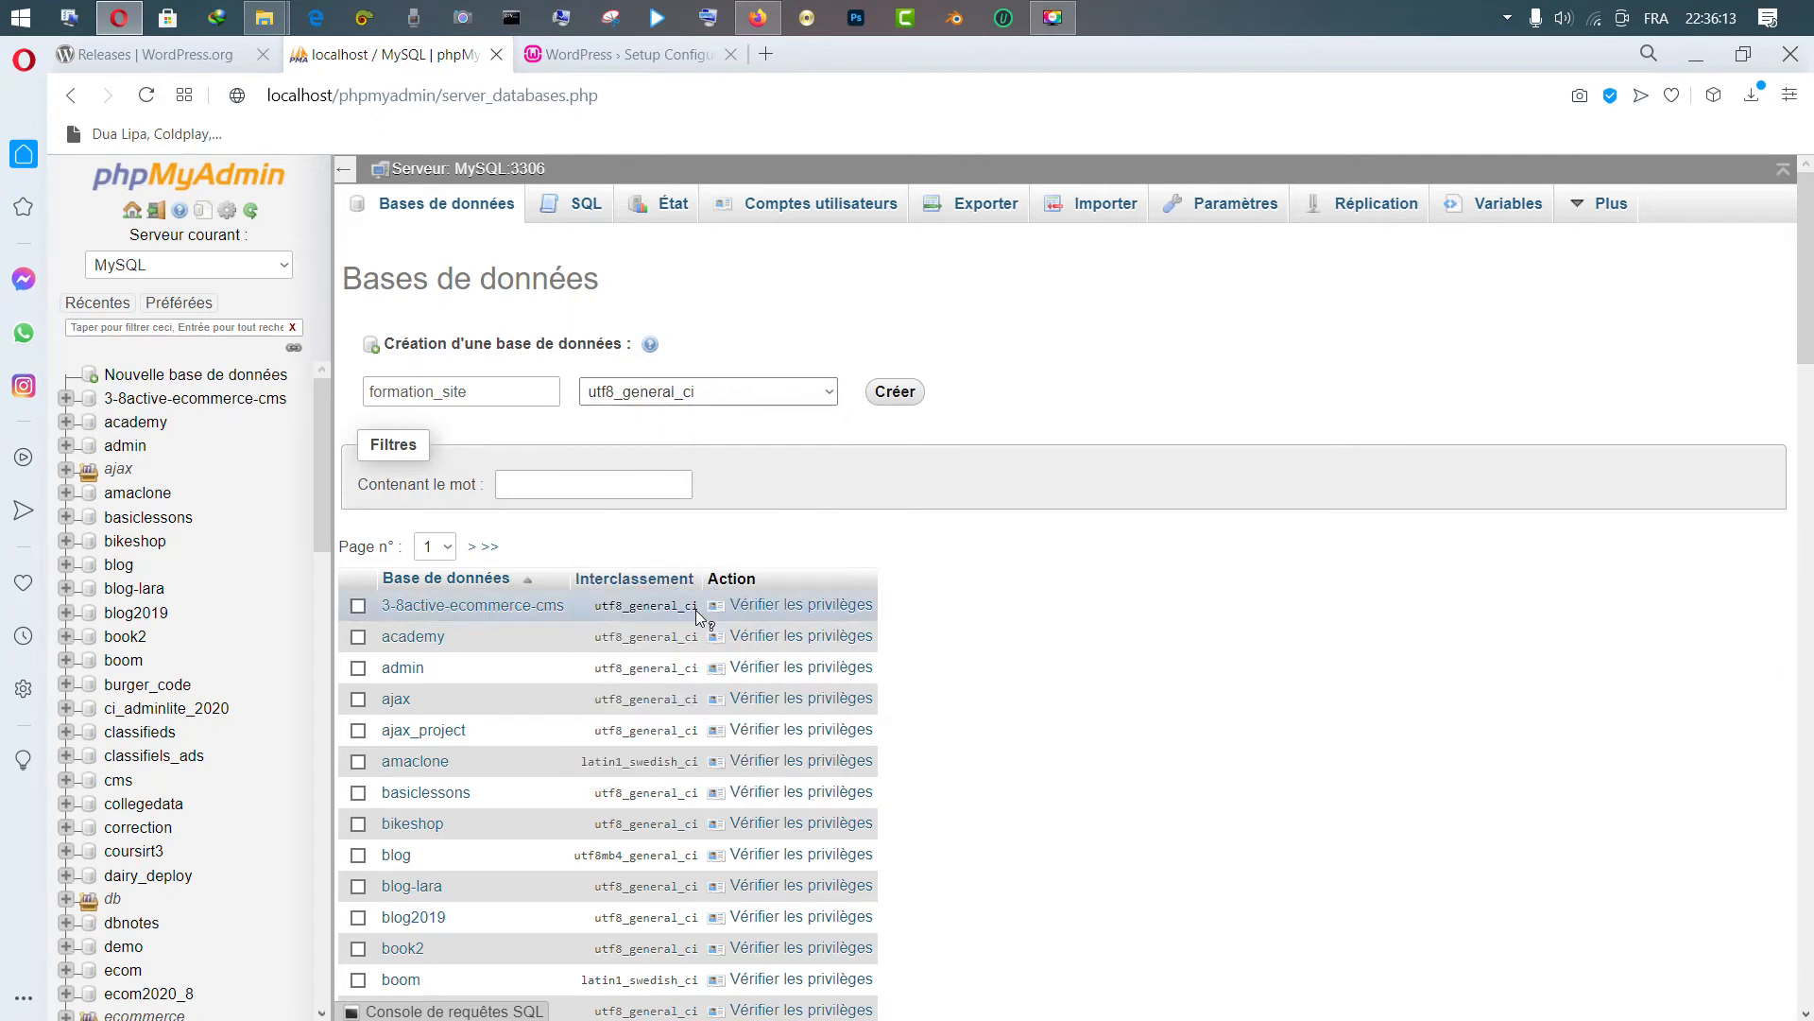
left_click(893, 393)
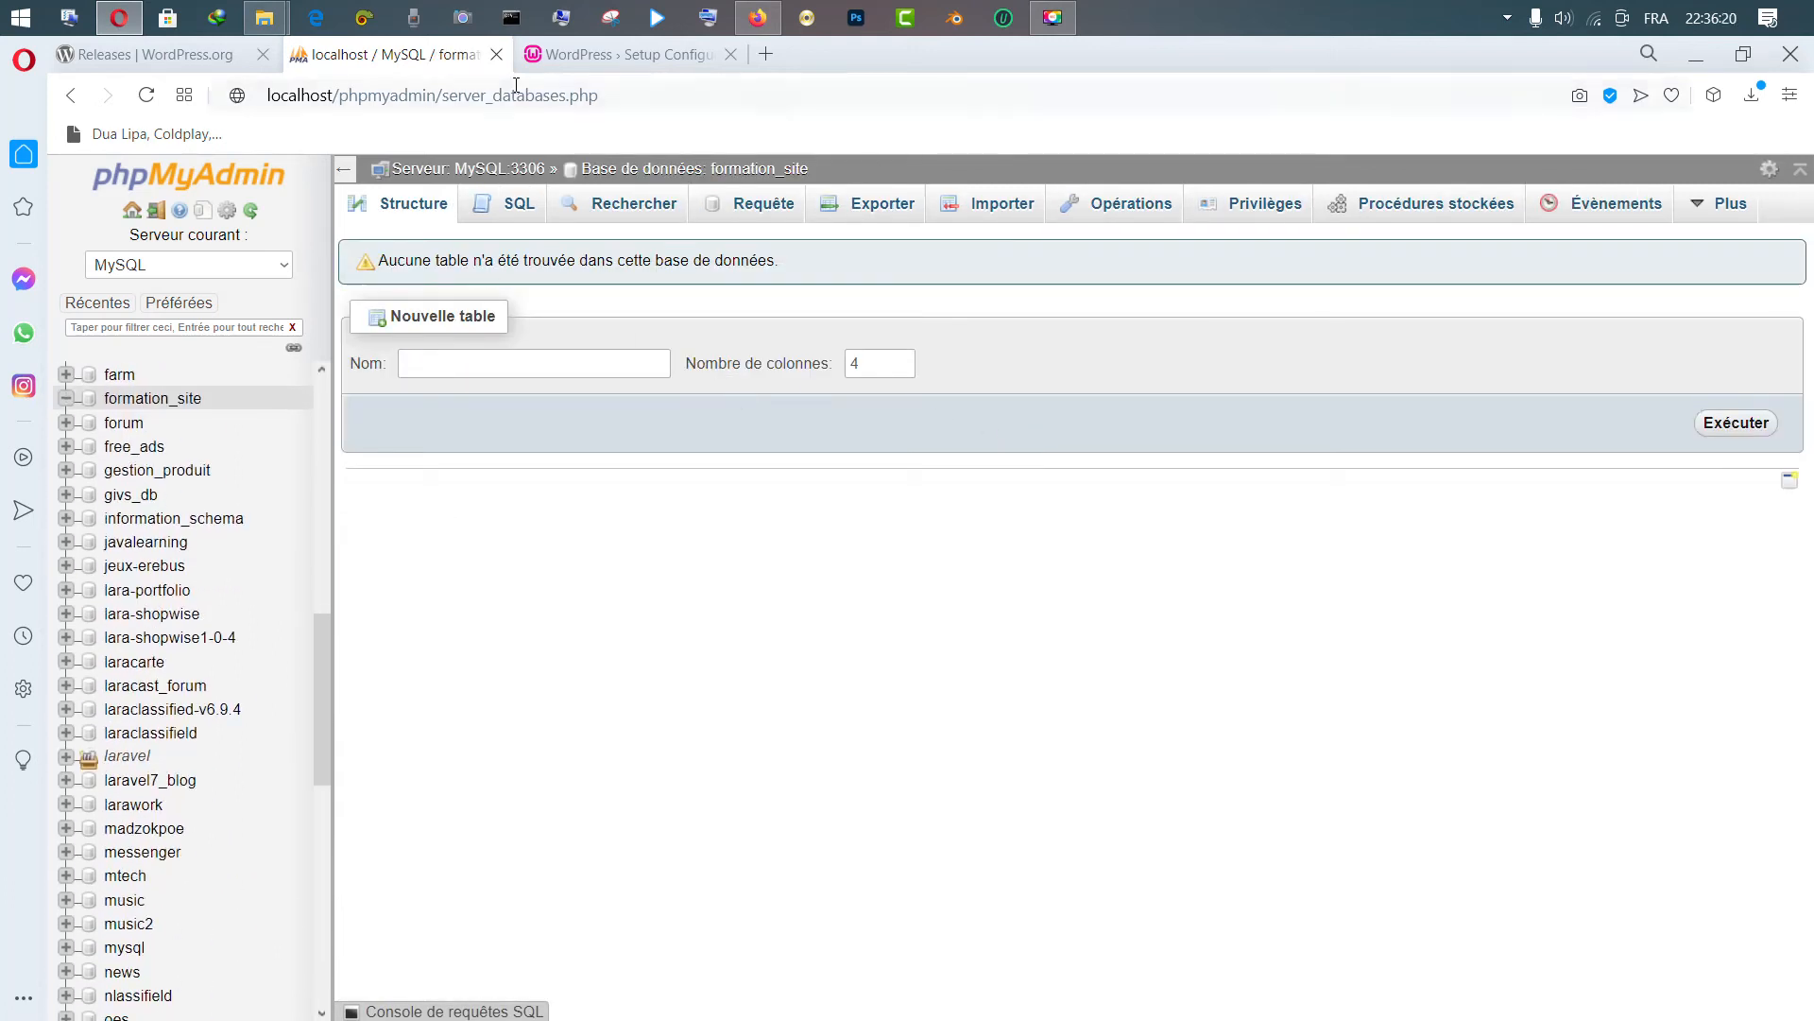
Paste formation_site into the WordPress Database Name field, then return to phpMyAdmin
left_click(609, 68)
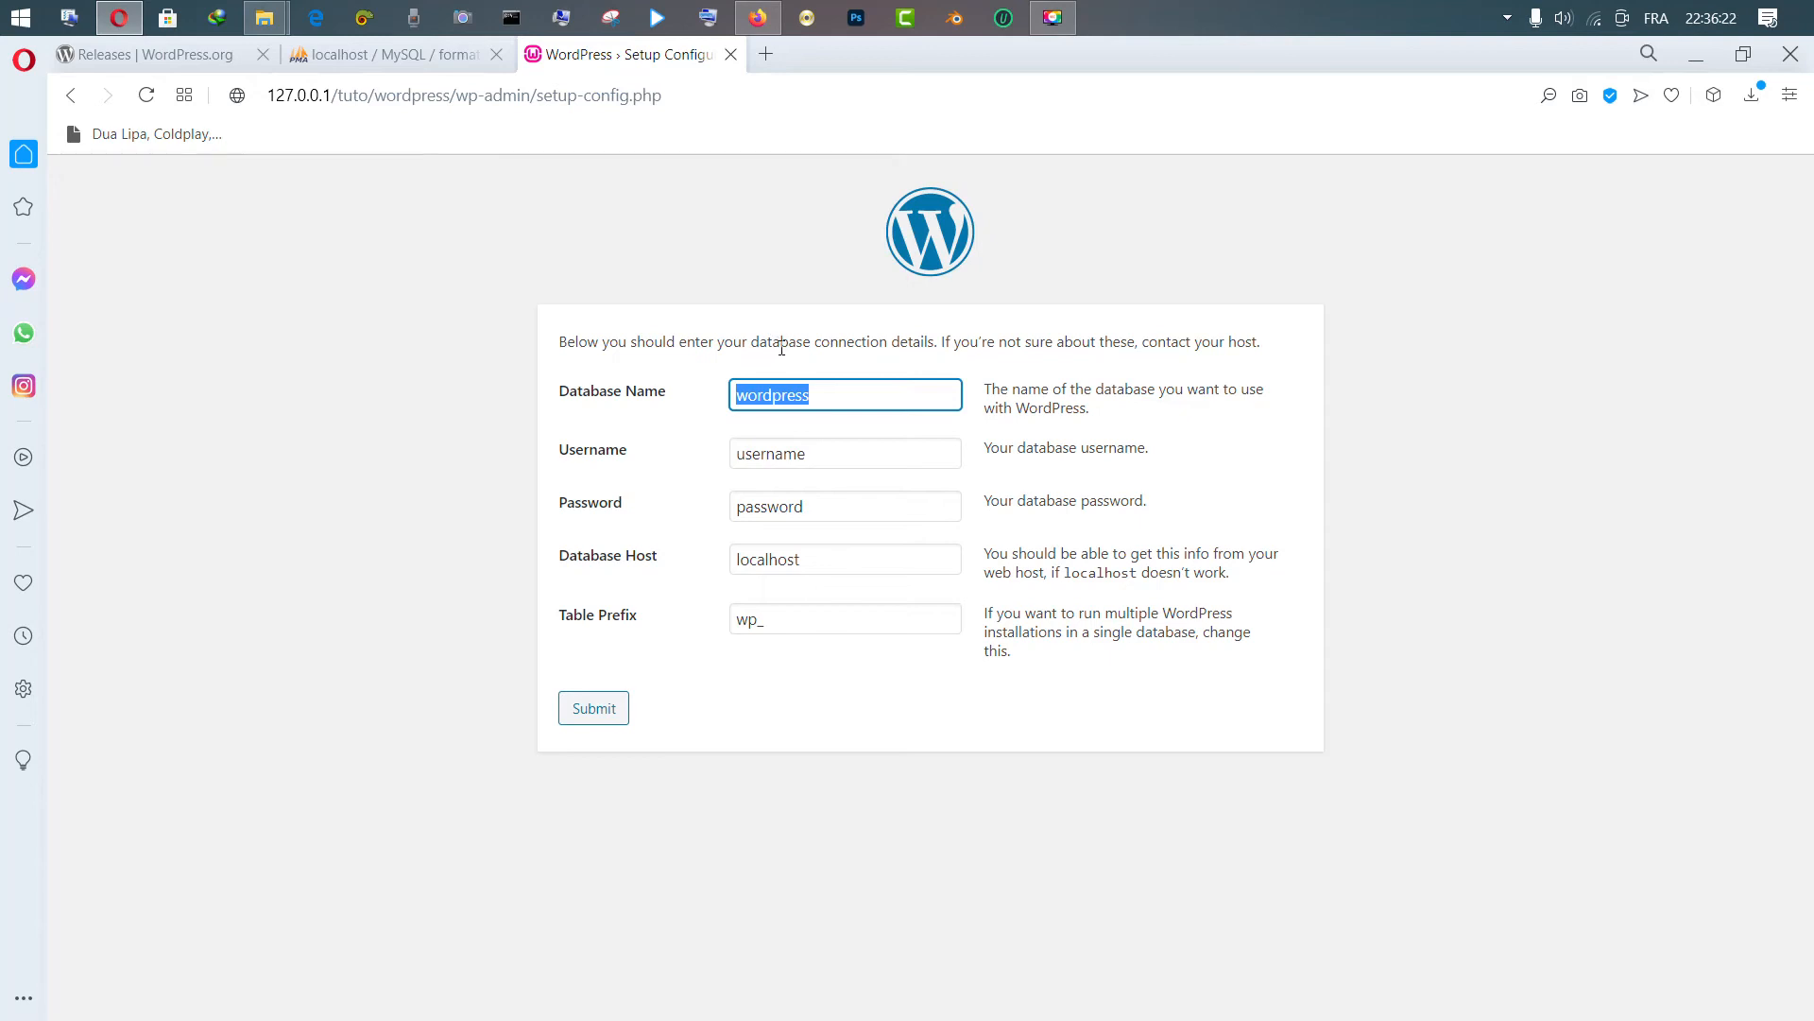
type("formation_site")
left_click(823, 460)
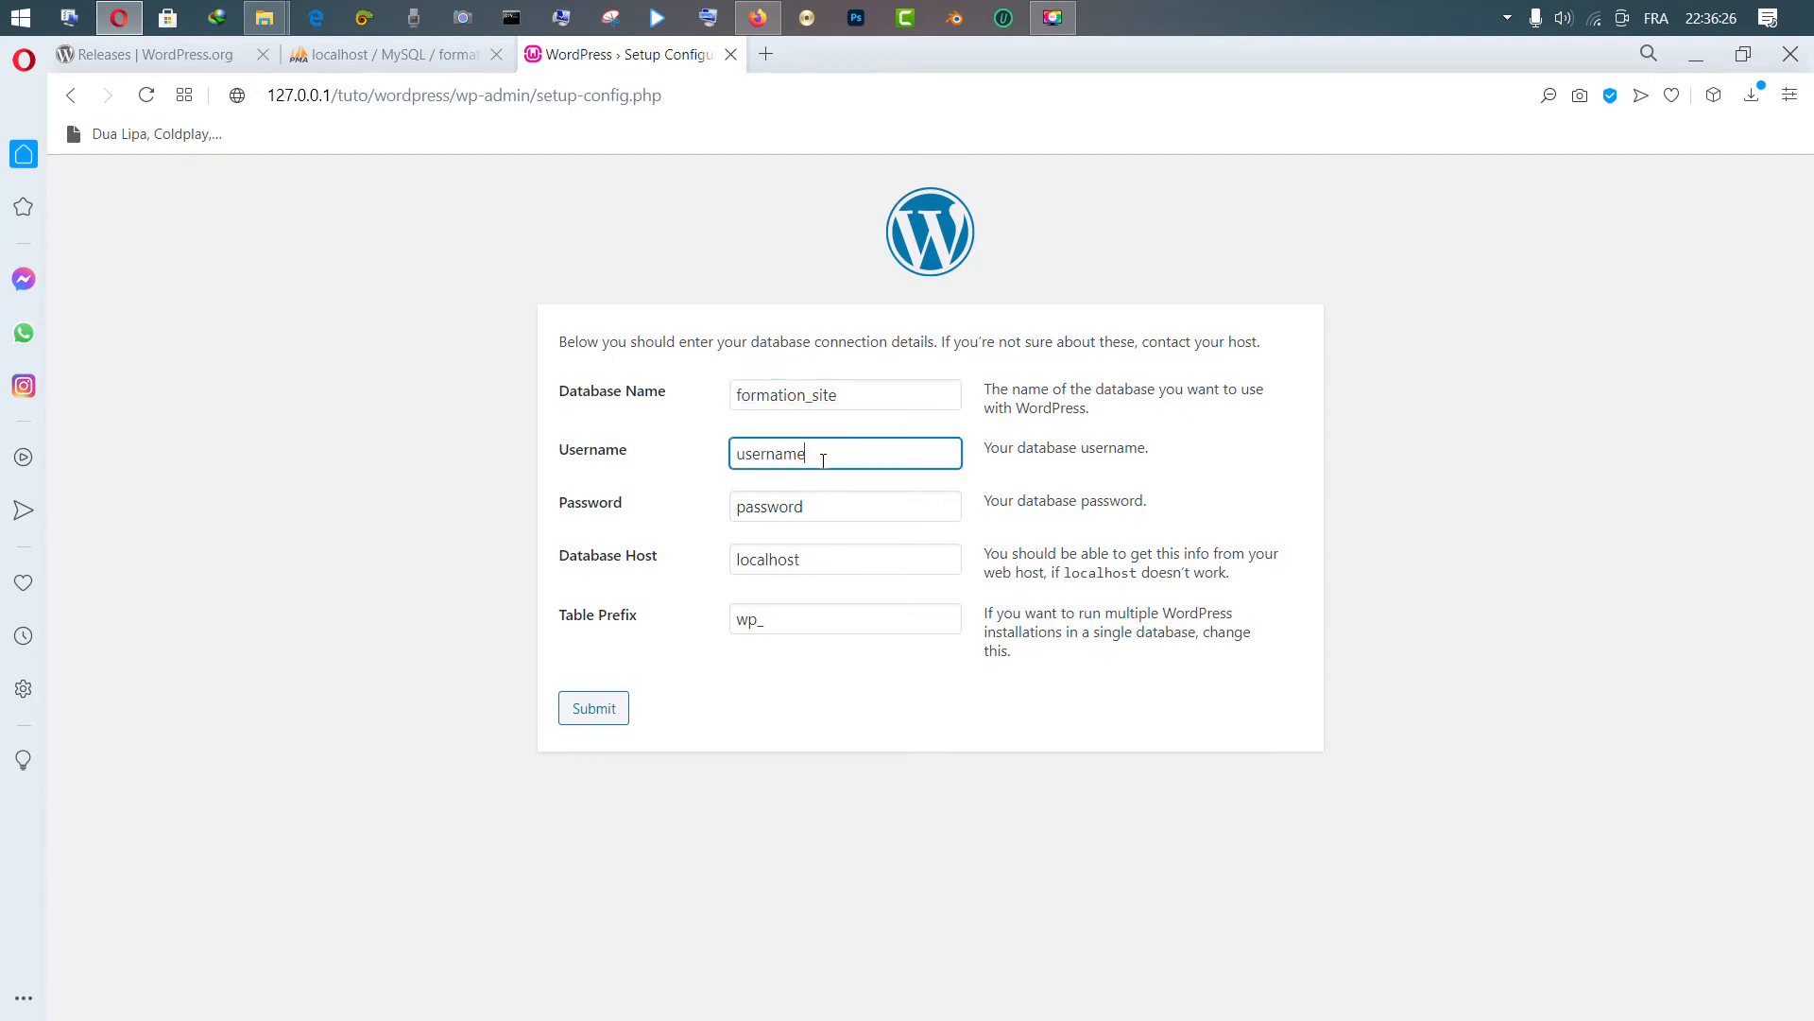
left_click(397, 53)
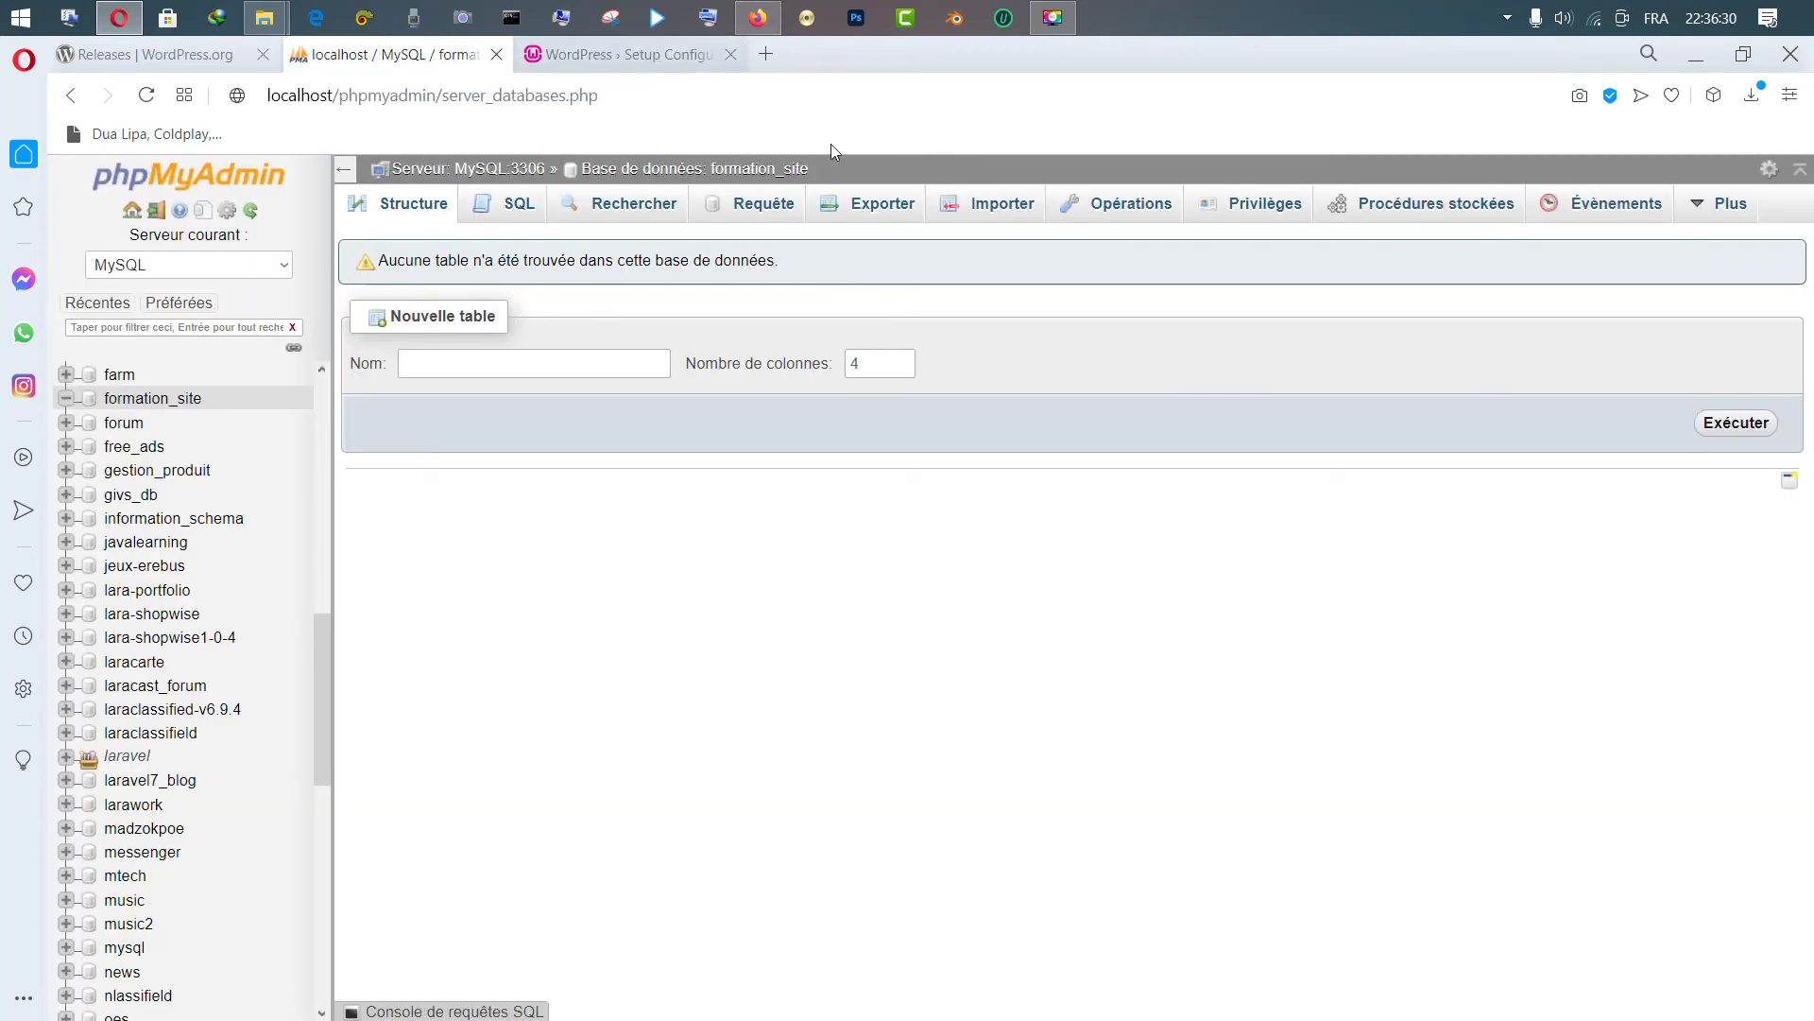
Switch phpMyAdmin's current server to MariaDB
left_click(240, 274)
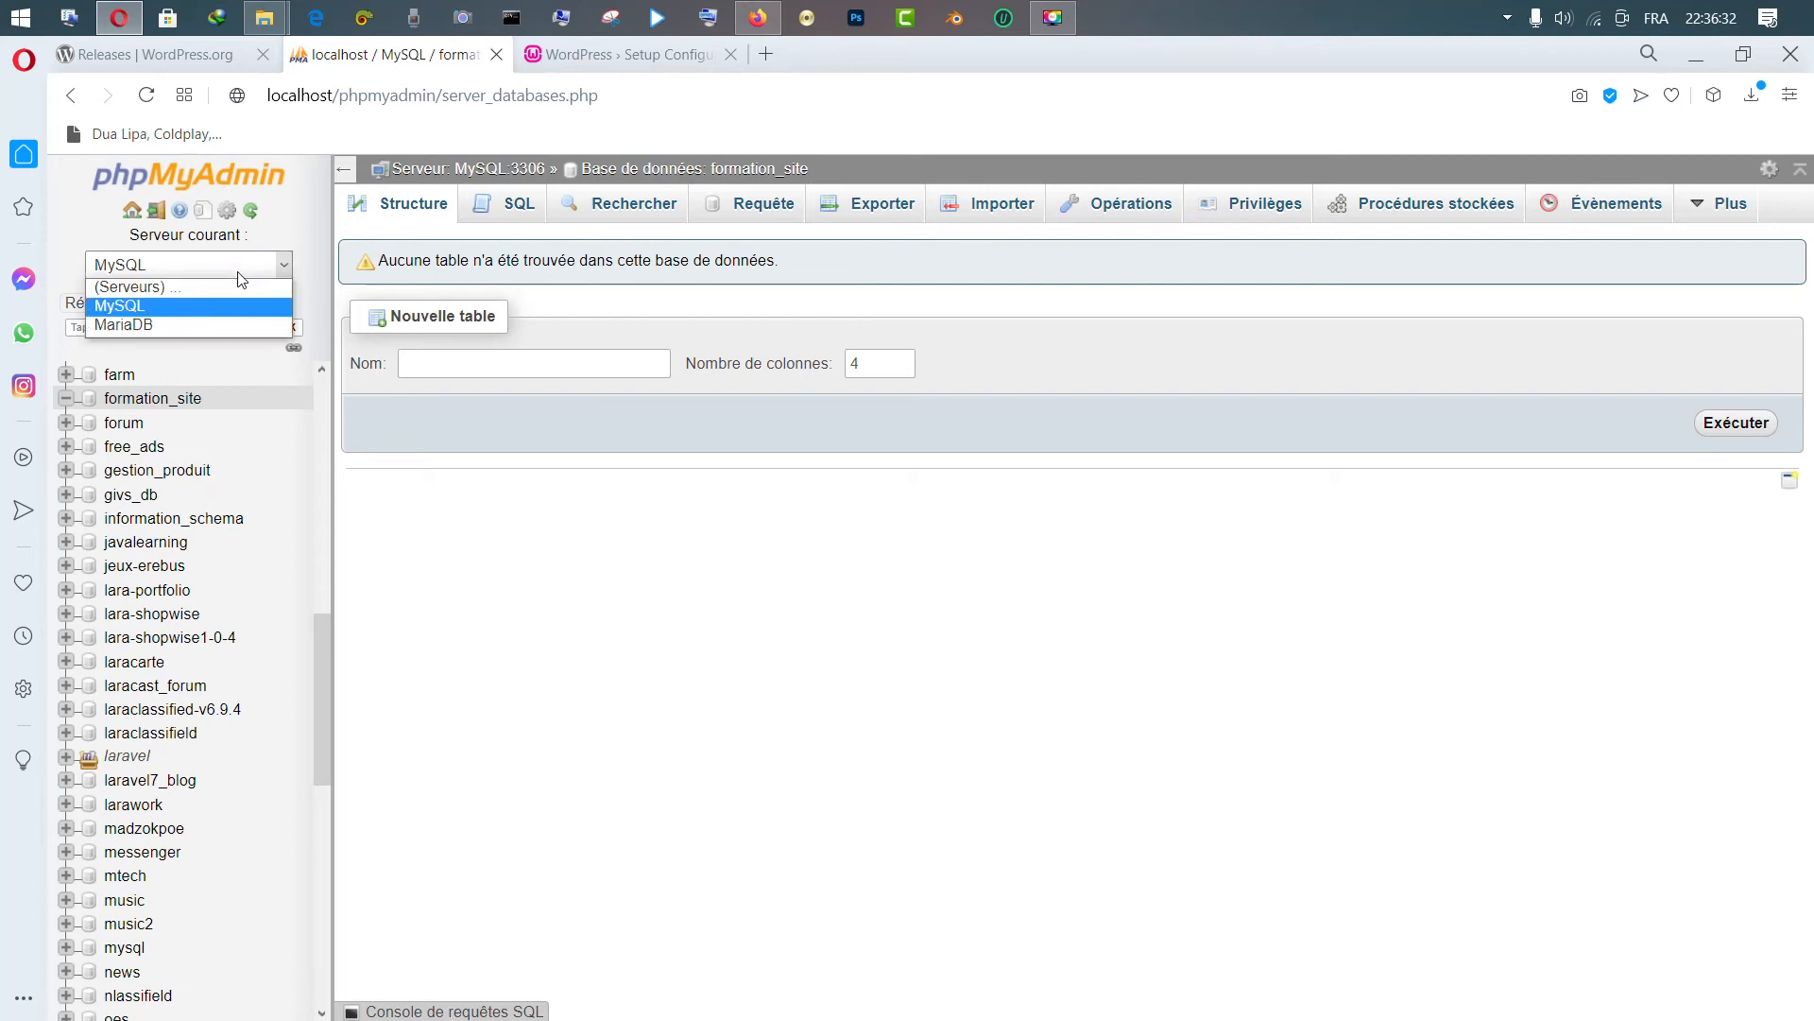
left_click(175, 288)
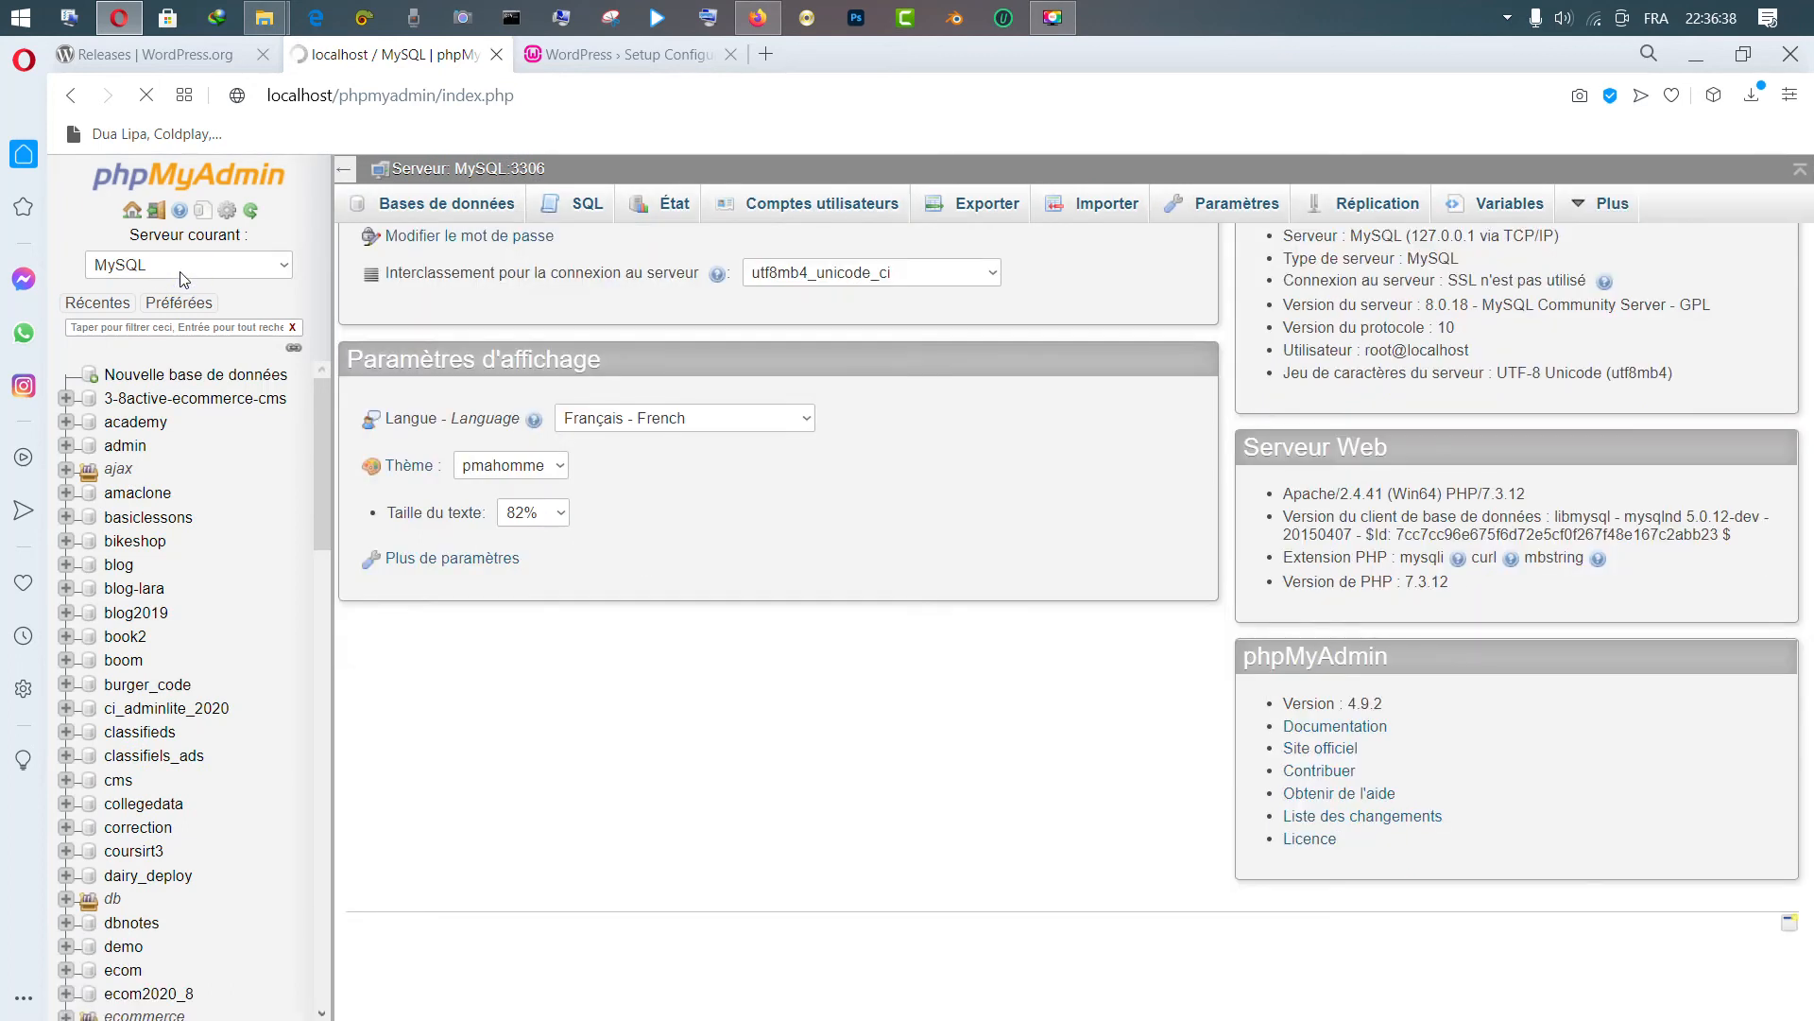
left_click(193, 272)
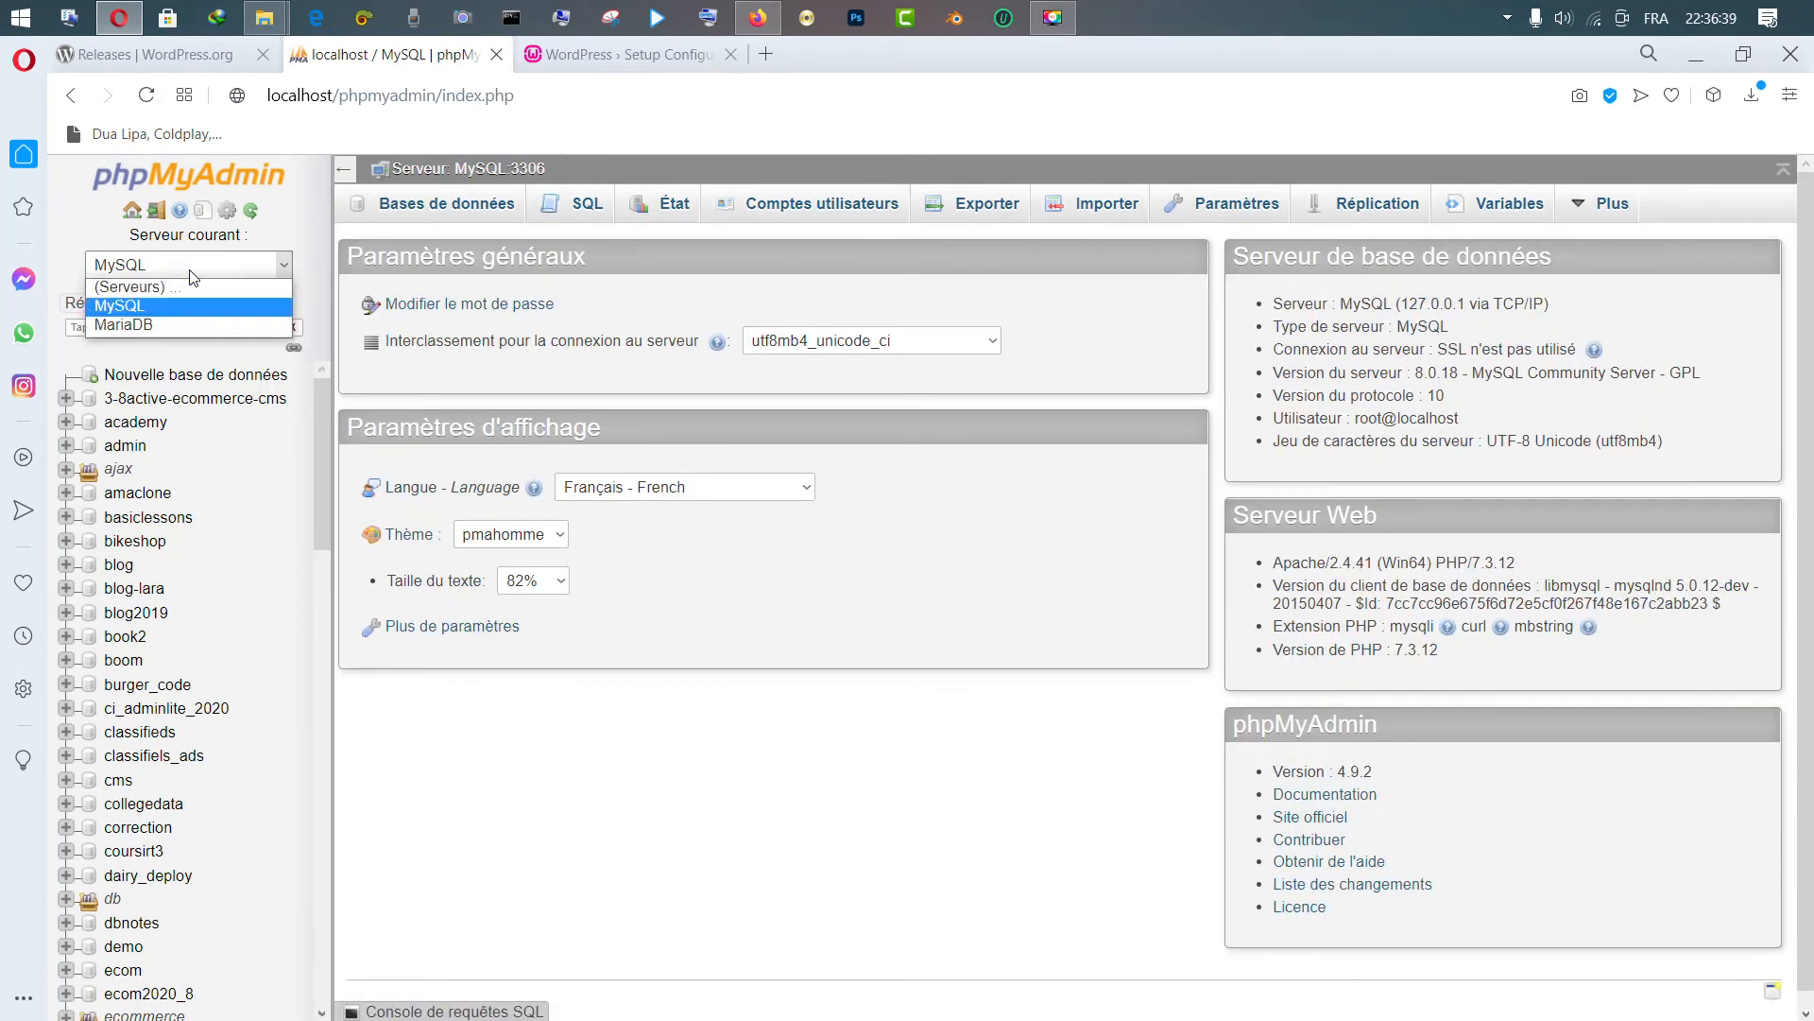
left_click(184, 324)
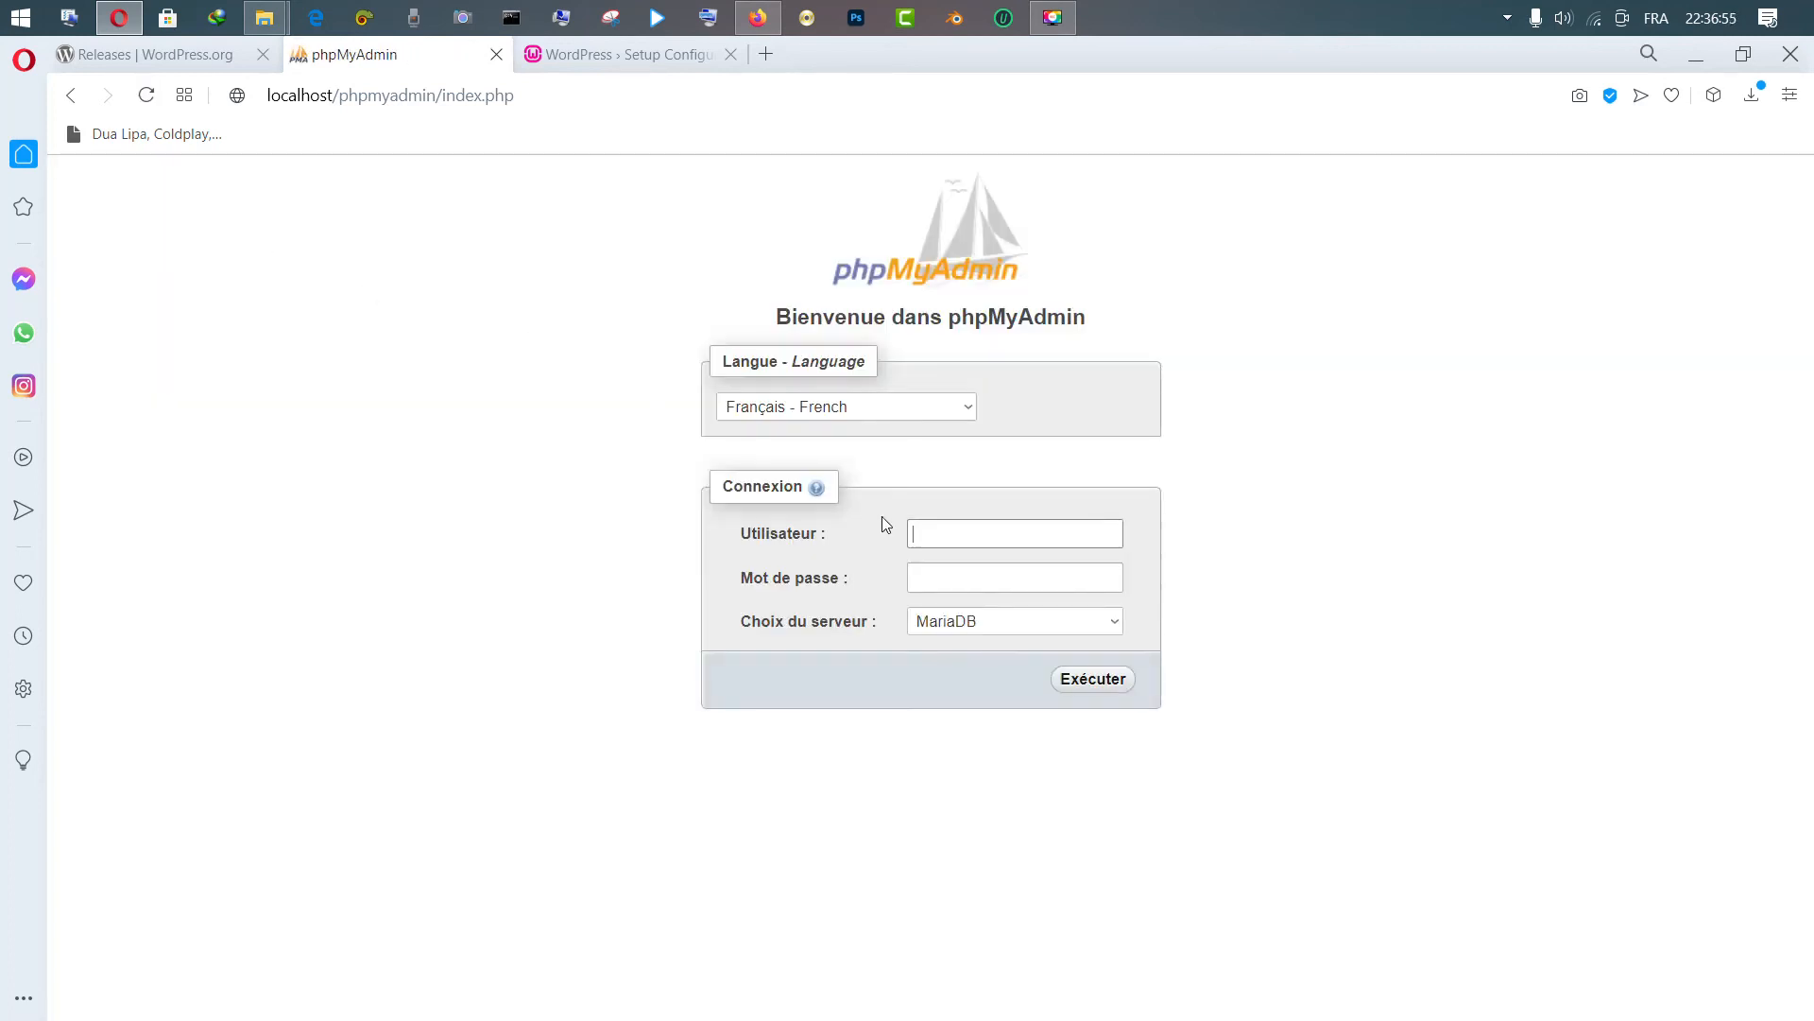
On the phpMyAdmin login form, choose the MySQL server and enter user root, then return to WordPress
left_click(955, 625)
left_click(956, 651)
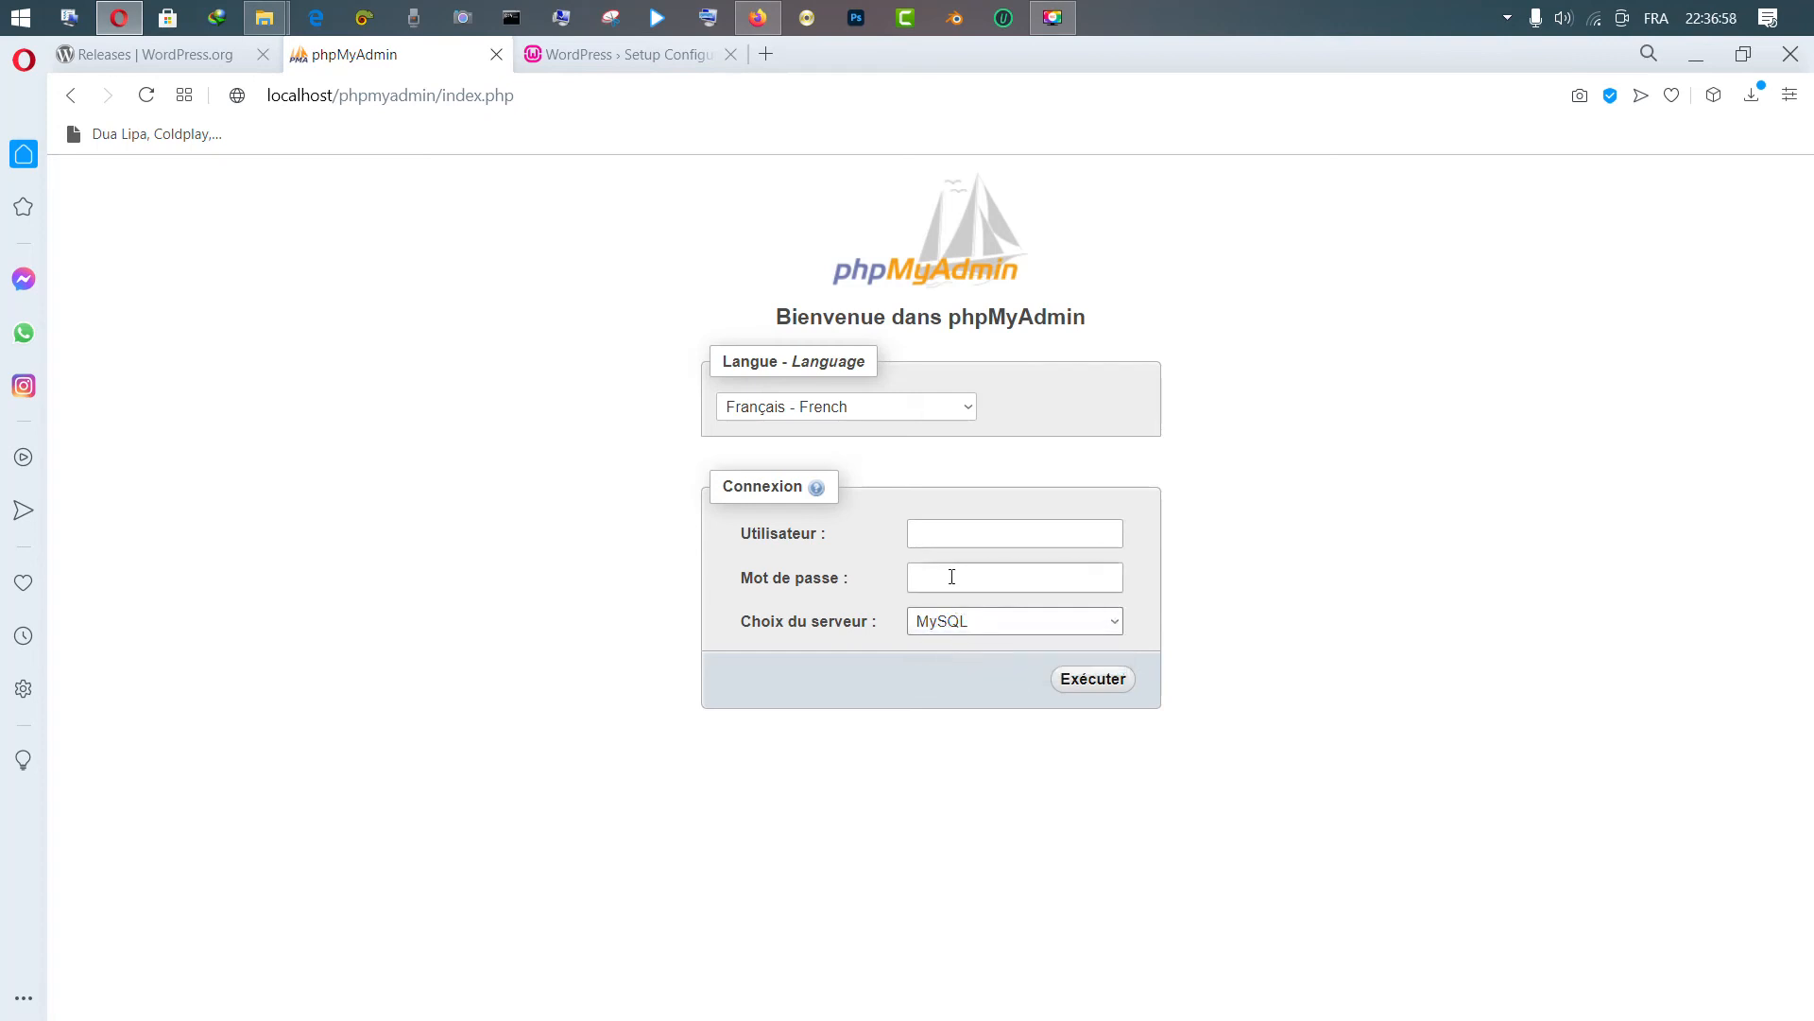
left_click(939, 534)
type("root")
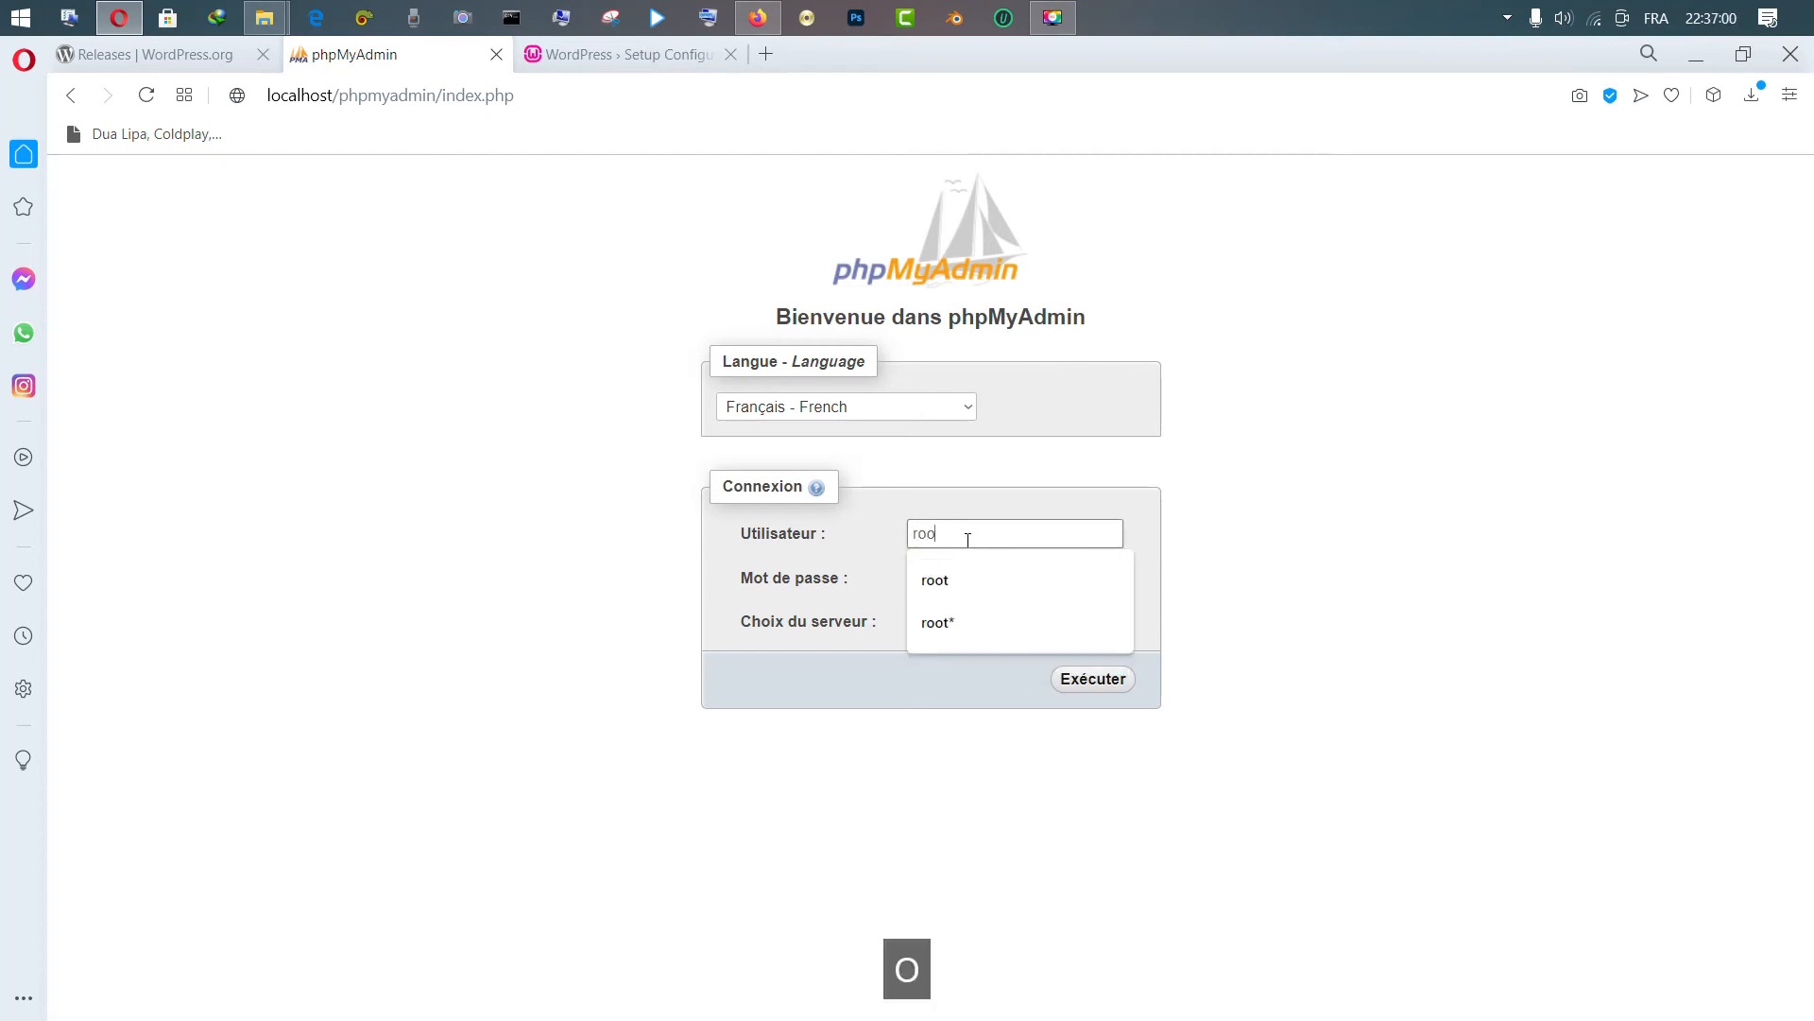
left_click(978, 487)
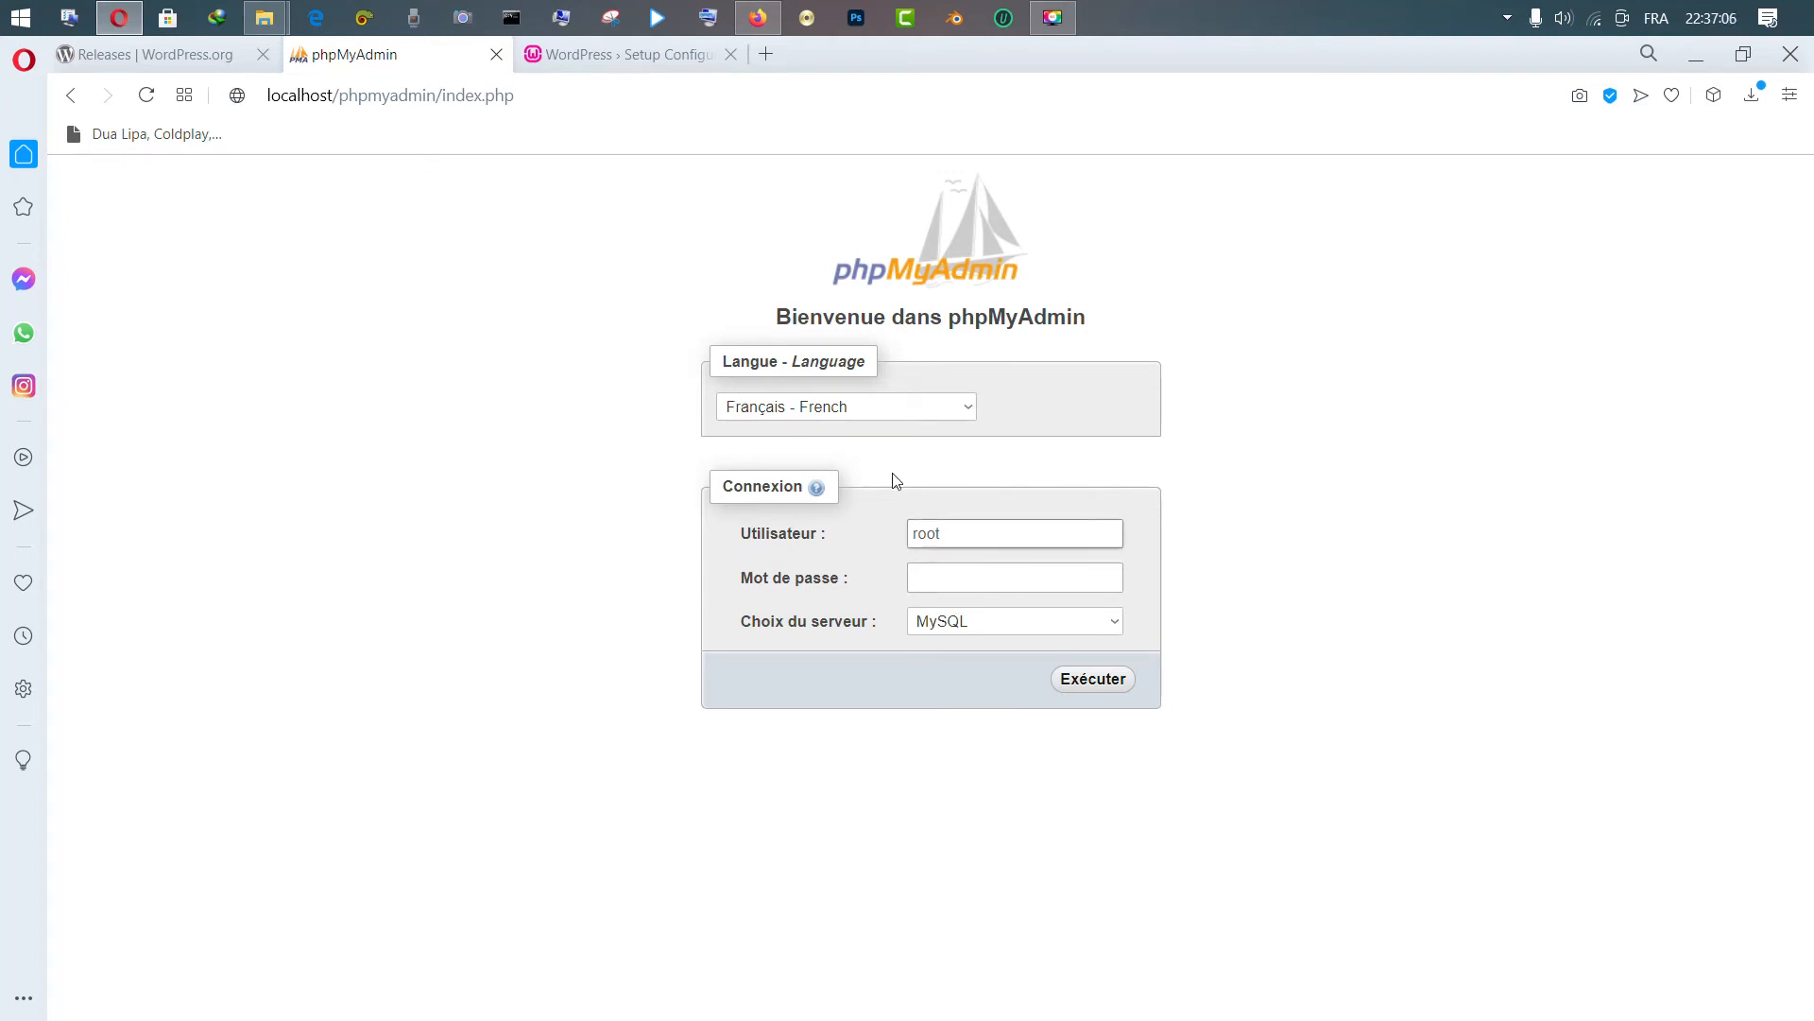
left_click(628, 55)
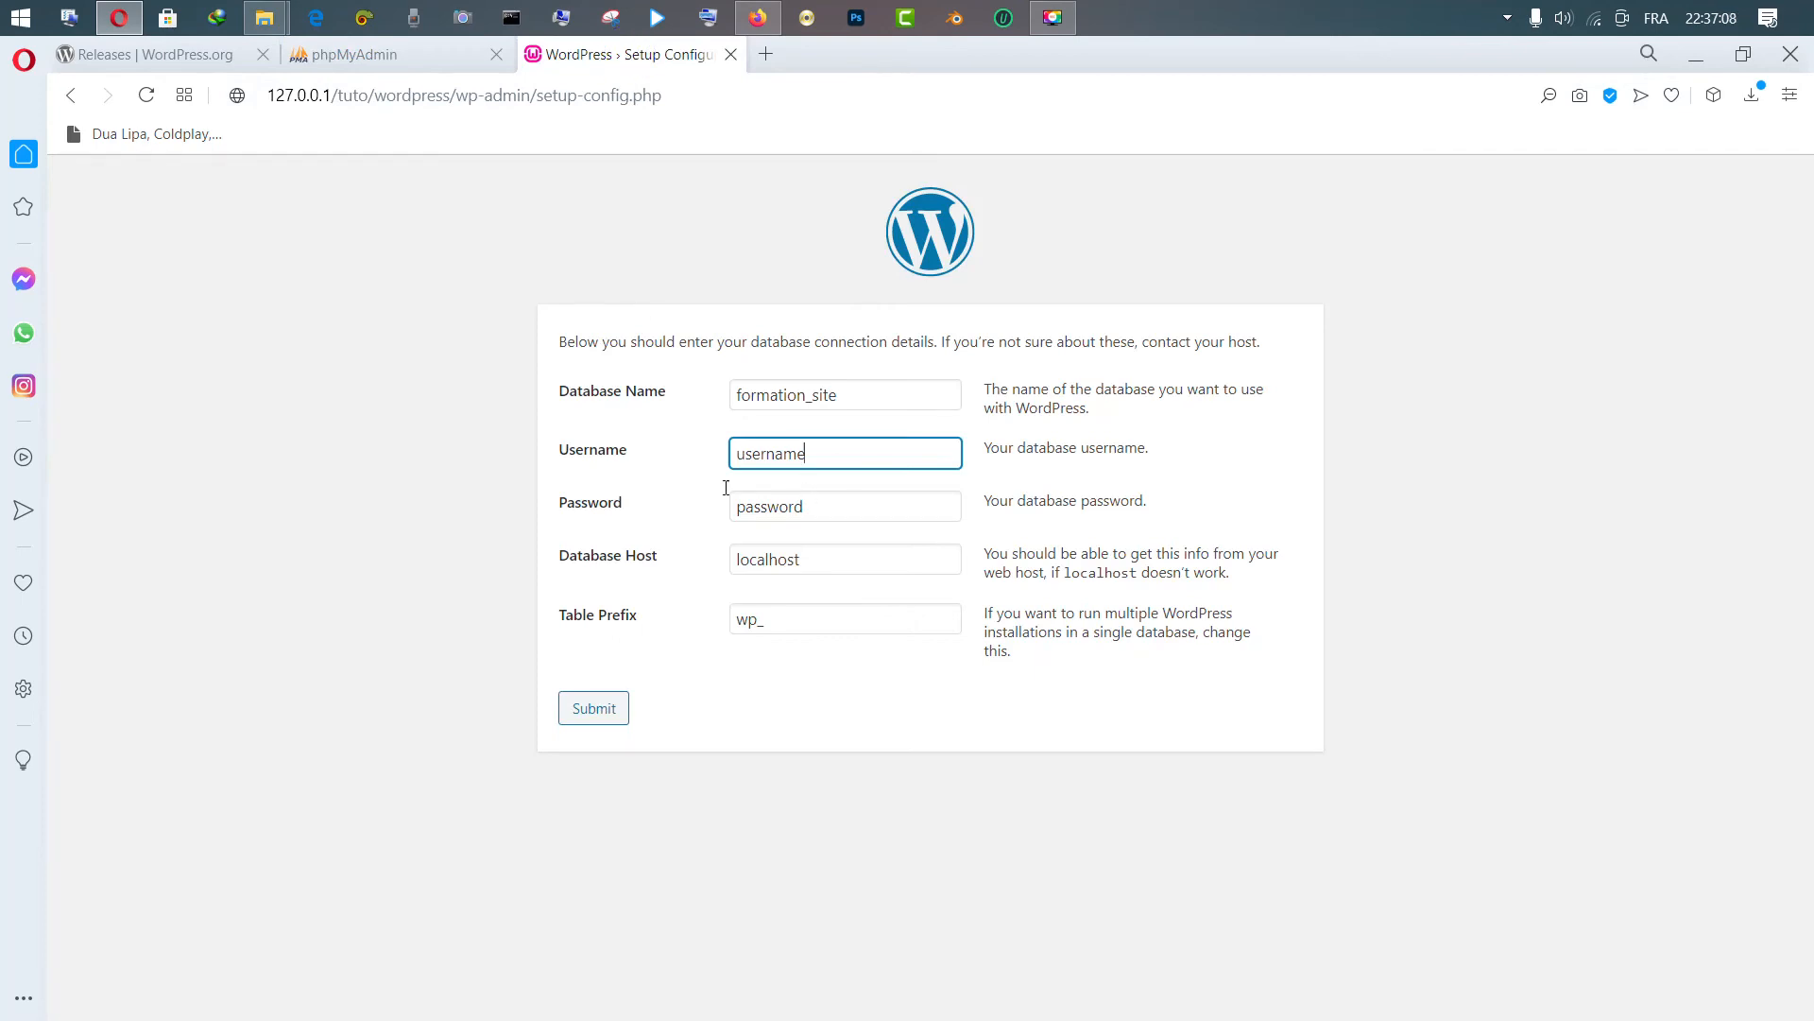
left_click(579, 454)
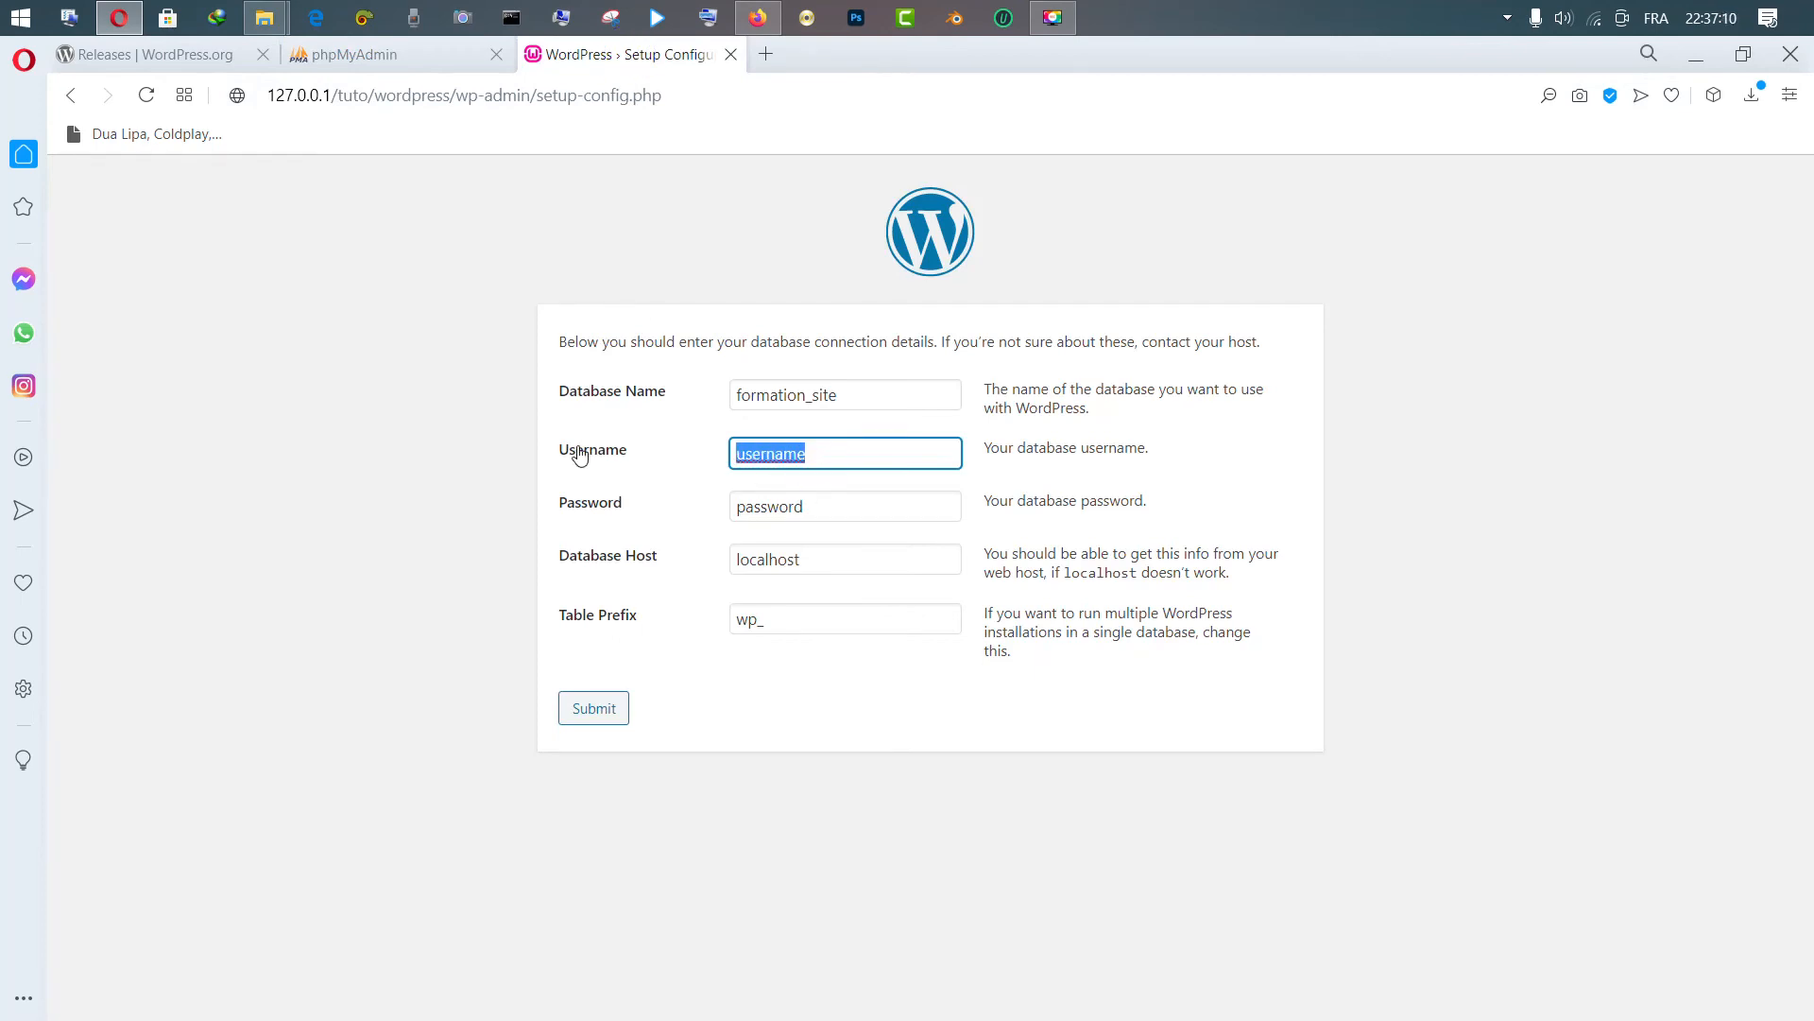
type("roo")
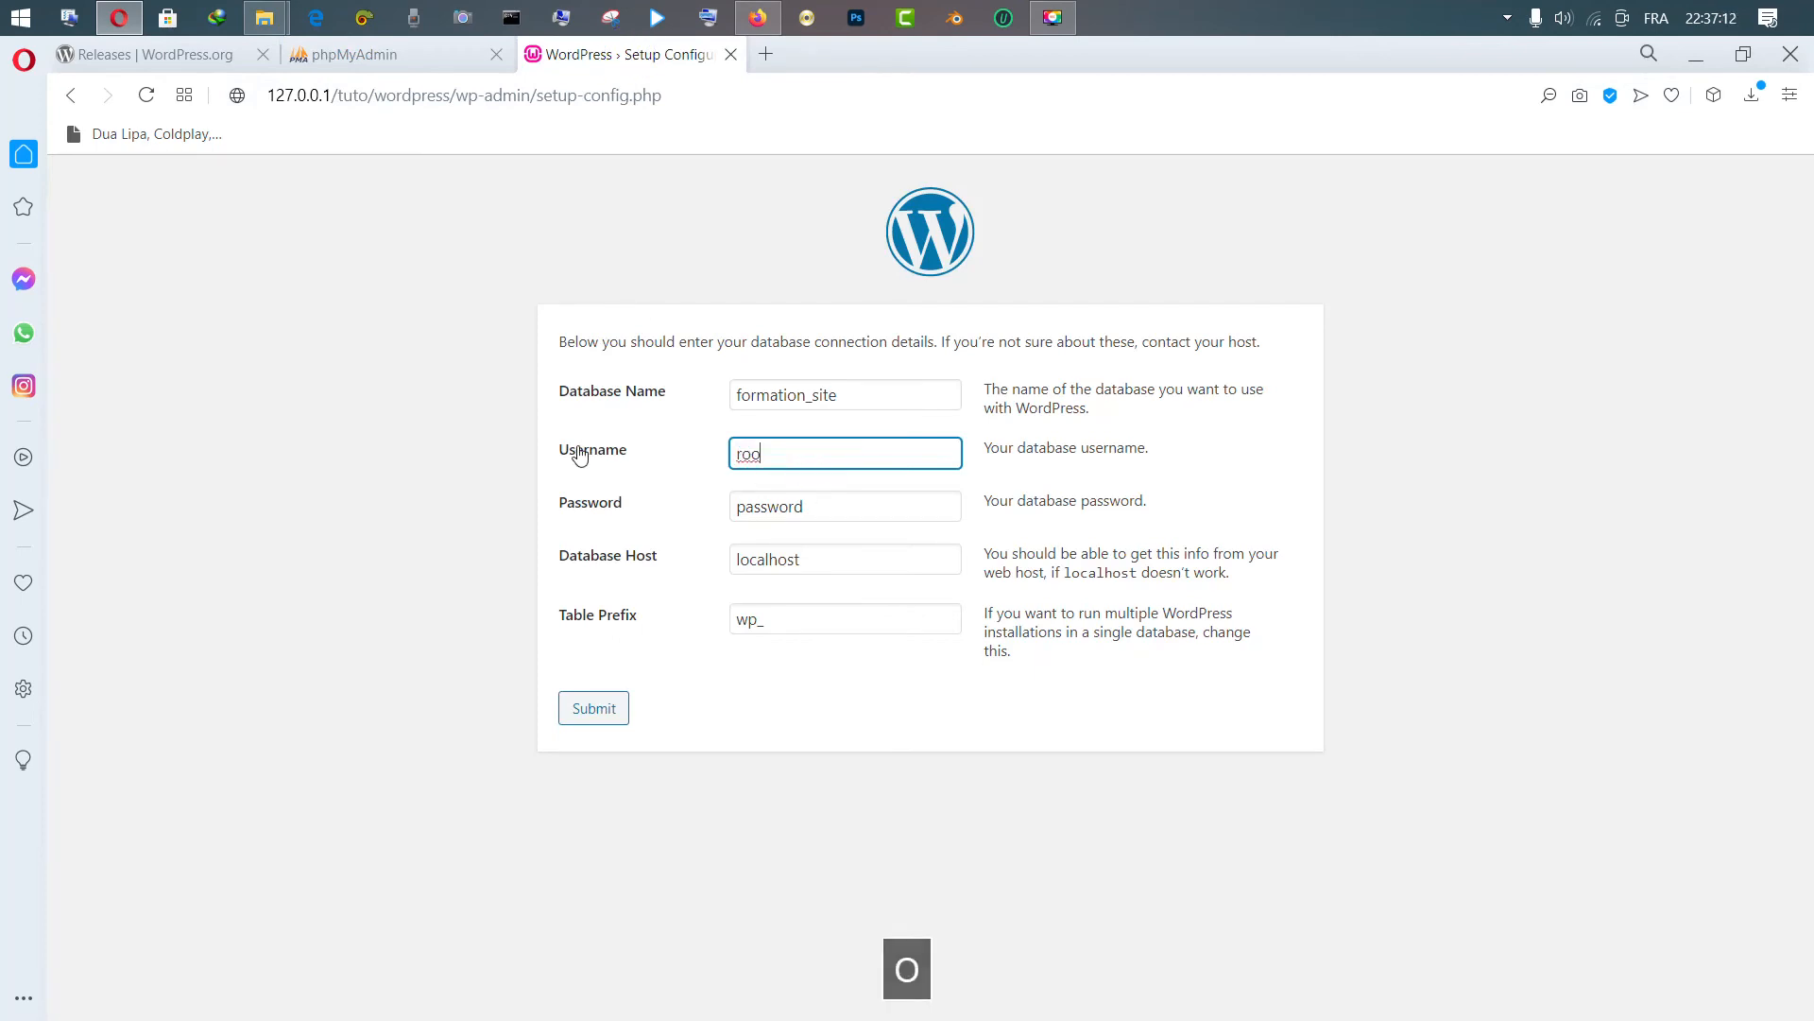
type("t")
left_click(810, 511)
left_click(569, 511)
key("BackSpace")
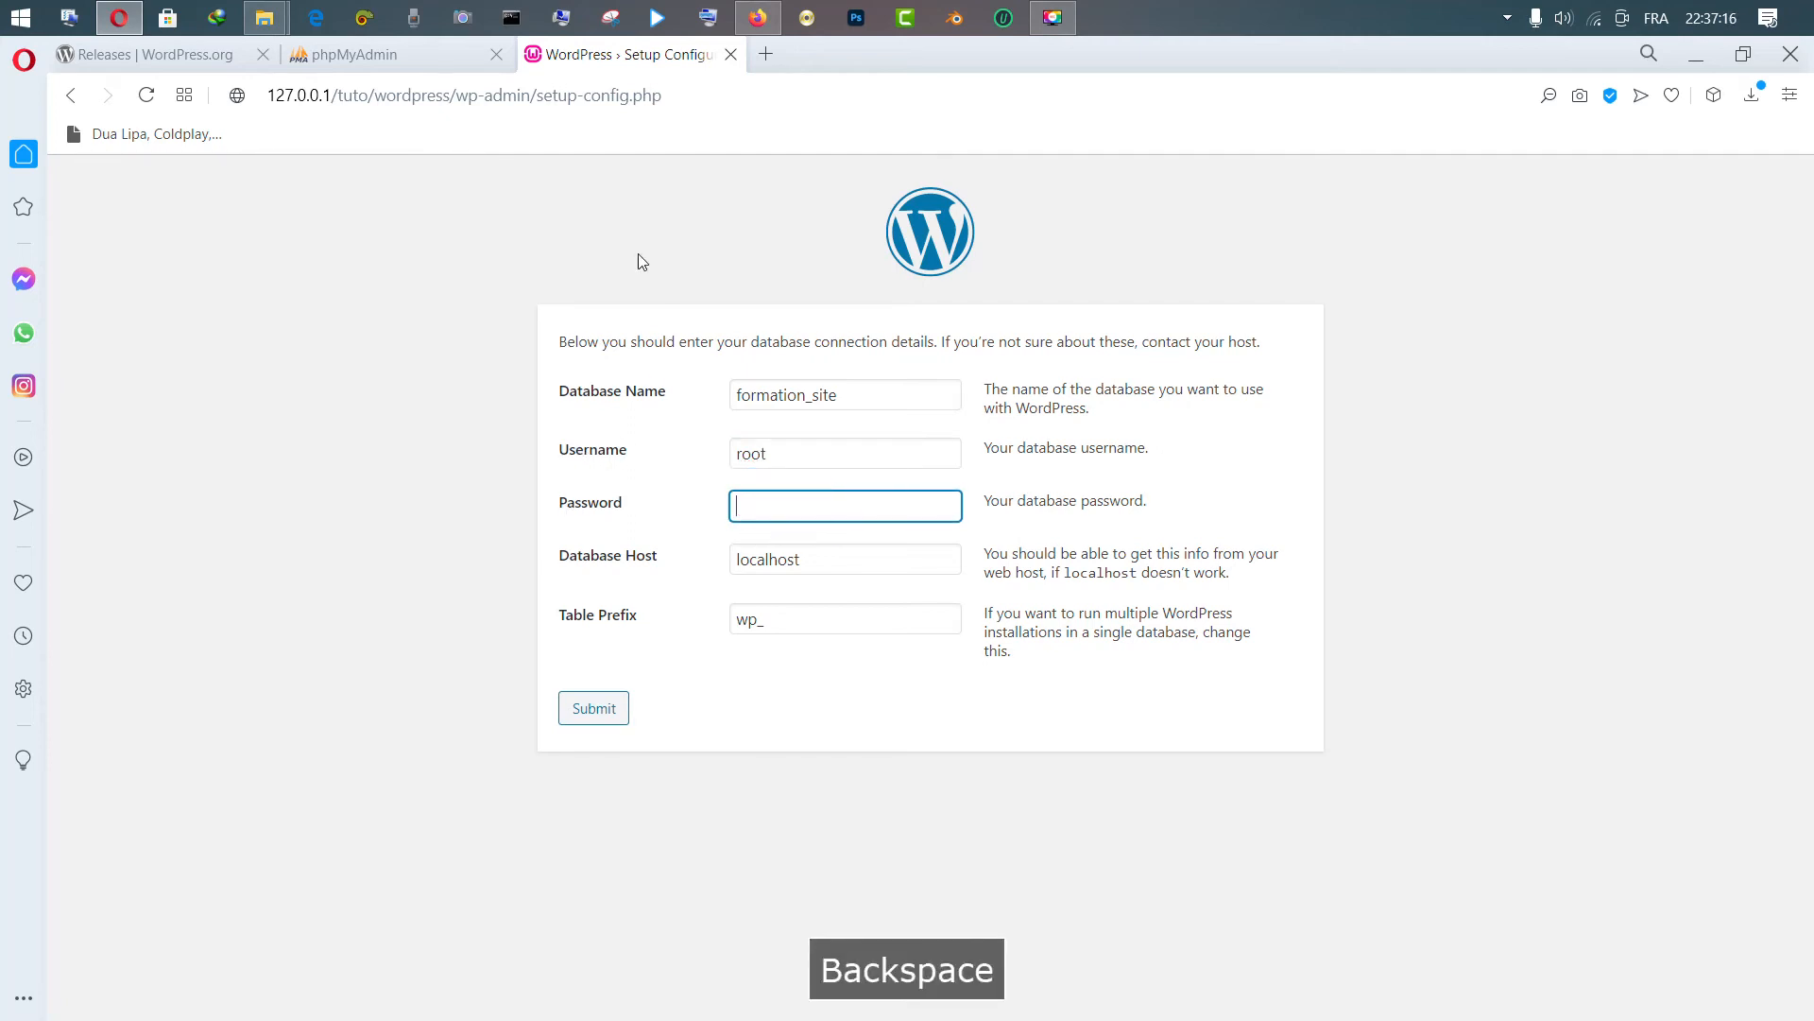
left_click(401, 57)
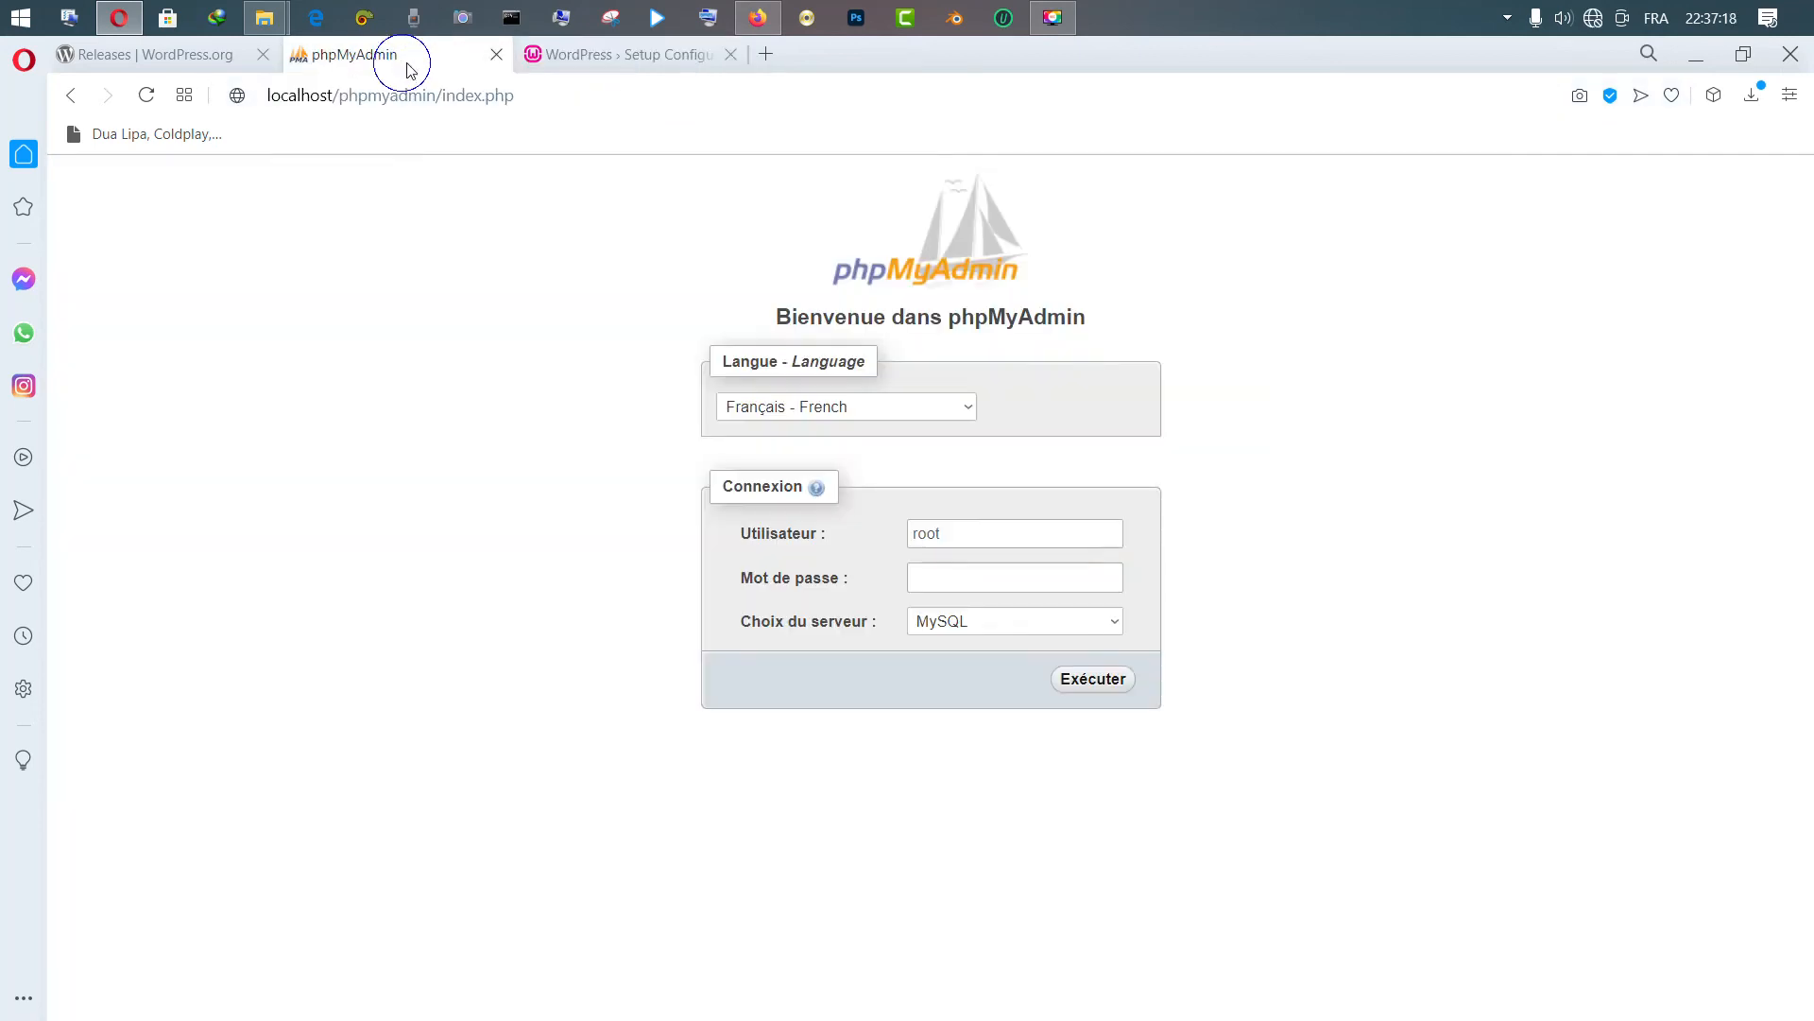
left_click(590, 54)
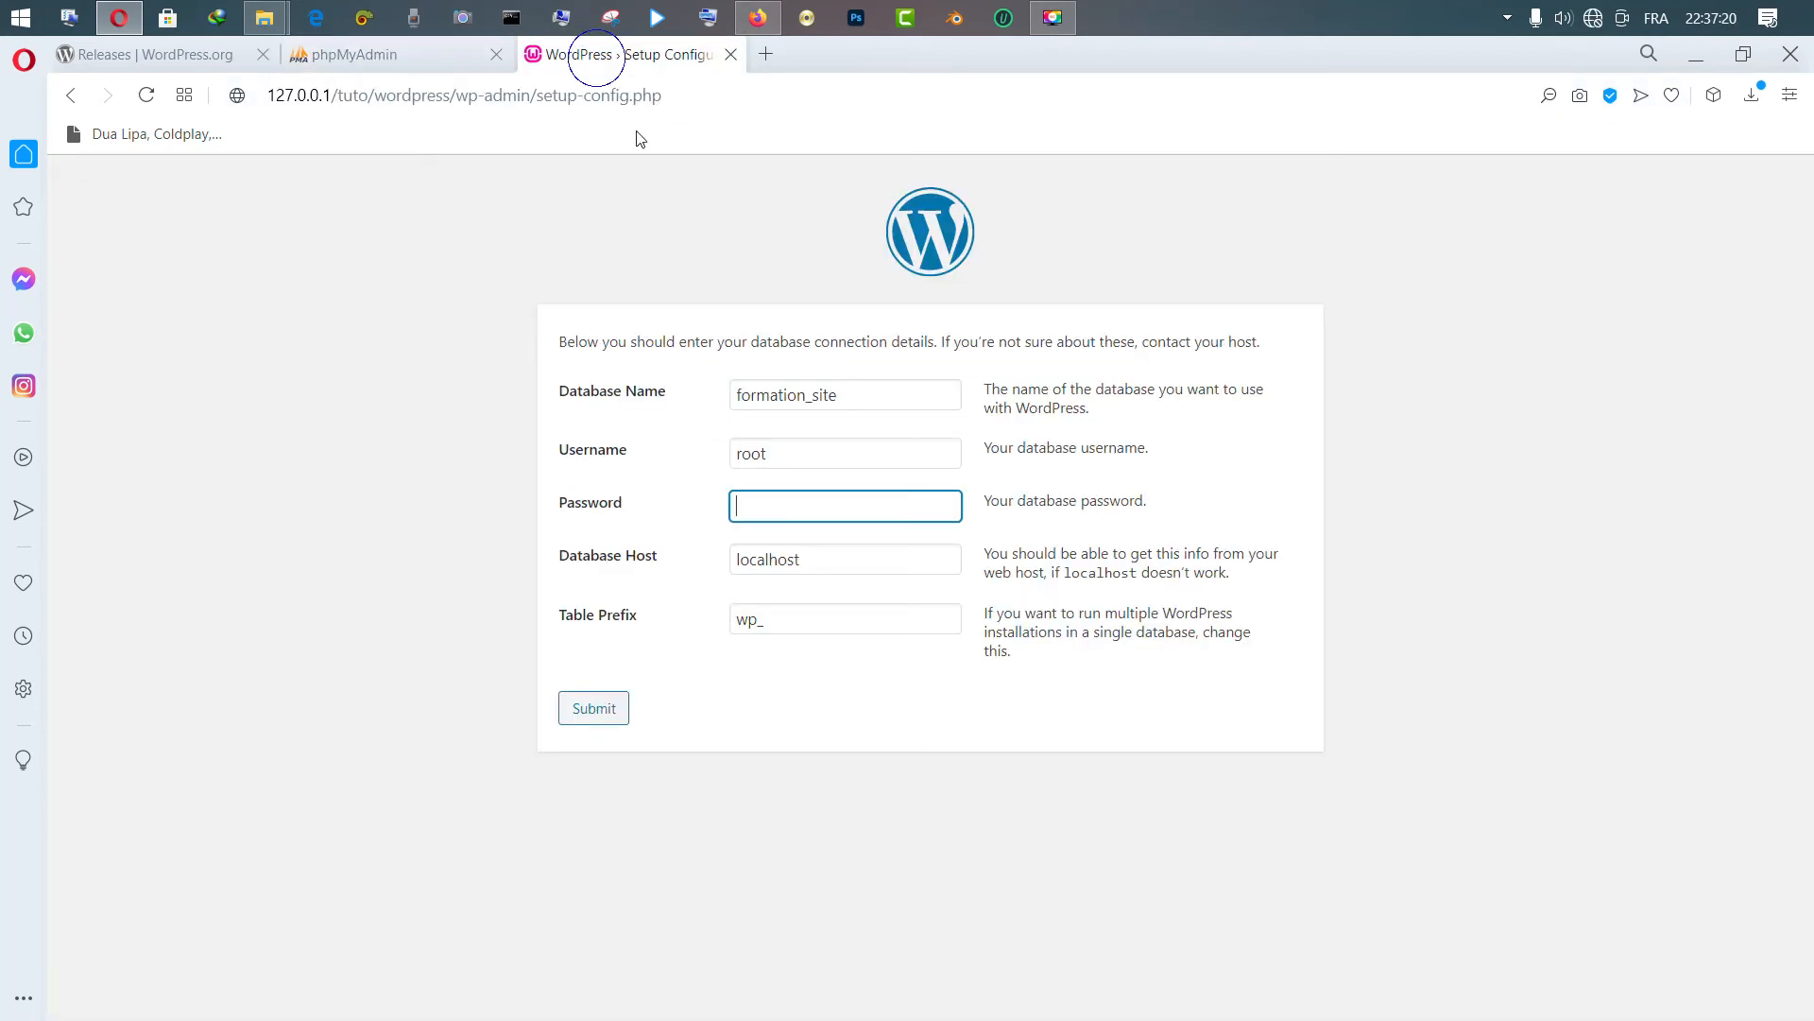
left_click(860, 563)
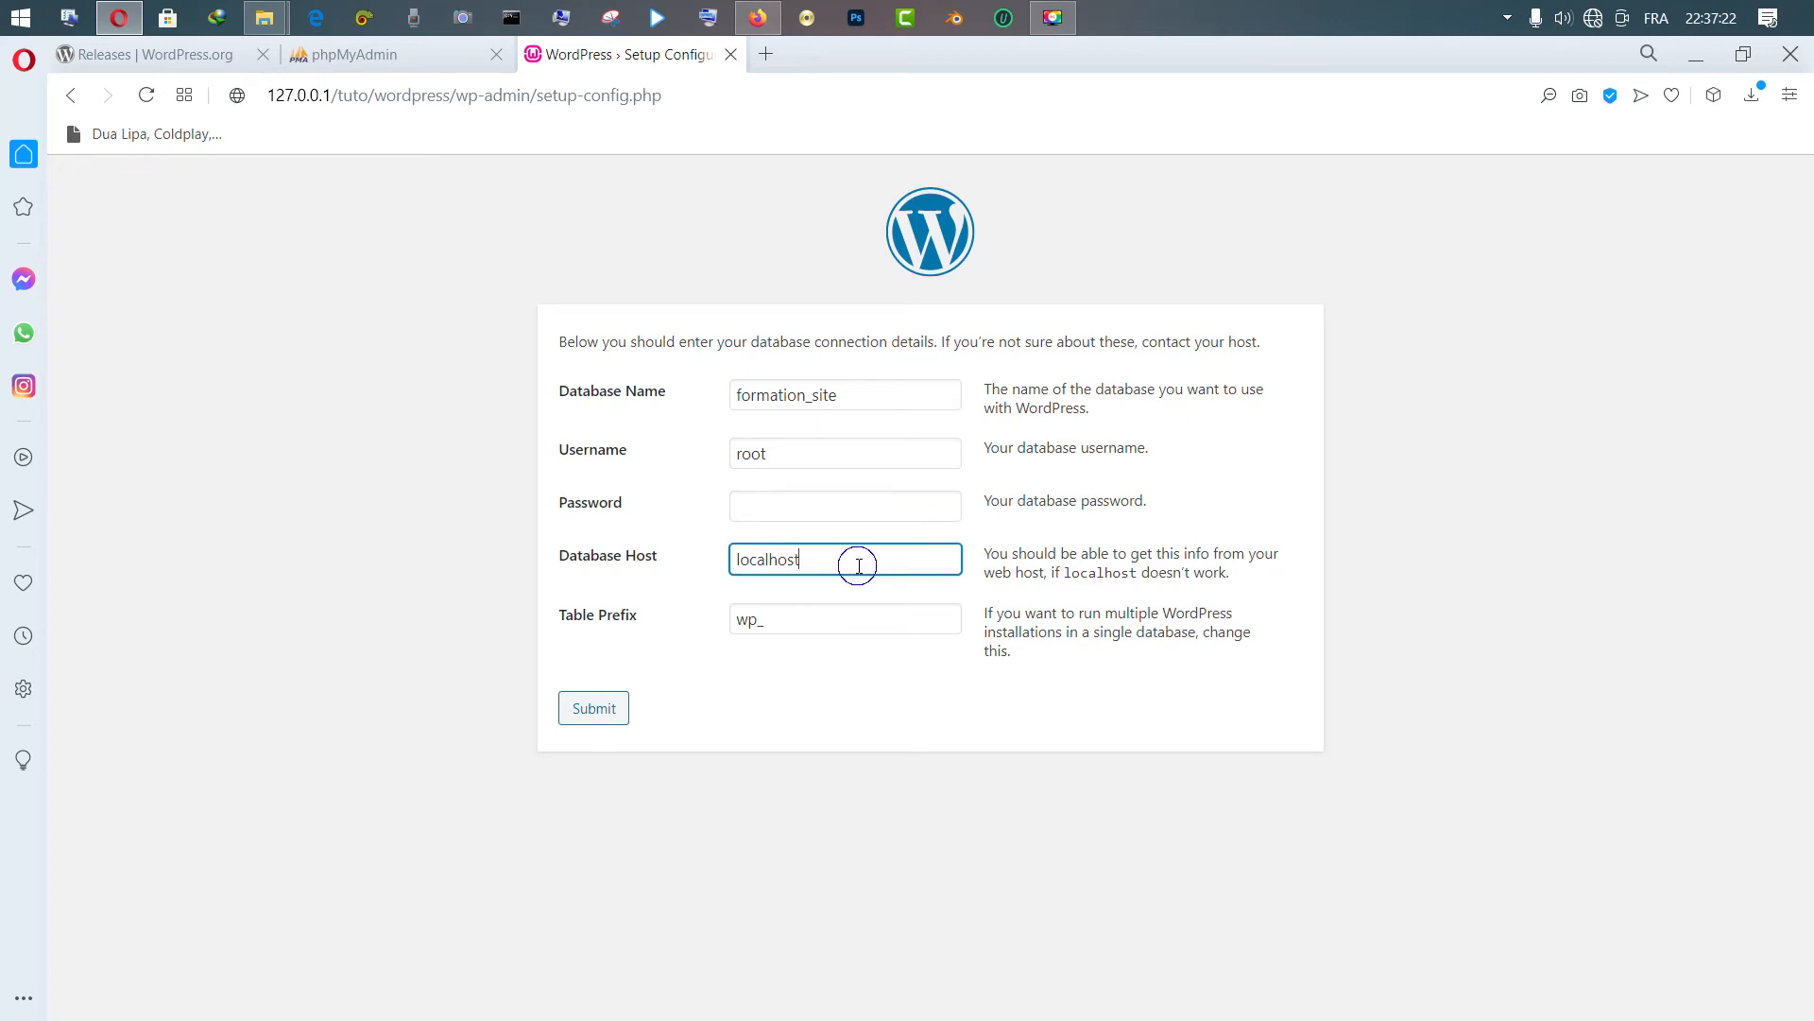
left_click(422, 59)
left_click(543, 102)
left_click(330, 98)
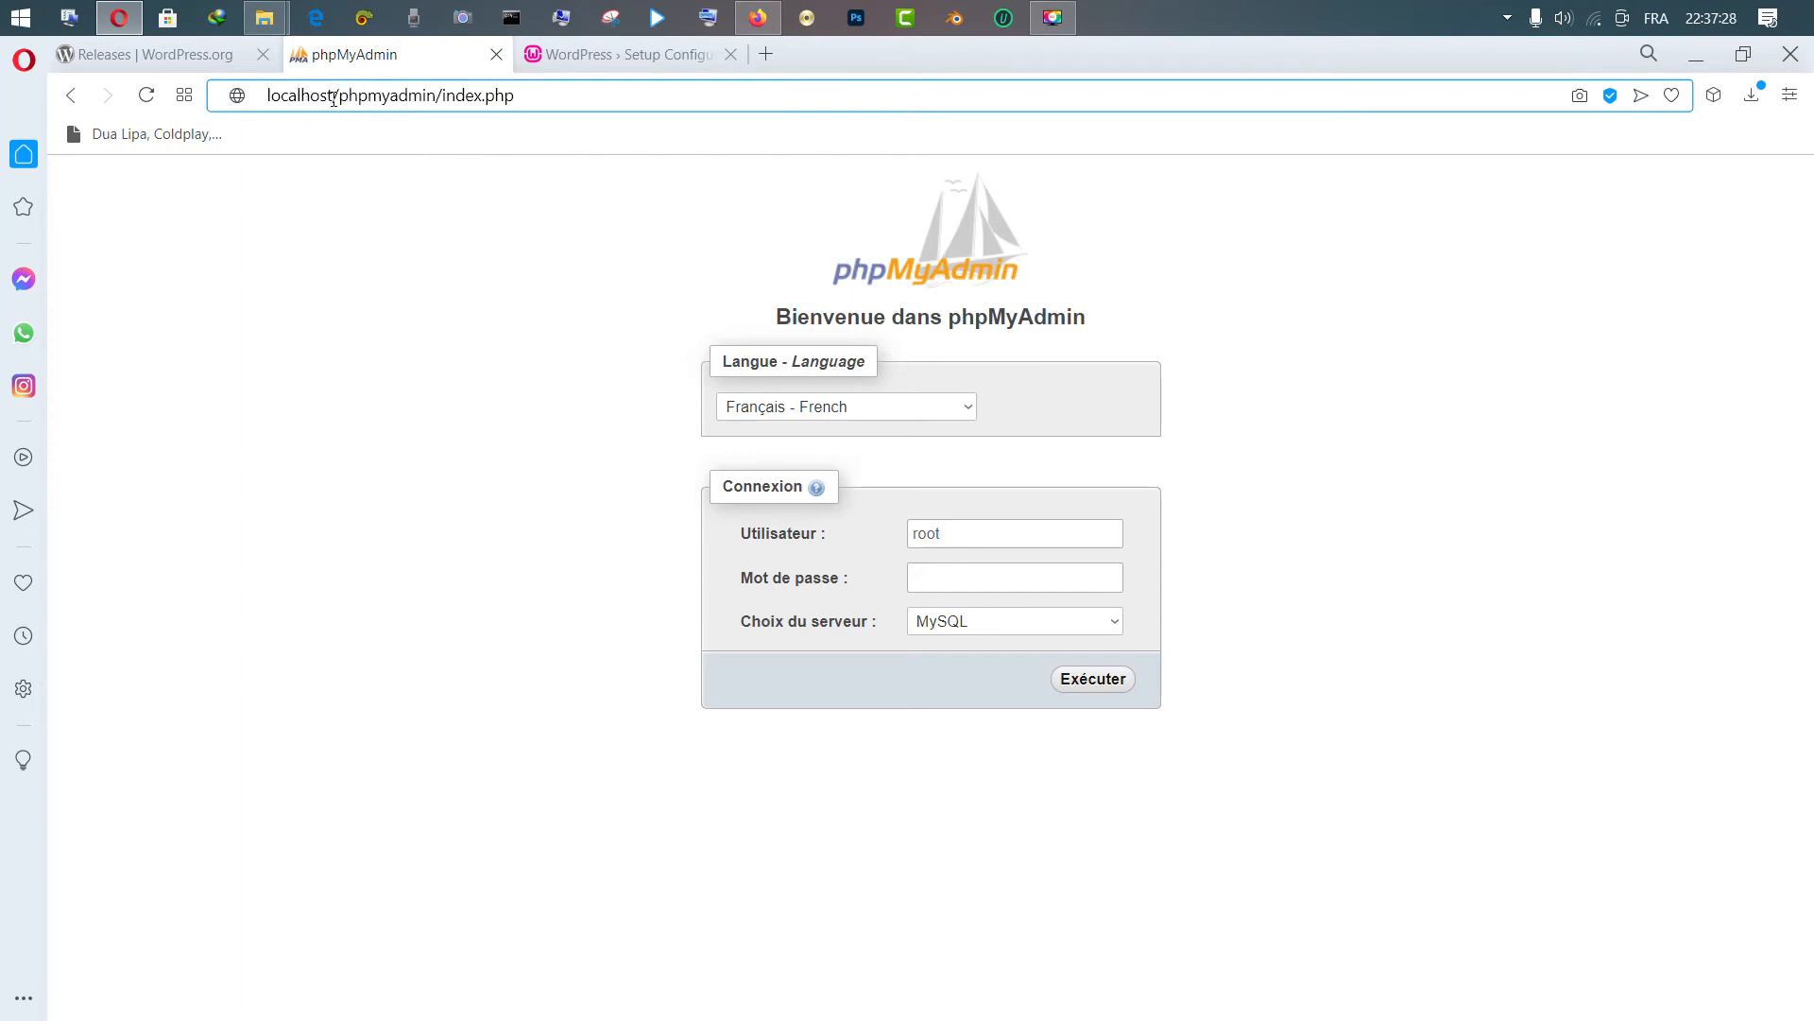
left_click_drag(331, 99, 257, 91)
left_click(605, 54)
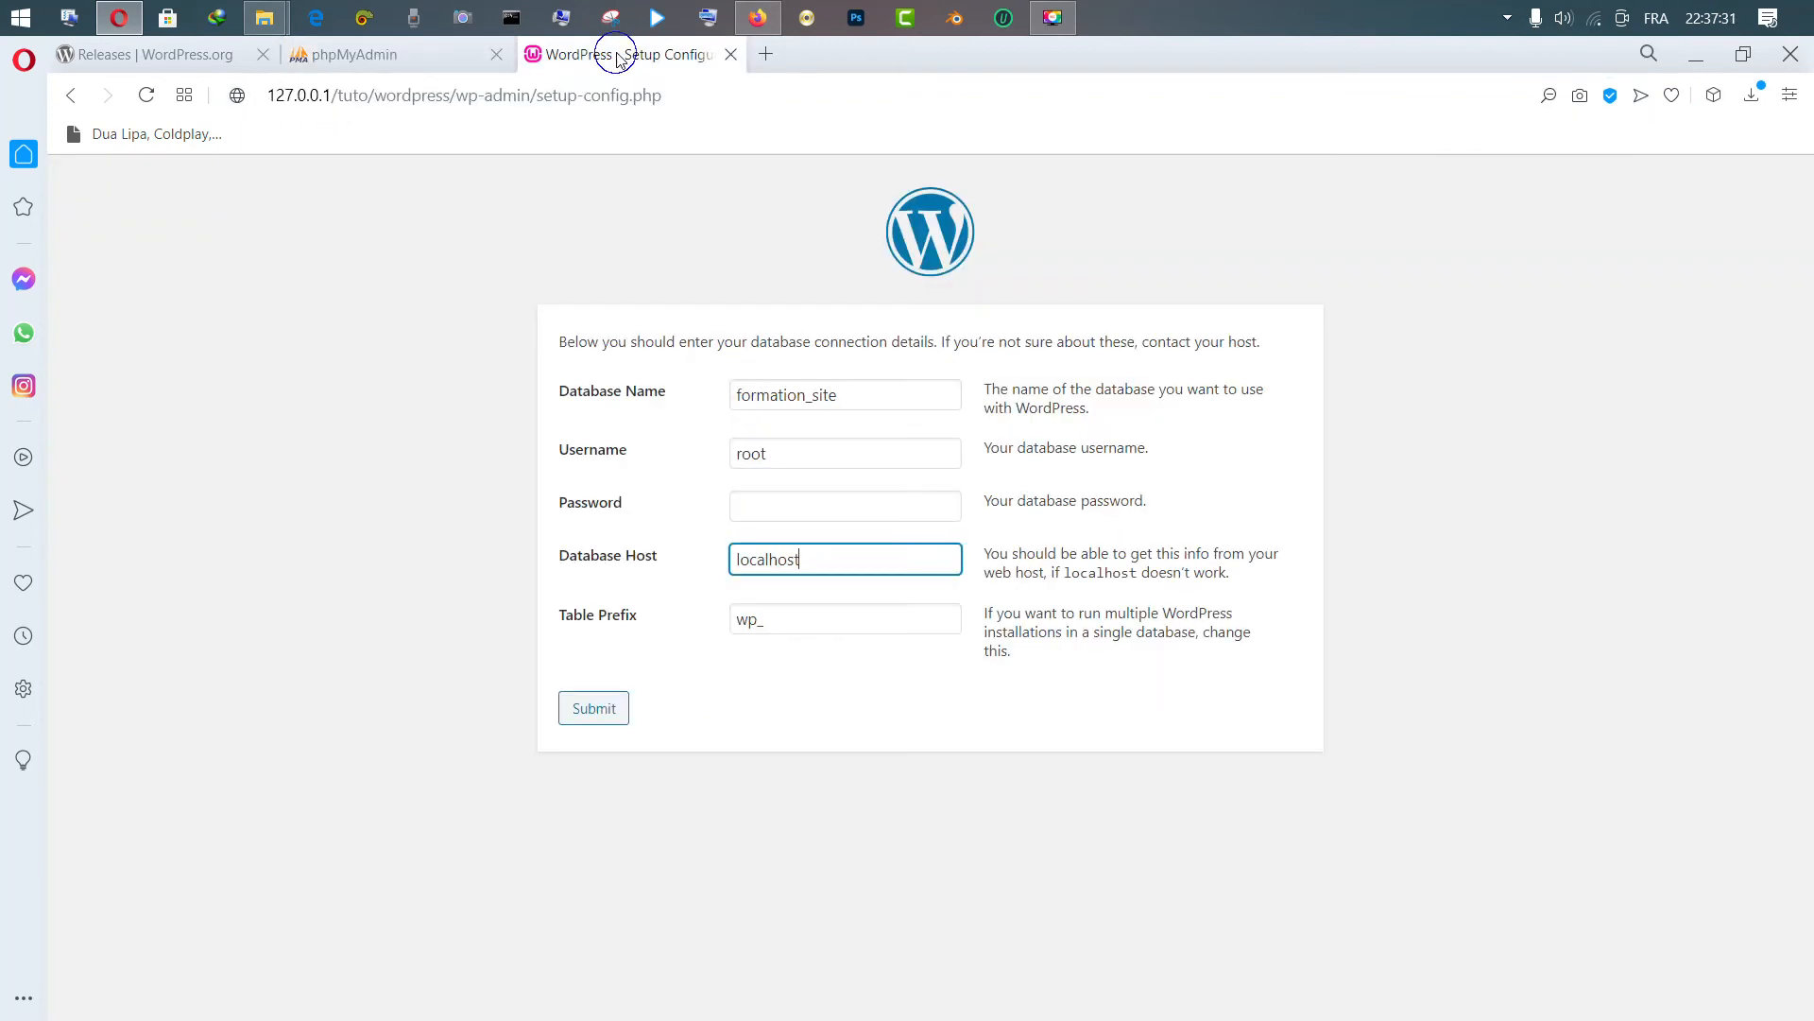
double_click(331, 99)
mouse_move(327, 99)
left_mouse_down()
mouse_move(296, 97)
mouse_move(331, 99)
left_mouse_up()
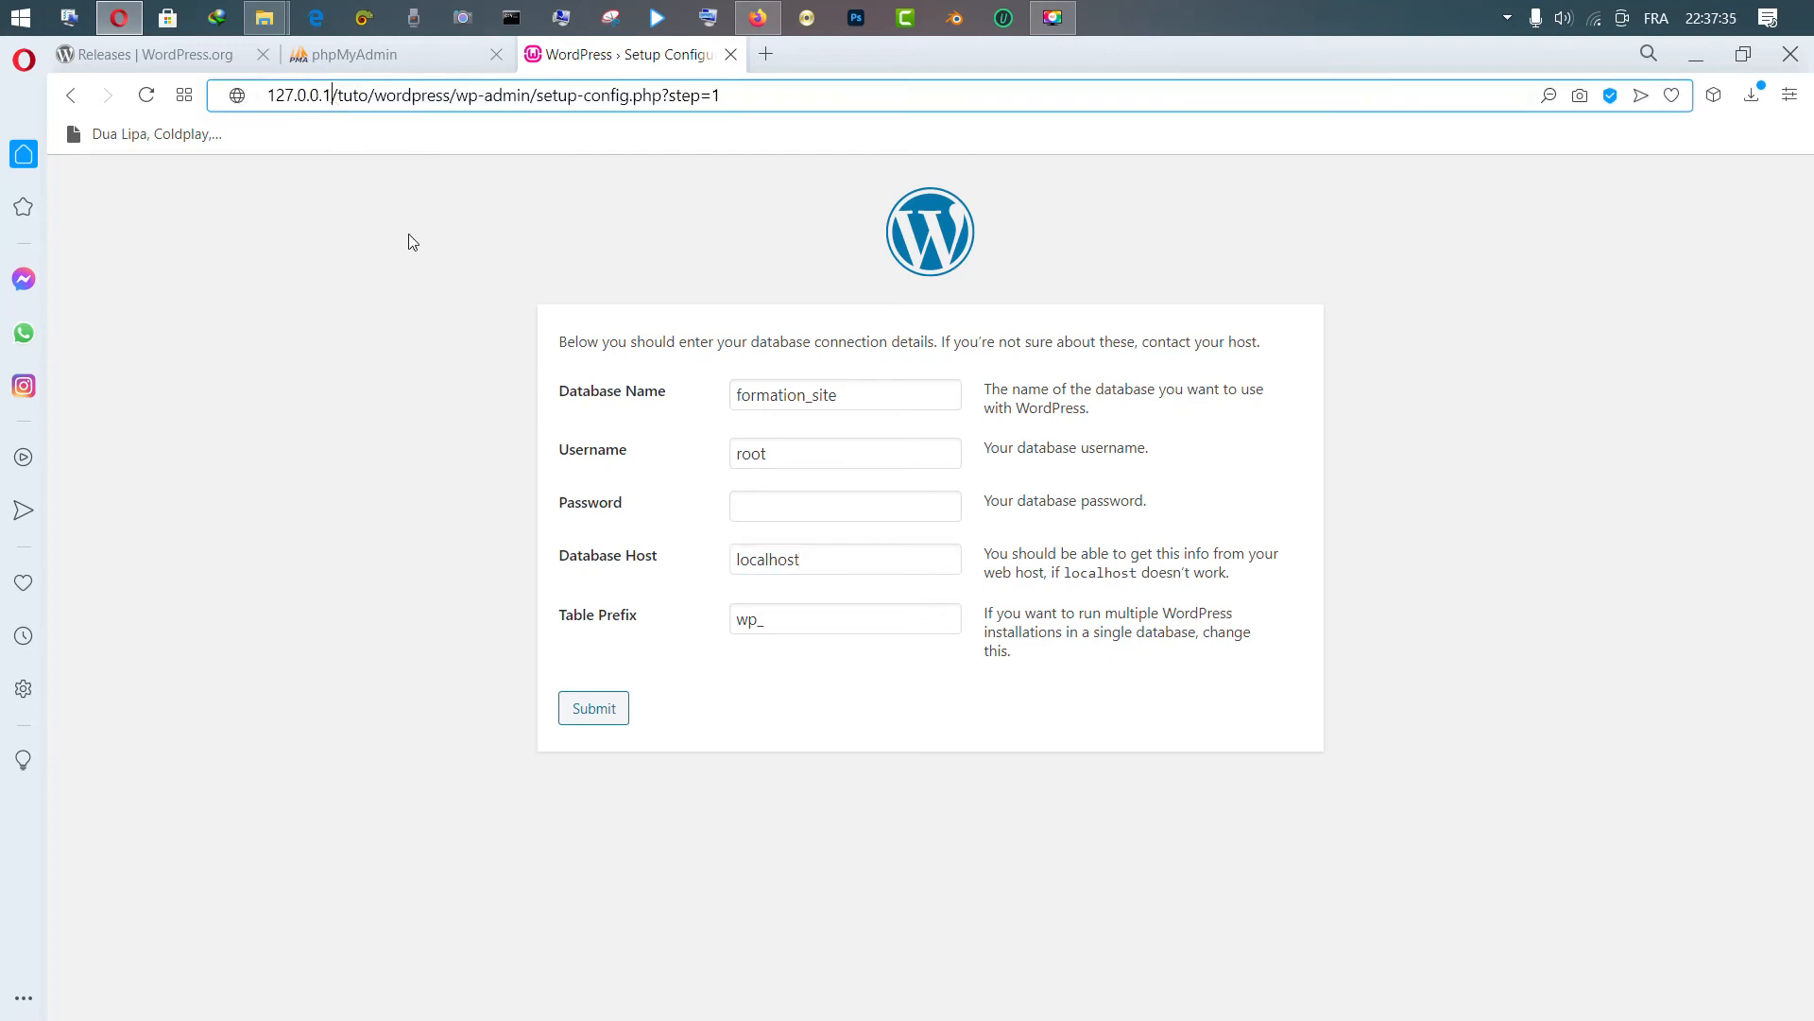
left_click(800, 567)
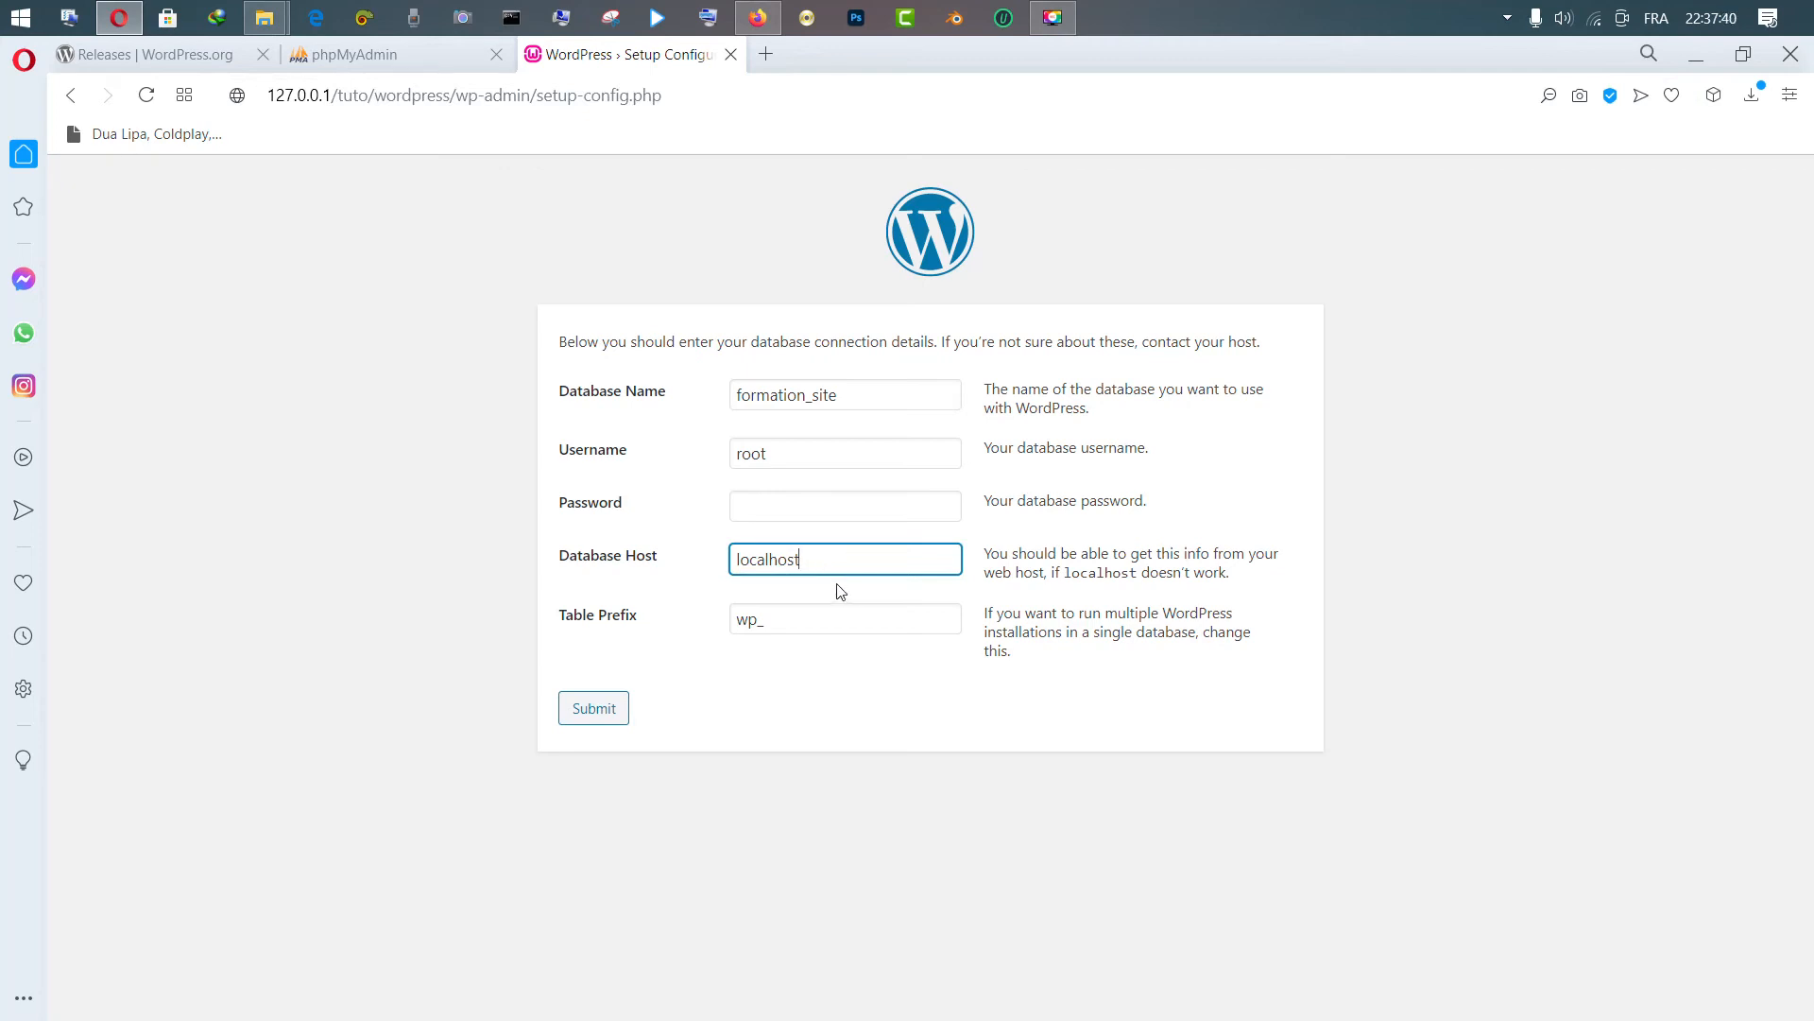
Select and delete the wp part of the default wp_ table prefix
double_click(773, 624)
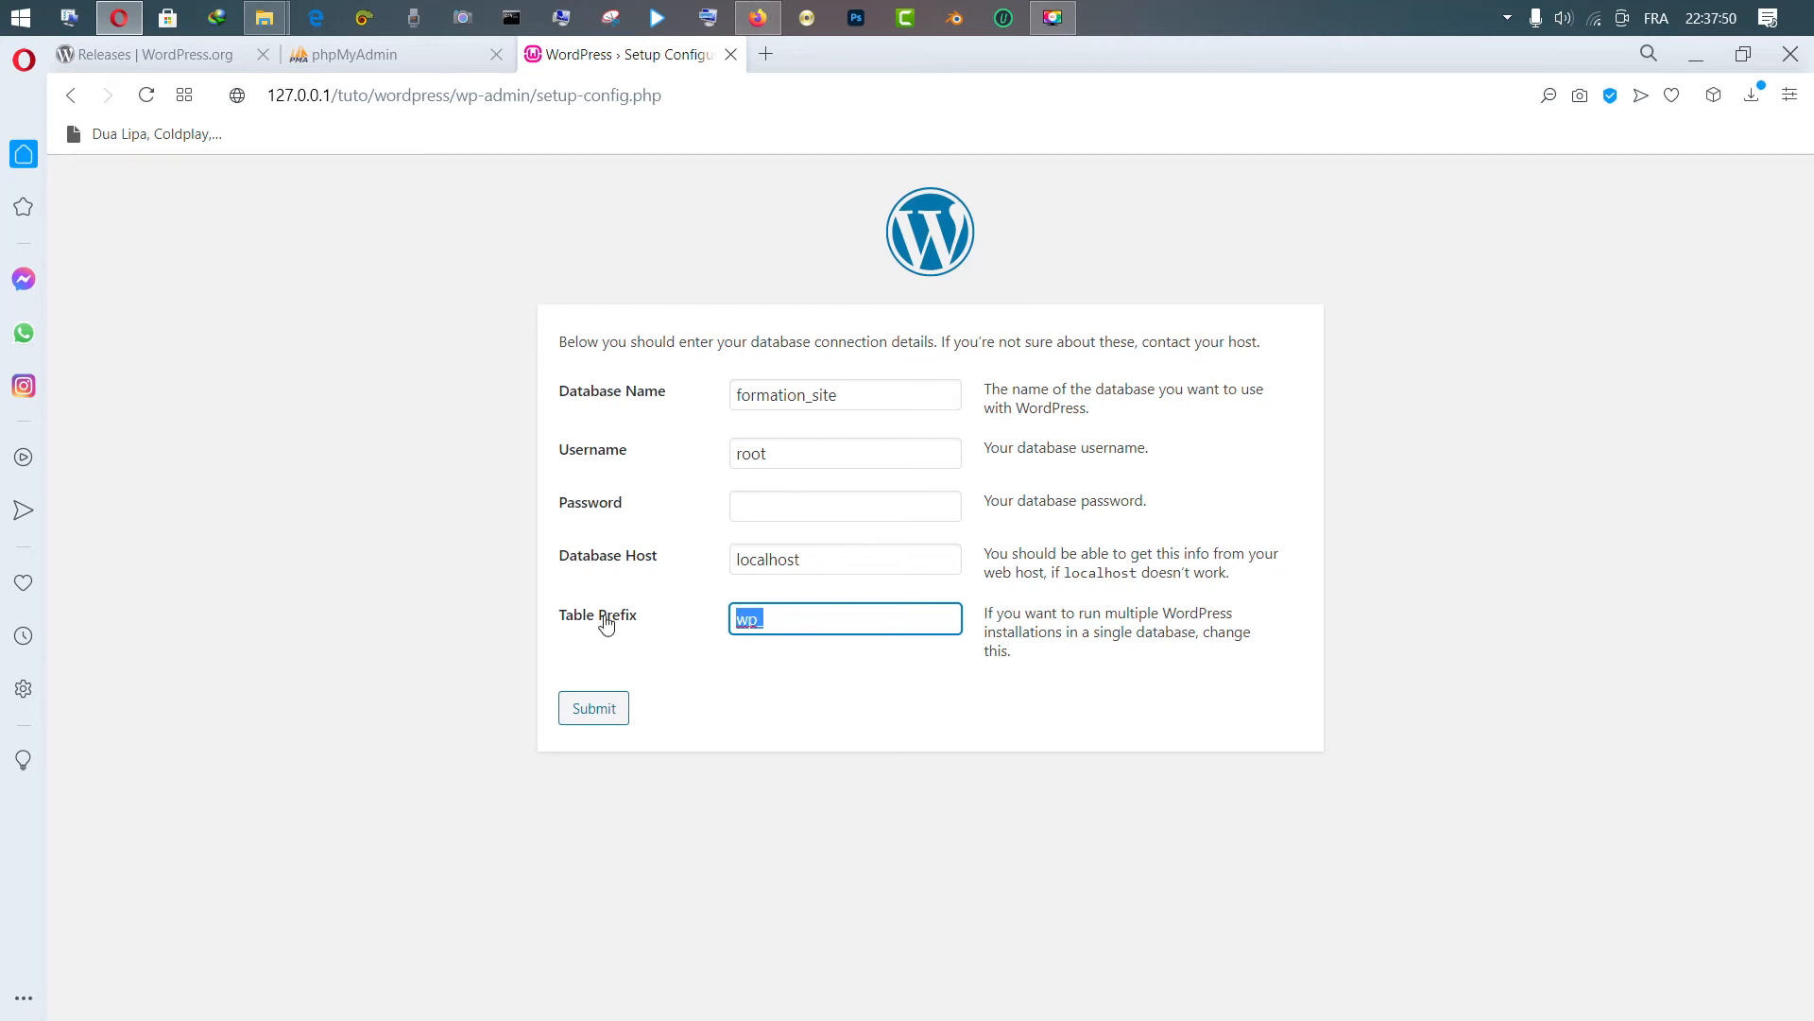
left_click(768, 624)
double_click(757, 615)
left_click_drag(755, 616, 741, 619)
left_click(787, 621)
left_click_drag(761, 621, 733, 623)
key("BackSpace")
Set the table prefix to site_ and submit the database connection details
type("tuto_")
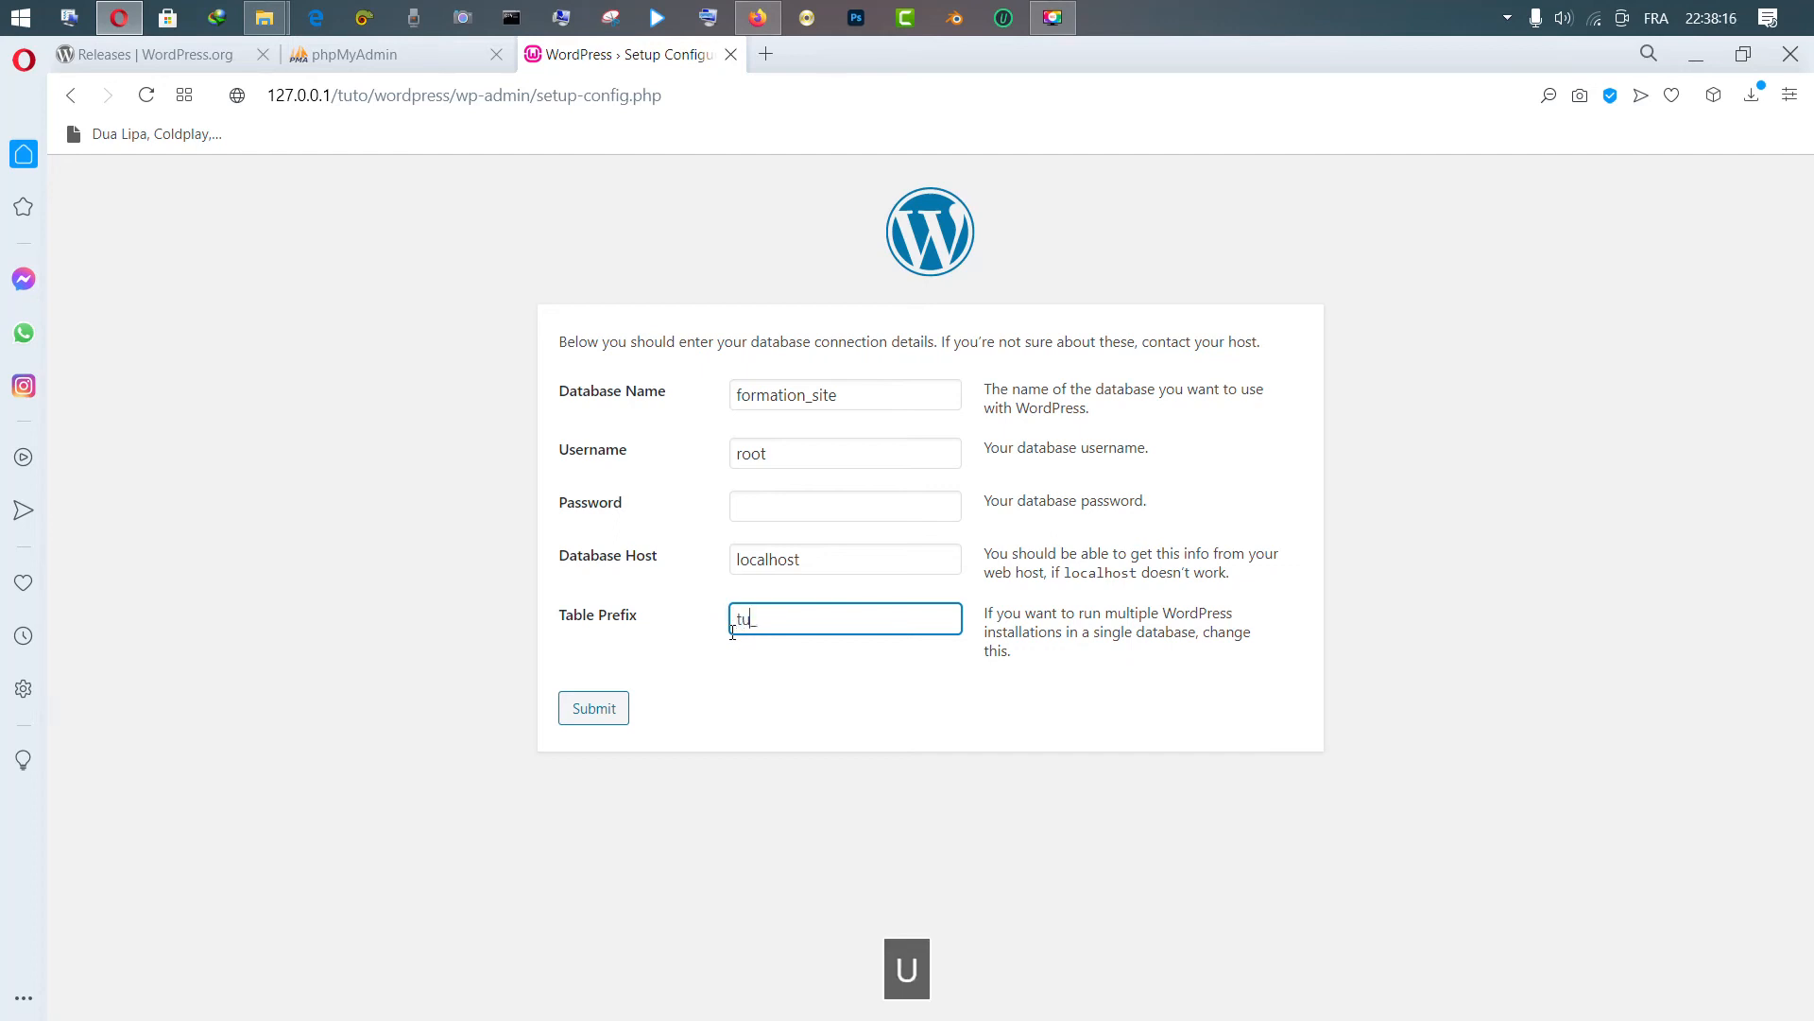
key("BackSpace")
key("BackSpace")
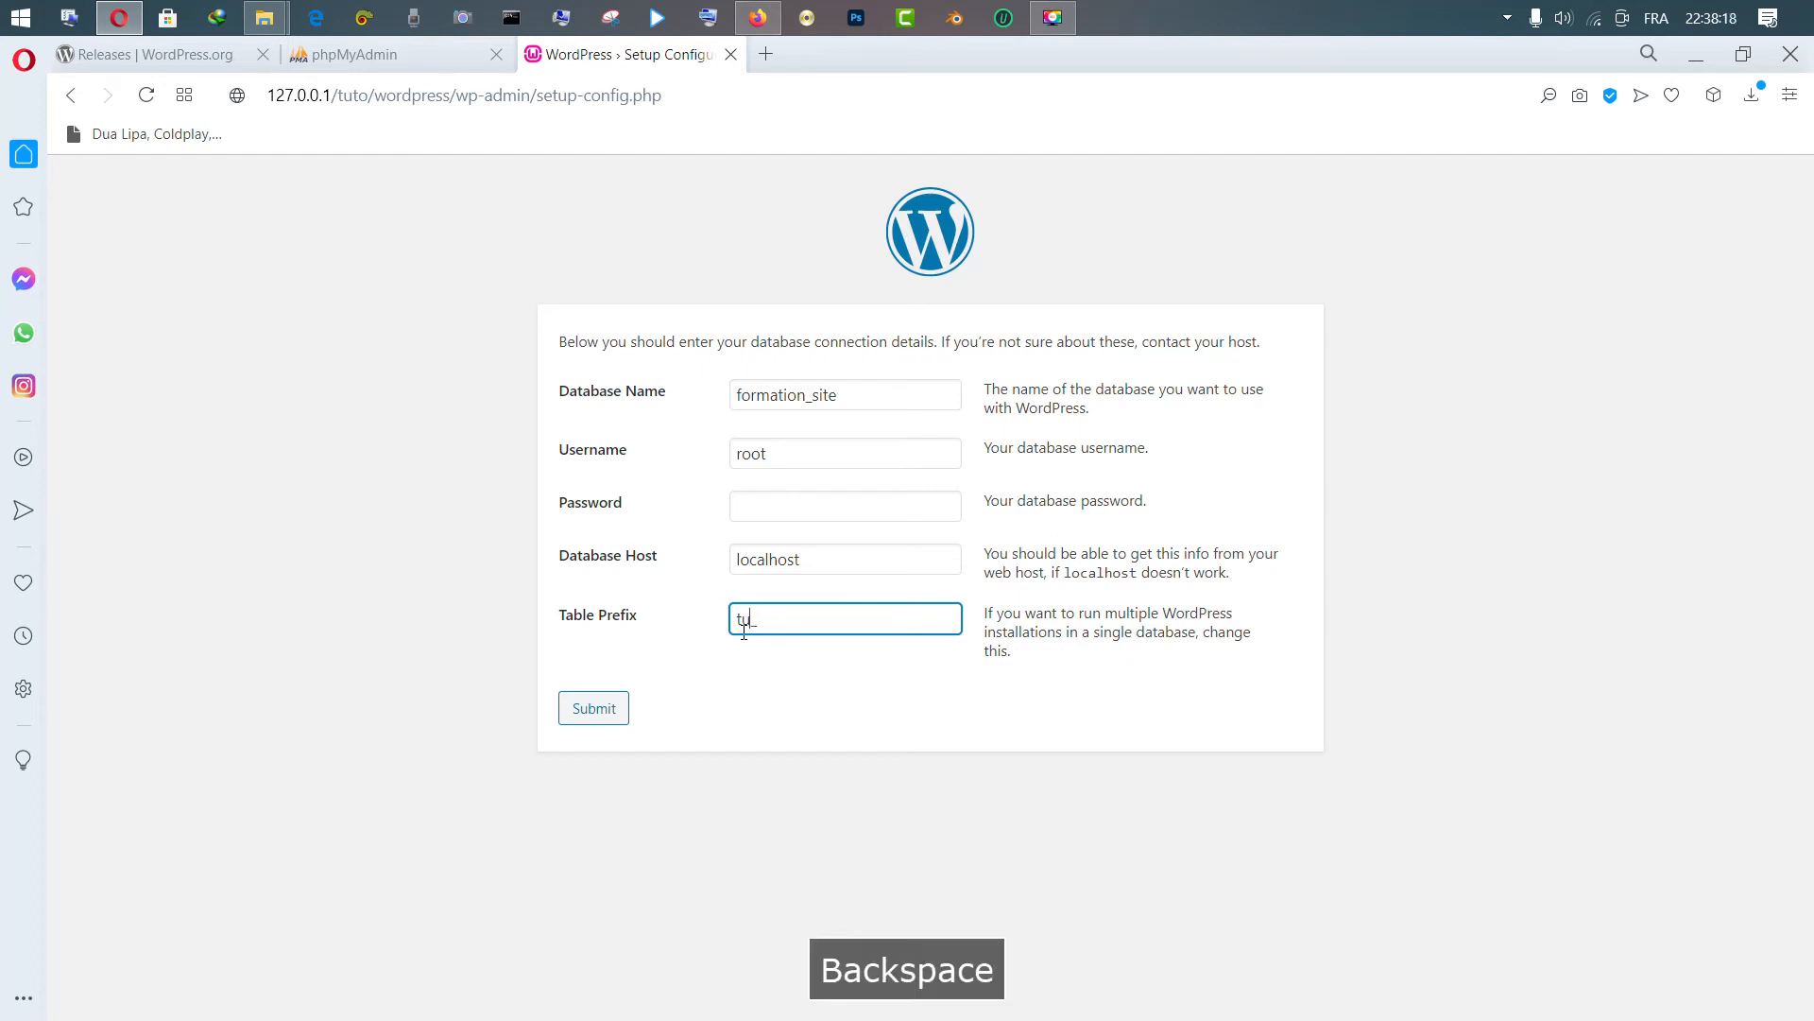
type("r")
key("BackSpace")
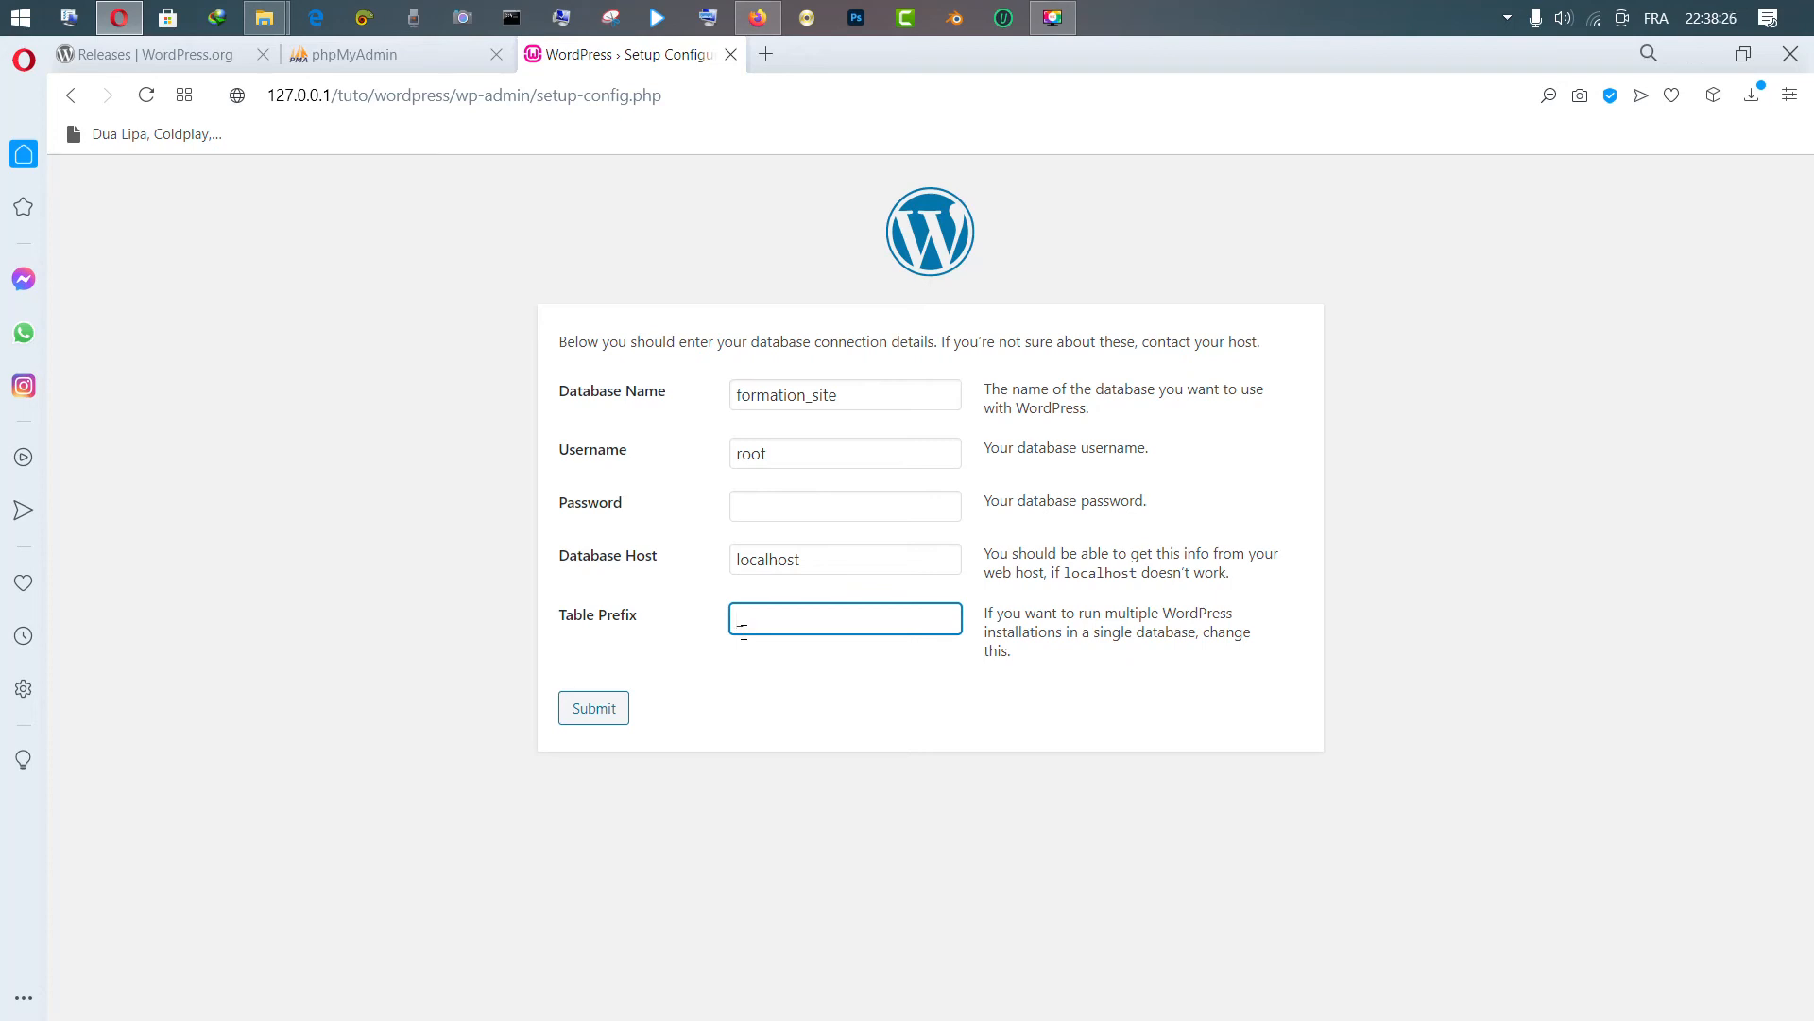
type("site_")
left_click(590, 719)
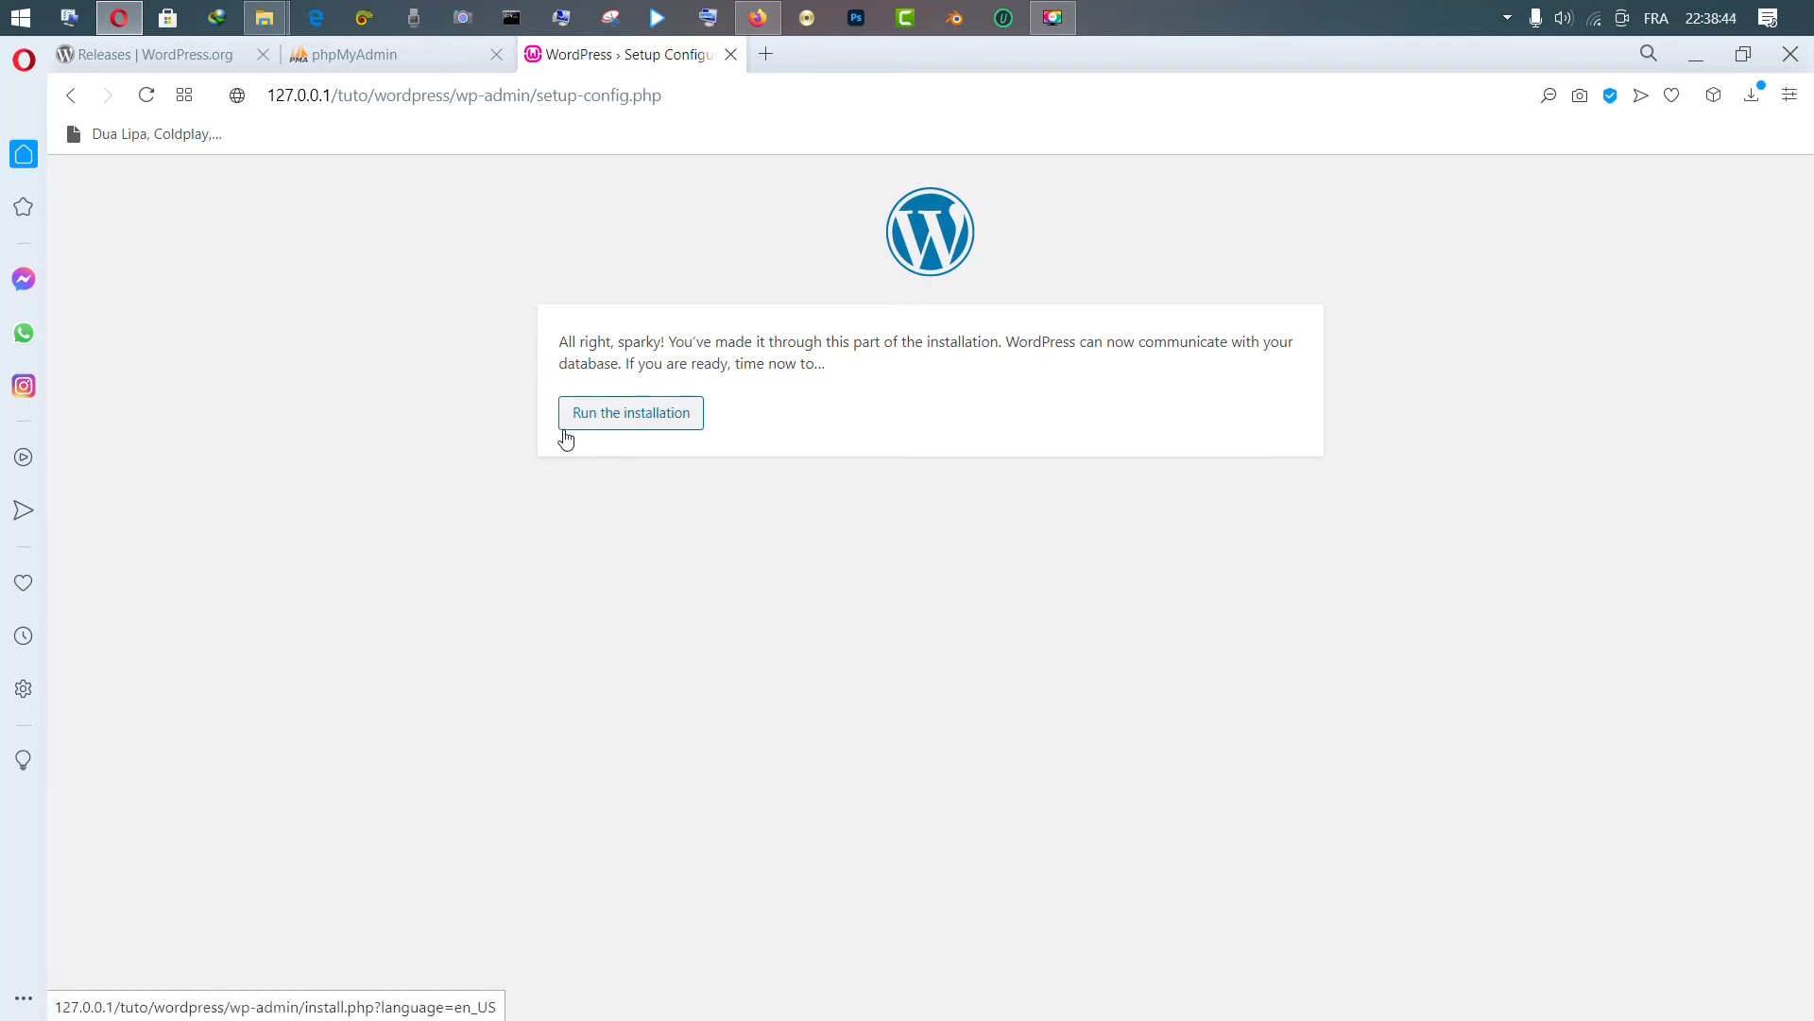
Start the installation and enter the site title 'Mon super site professionnel'
left_click(636, 416)
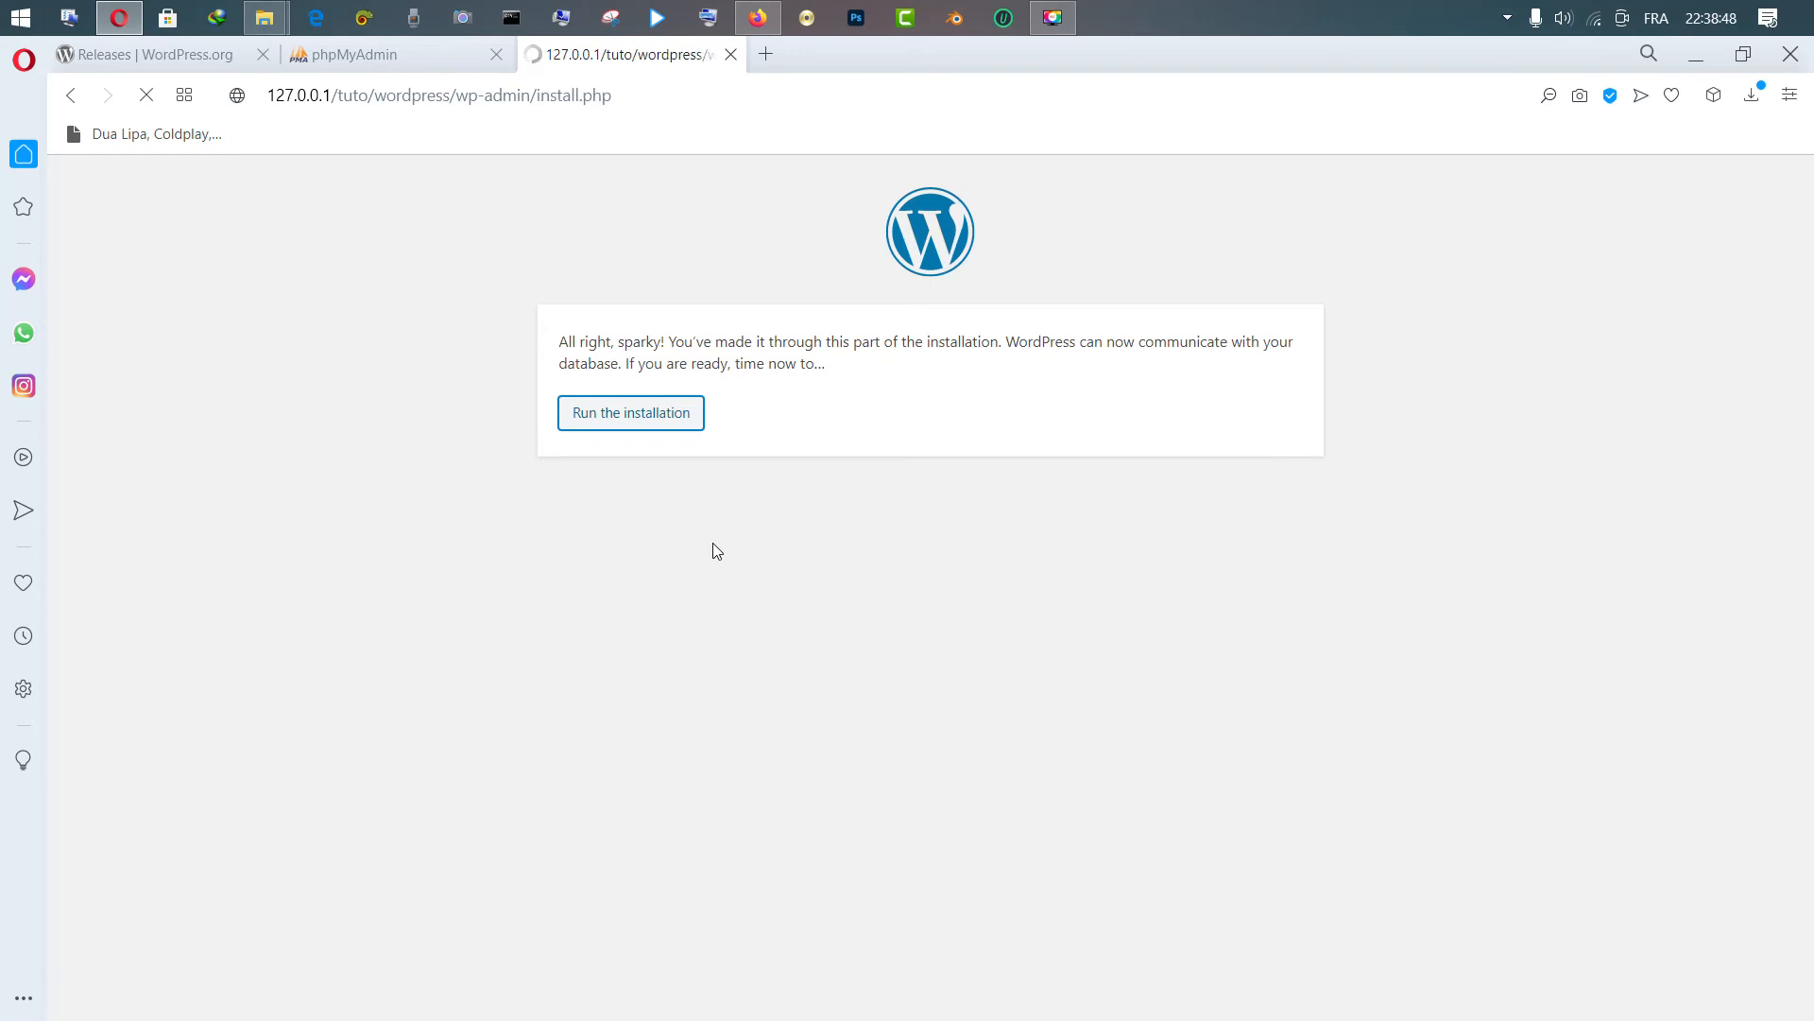
left_click_drag(1805, 342, 1805, 395)
left_click(827, 519)
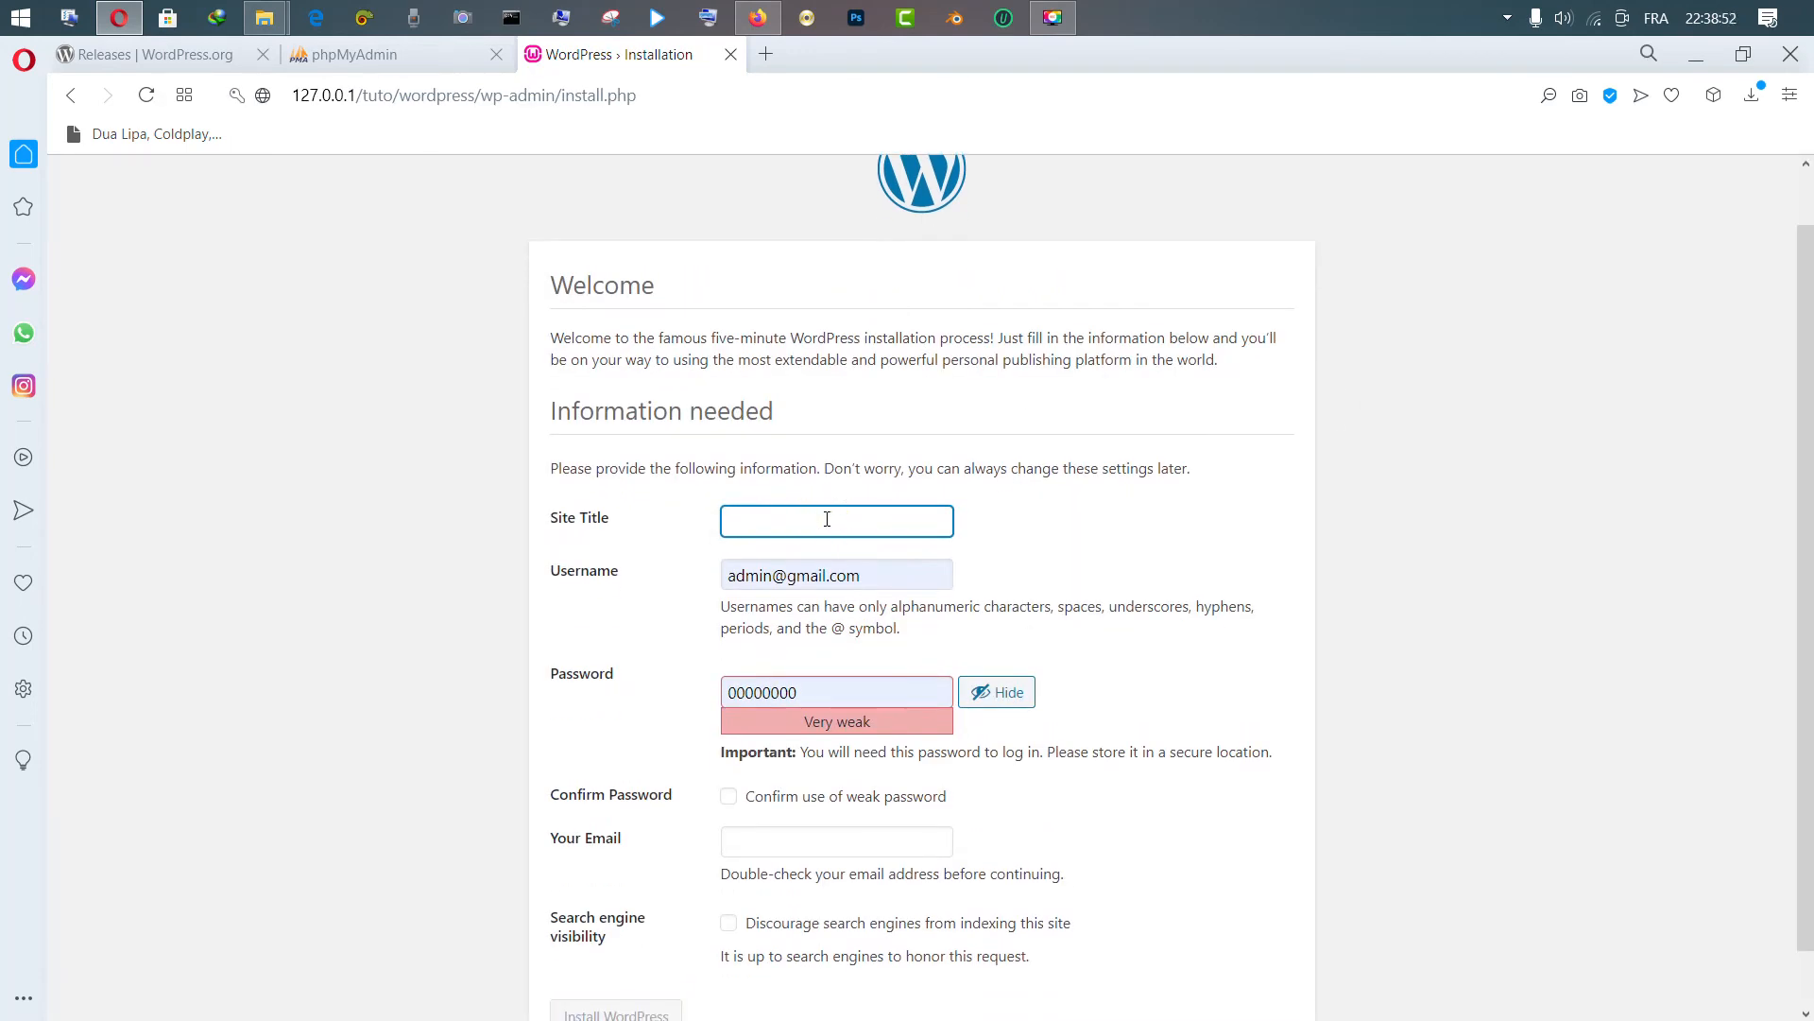
left_click(771, 522)
type("Ma")
key("BackSpace")
key("BackSpace")
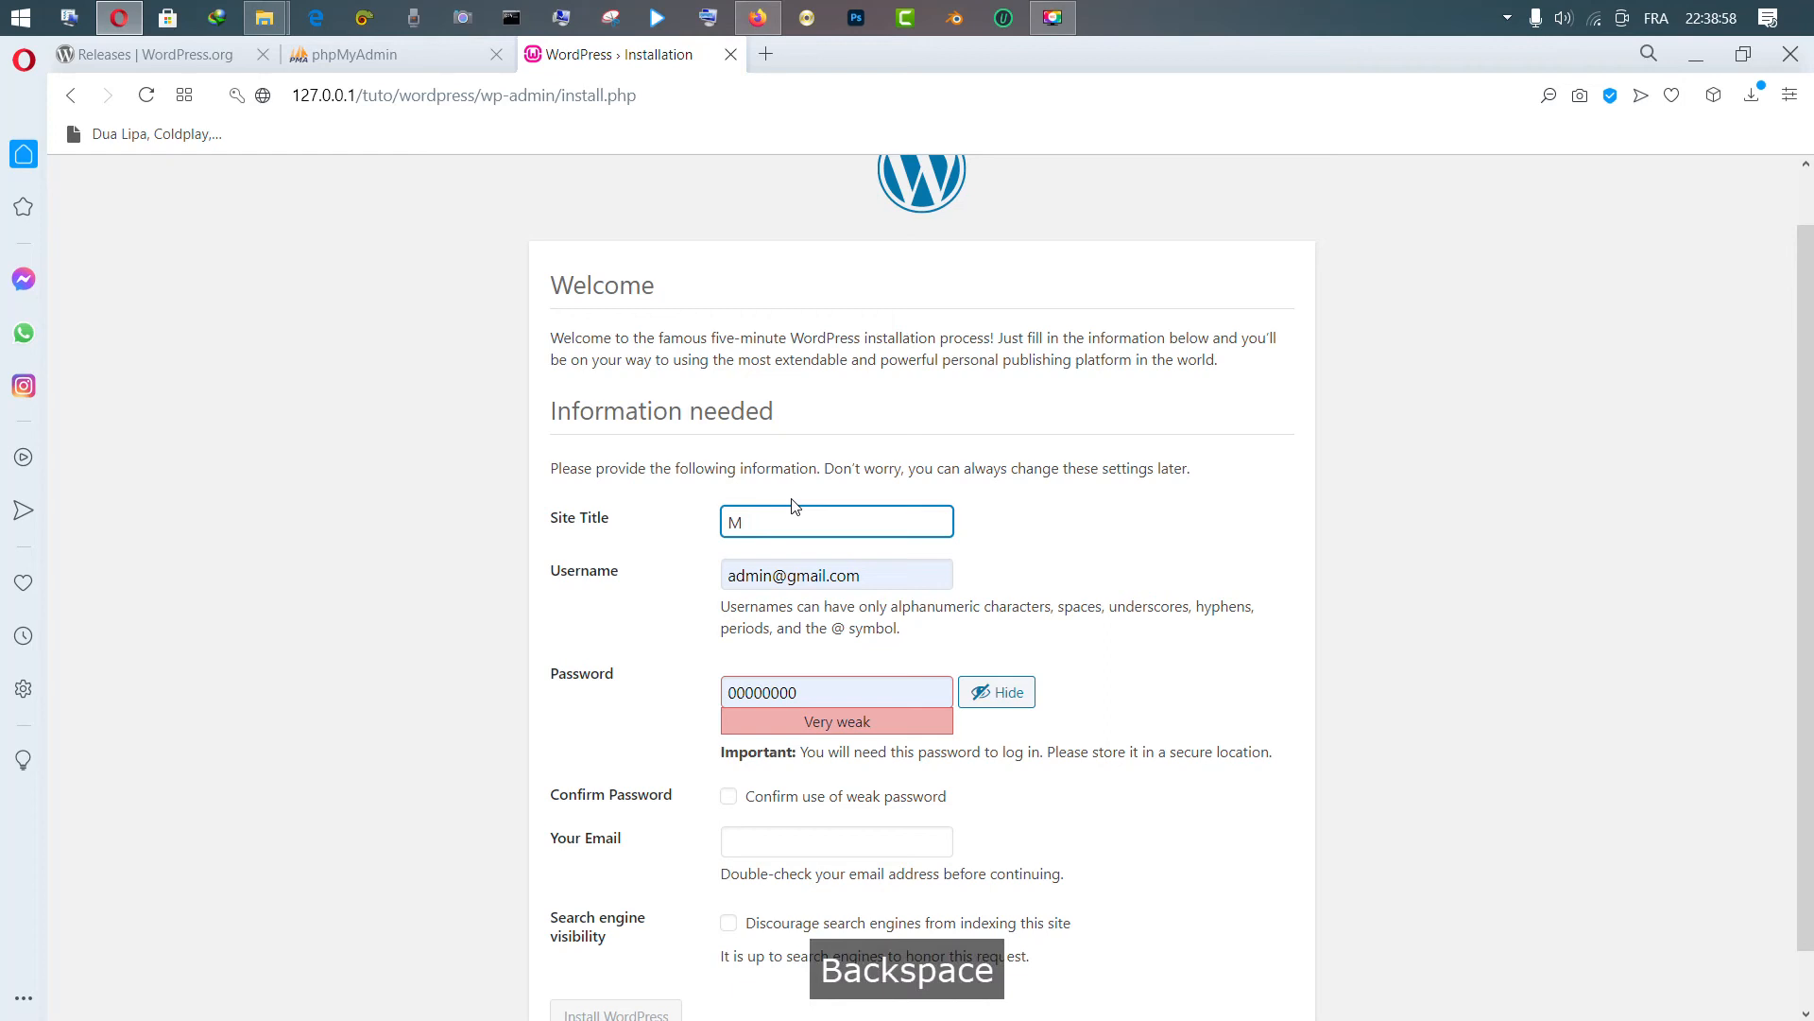
type("on sup")
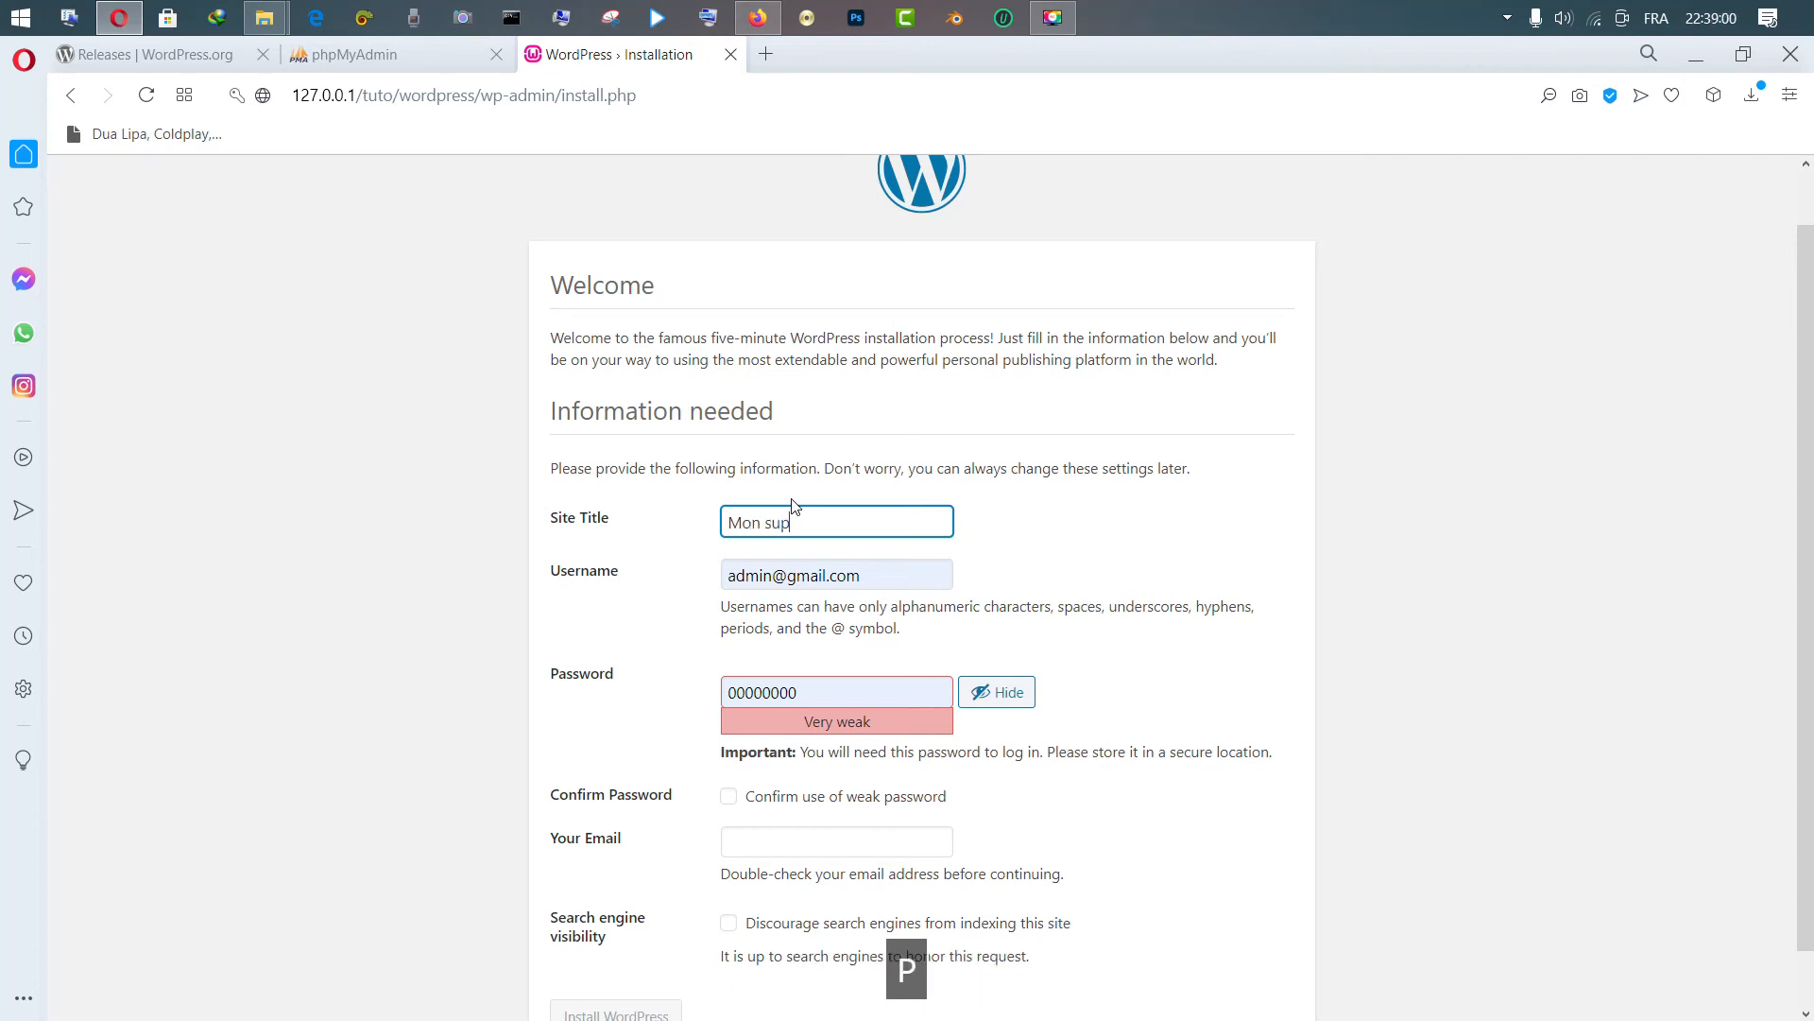
type("ersite")
left_click(799, 520)
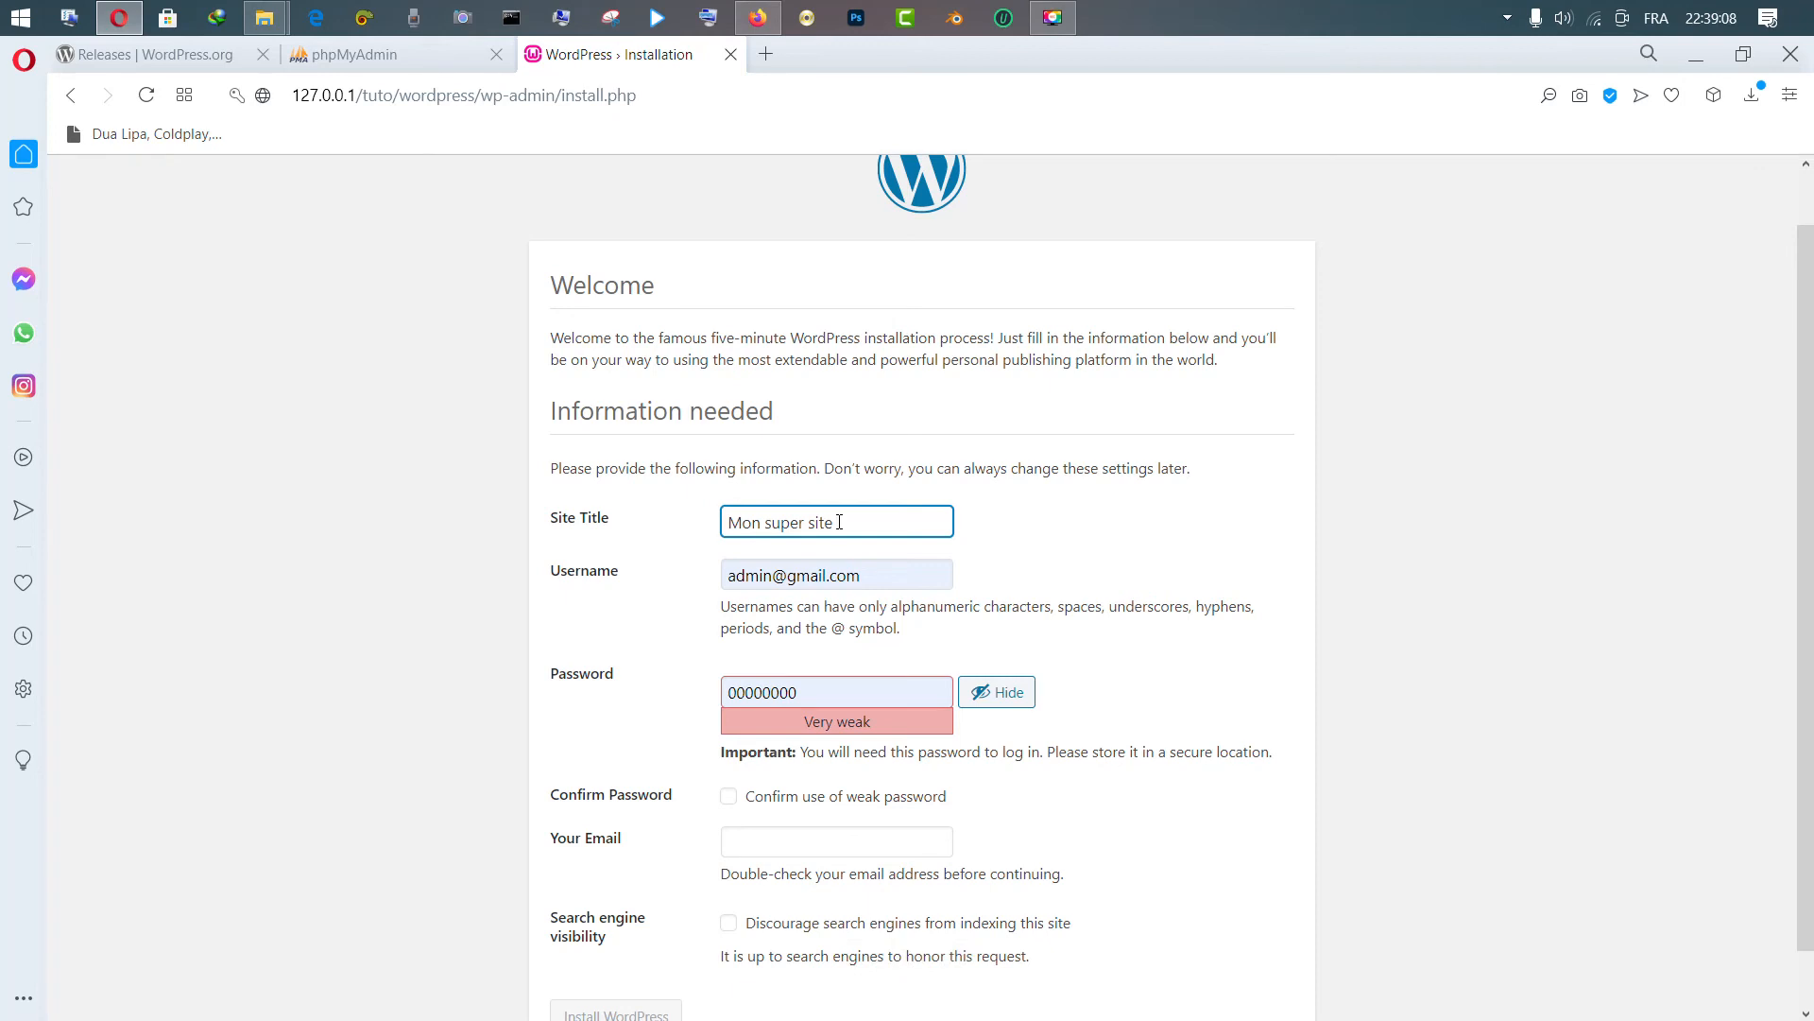
type("prof")
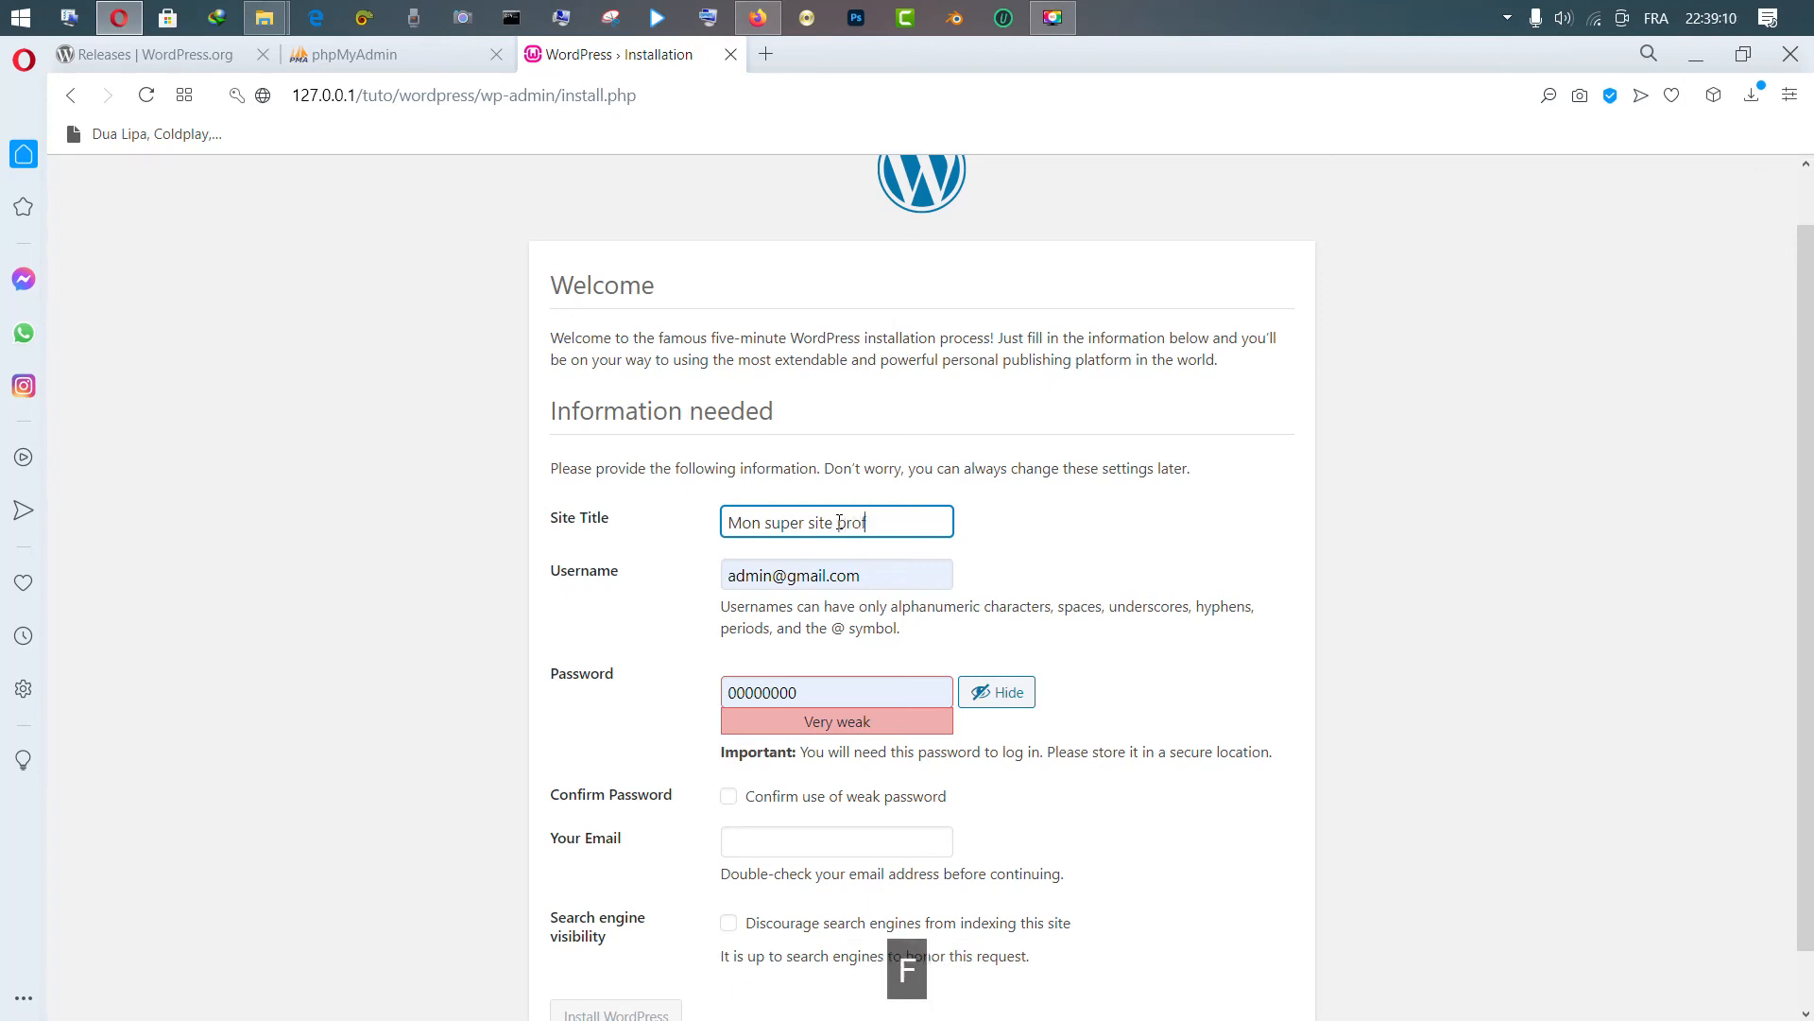
type("essionnel")
Replace the autofilled username with the new admin username
left_click(862, 575)
left_click_drag(863, 574, 677, 561)
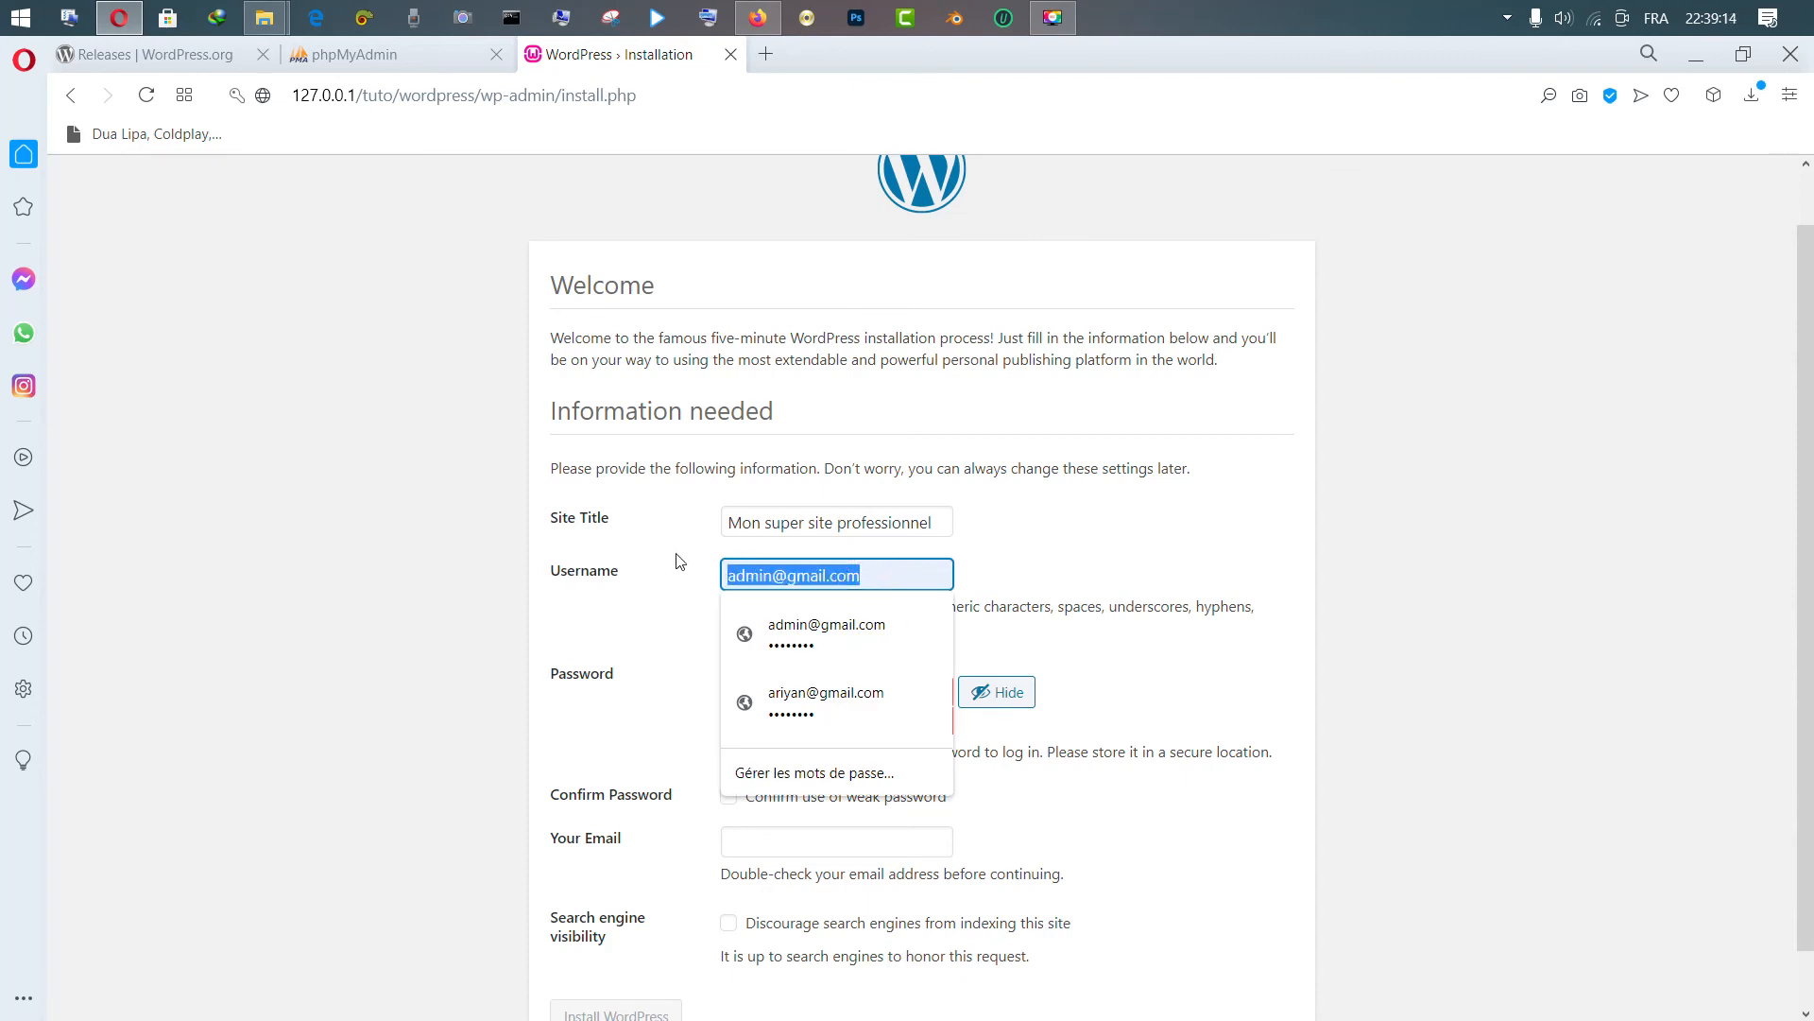
key("BackSpace")
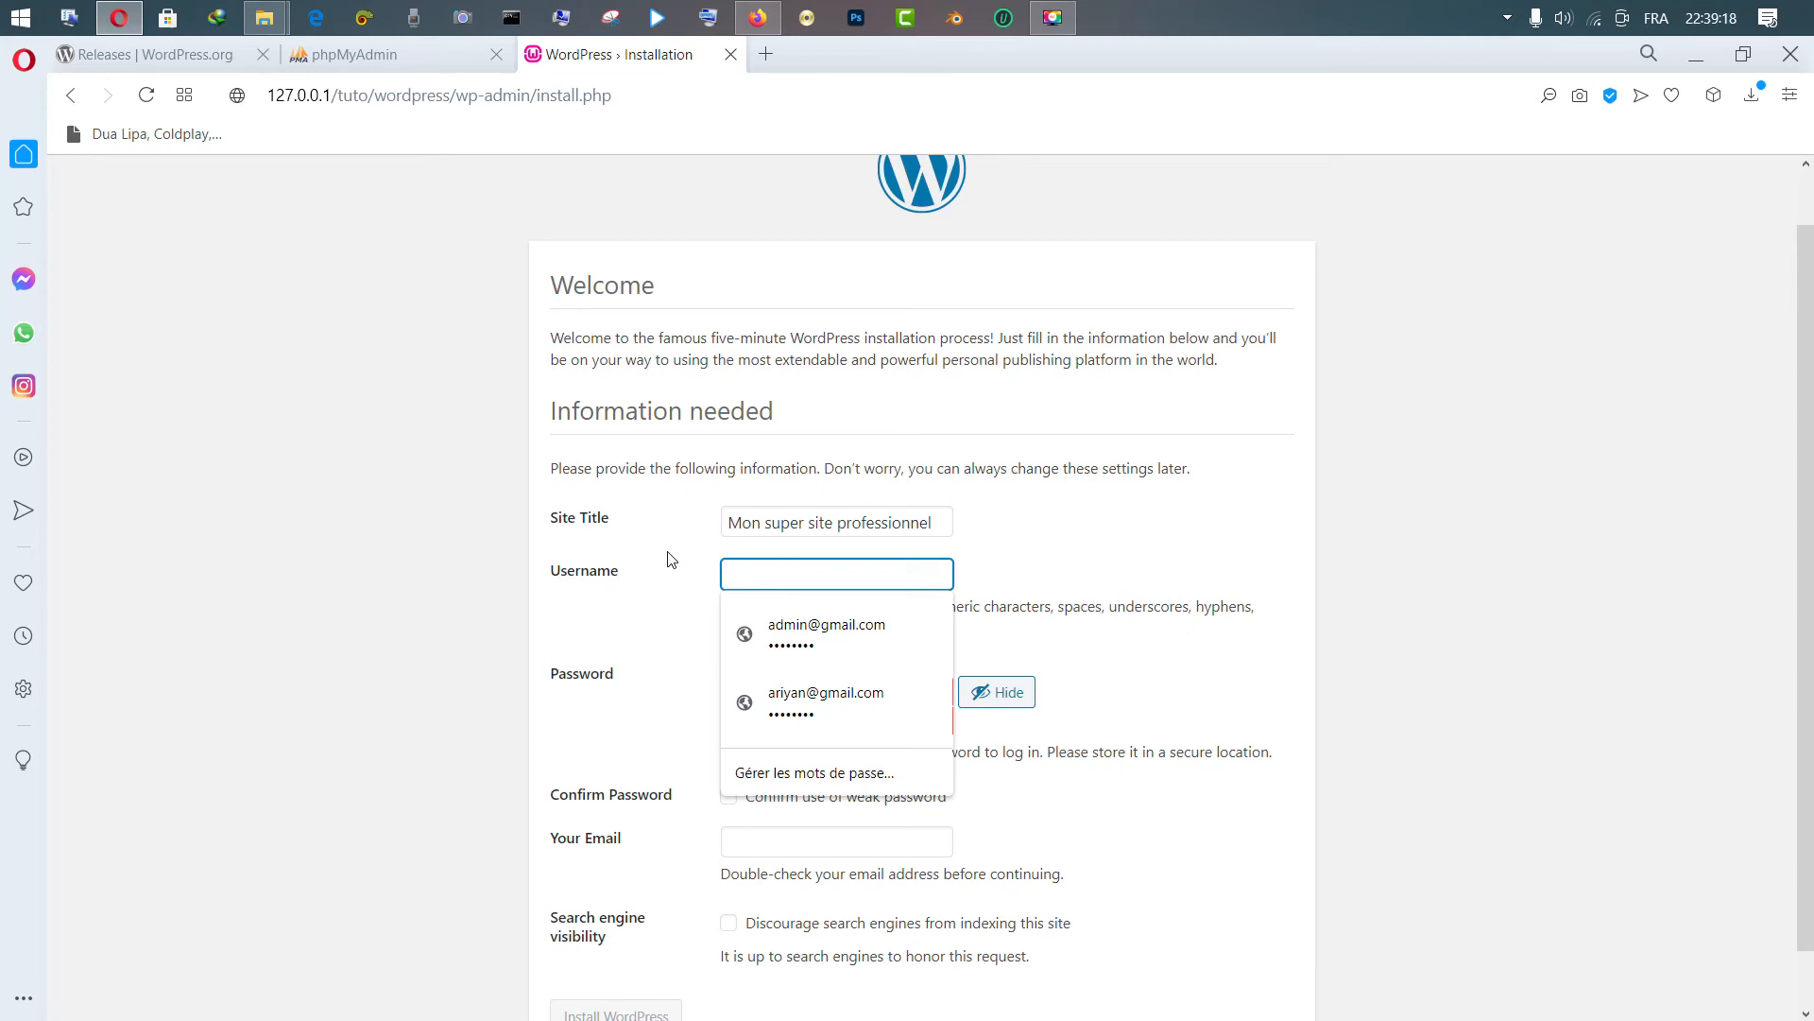
type("ric")
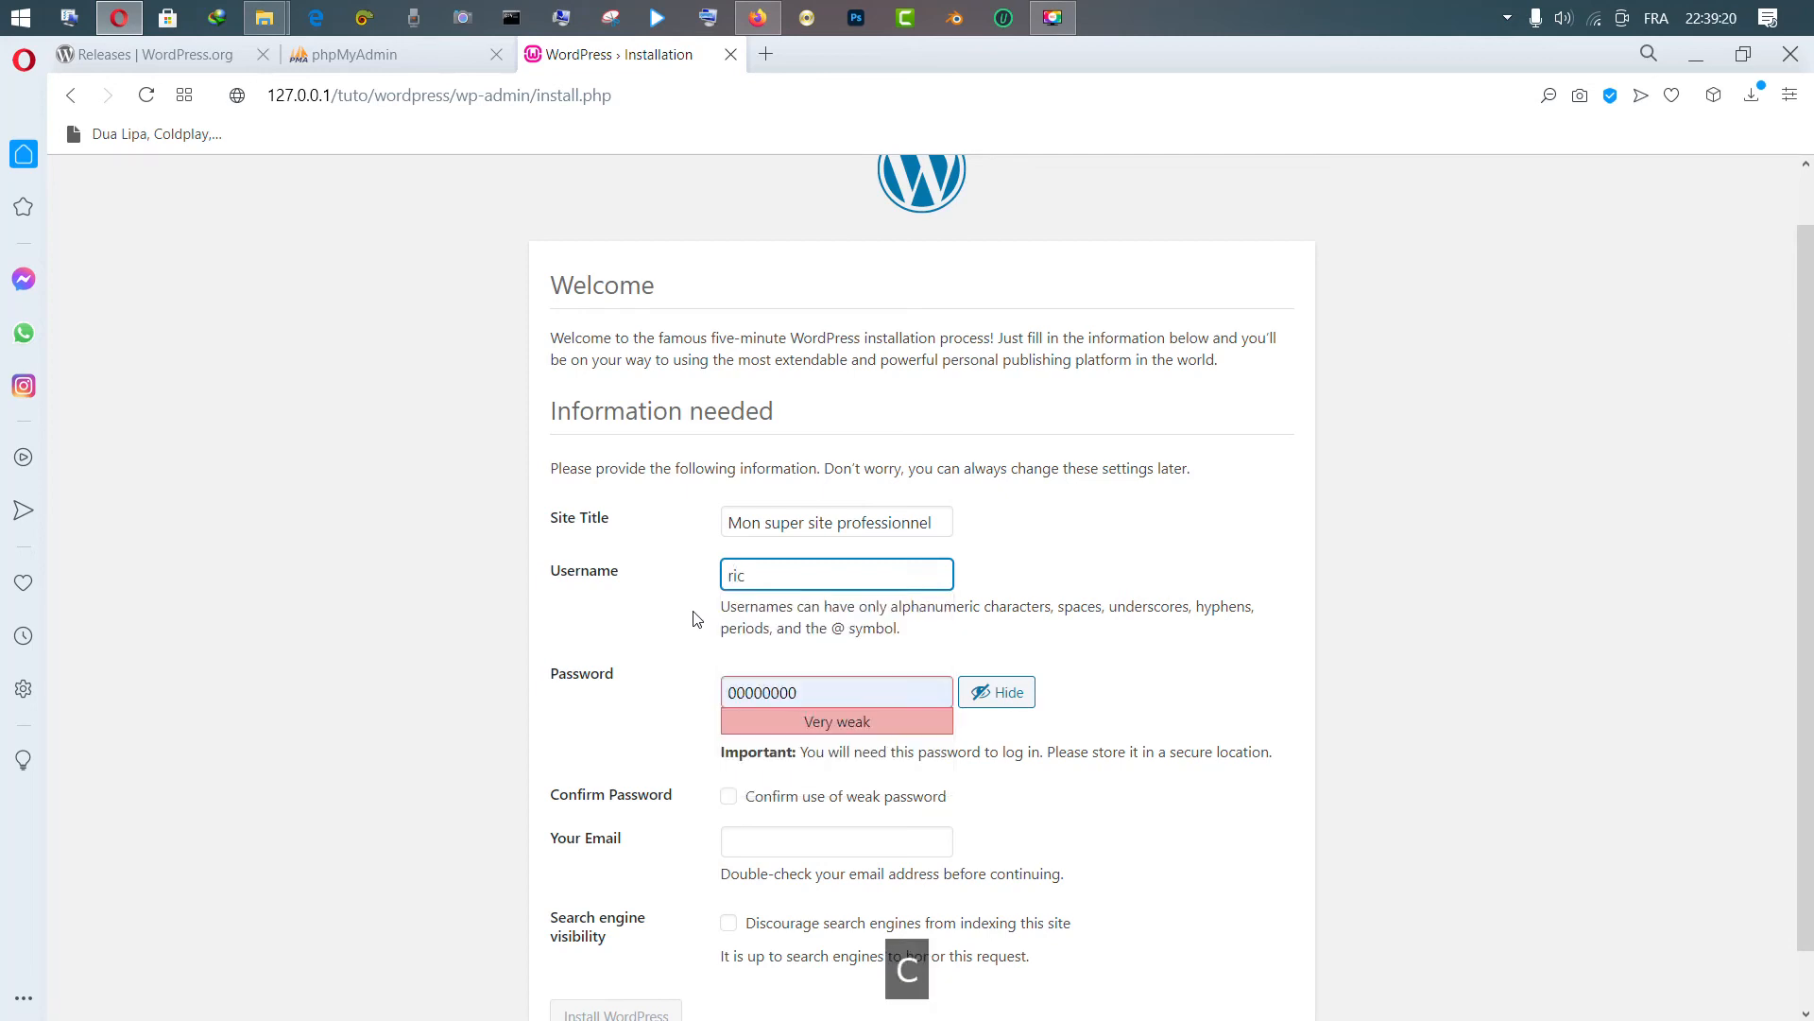
Focus the password field, then tick and untick Confirm use of weak password
right_click(661, 659)
right_click(847, 683)
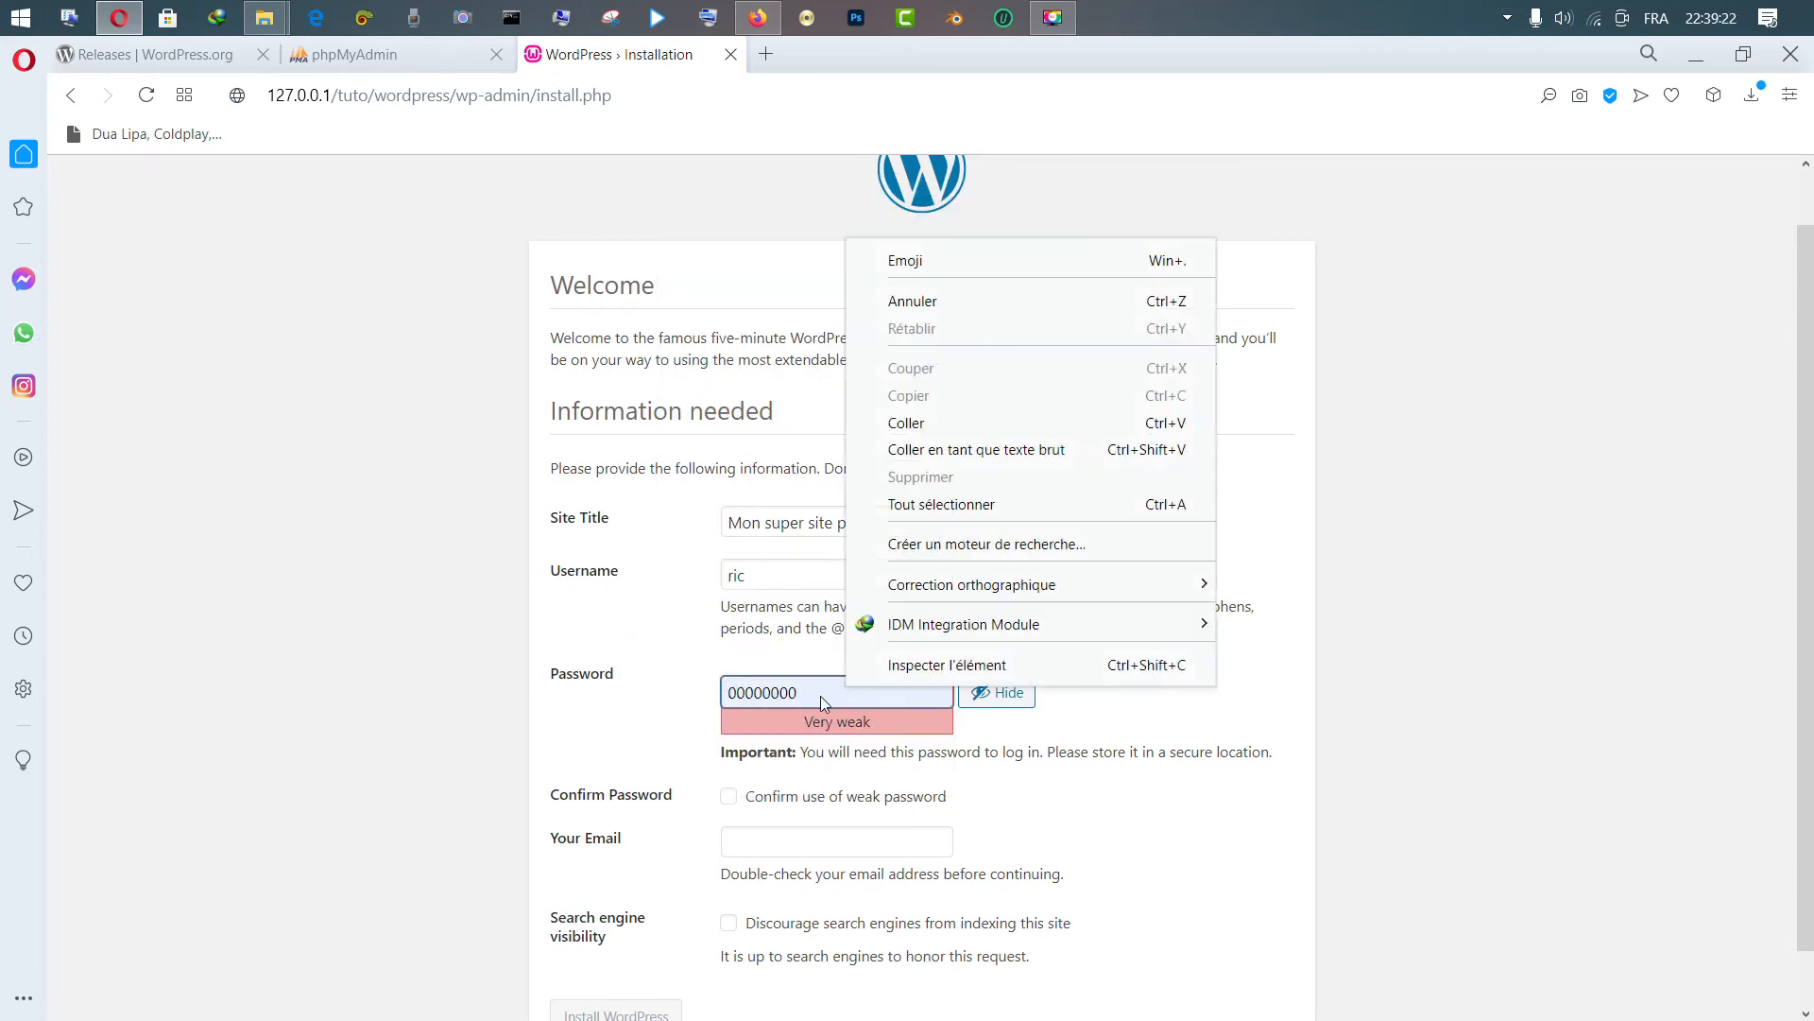
left_click(820, 695)
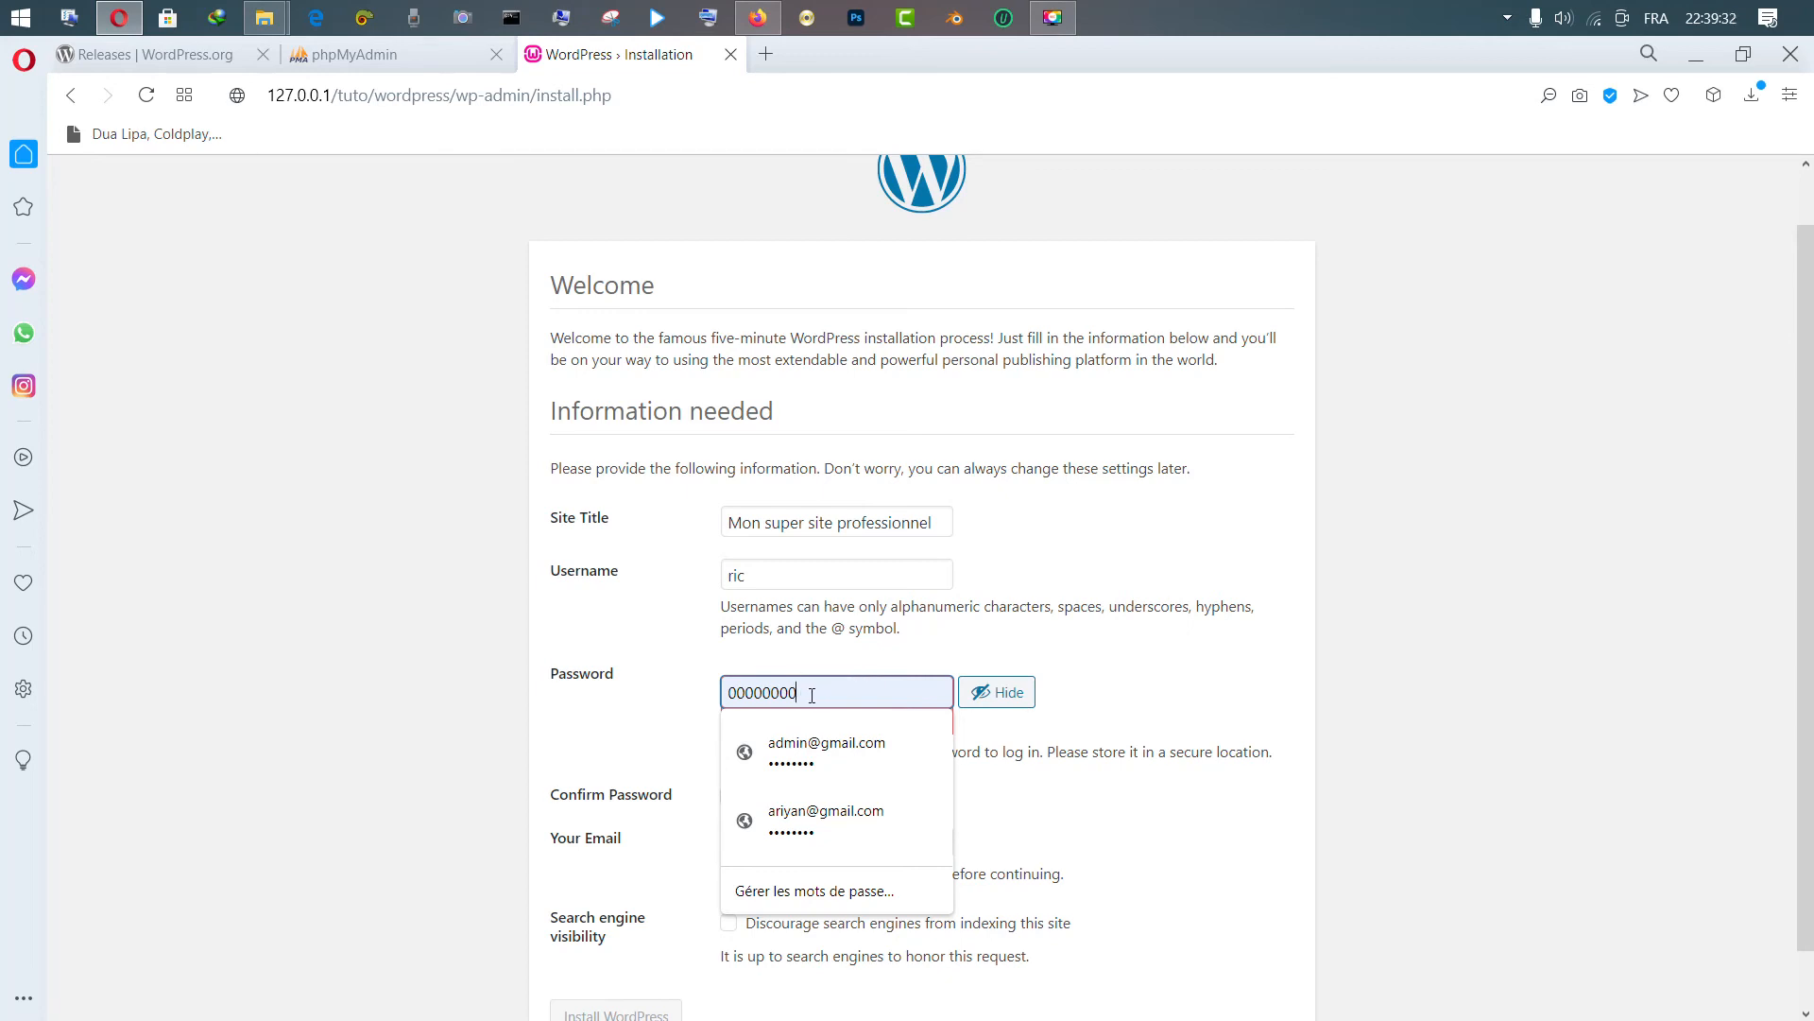
left_click(1102, 656)
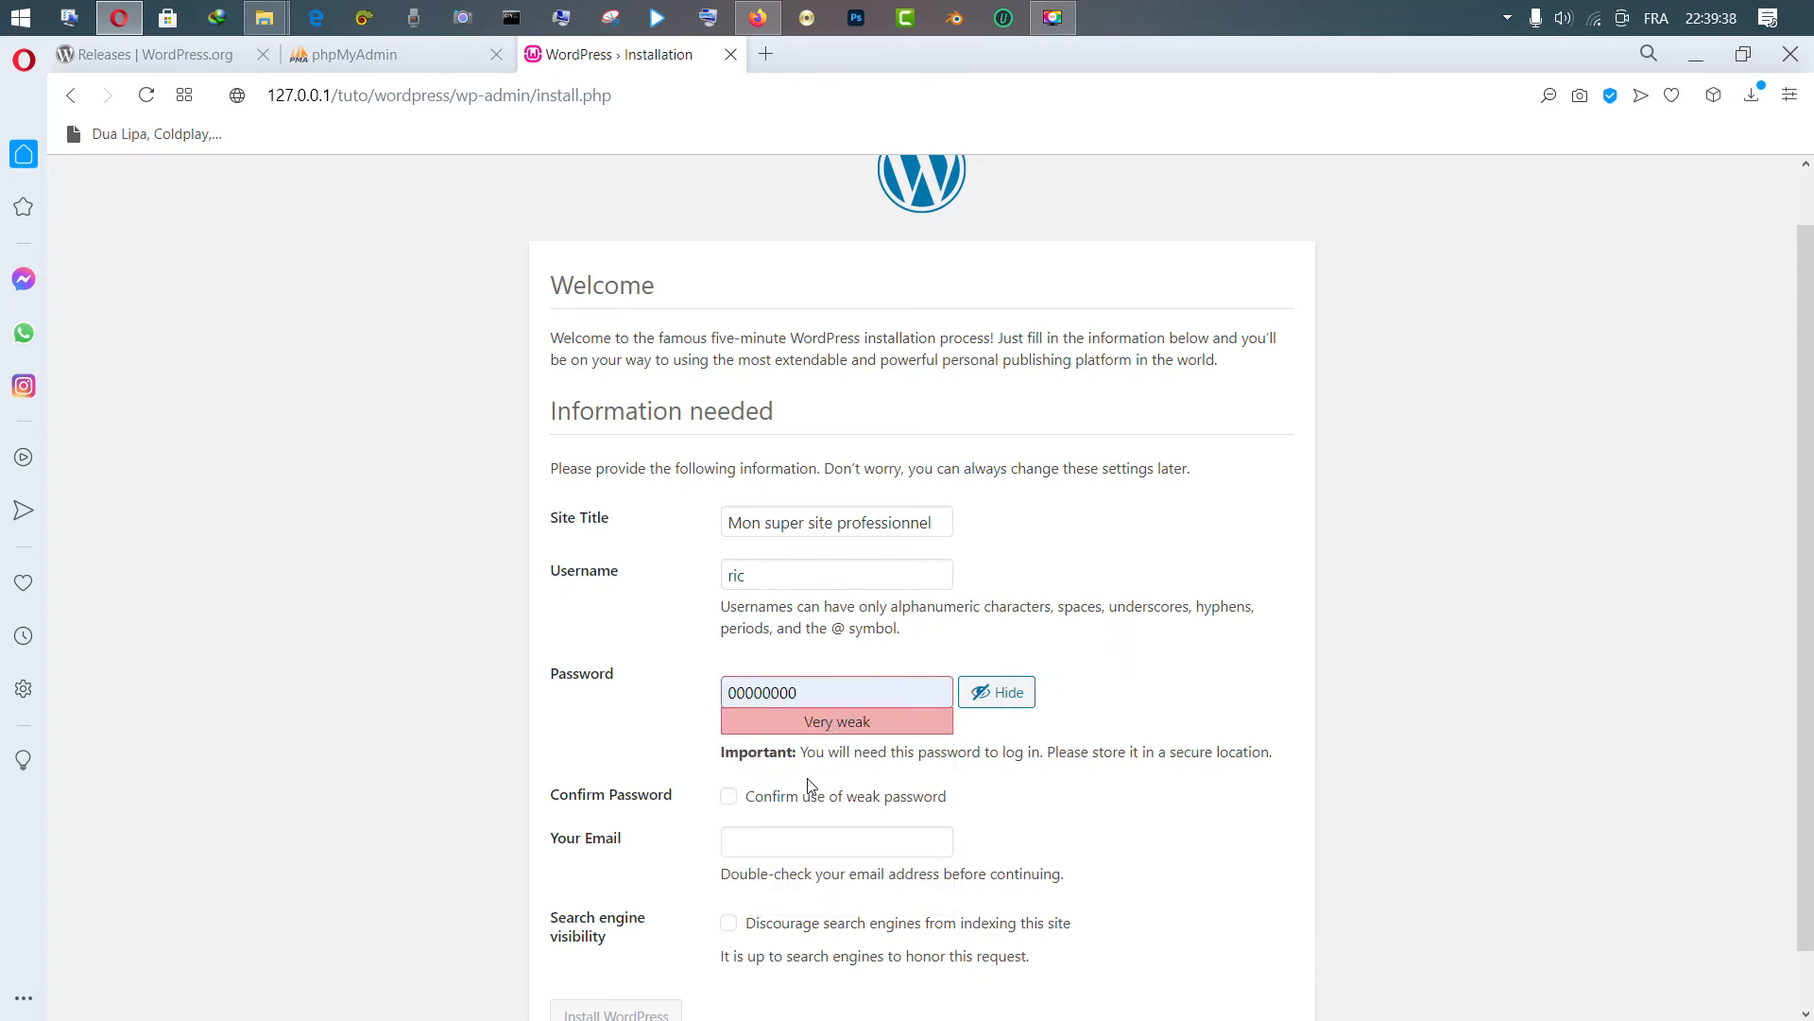
left_click(728, 799)
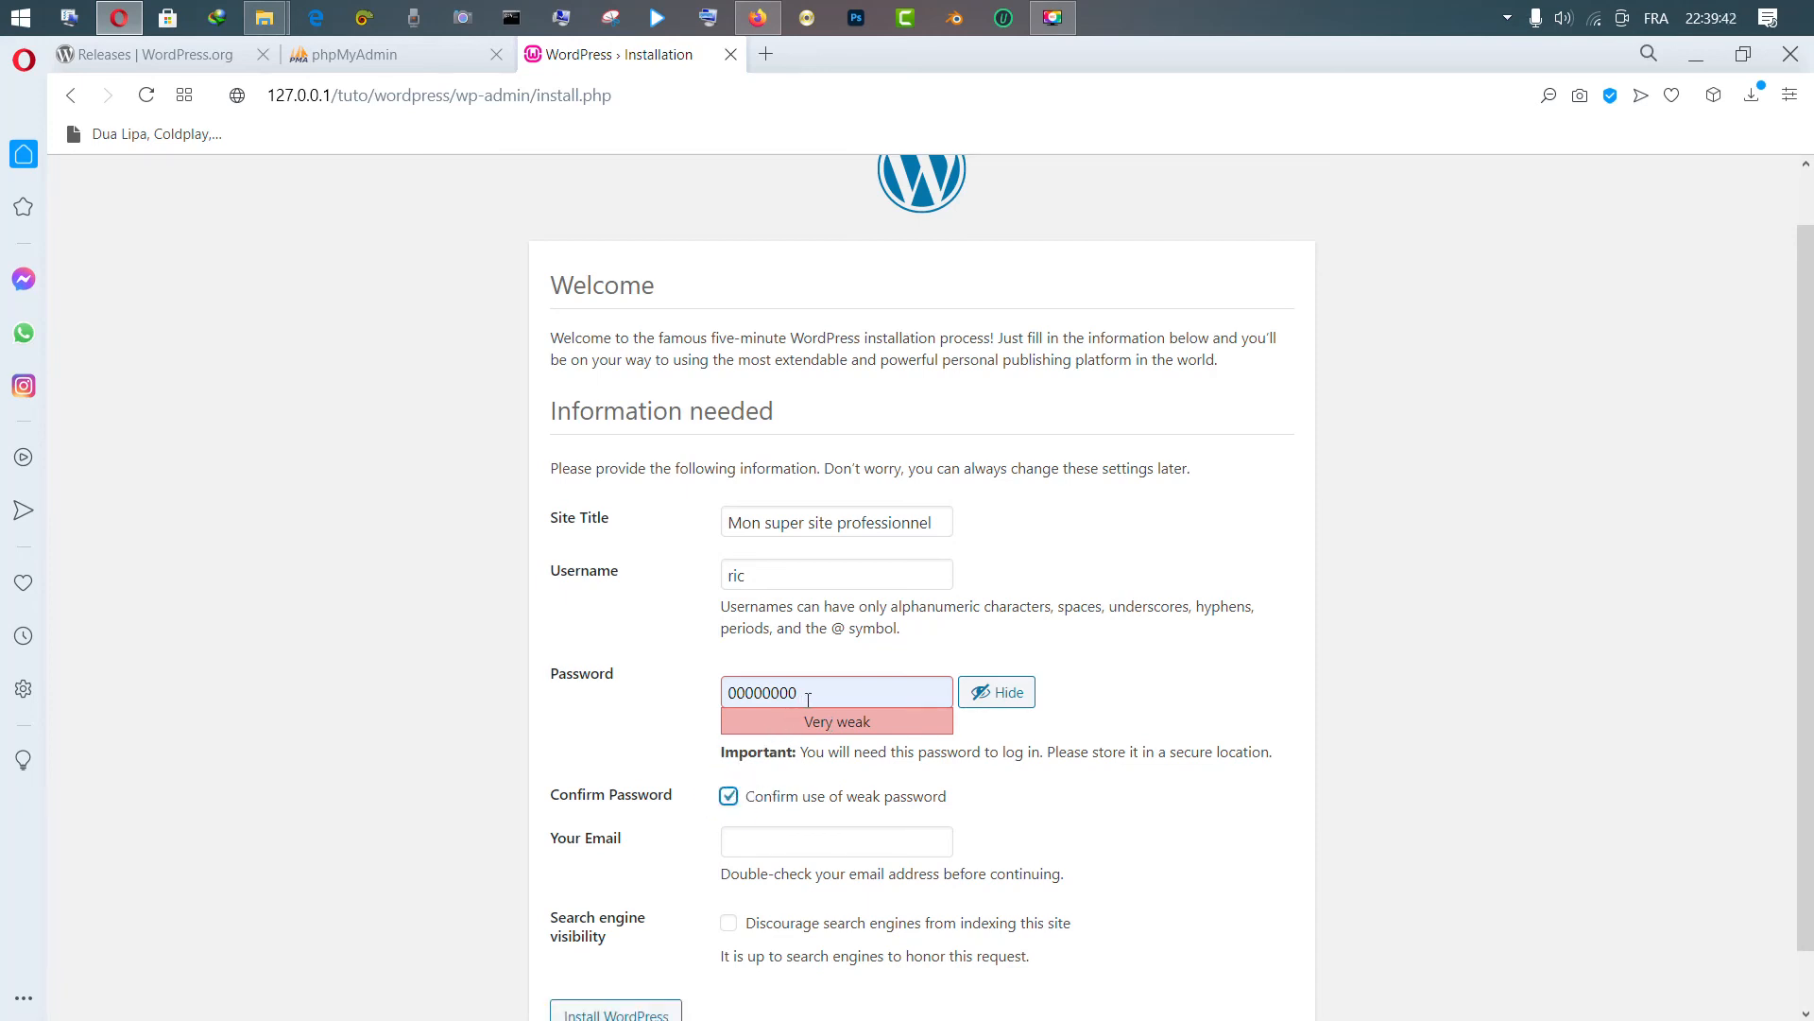
left_click(728, 796)
scroll(1385, 562, "down", 1)
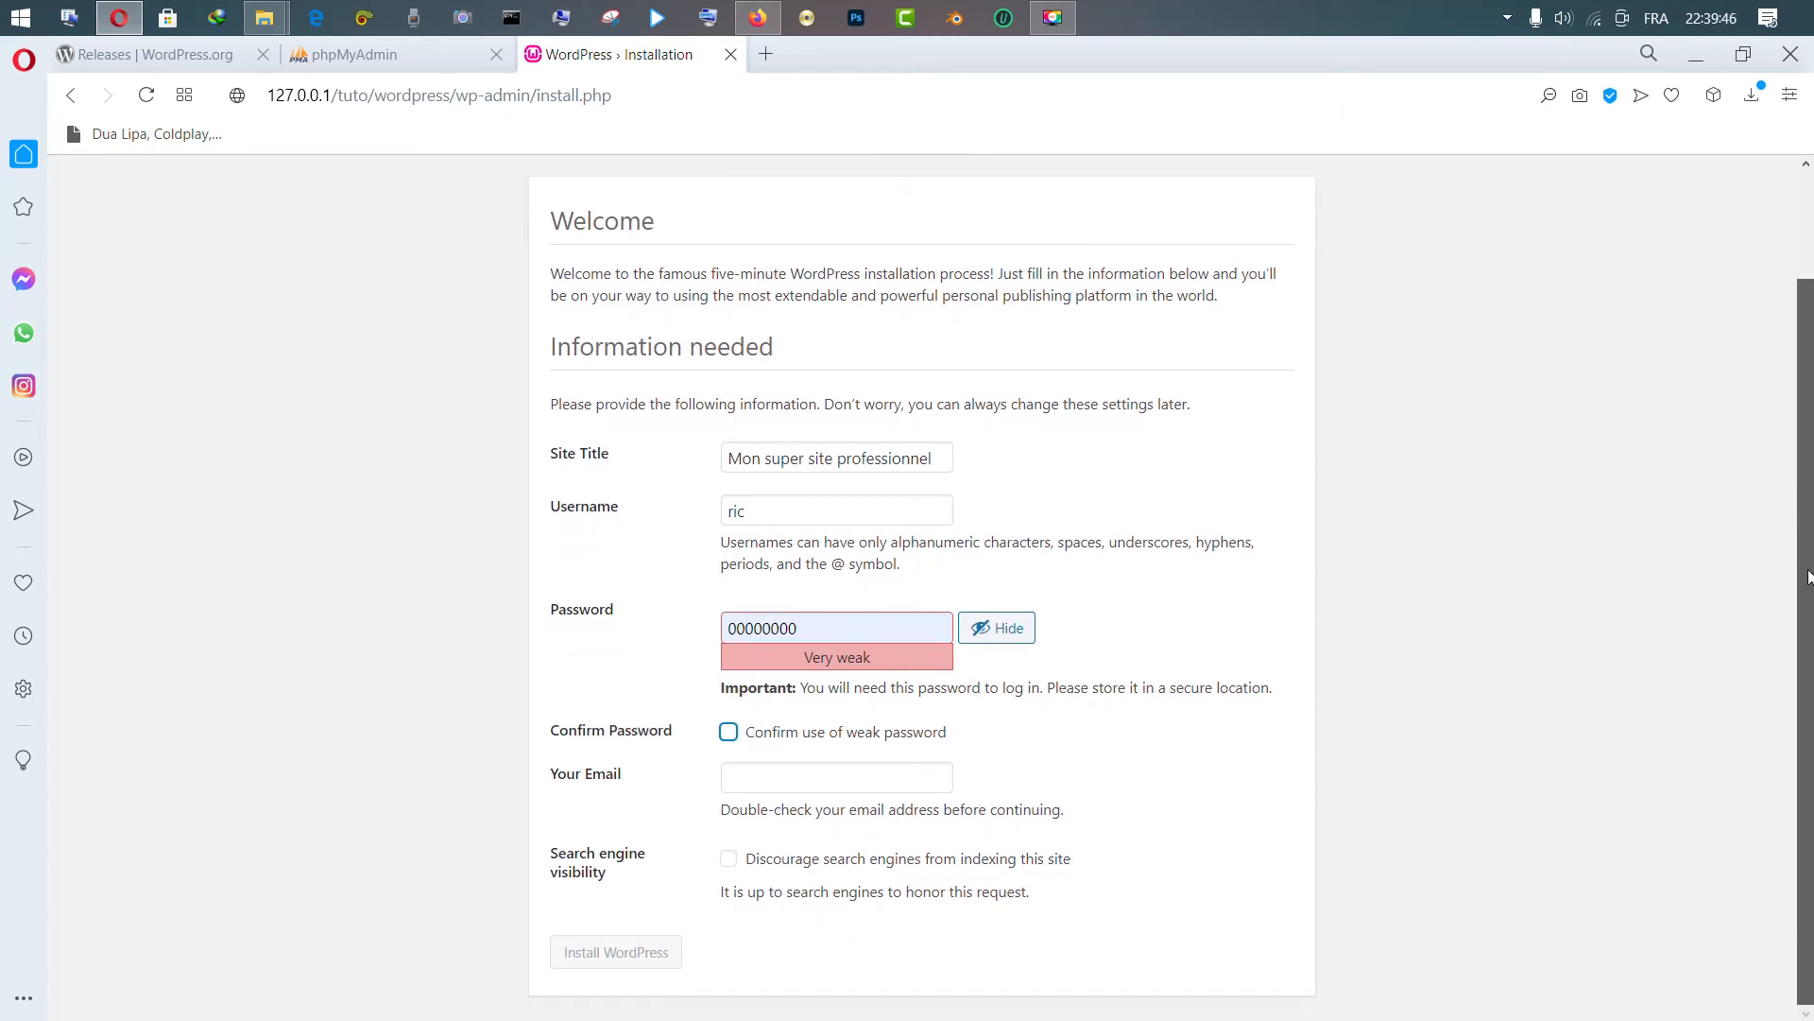
Enter the admin's e-mail address and try the greyed-out Install WordPress button
left_click(808, 779)
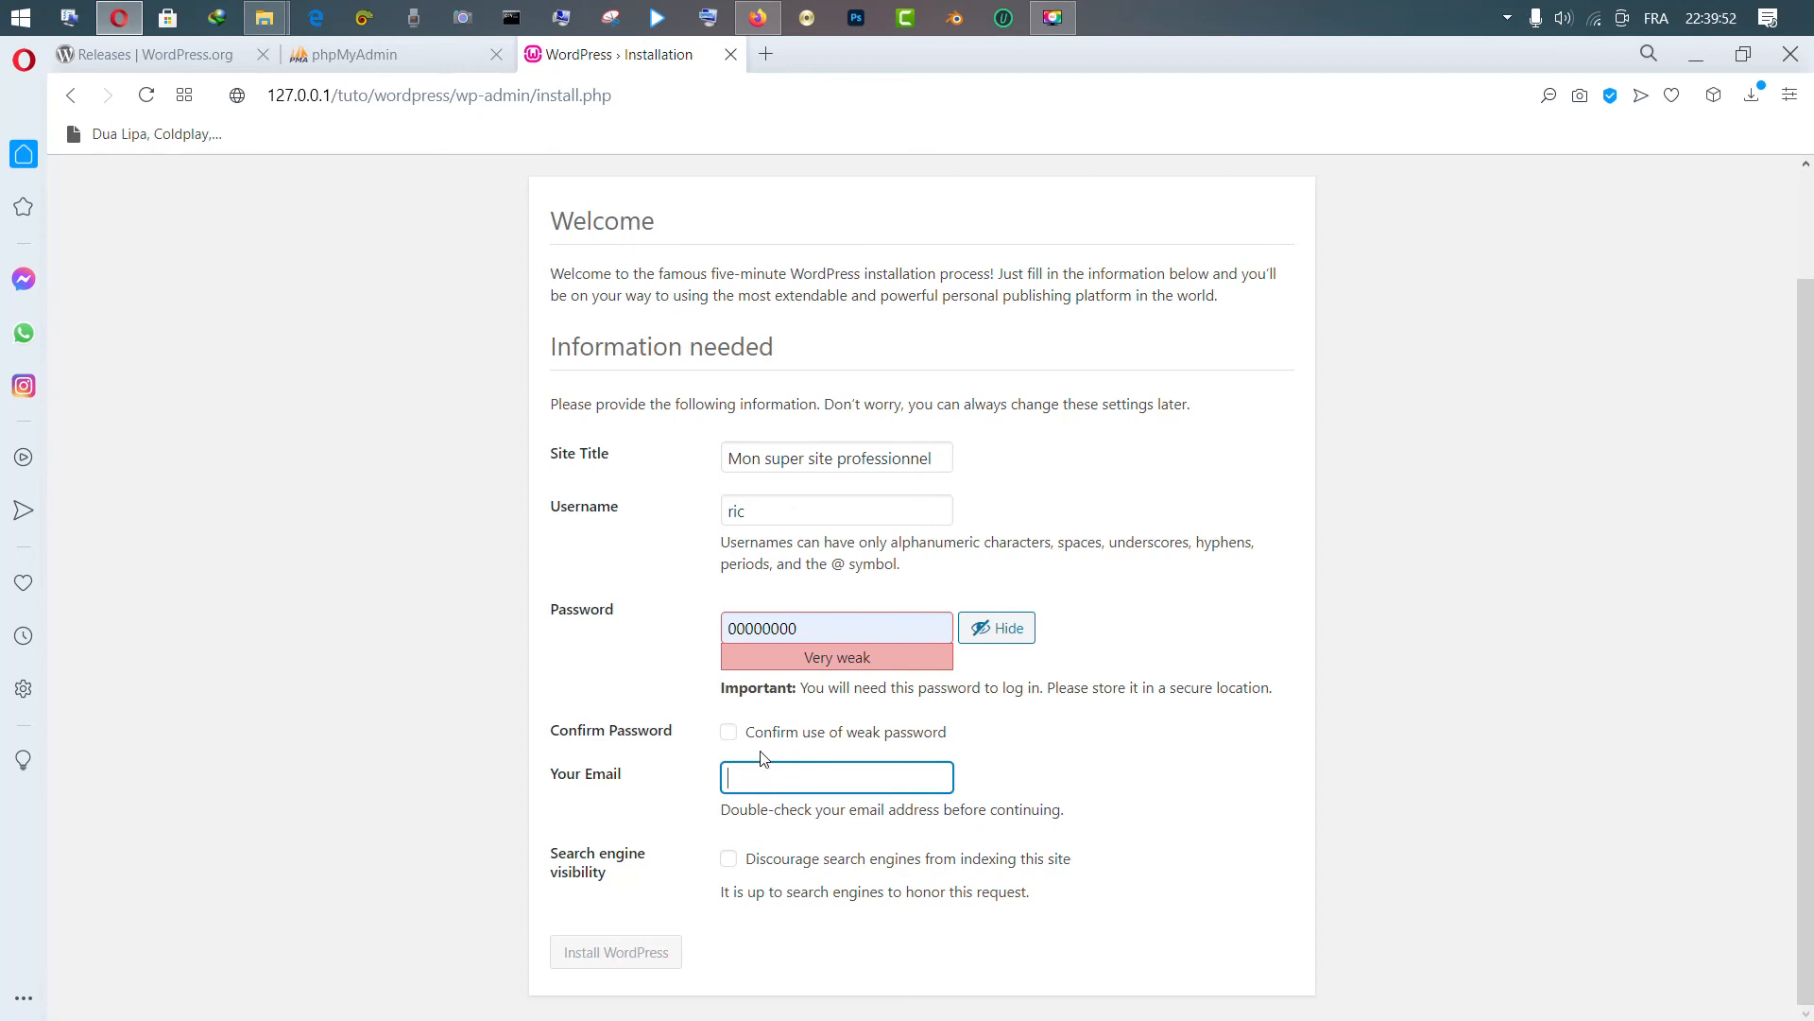
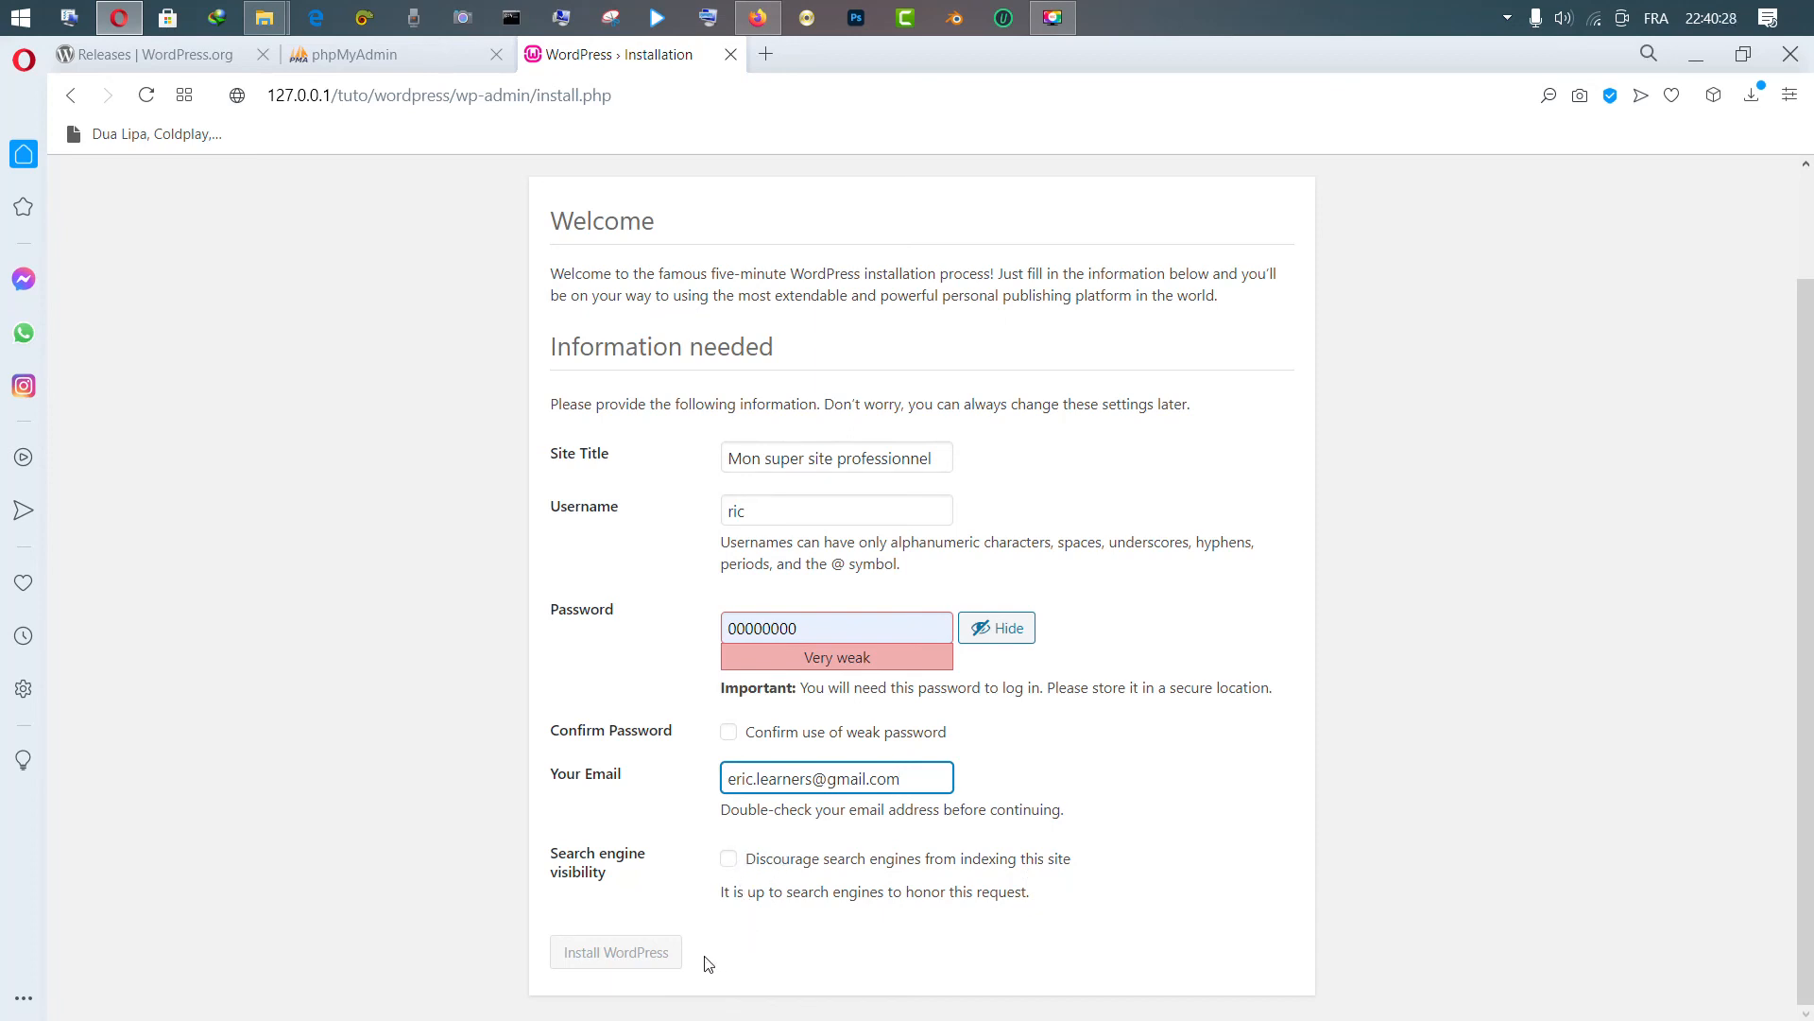
left_click(630, 950)
Toggle the weak-password confirmation, append extra characters to the password, and retry installation
left_click(751, 734)
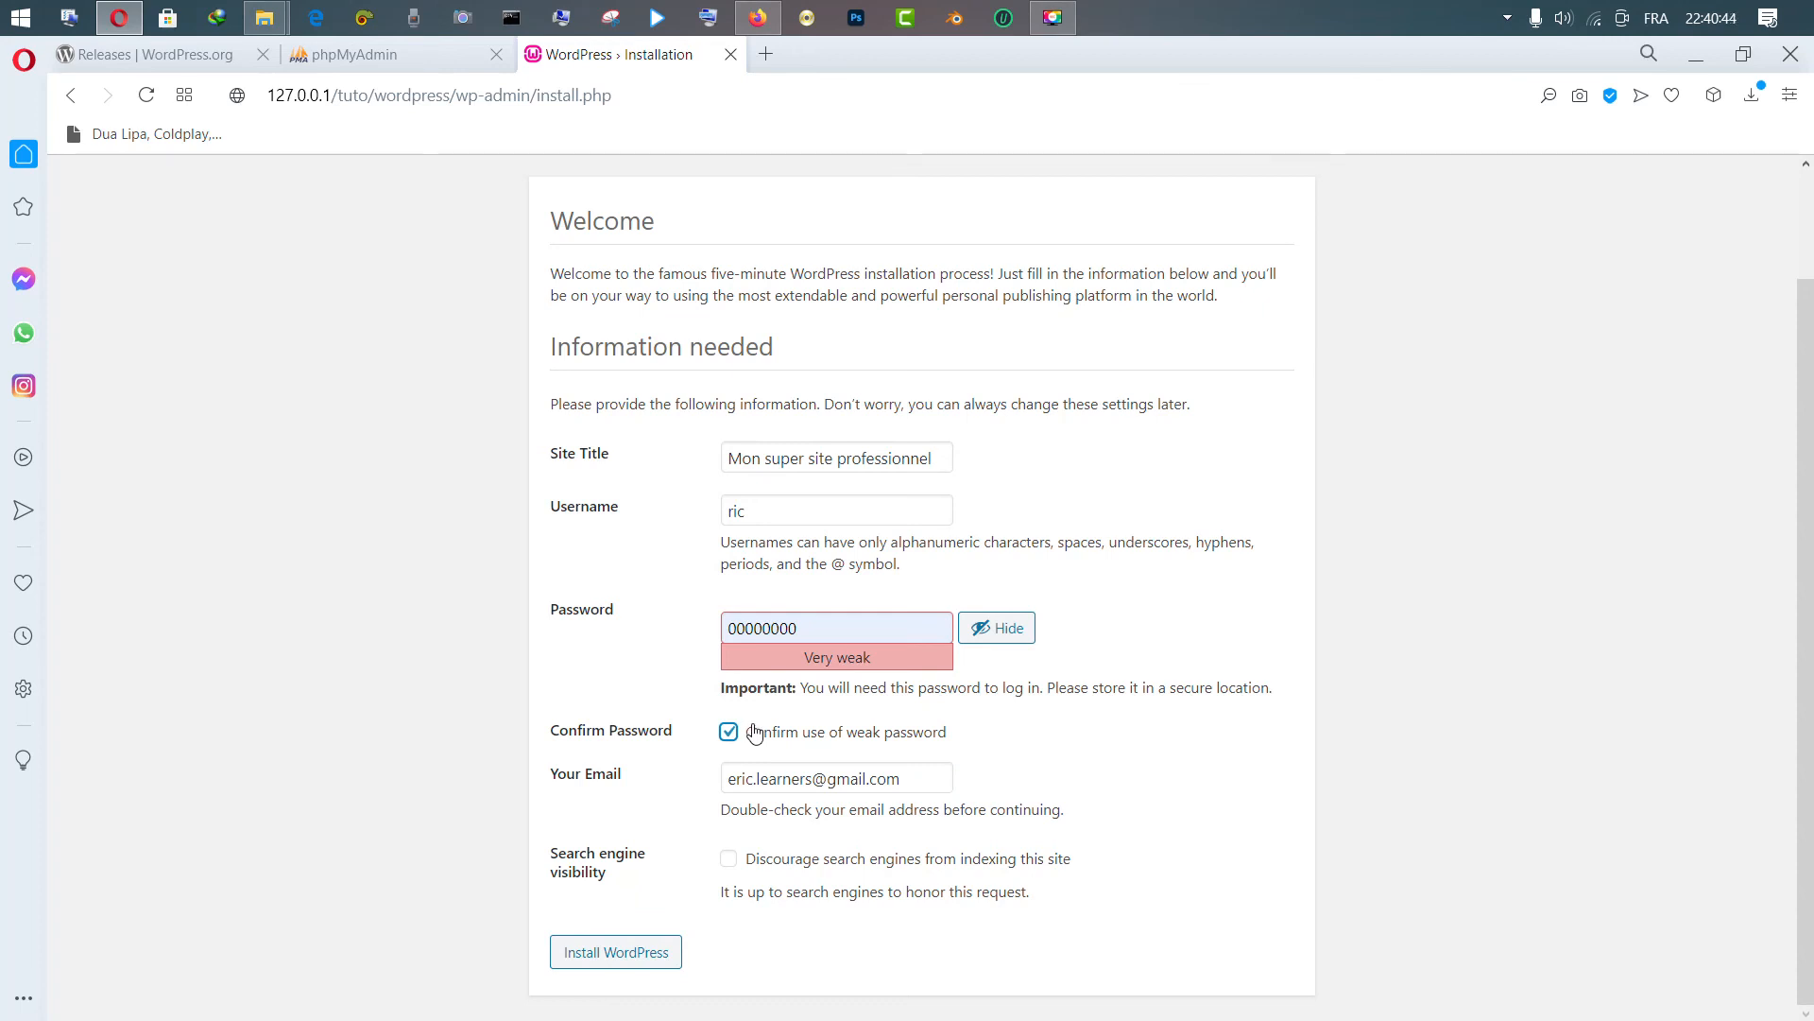
left_click(773, 736)
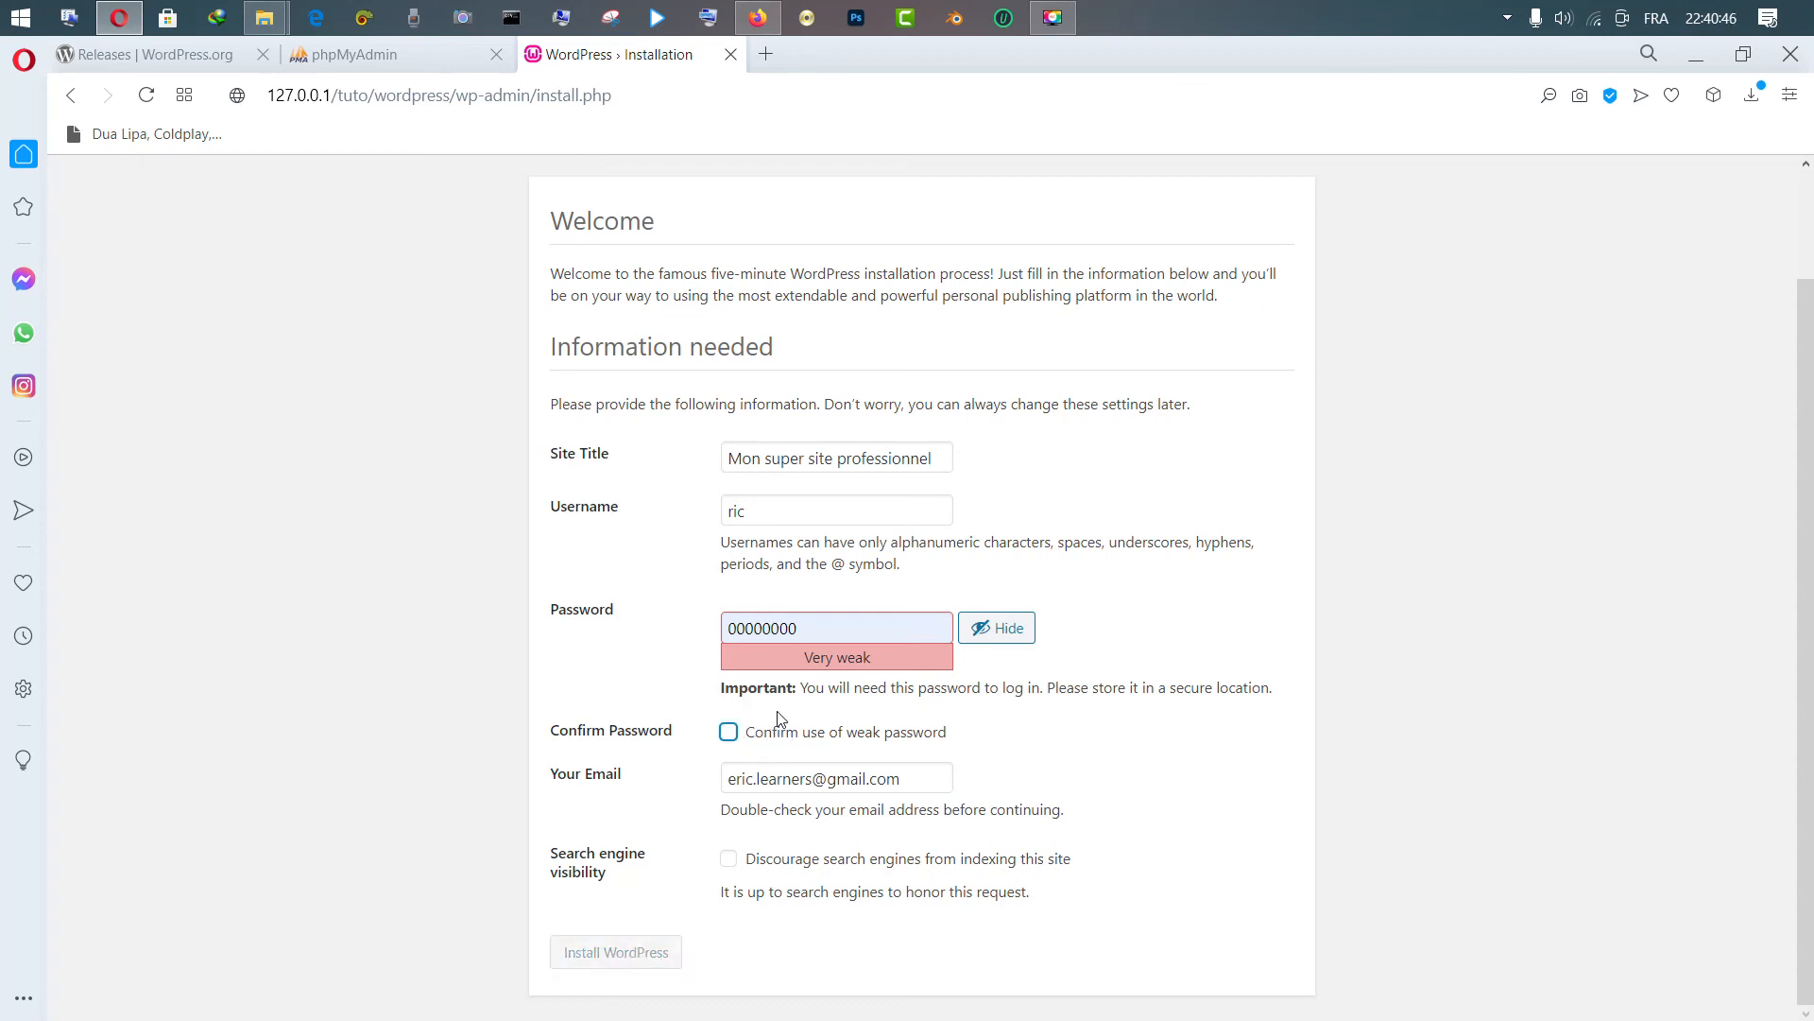
left_click(842, 619)
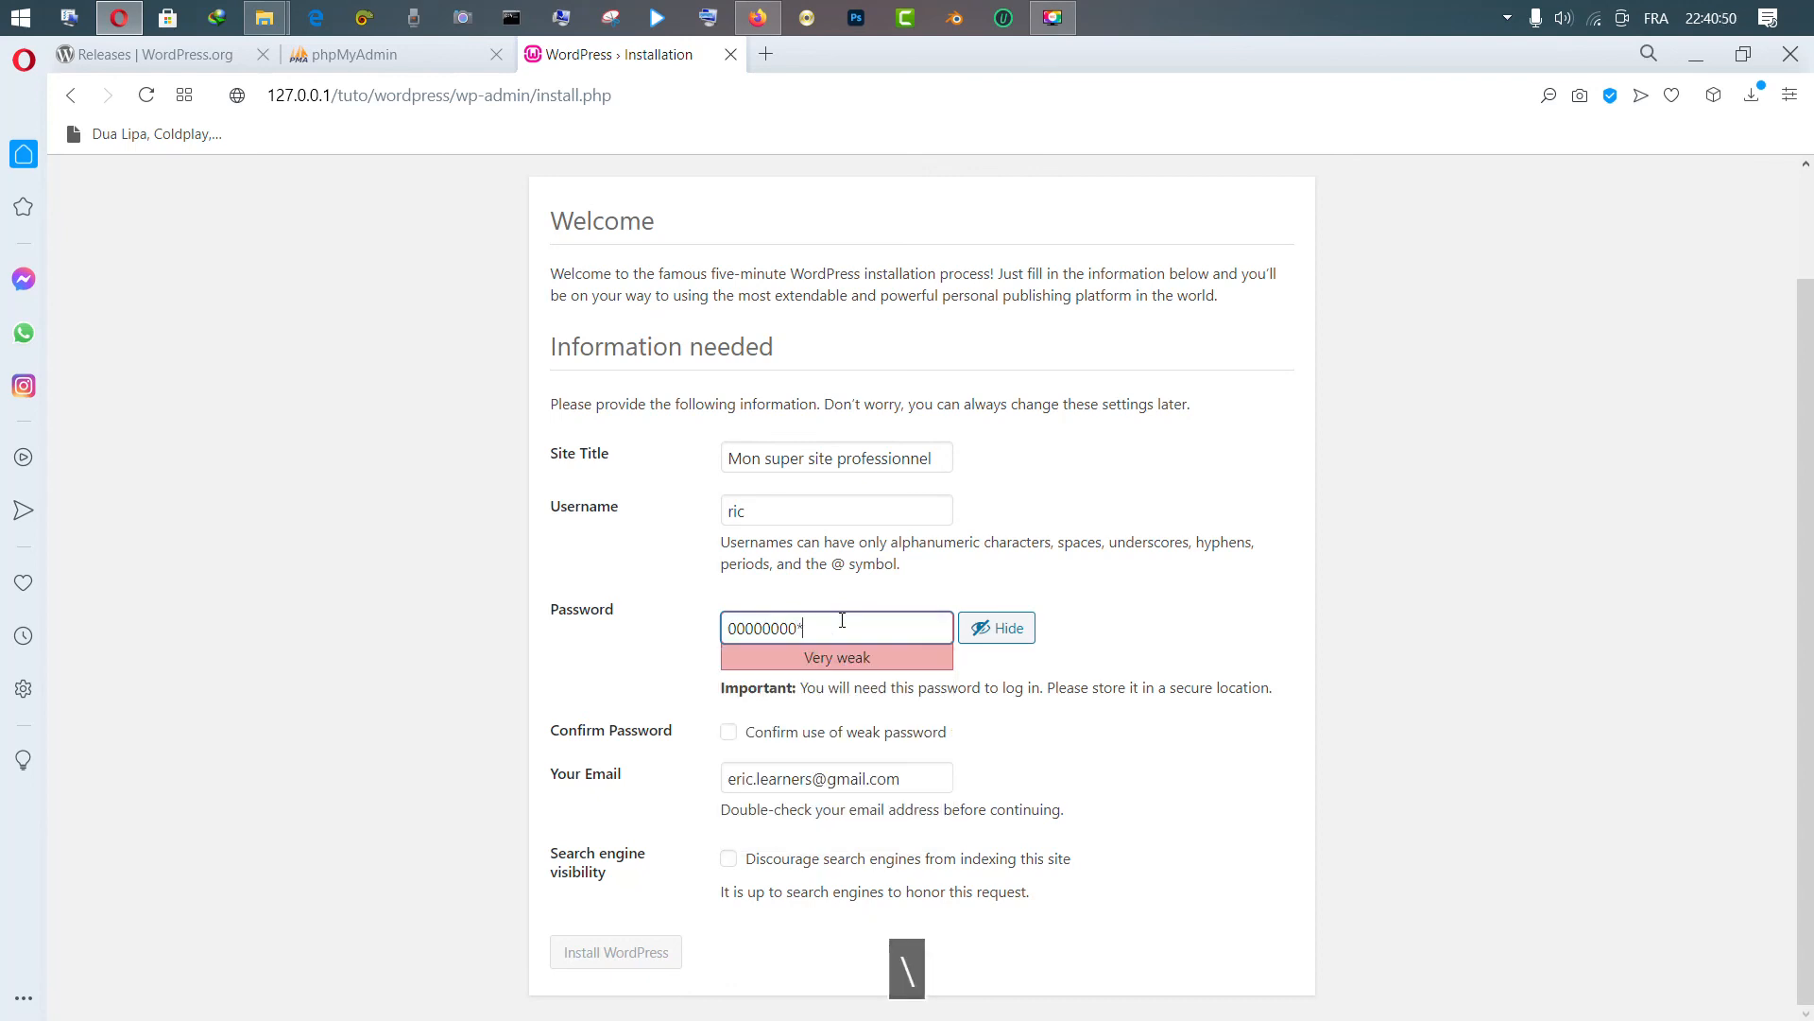
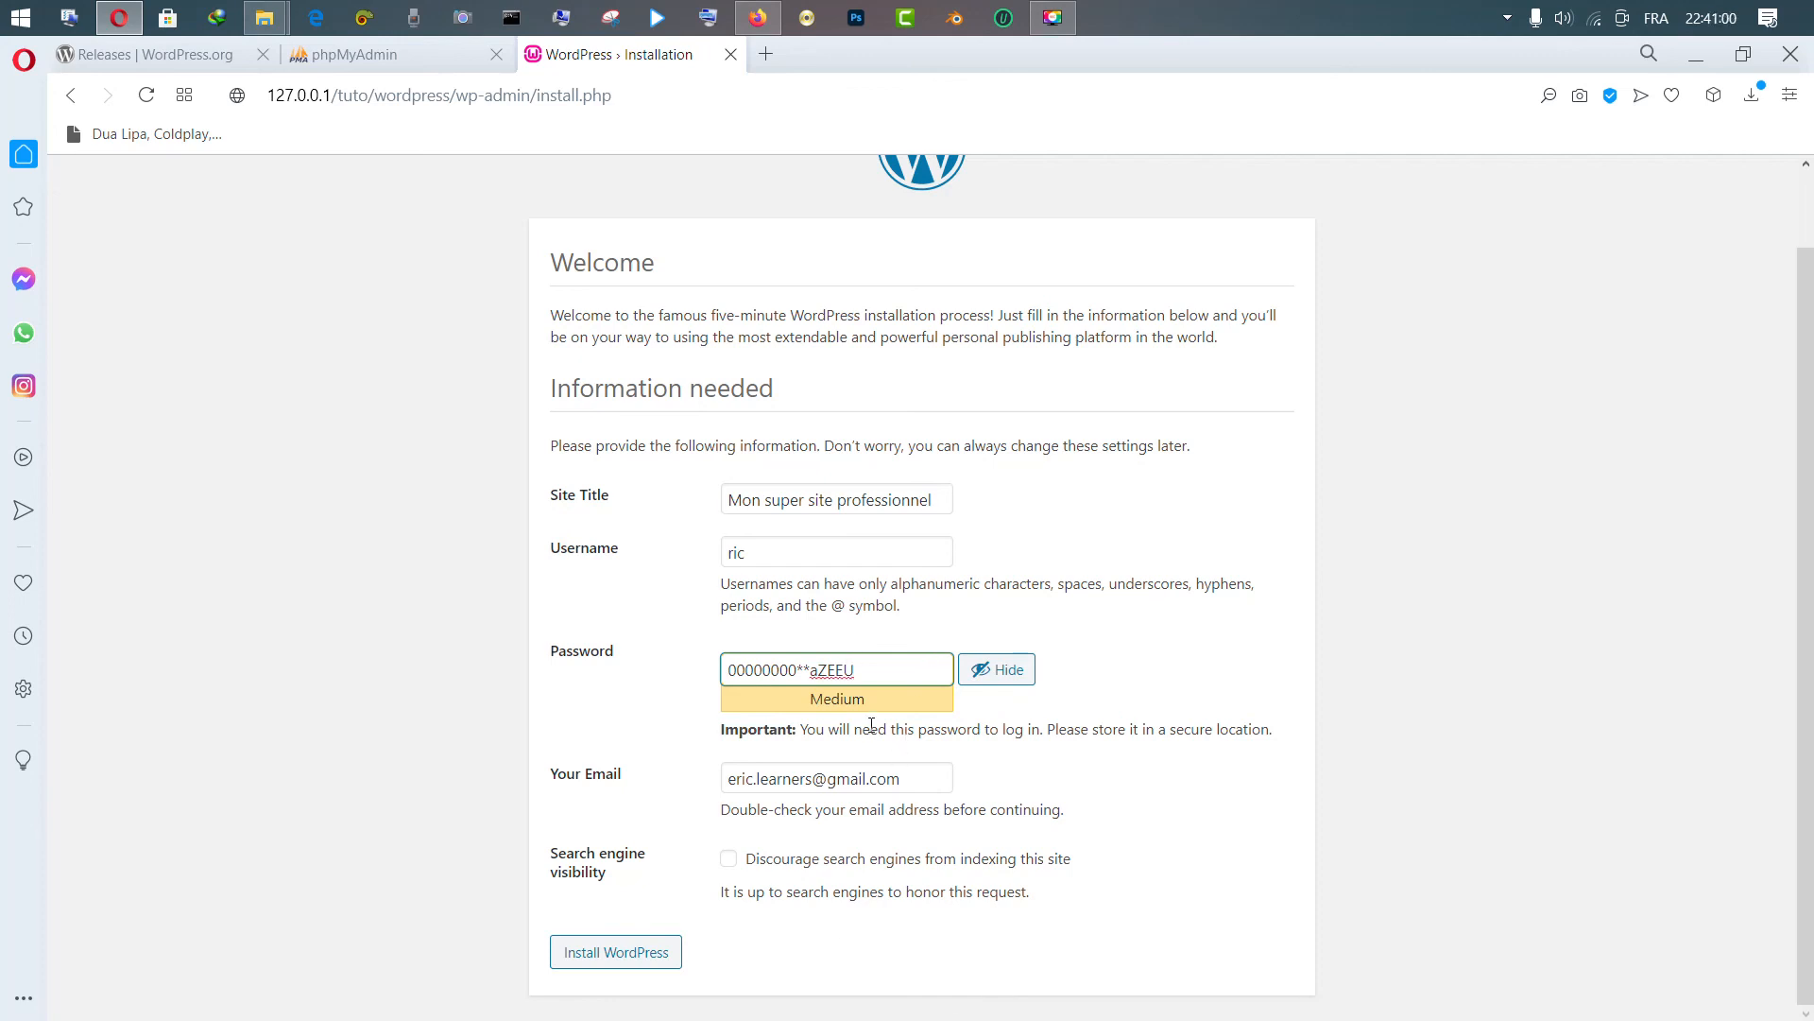
key("BackSpace")
left_click(617, 952)
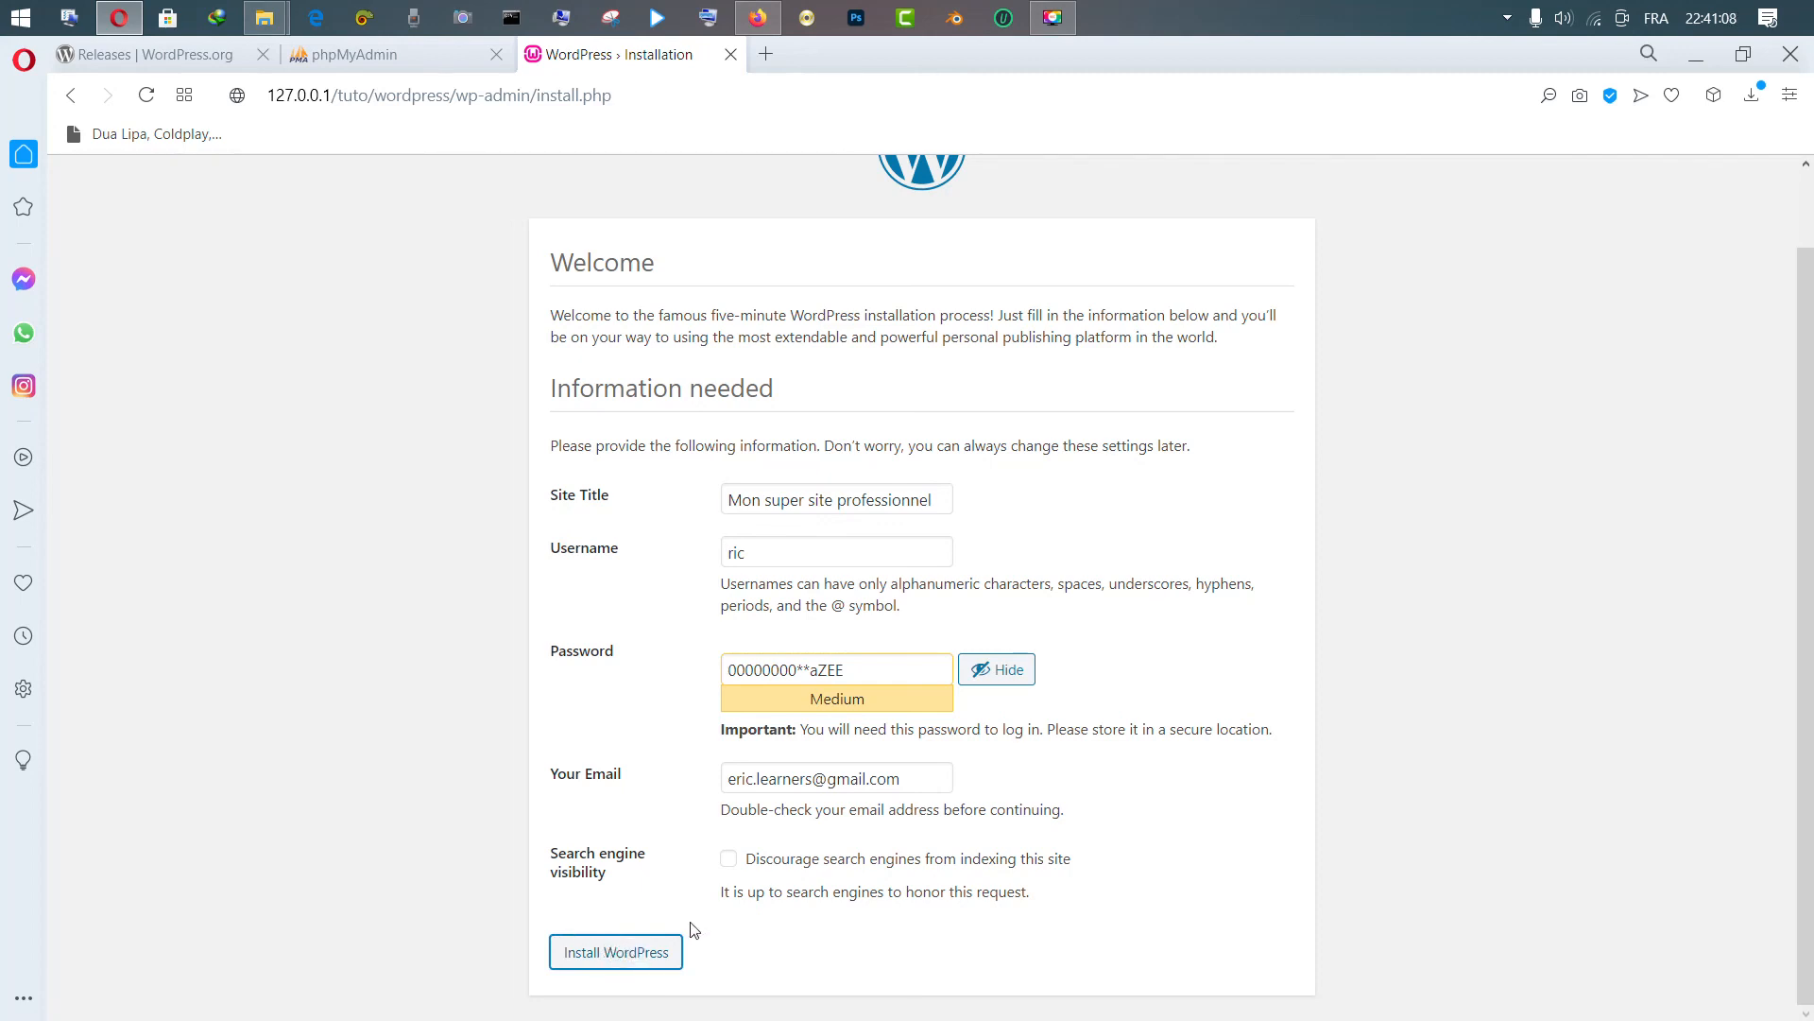
Remove the added password characters and confirm use of the weak password
left_click(868, 669)
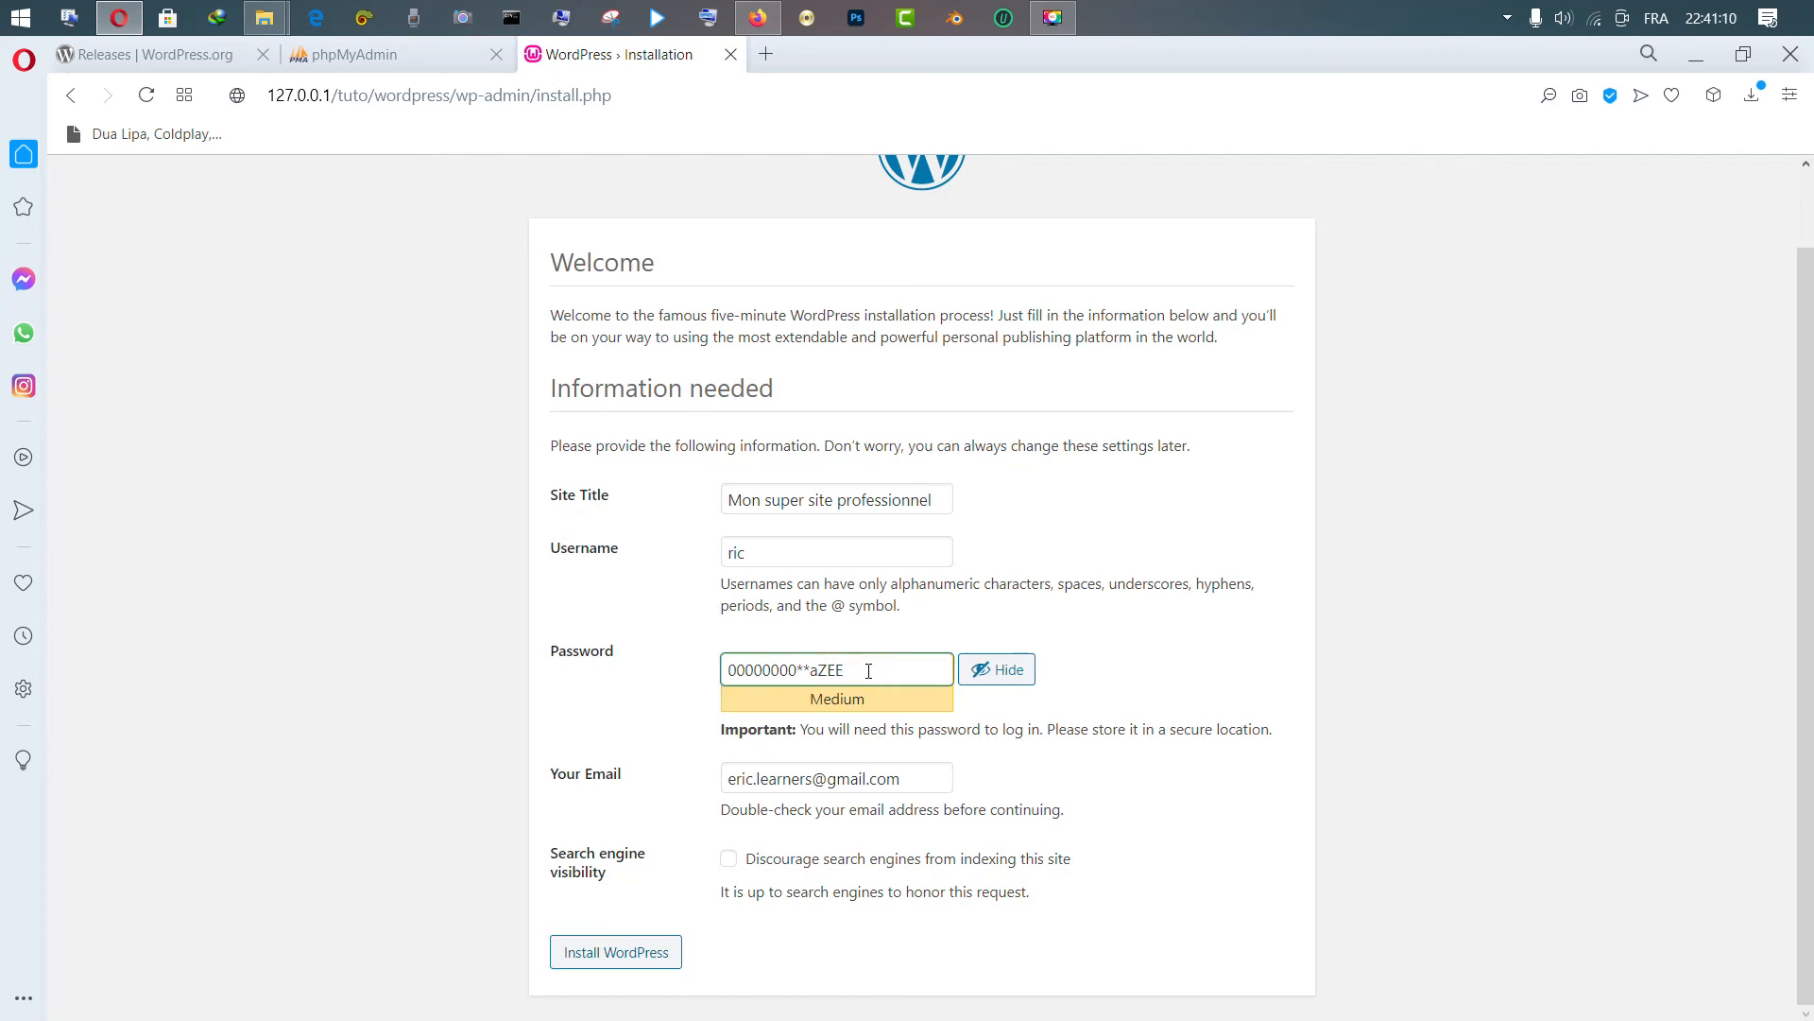
key("BackSpace")
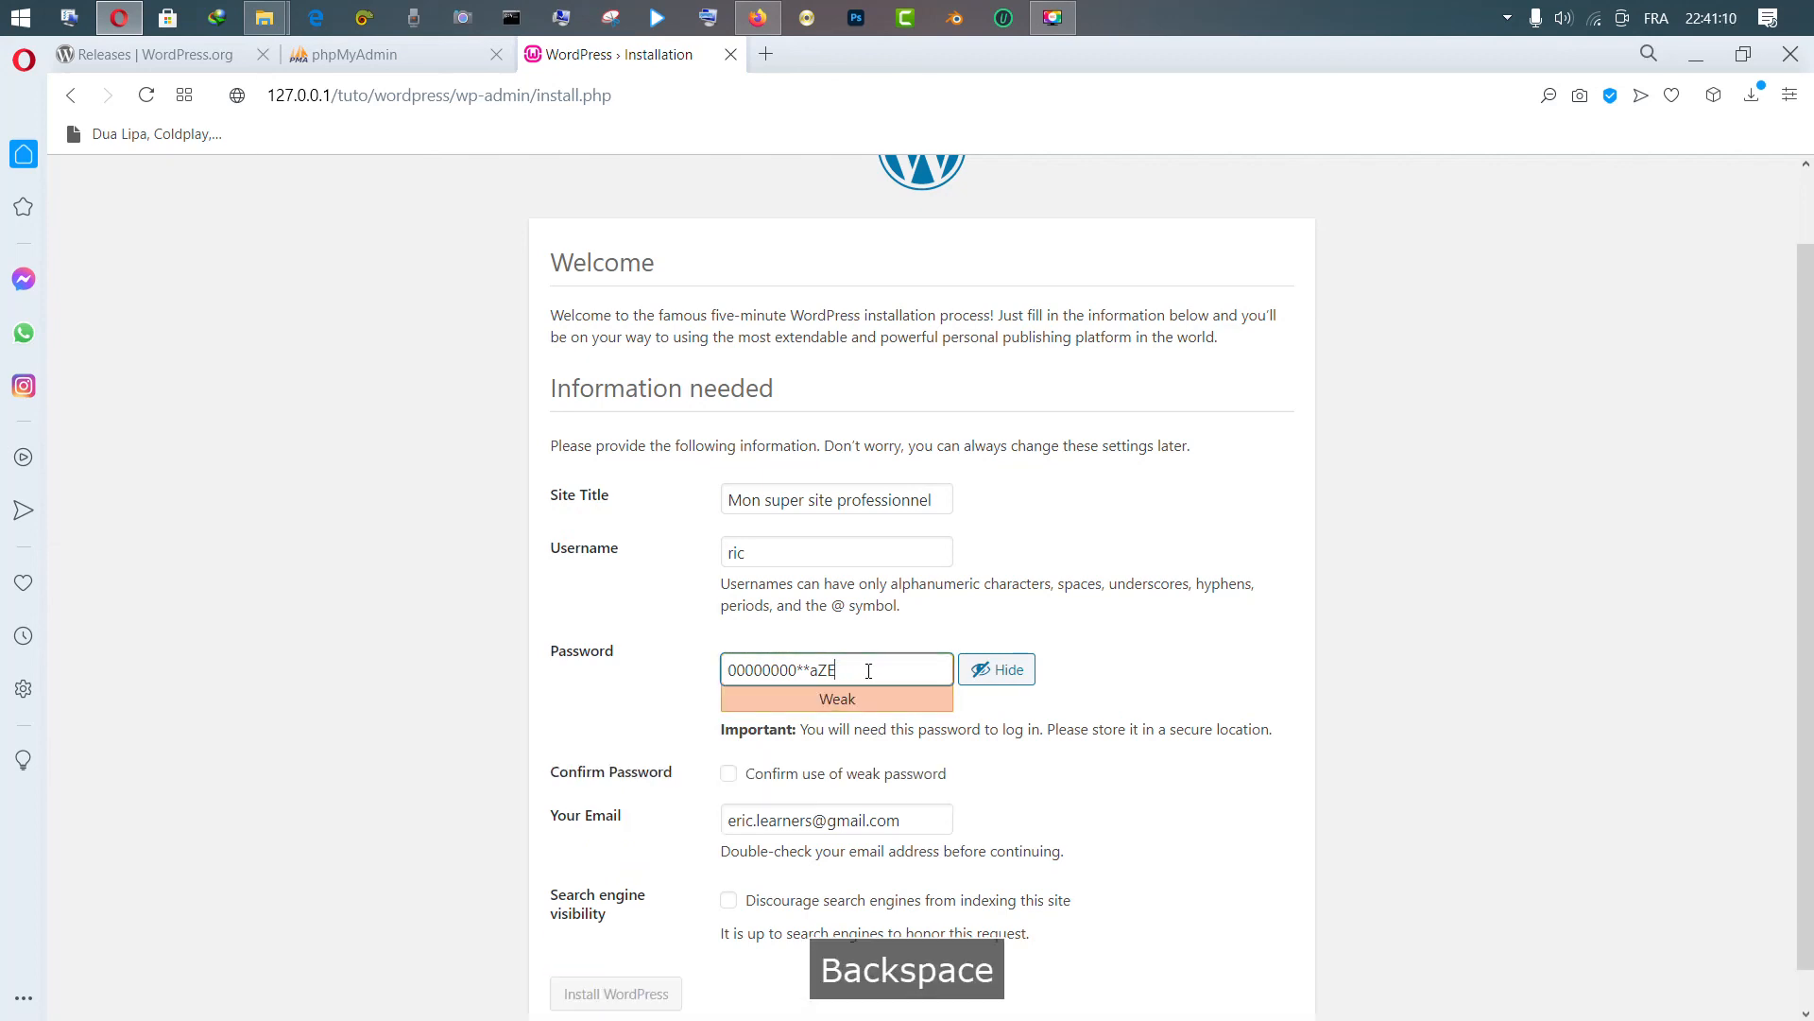
left_click(804, 778)
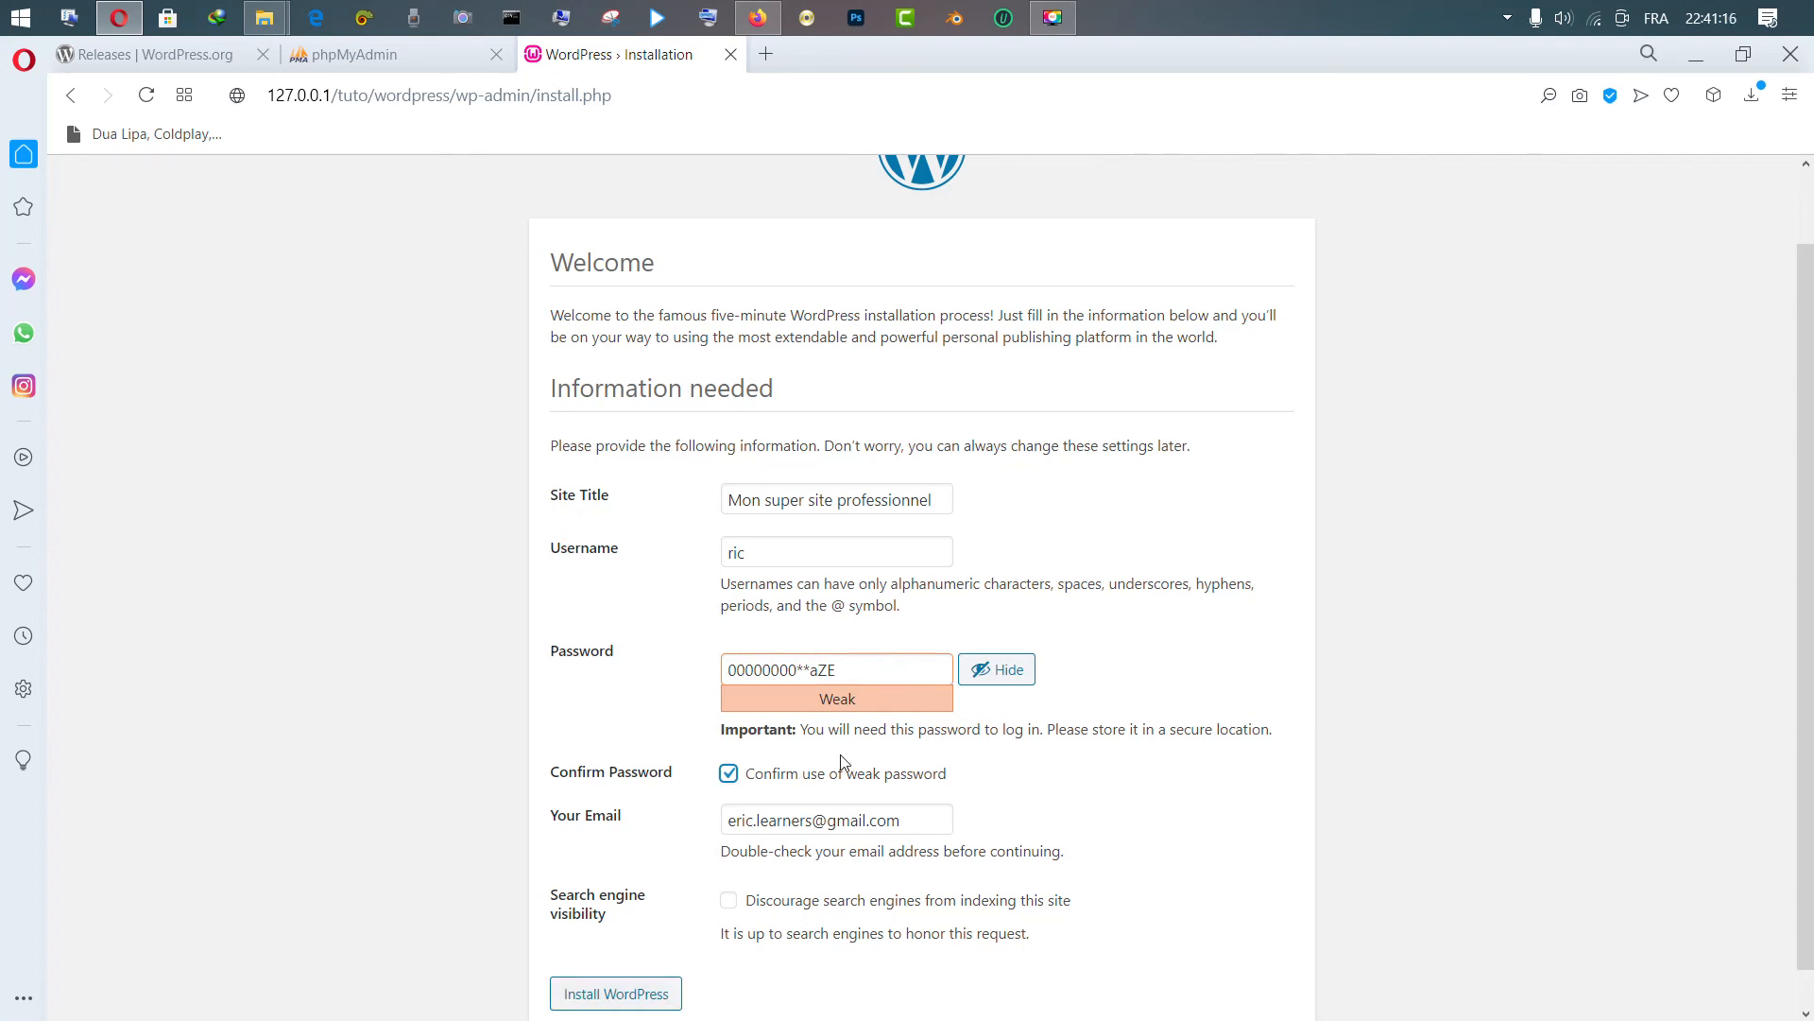
left_click_drag(800, 670, 863, 670)
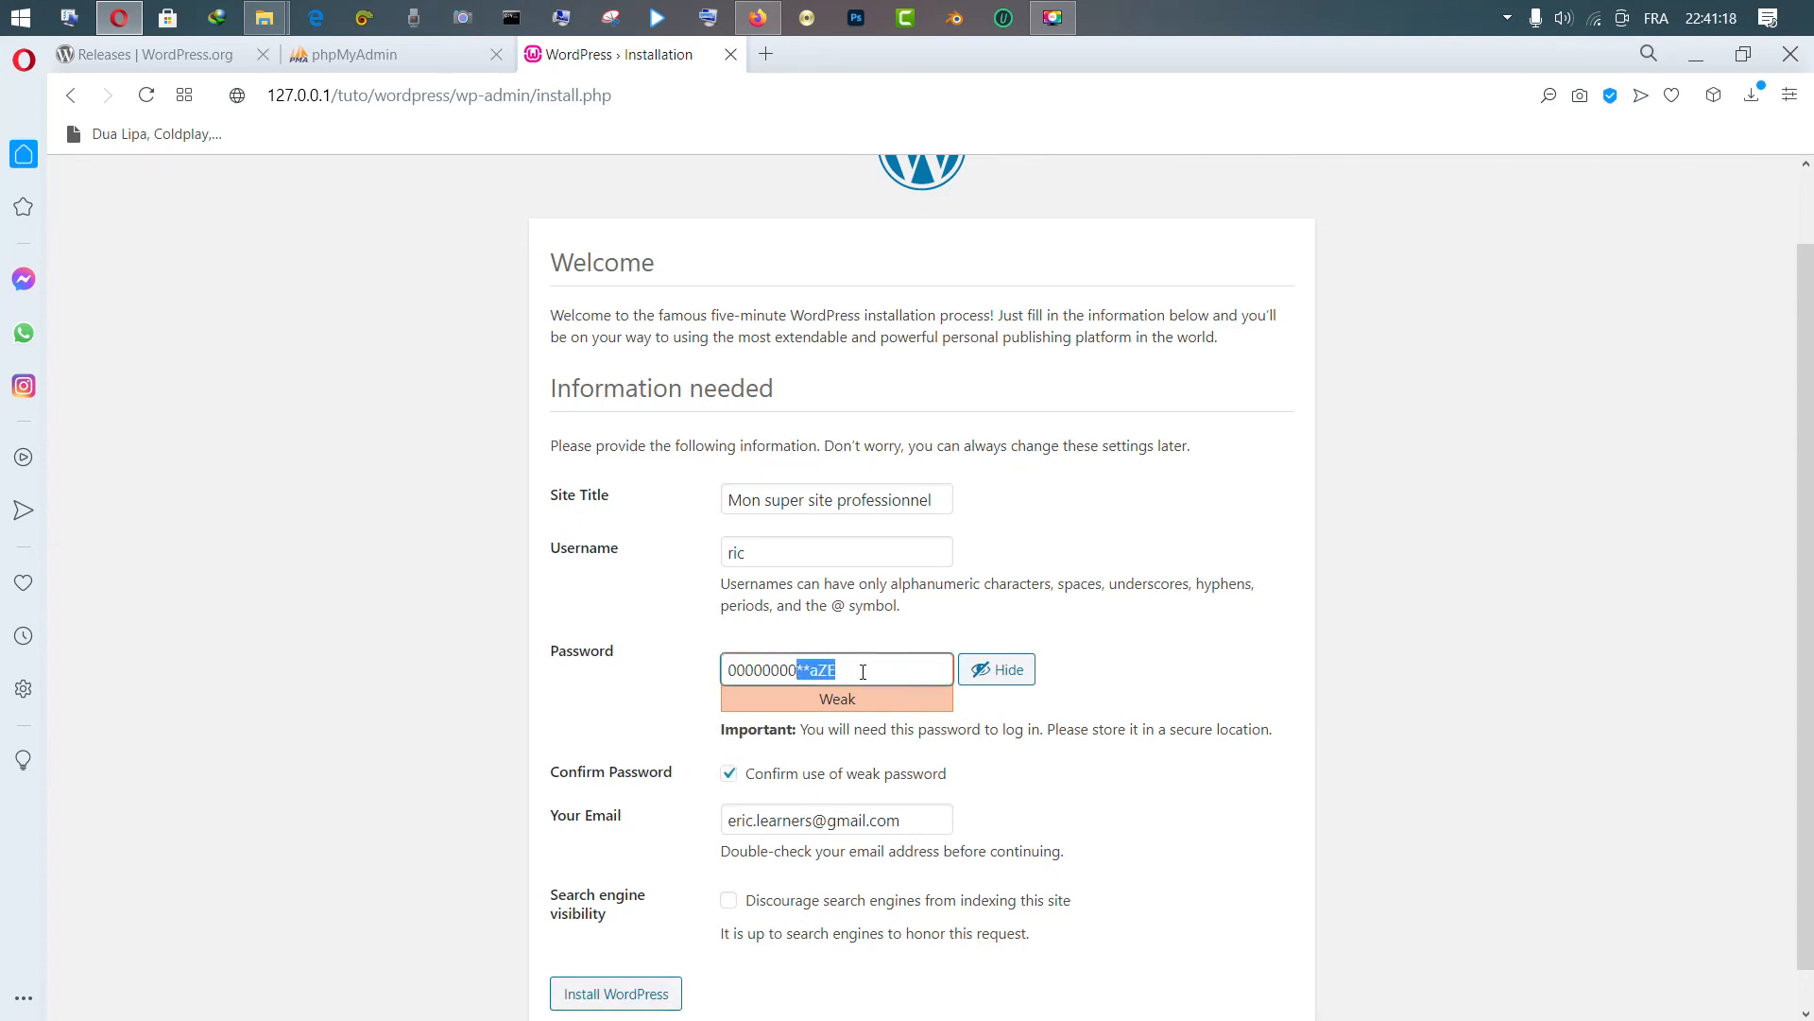
key("BackSpace")
scroll(1596, 587, "down", 1)
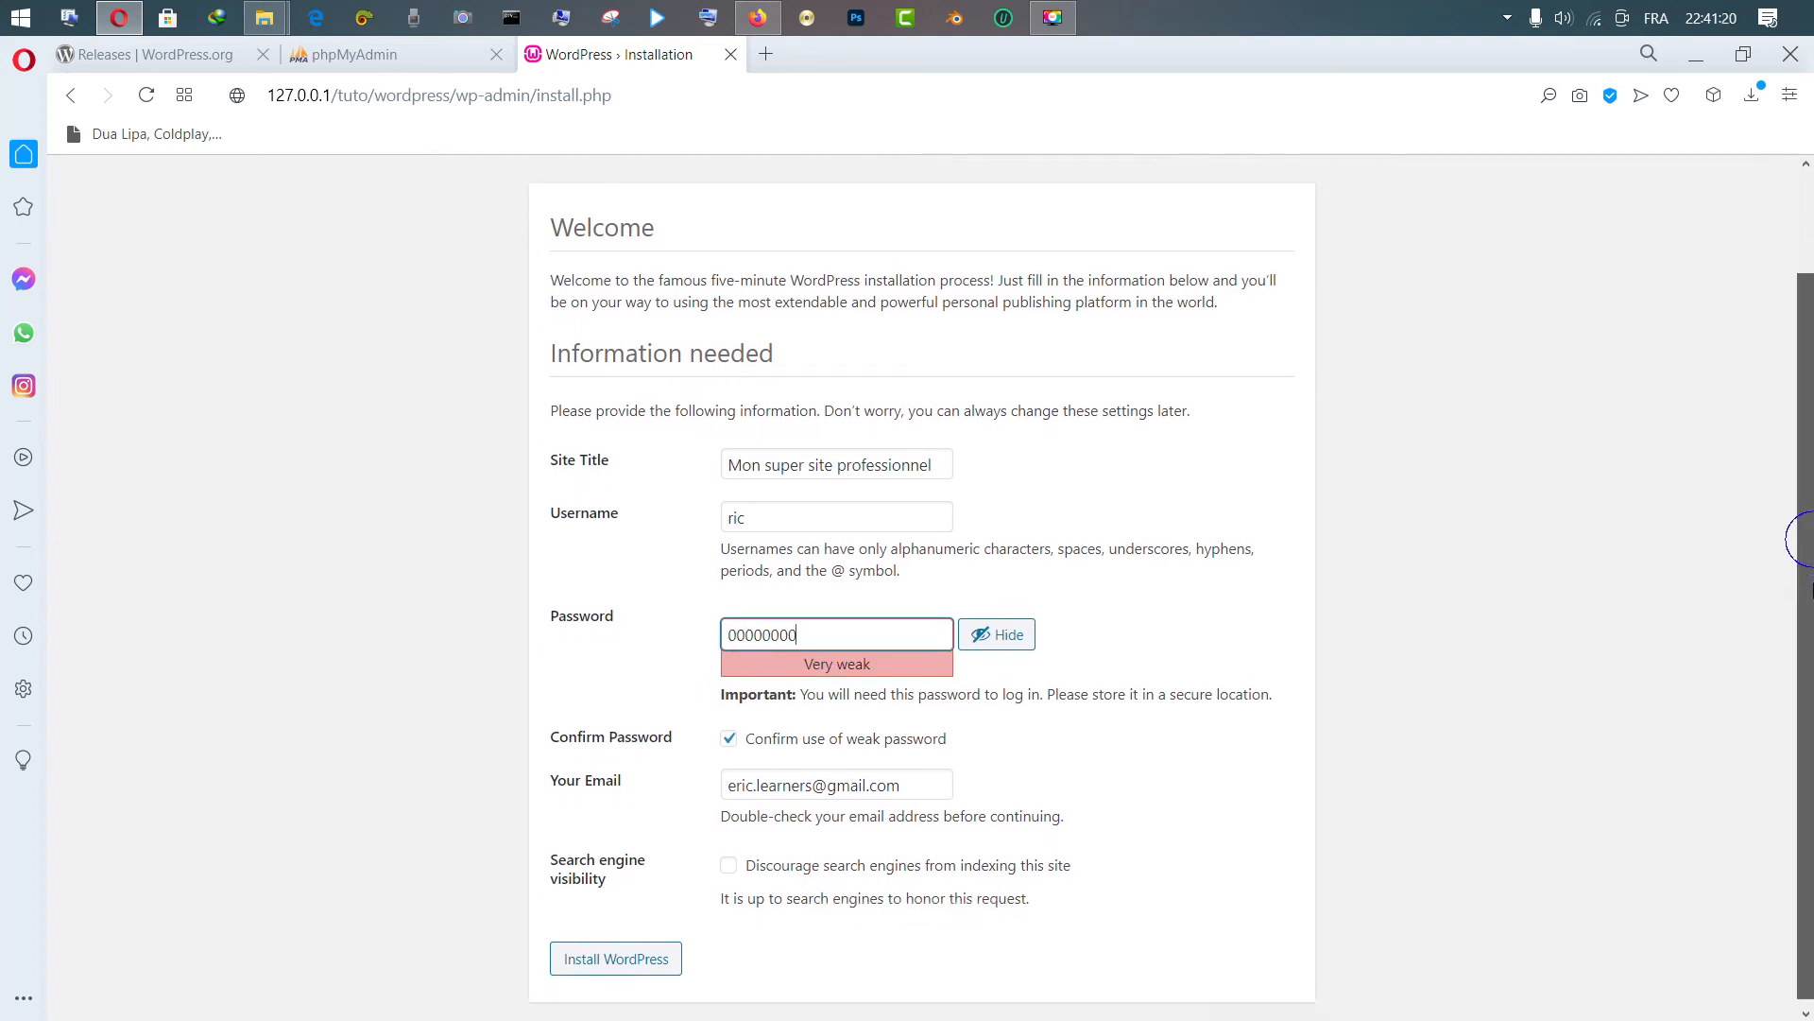
Run Install WordPress to reach the Success! page
left_click(643, 956)
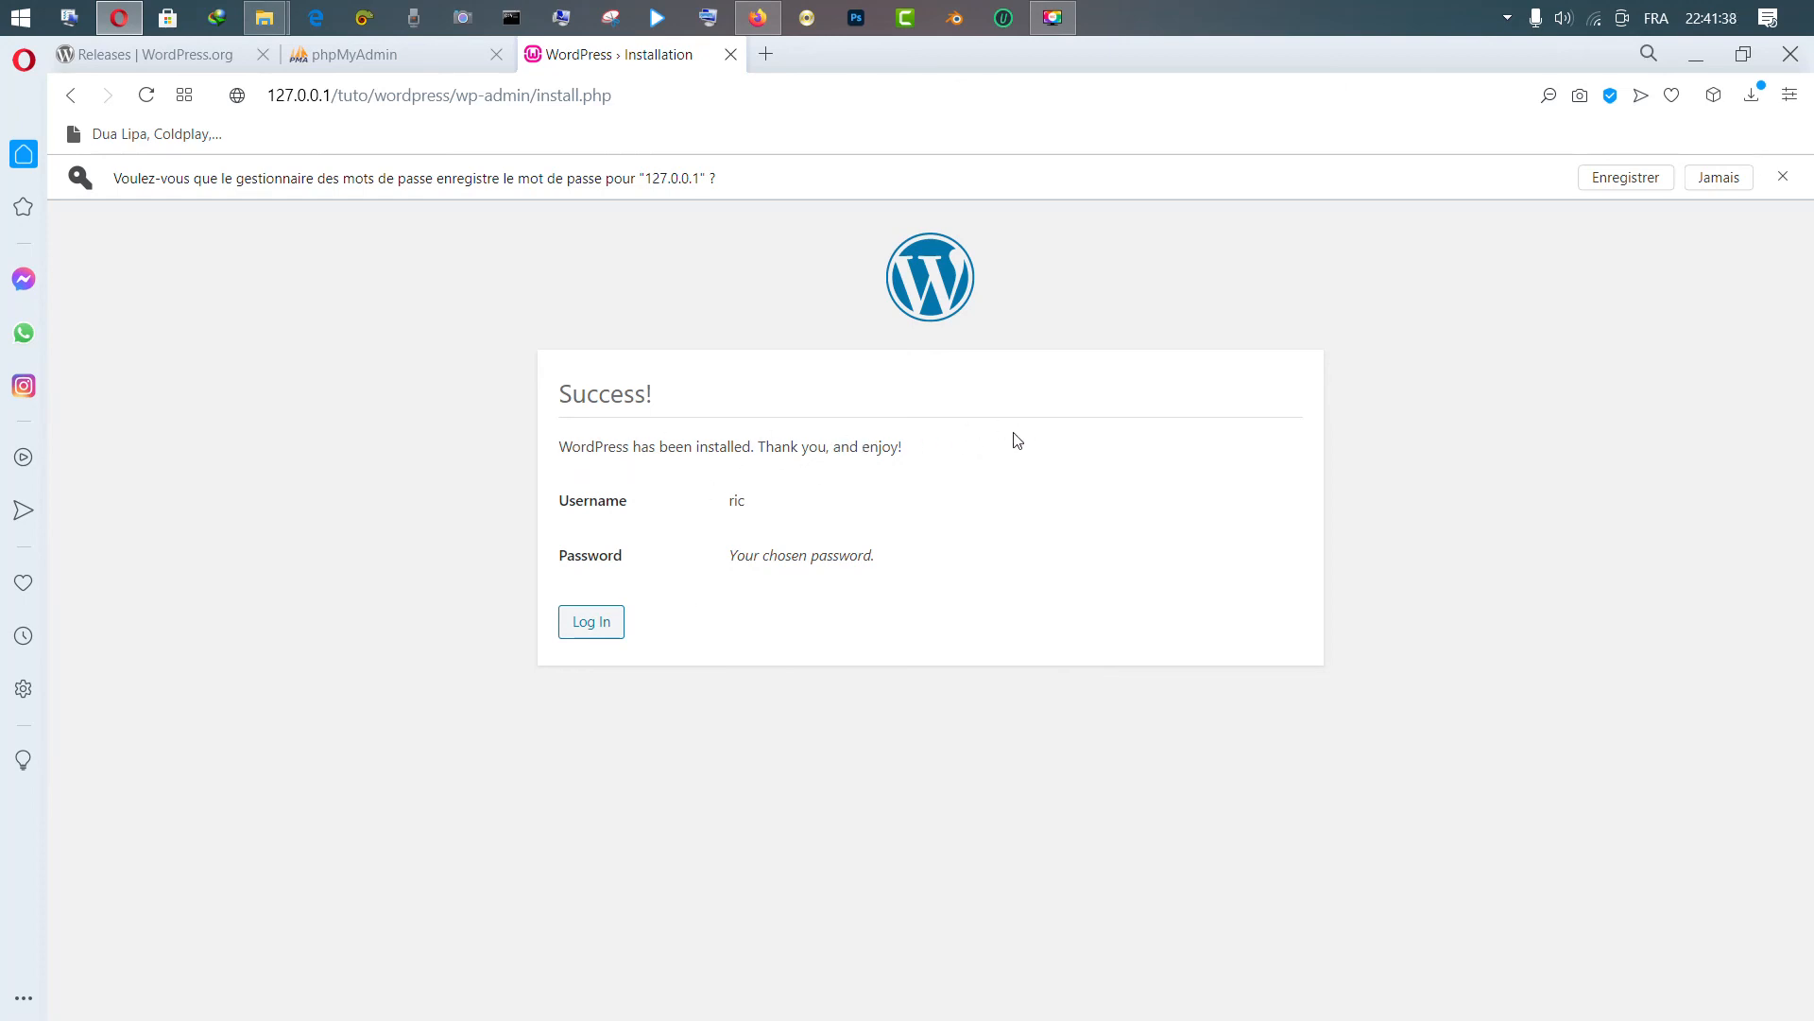
Open the login page and replace the prefilled username with the admin username
left_click(583, 631)
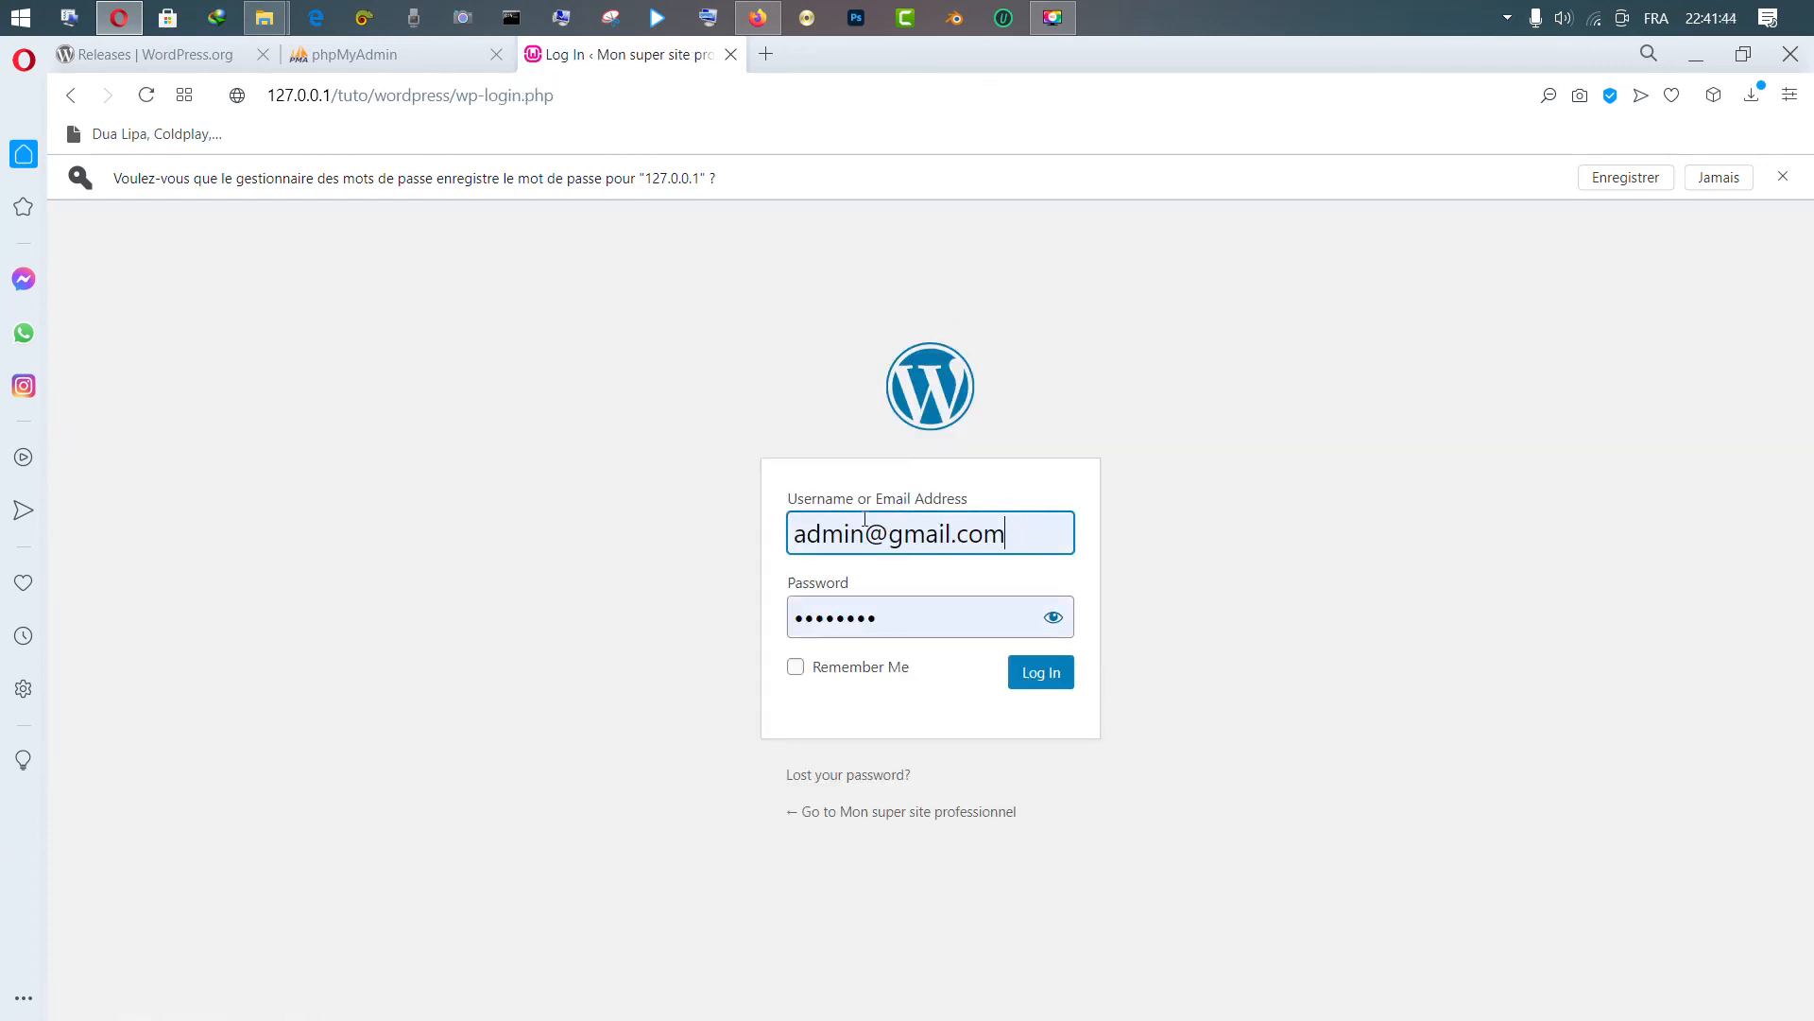
right_click(1004, 535)
key("ctrl+a")
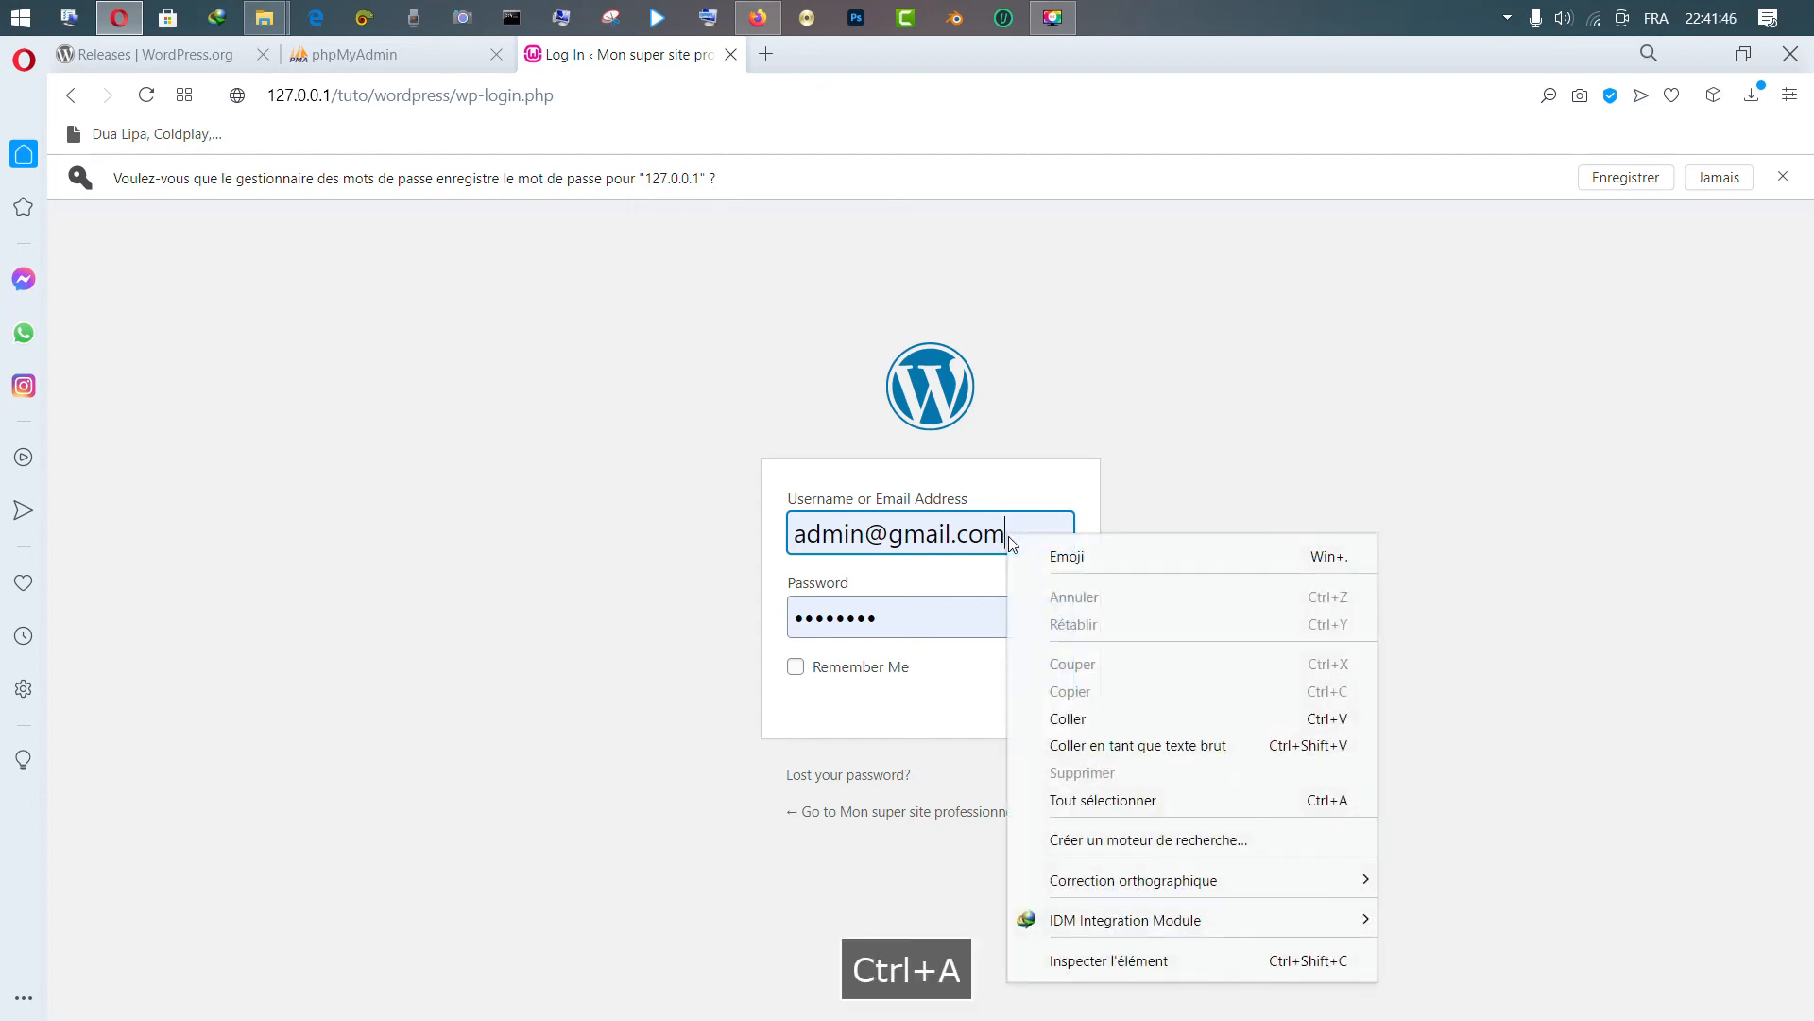
double_click(970, 538)
left_click(1004, 491)
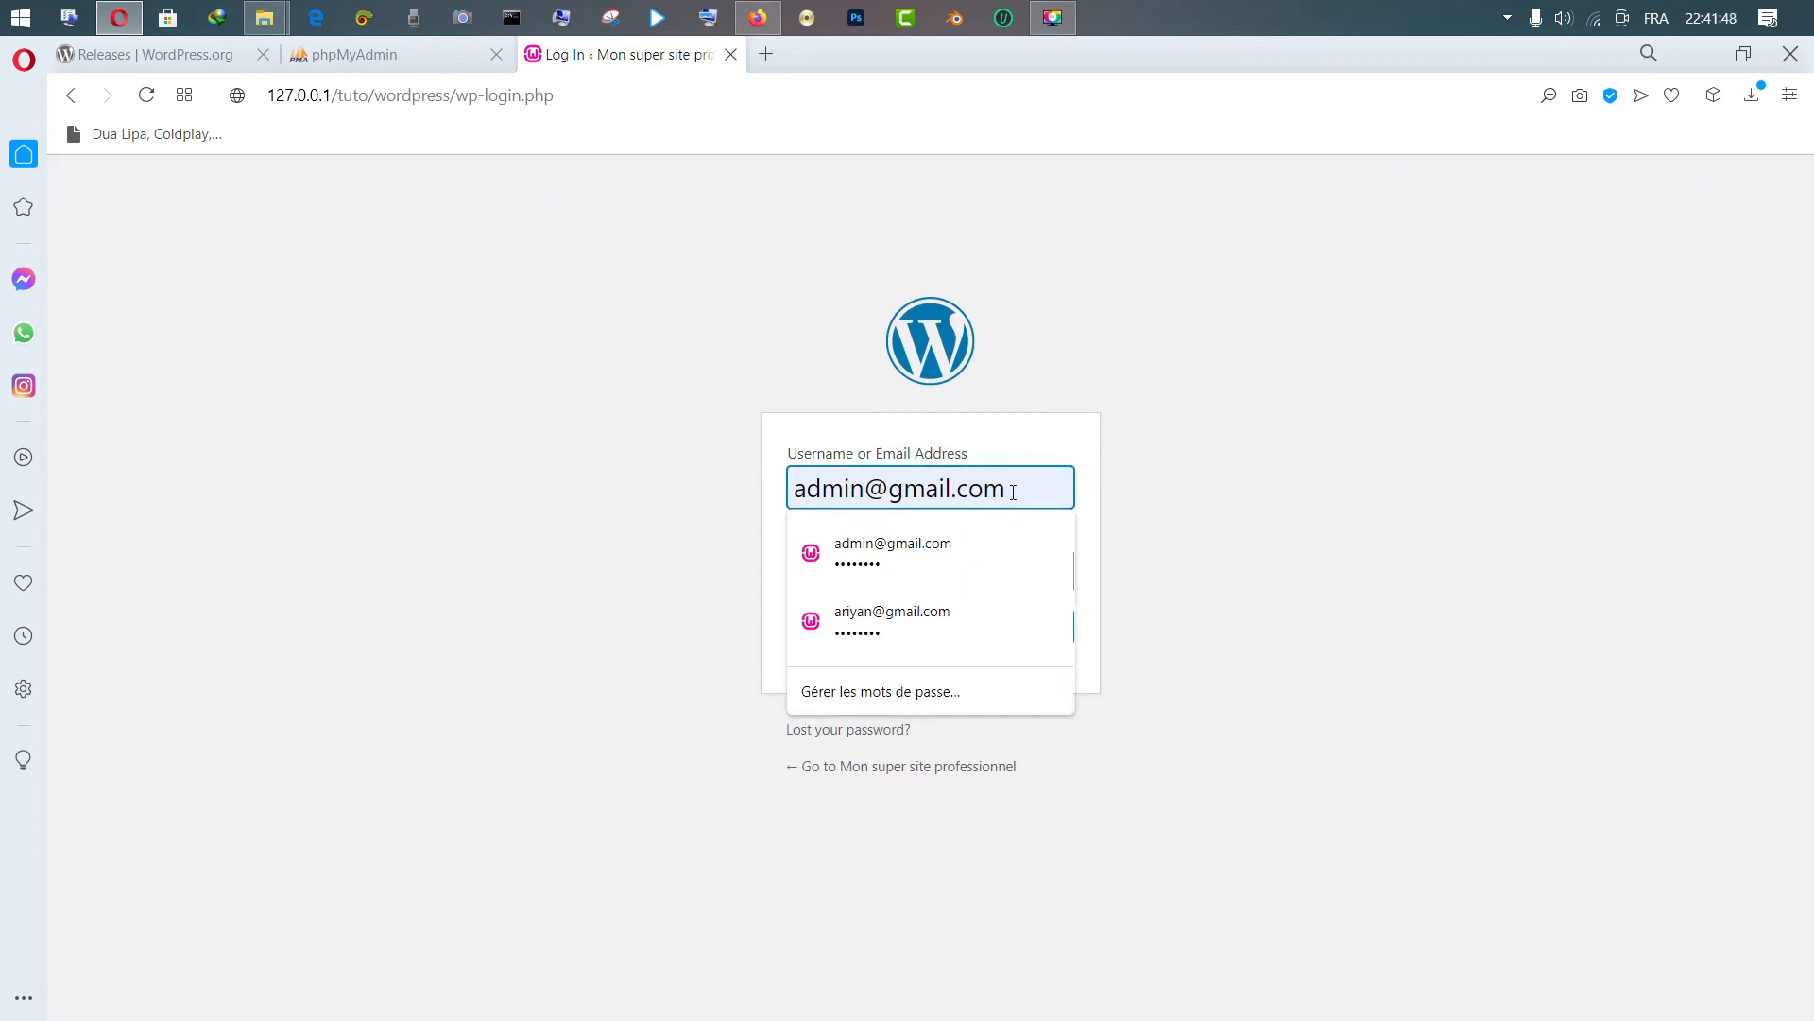
left_click_drag(1012, 492, 789, 493)
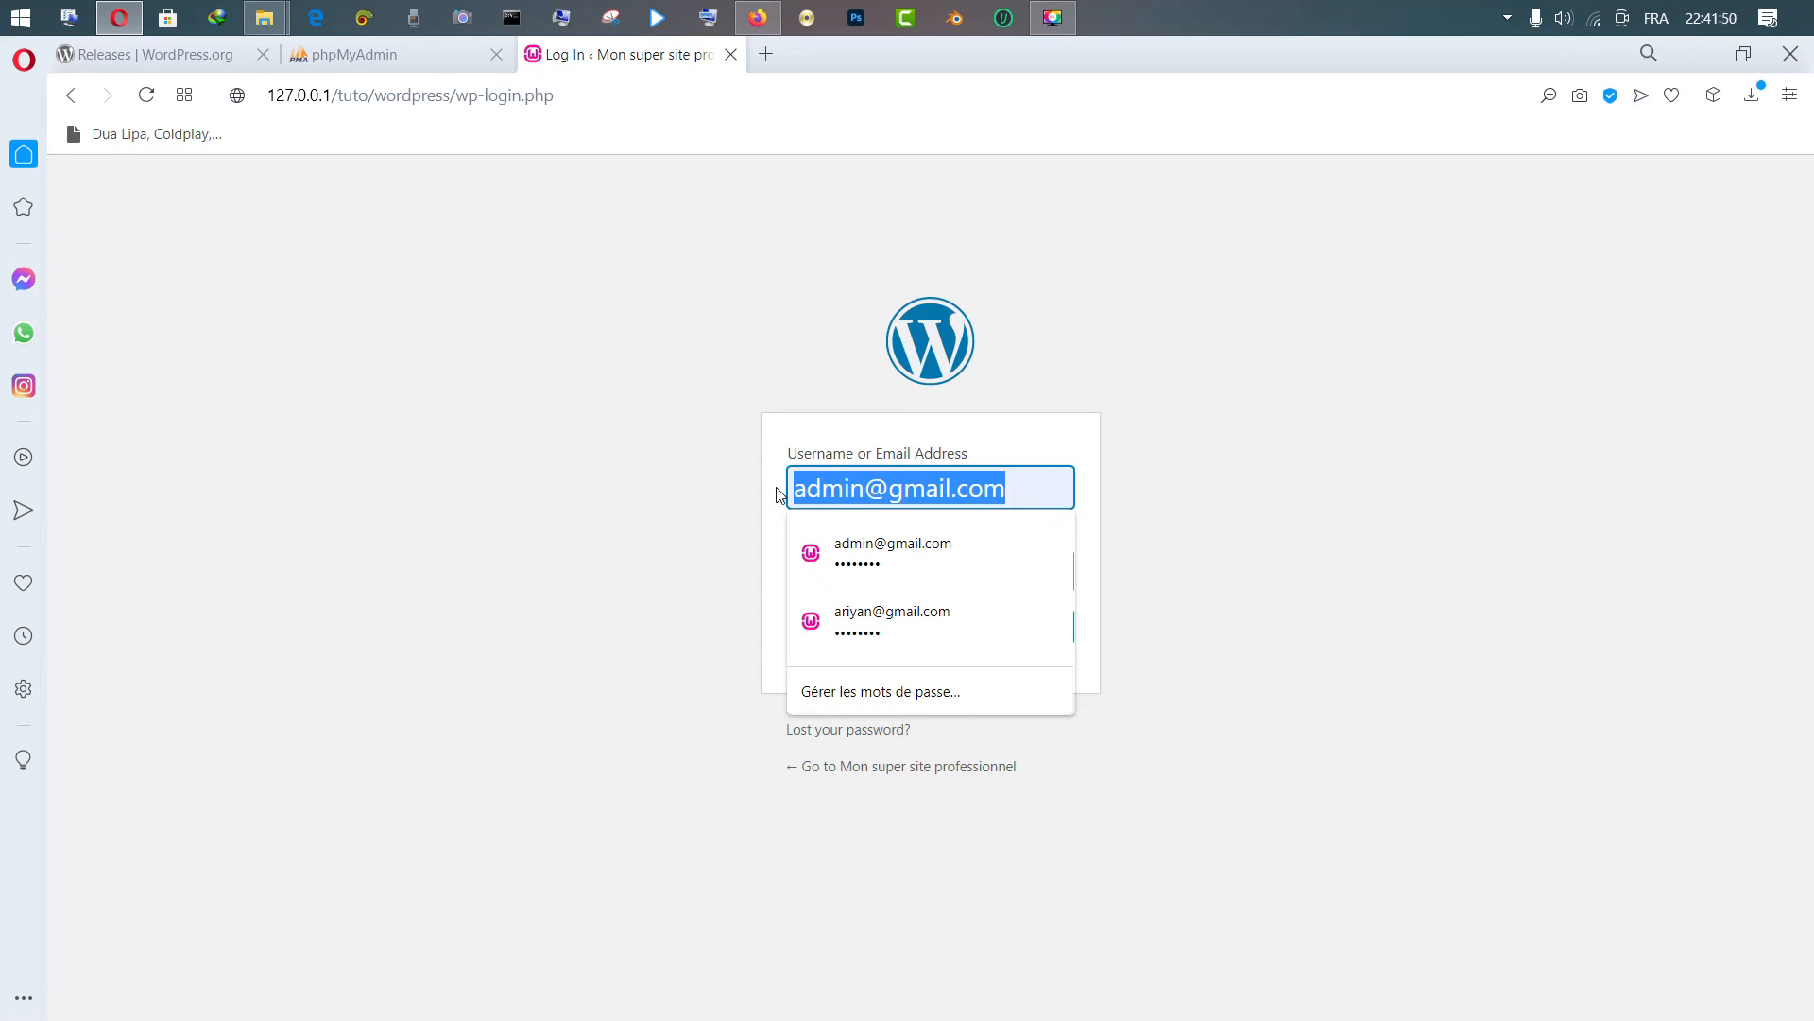
key("BackSpace")
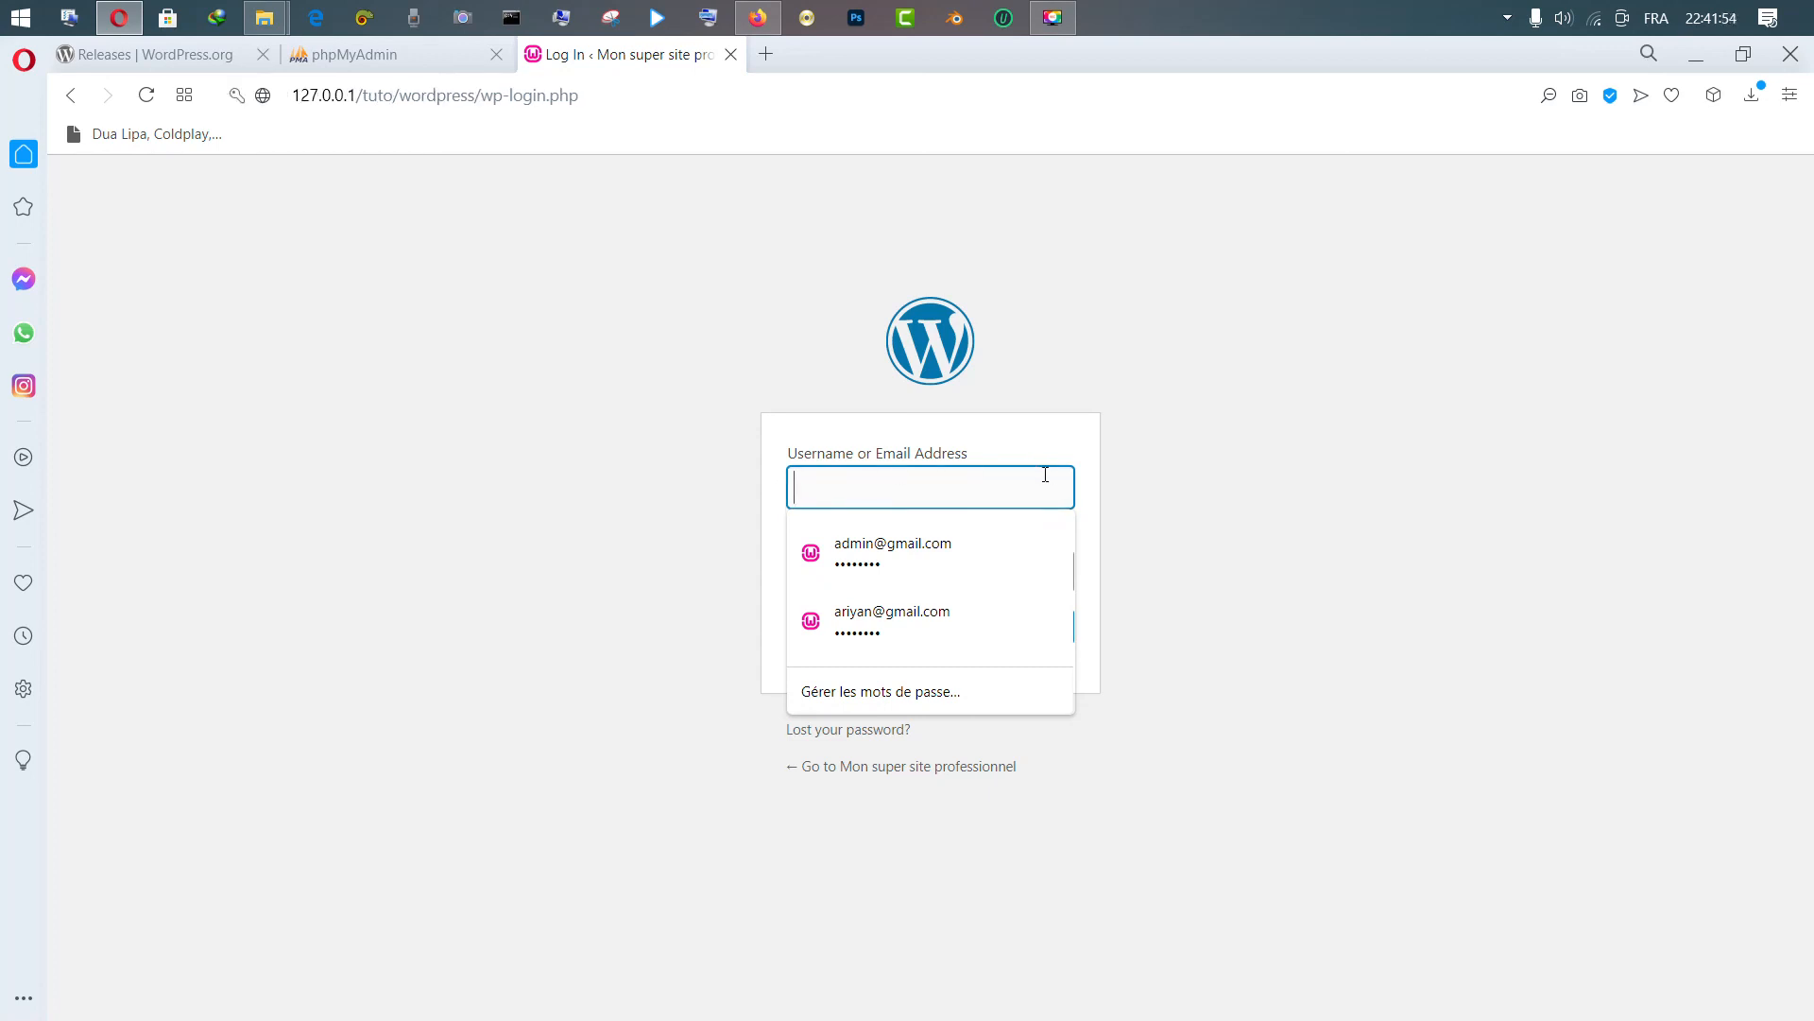
type("eric")
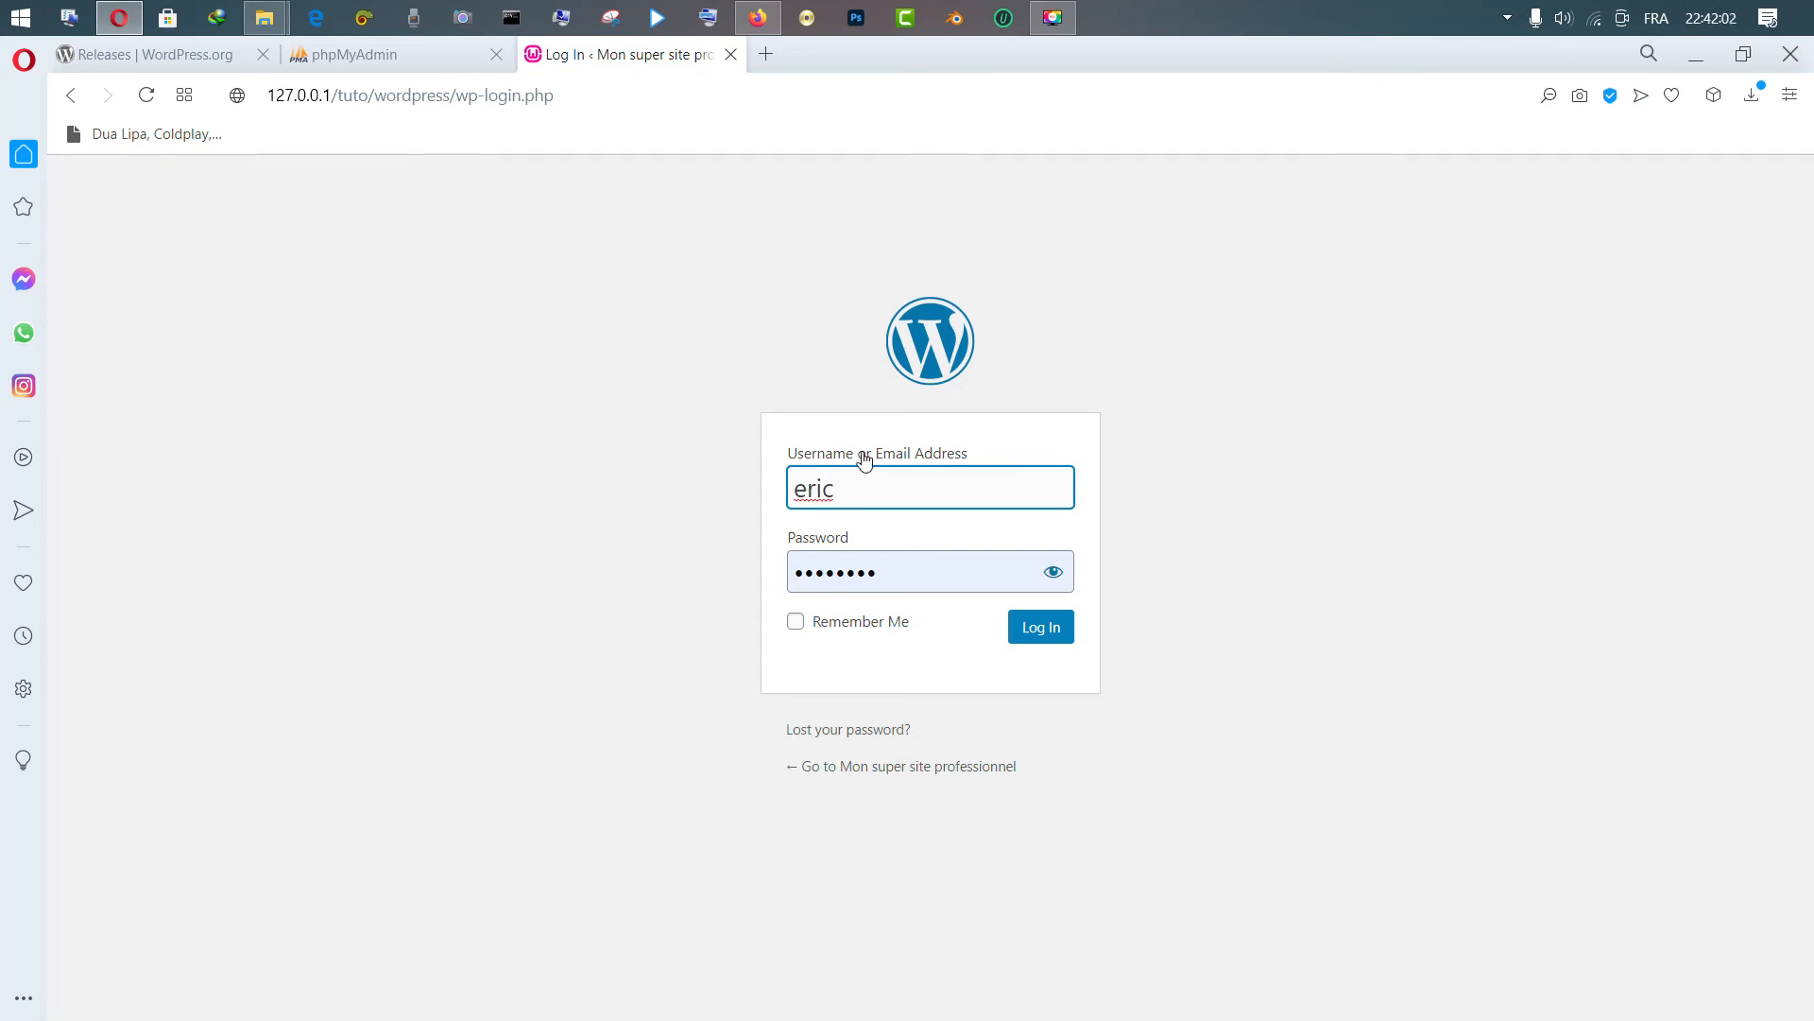
left_click(808, 496)
key("BackSpace")
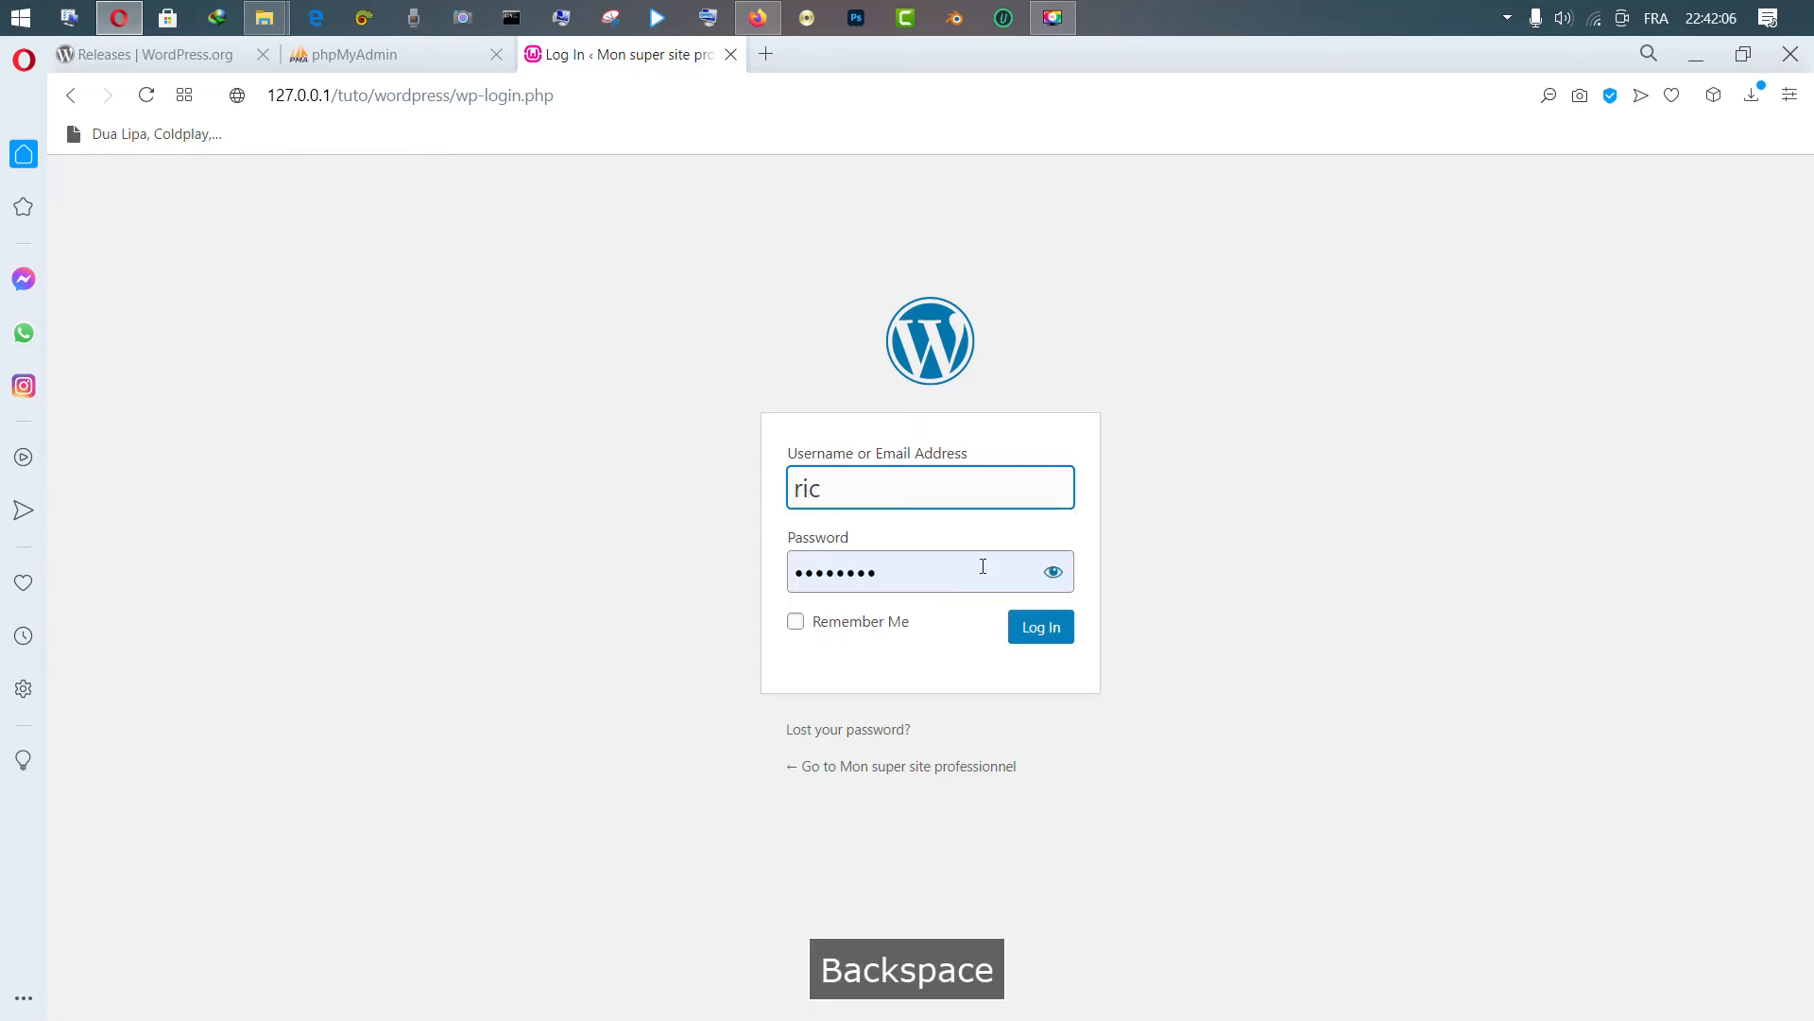
Reveal and edit the password, submit the login, then restore the password after the rejection
left_click_drag(980, 567, 723, 562)
left_click(1053, 571)
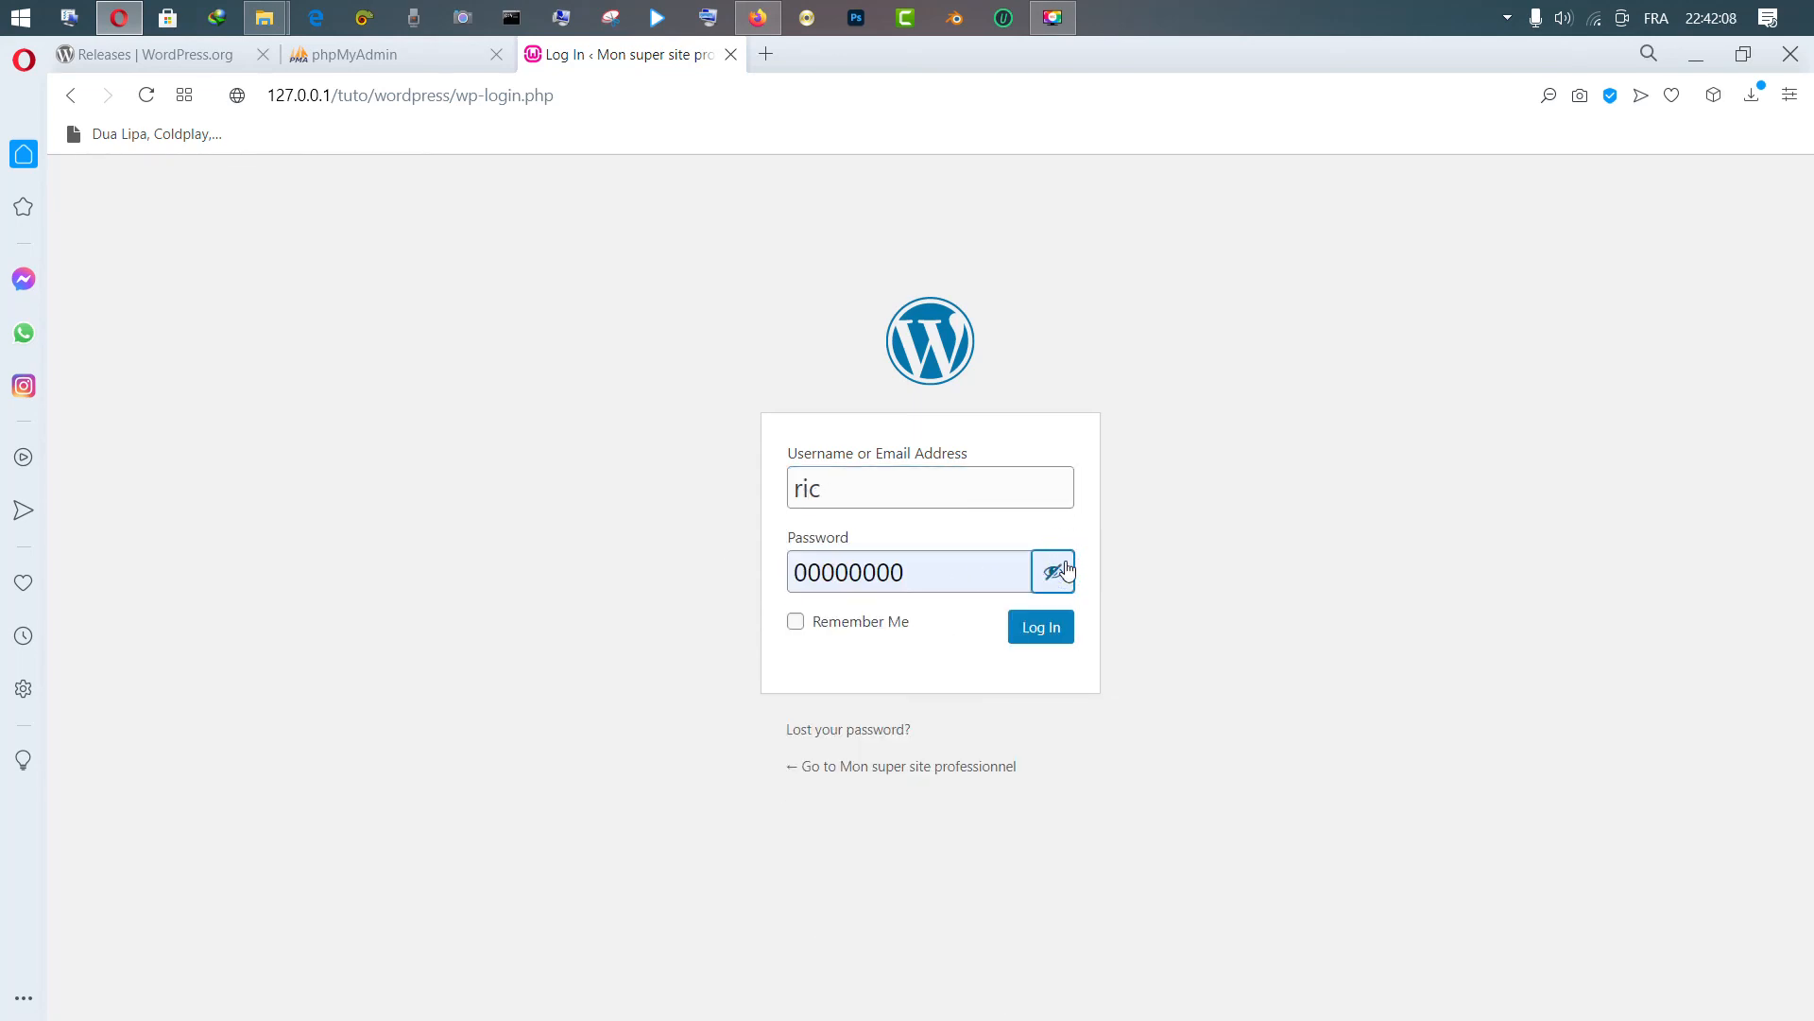
left_click(1002, 573)
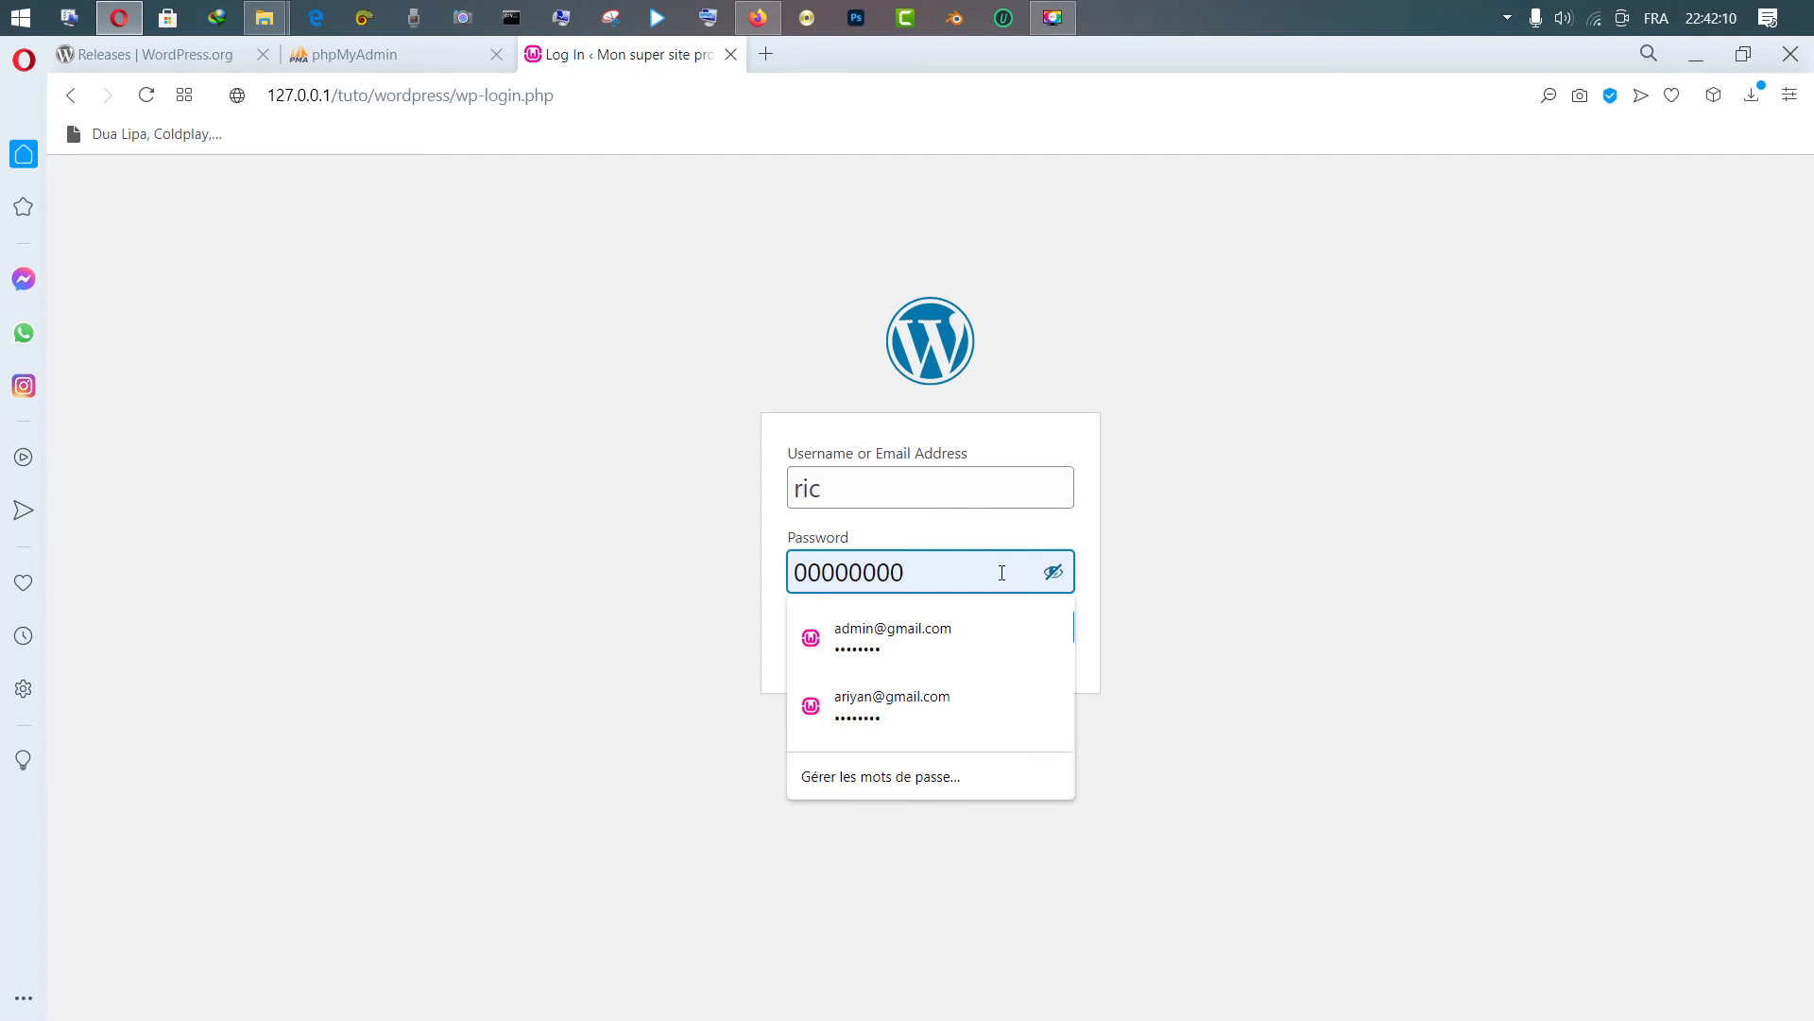
type("4")
left_click(1045, 628)
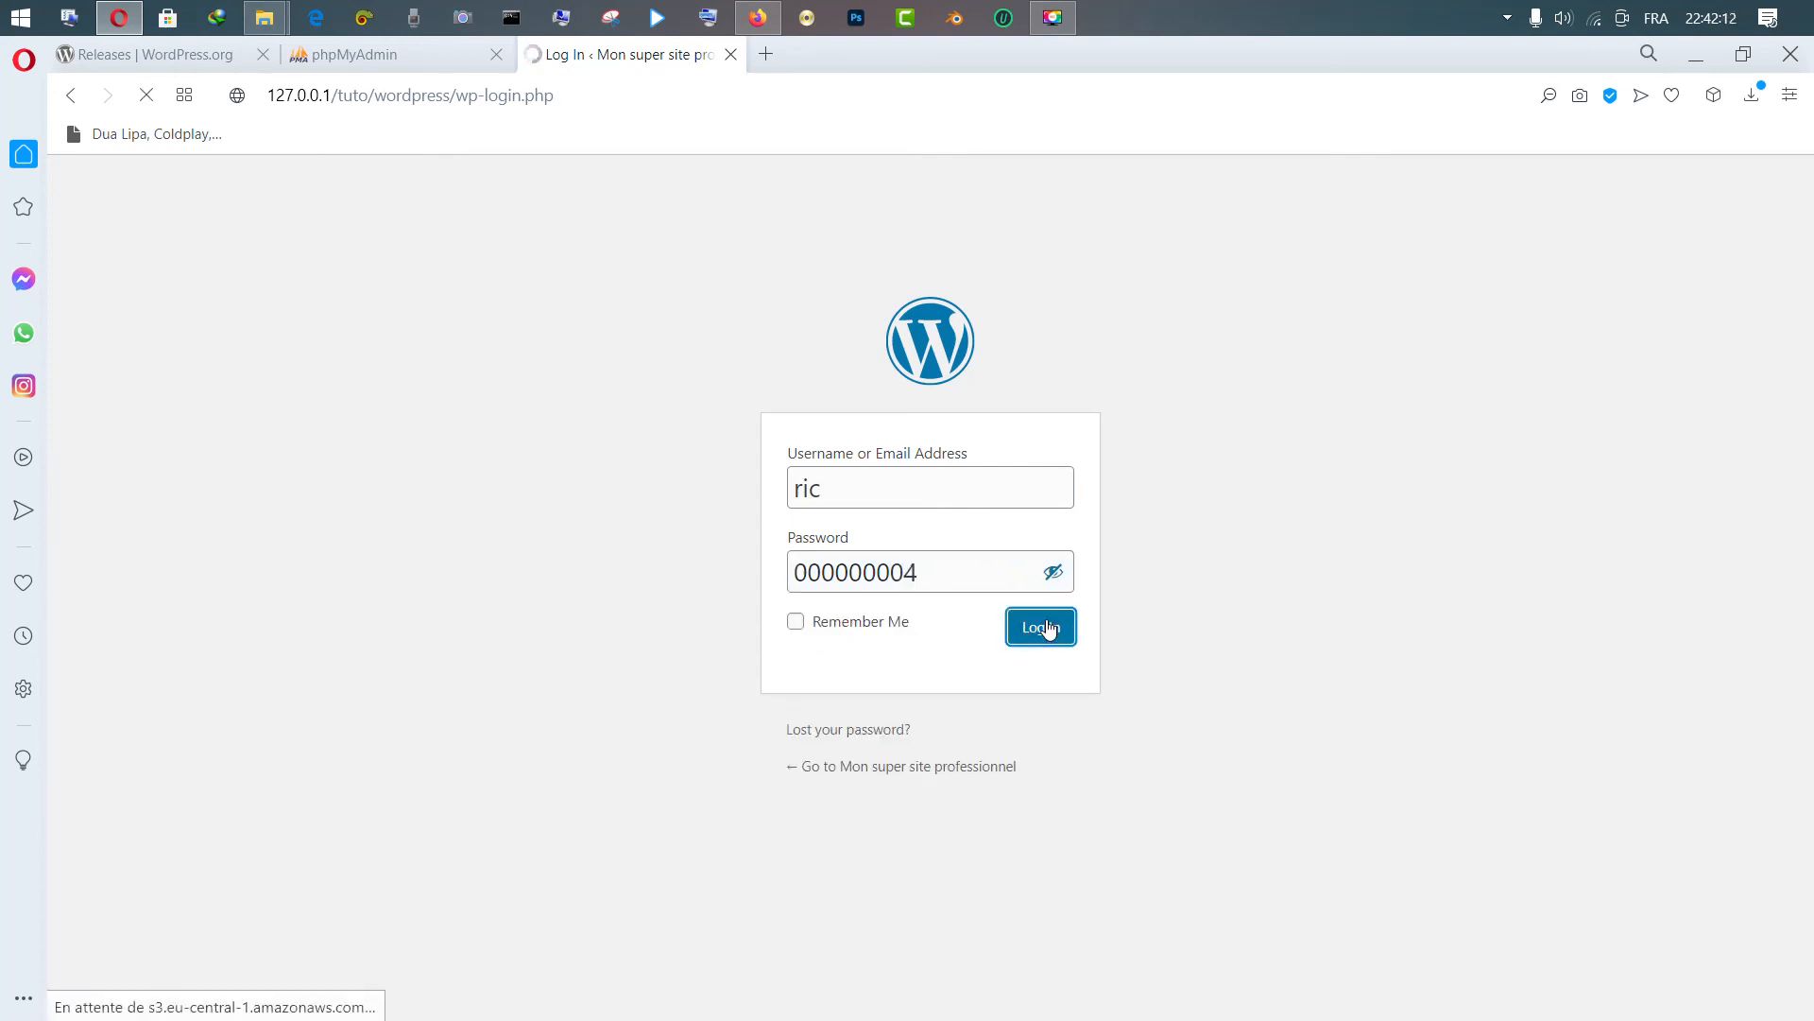
left_click(912, 670)
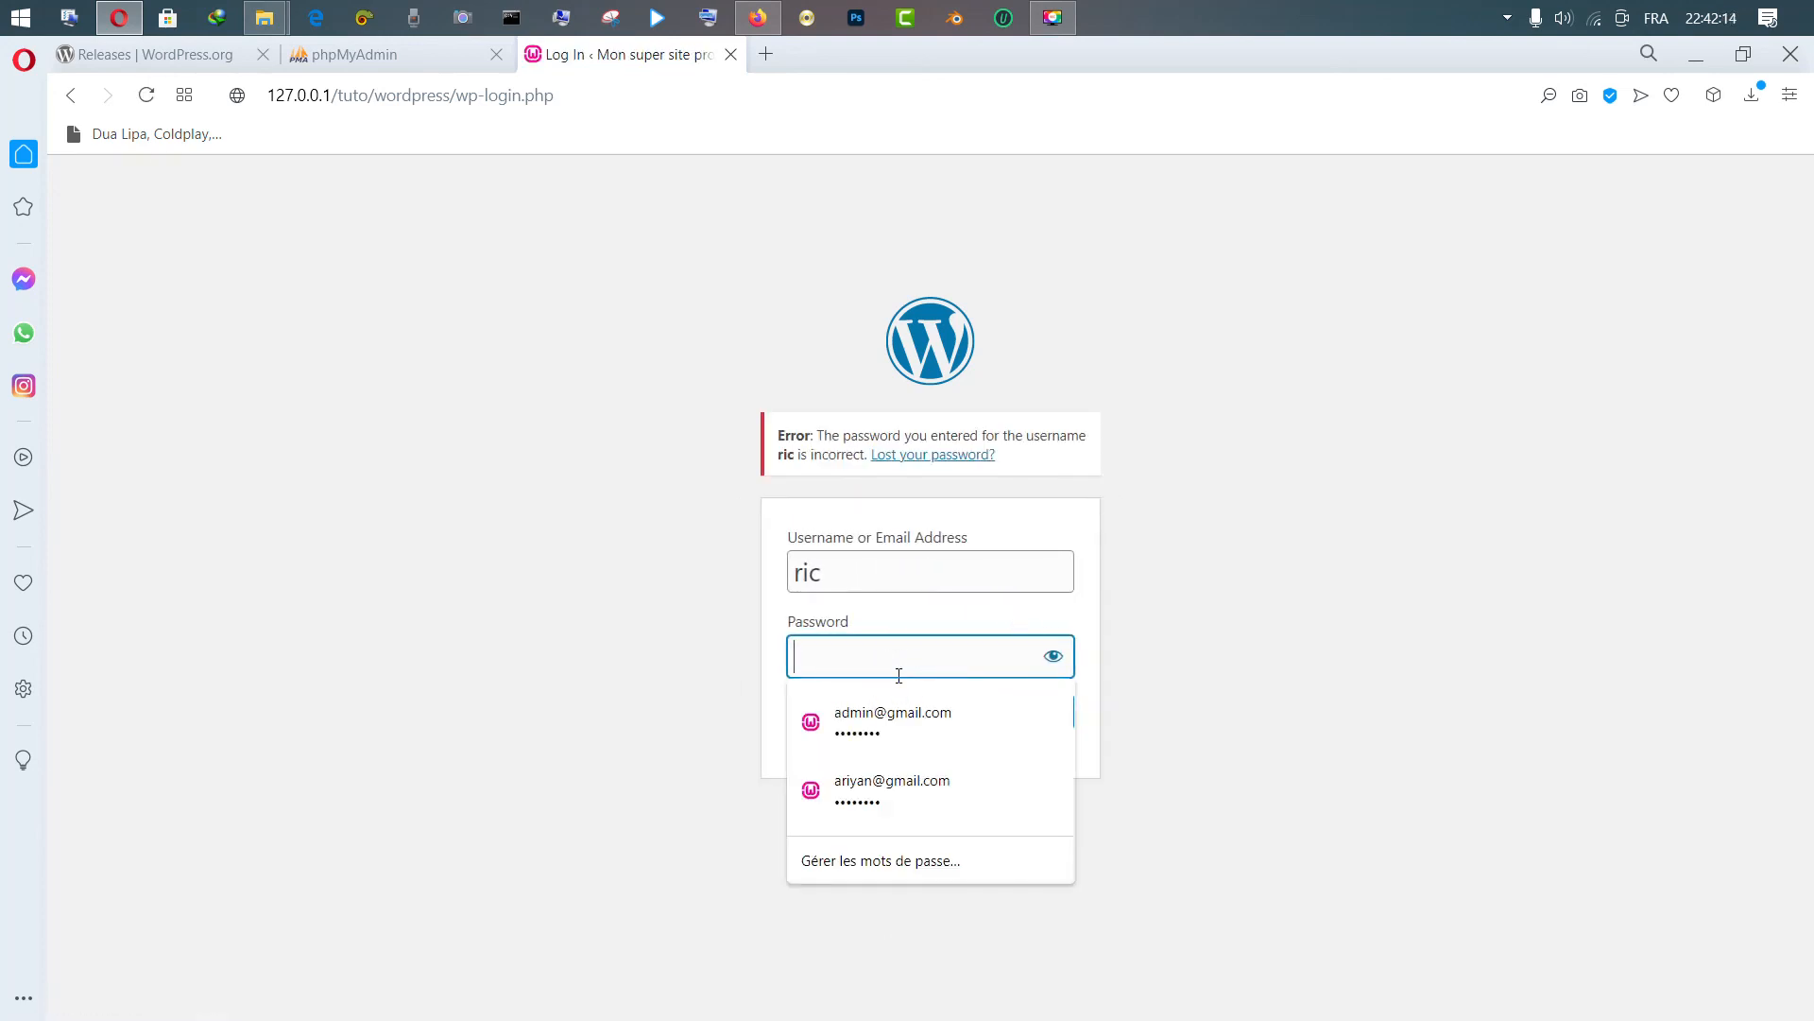
key("ctrl+z")
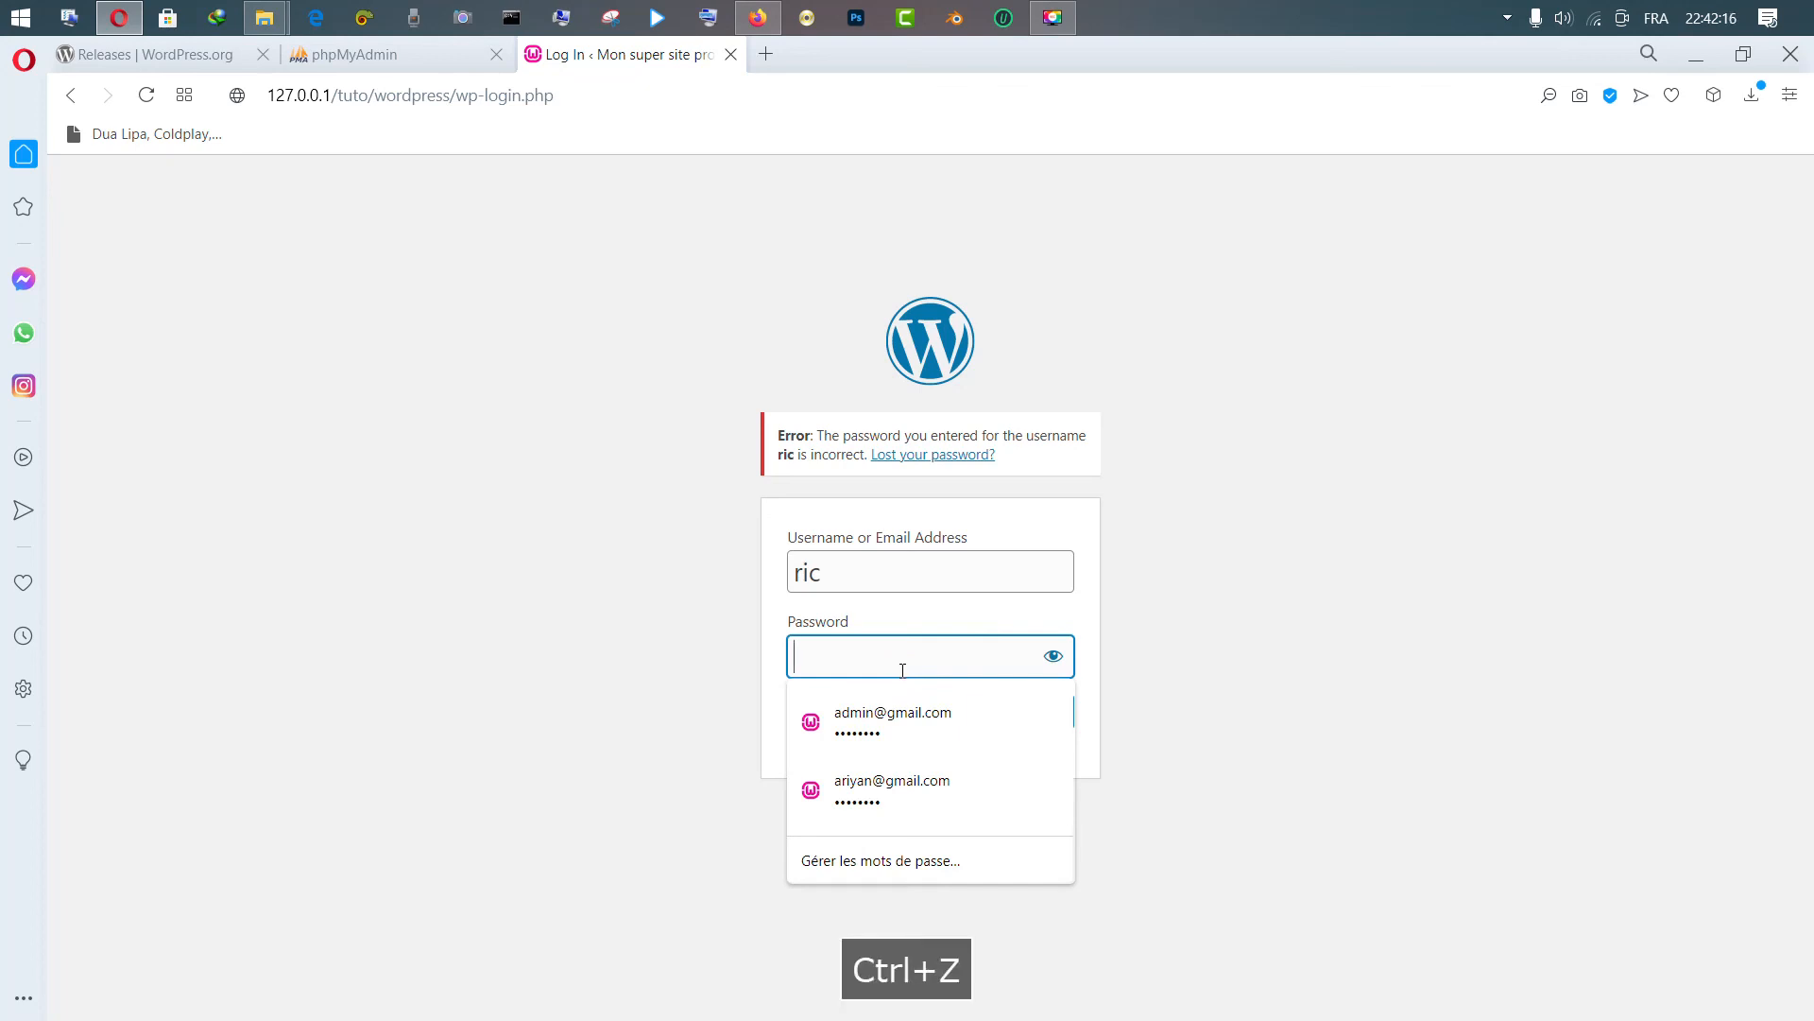
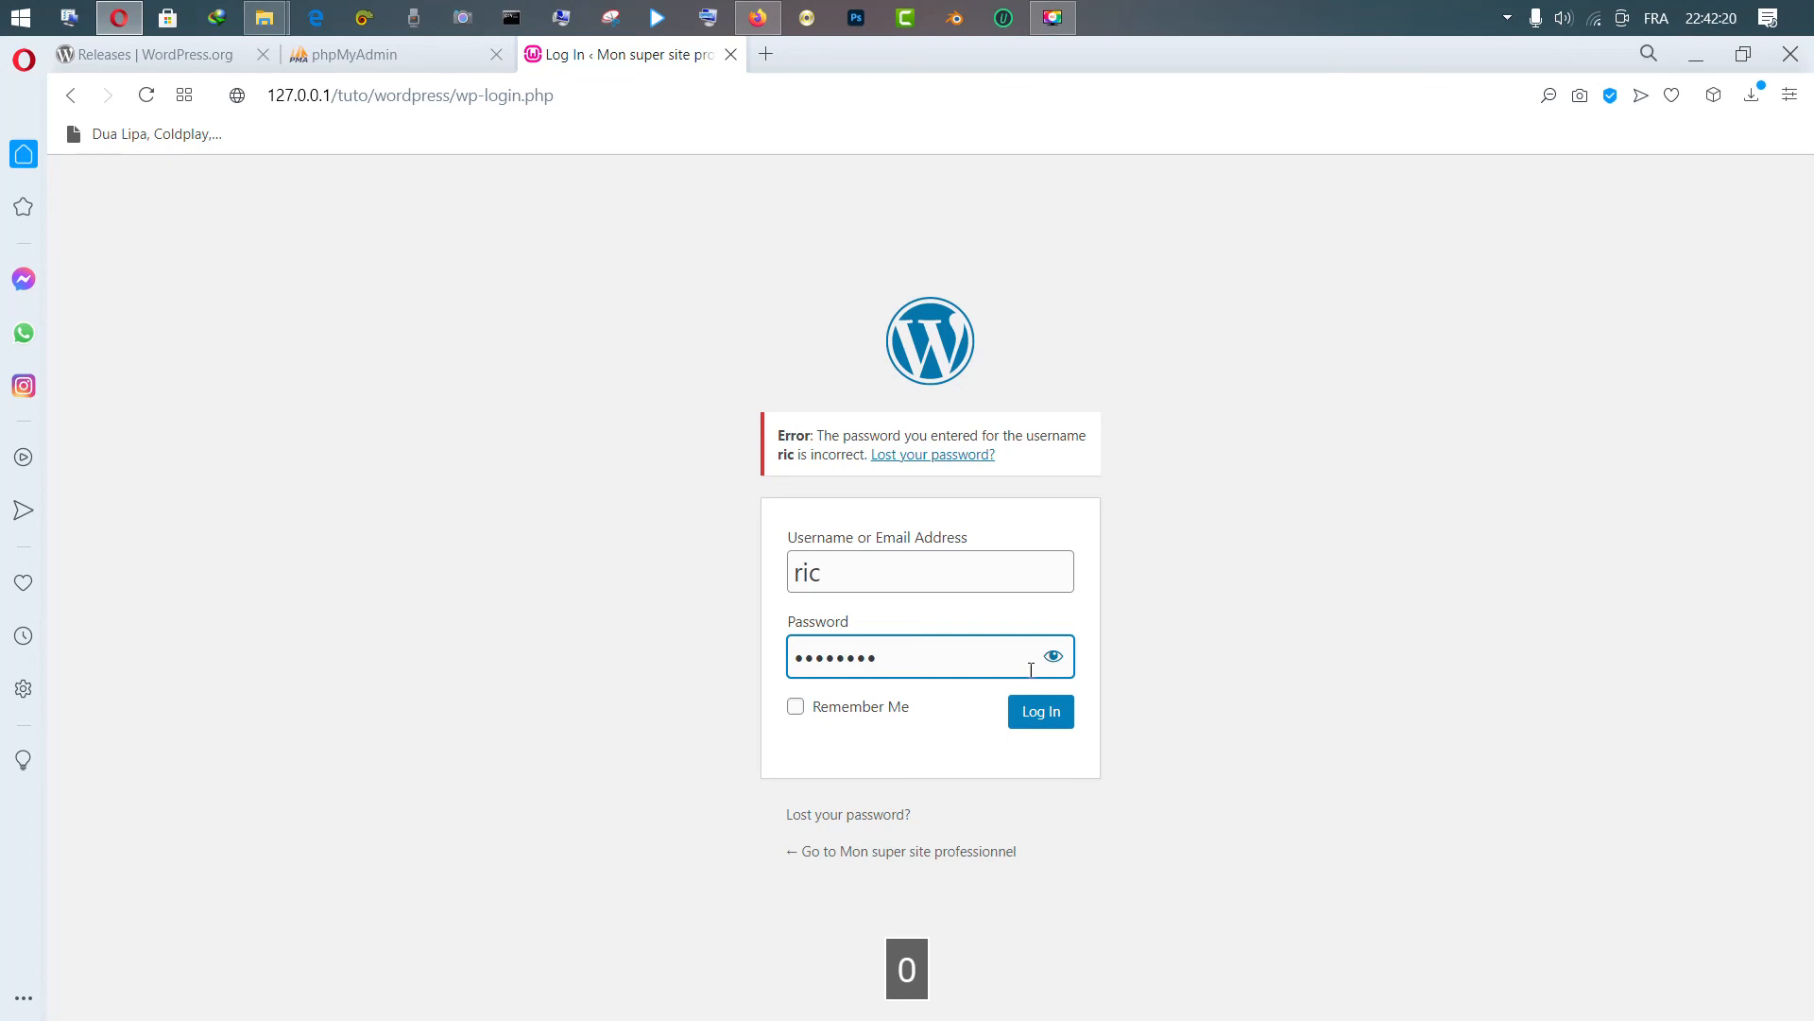
Reveal the password, tick Remember Me, and review the username and password entries
left_click(1050, 656)
left_click(816, 718)
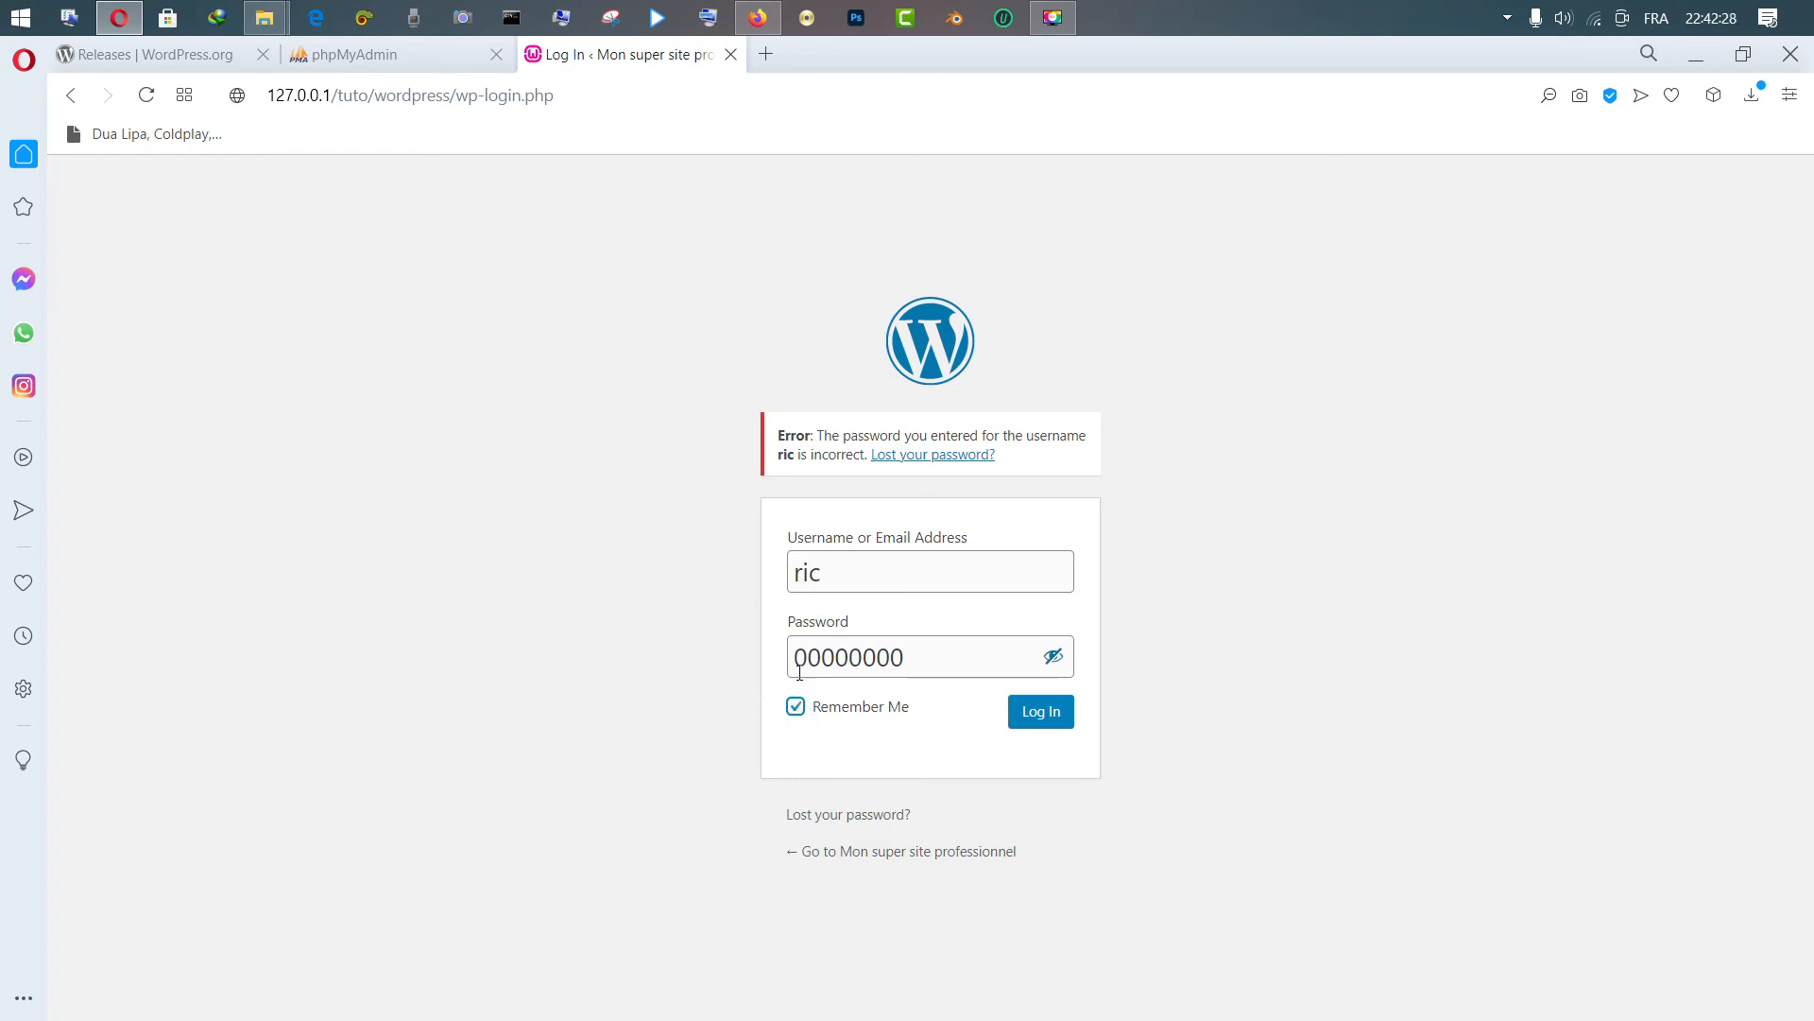
left_click(833, 574)
left_click(882, 651)
left_click(892, 600)
left_click(885, 572)
left_click(906, 641)
left_click(898, 583)
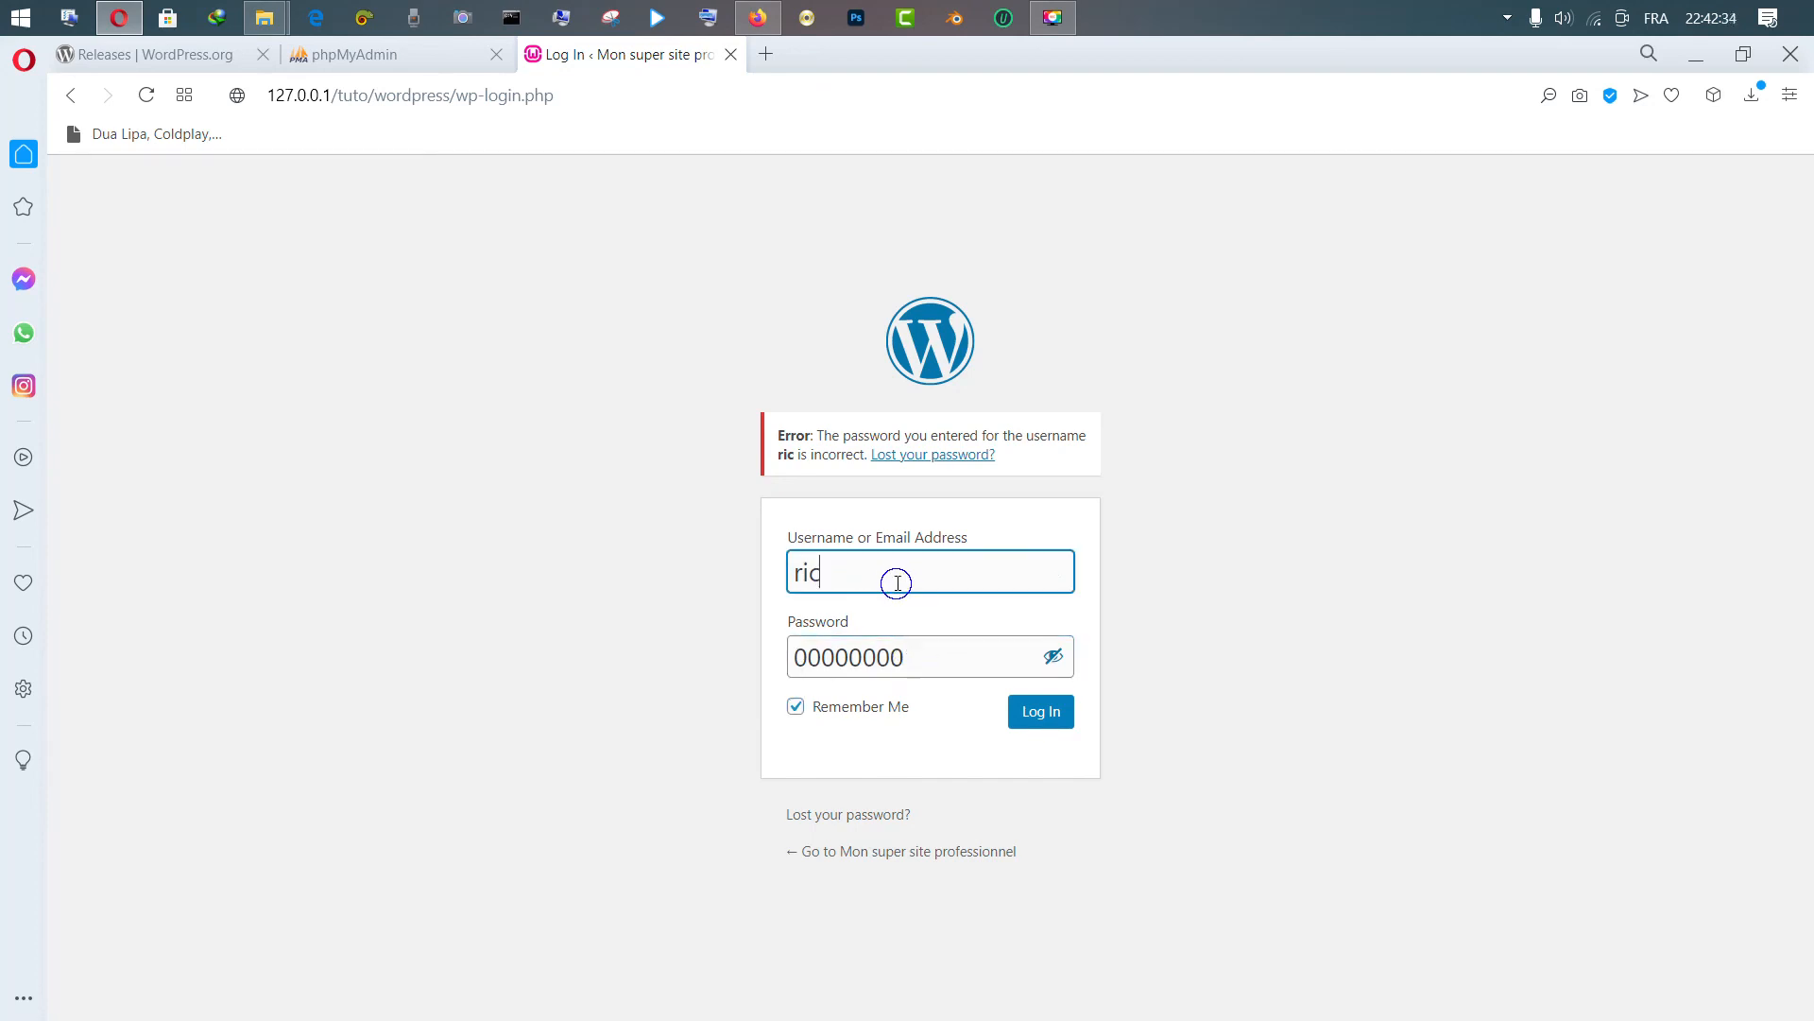
Recheck both credentials, untick Remember Me, and submit the login
left_click(881, 570)
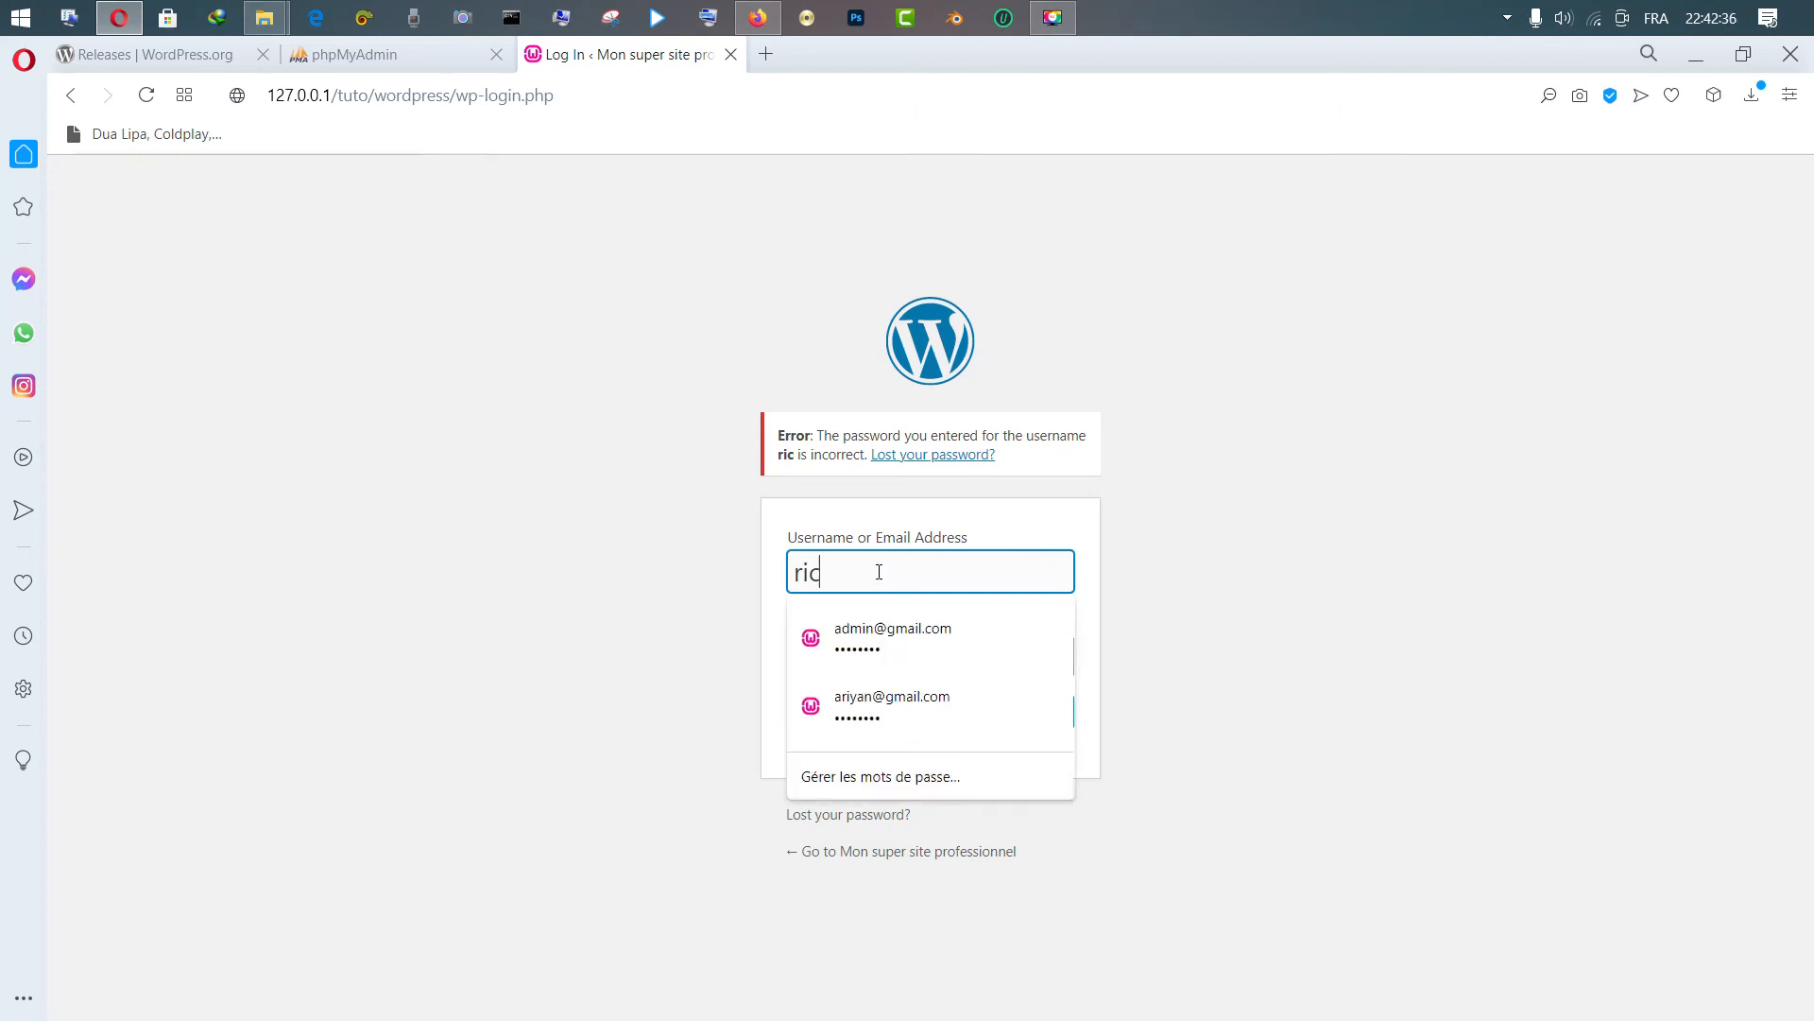
left_click(715, 567)
left_click(907, 572)
left_click(915, 653)
left_click(903, 585)
left_click(914, 651)
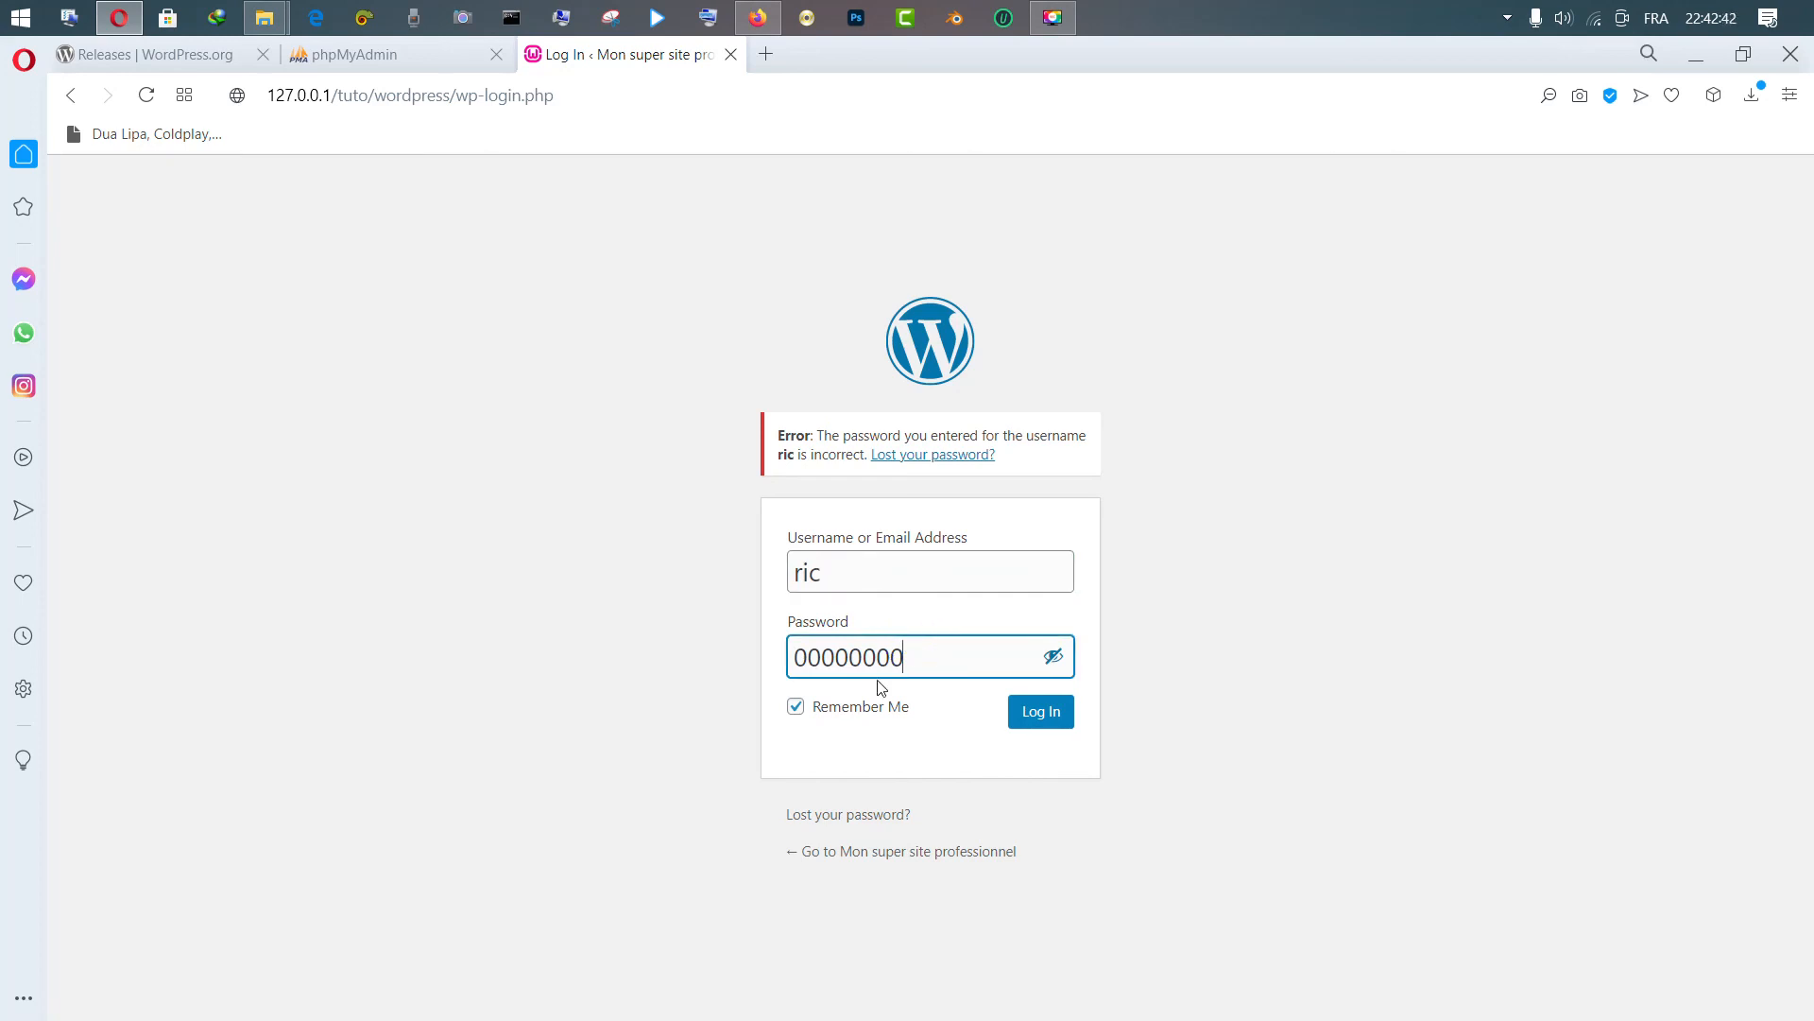
left_click(796, 707)
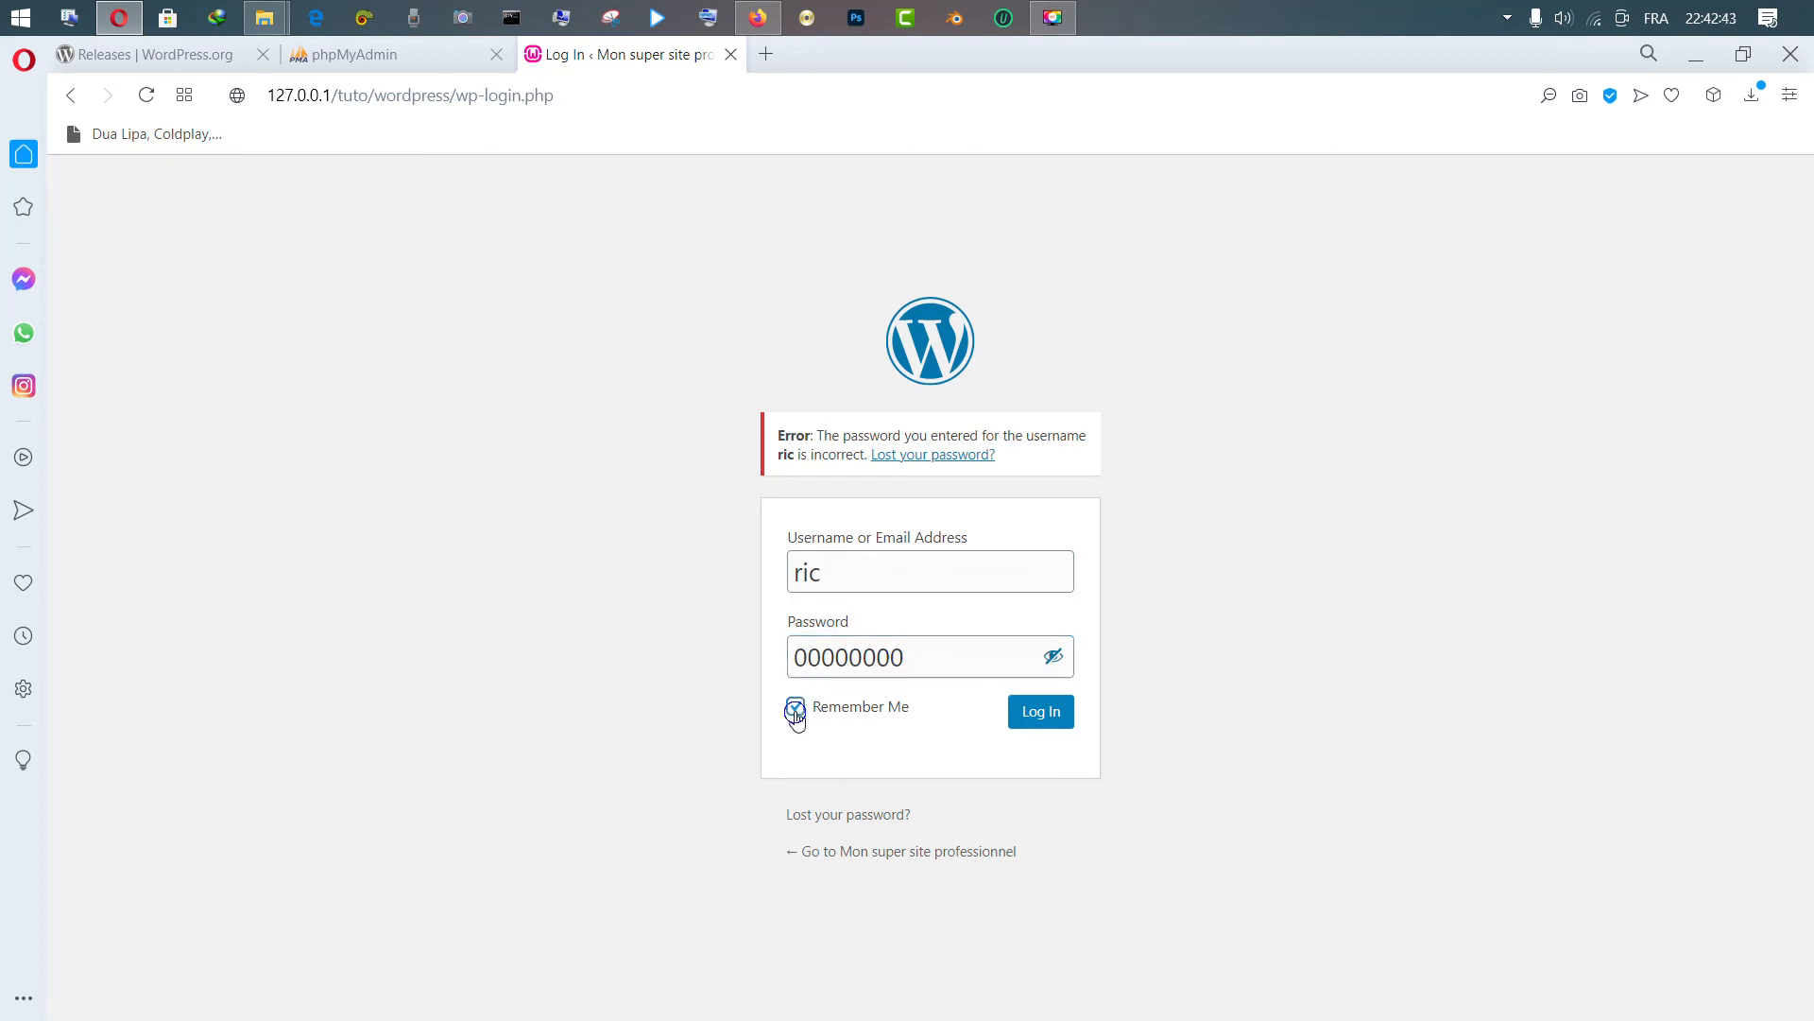
left_click(1050, 724)
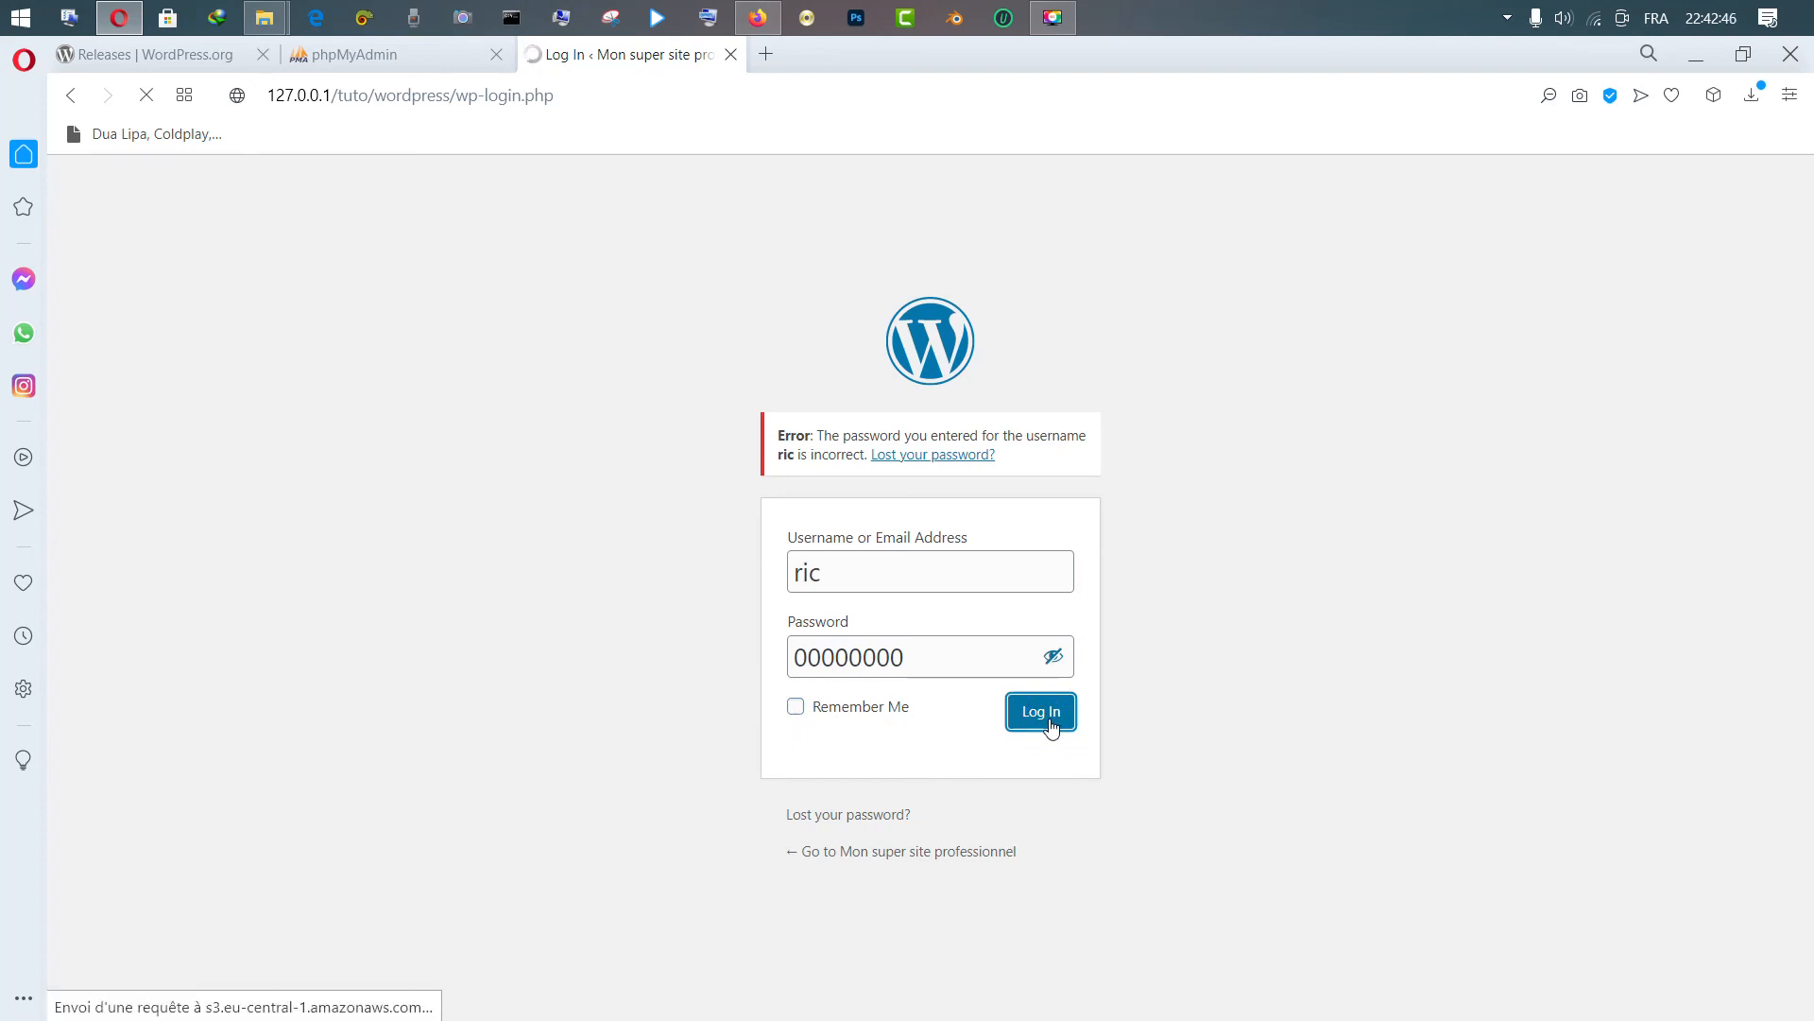